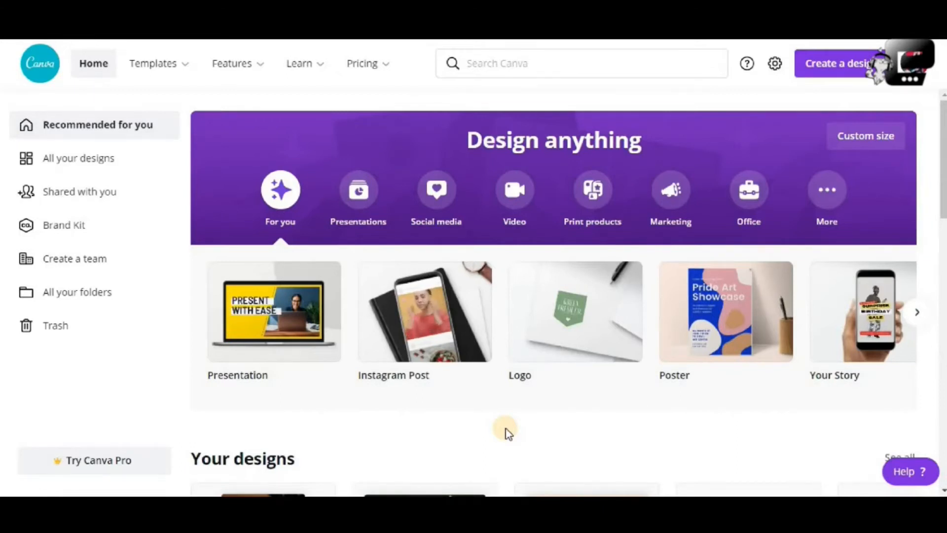
# - Browse the template categories on the home page, from social media posts and posters to logos, cards, YouTube thumbnails and infographics
pyautogui.scroll(-6, 505, 428)
pyautogui.scroll(-15, 505, 428)
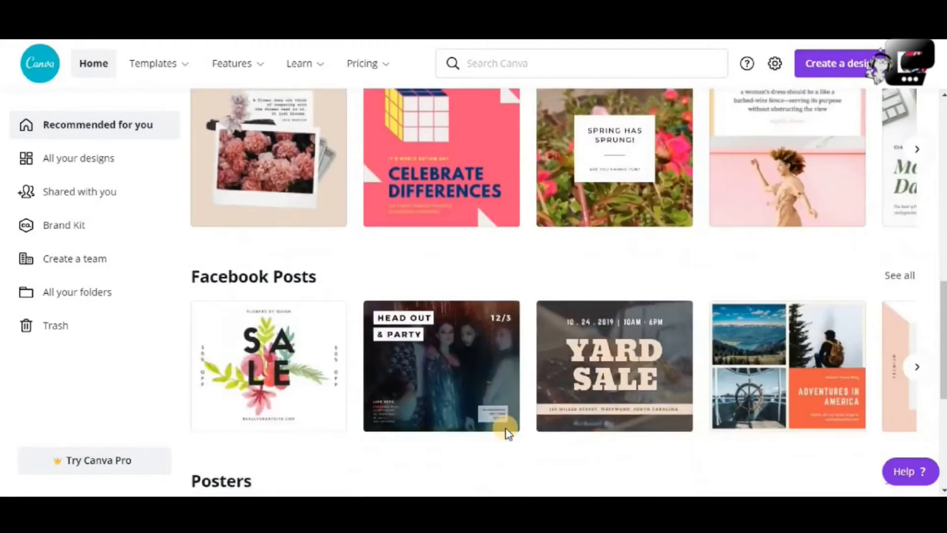
pyautogui.scroll(-3, 505, 428)
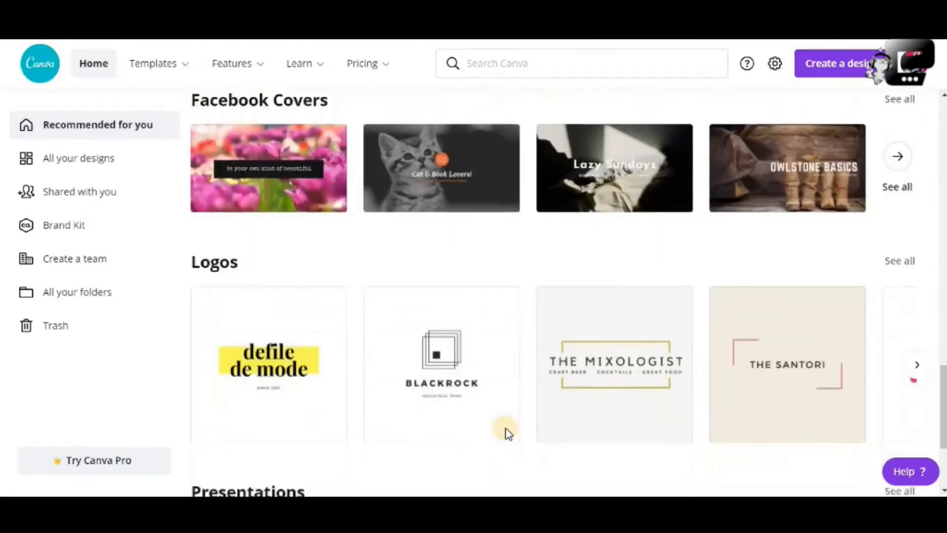
pyautogui.scroll(15, 505, 428)
pyautogui.scroll(5, 505, 433)
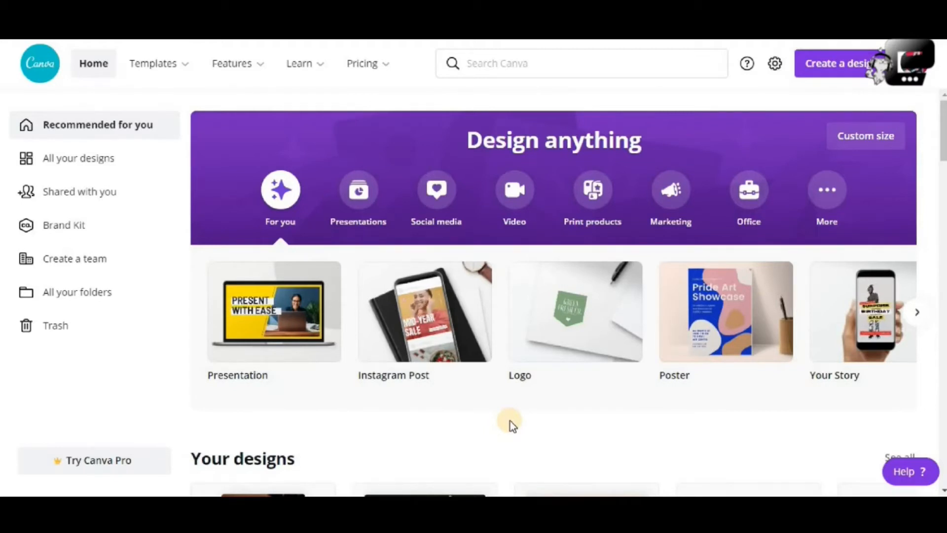
pyautogui.scroll(-15, 510, 423)
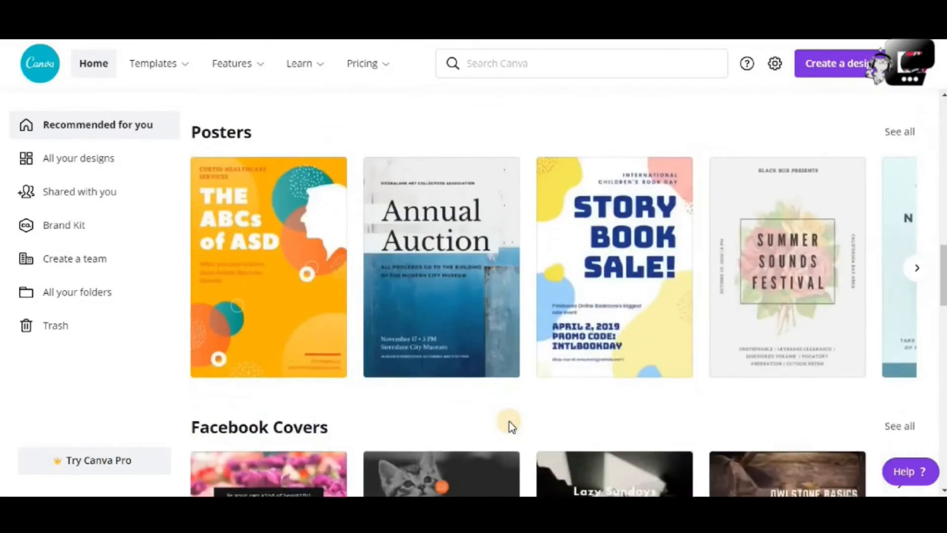
pyautogui.scroll(-20, 510, 424)
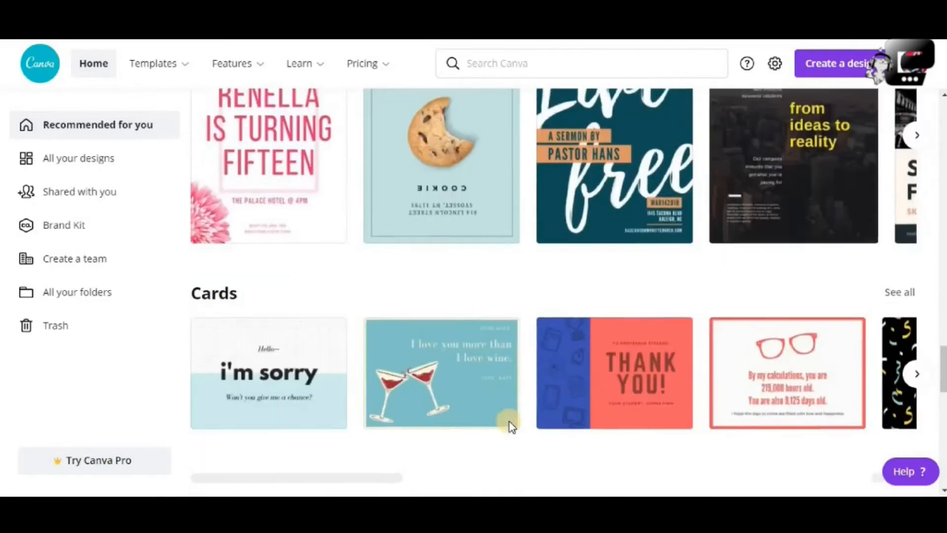
pyautogui.scroll(-13, 510, 423)
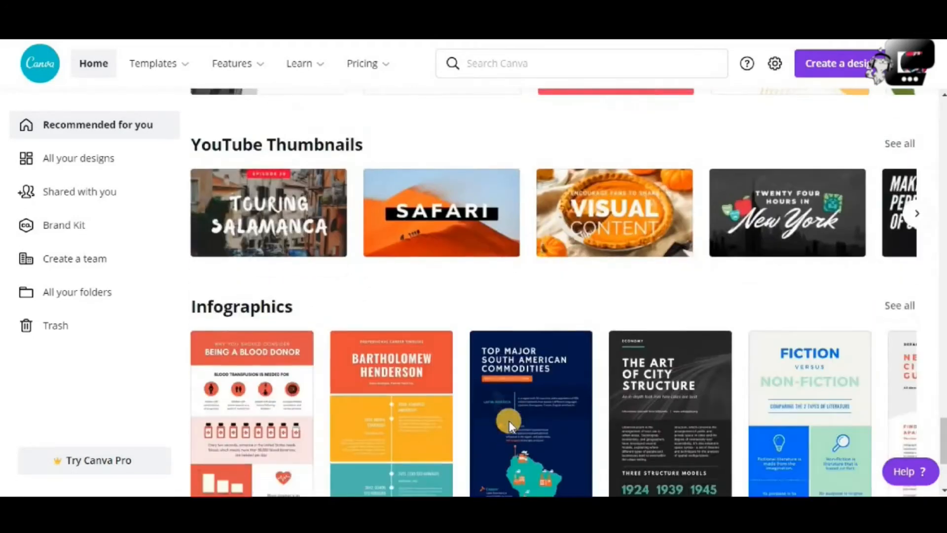
pyautogui.scroll(-8, 510, 422)
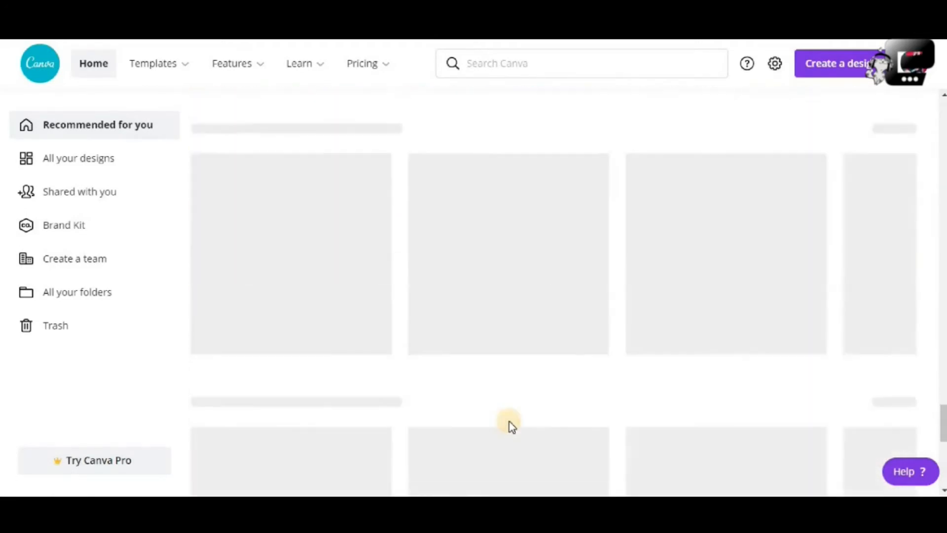
pyautogui.scroll(7, 509, 422)
pyautogui.scroll(20, 509, 421)
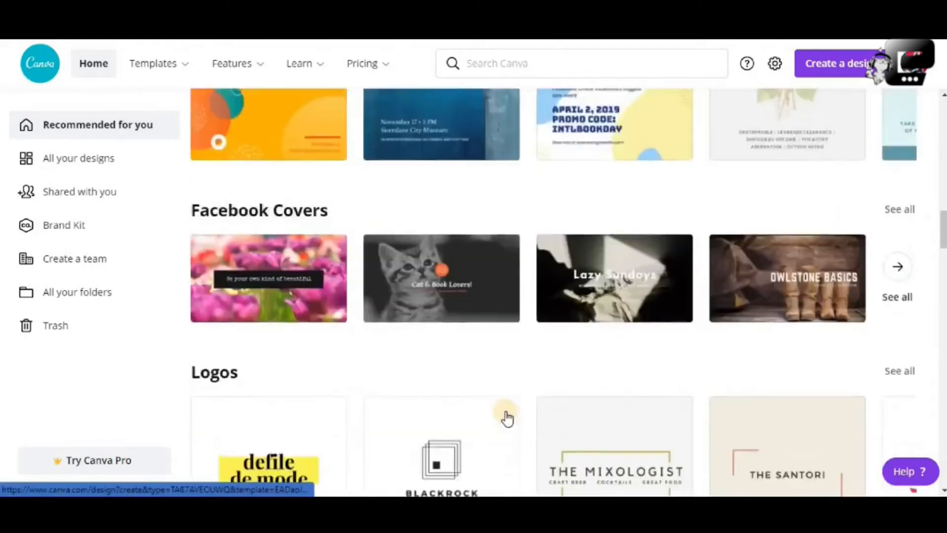
pyautogui.scroll(12, 275, 189)
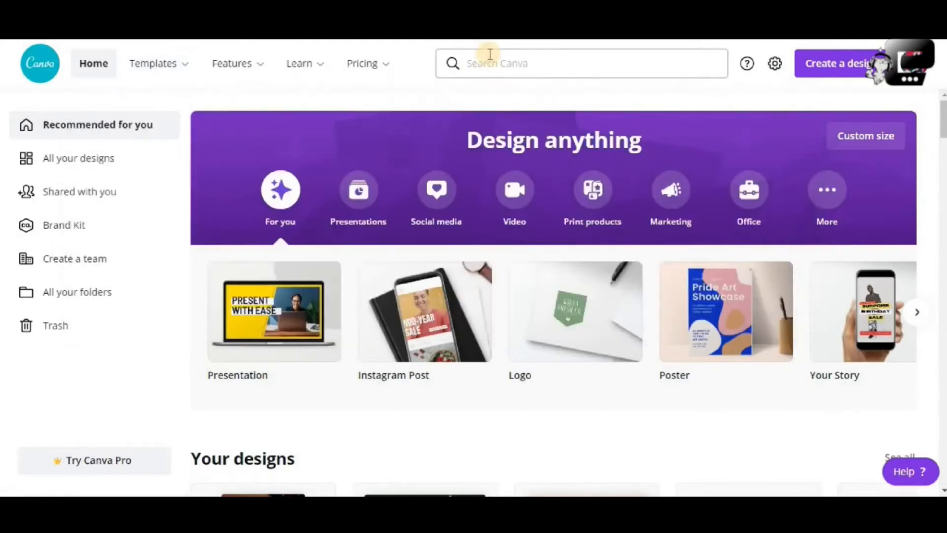
# - Search the template library for "maga" and open the suggested Magazine Cover category
pyautogui.click(489, 54)
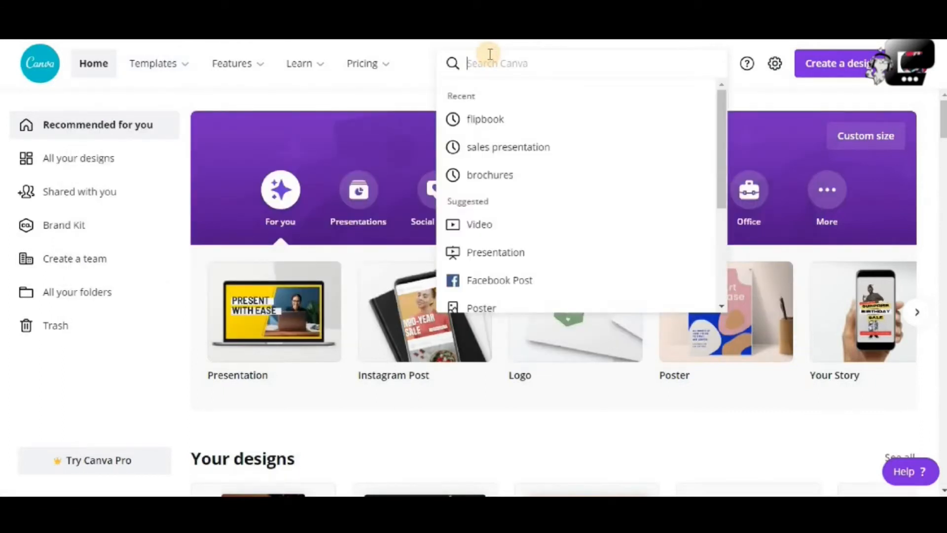
pyautogui.write('mag')
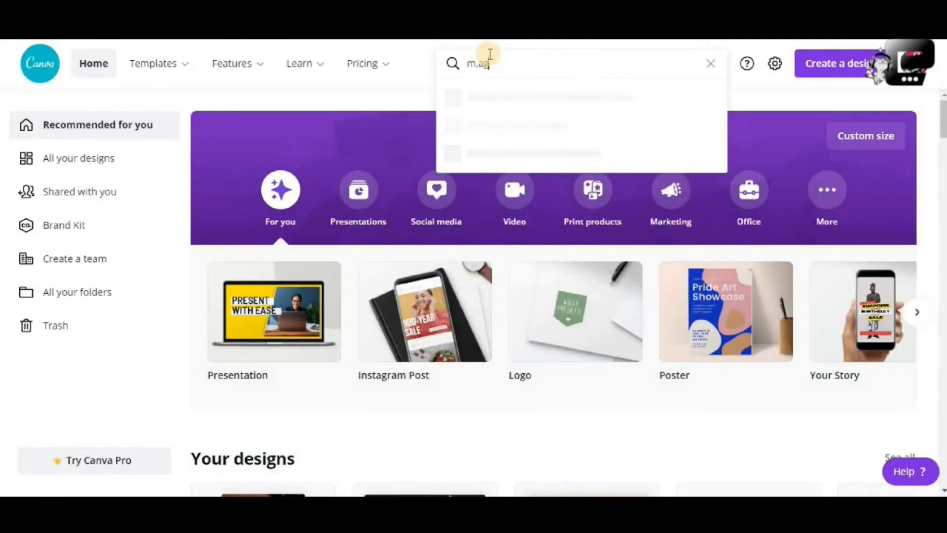
pyautogui.write('a')
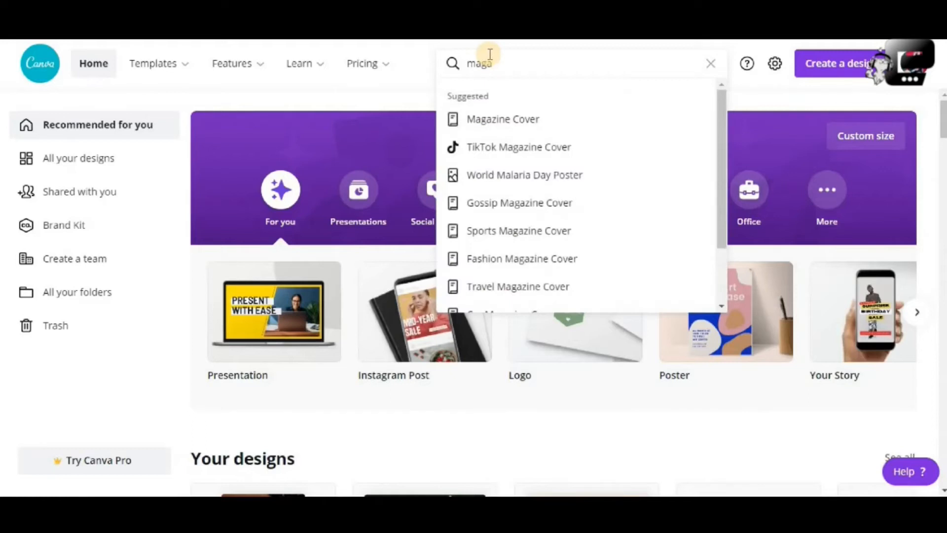
pyautogui.click(523, 126)
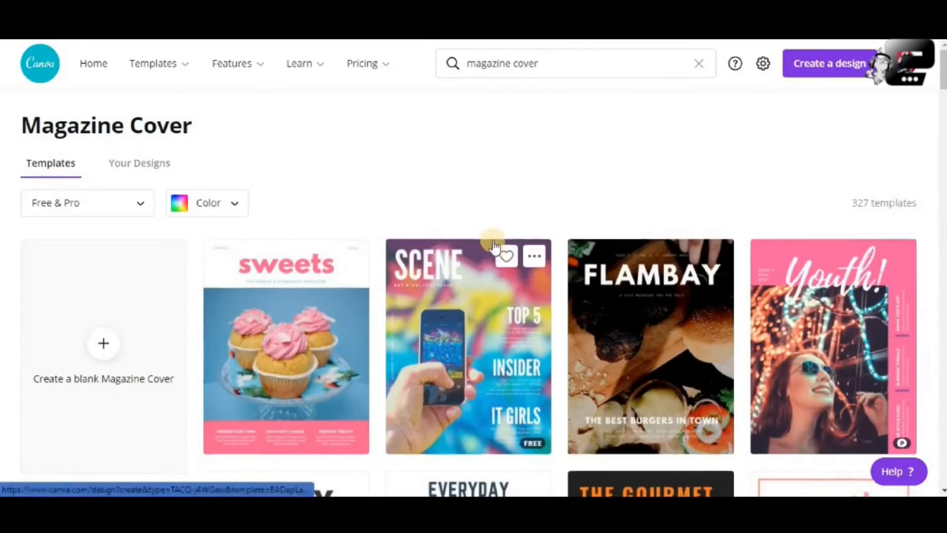
# - Look through the Magazine Cover templates, comparing the cover designs, their inside pages and which ones are free or paid
pyautogui.scroll(-1, 489, 247)
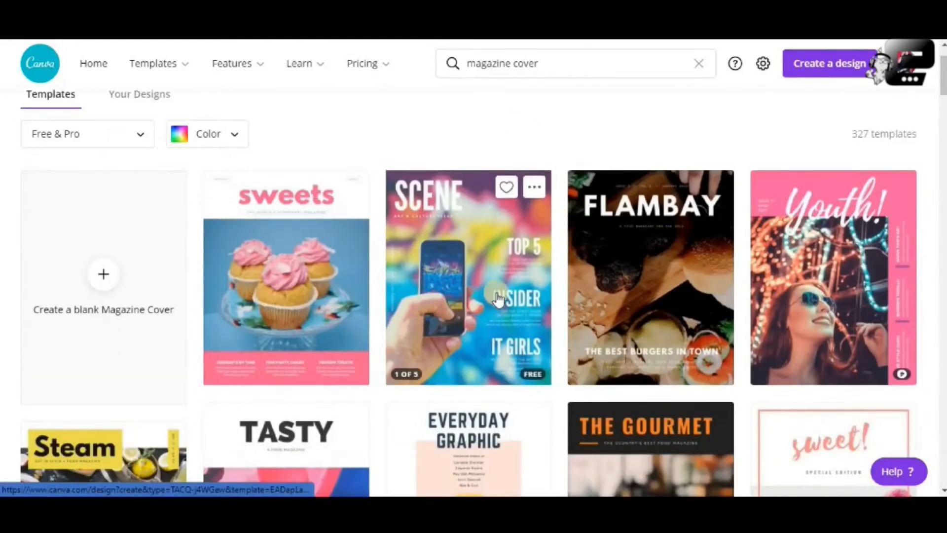
pyautogui.scroll(-1, 795, 250)
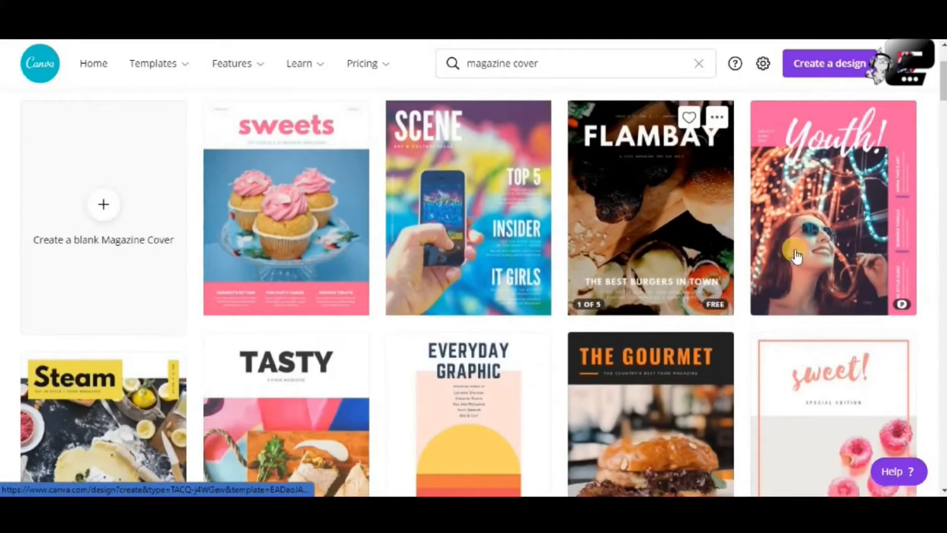
pyautogui.scroll(-1, 665, 281)
pyautogui.scroll(-2, 665, 281)
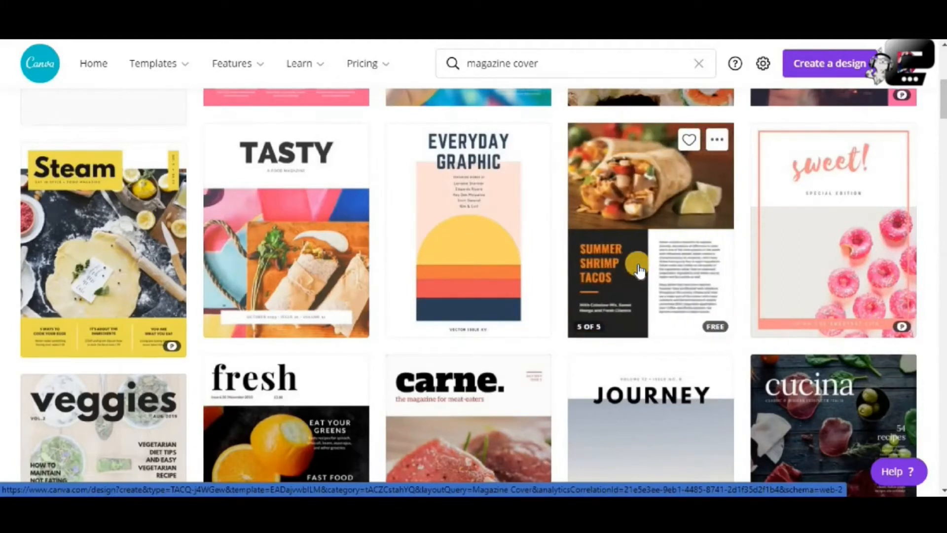
pyautogui.scroll(-3, 640, 269)
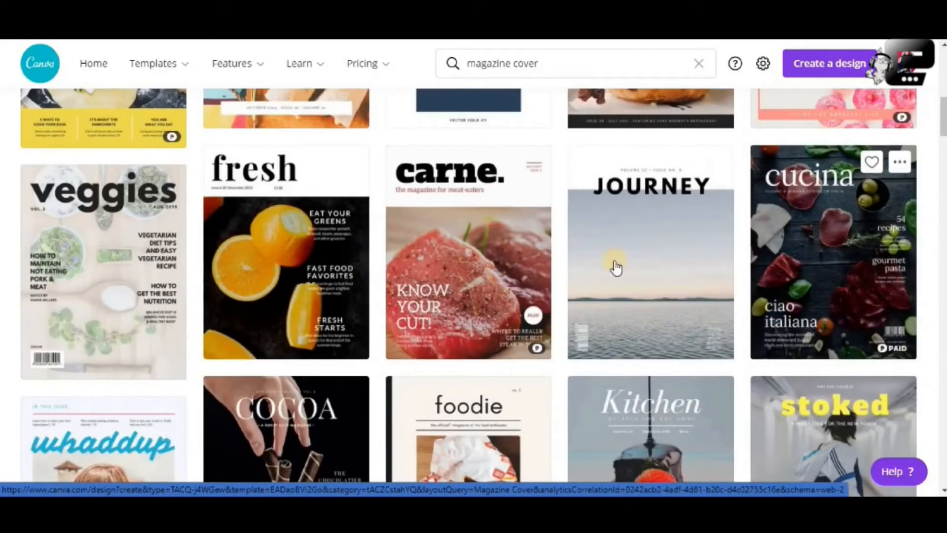
pyautogui.scroll(-3, 614, 266)
pyautogui.scroll(-3, 616, 265)
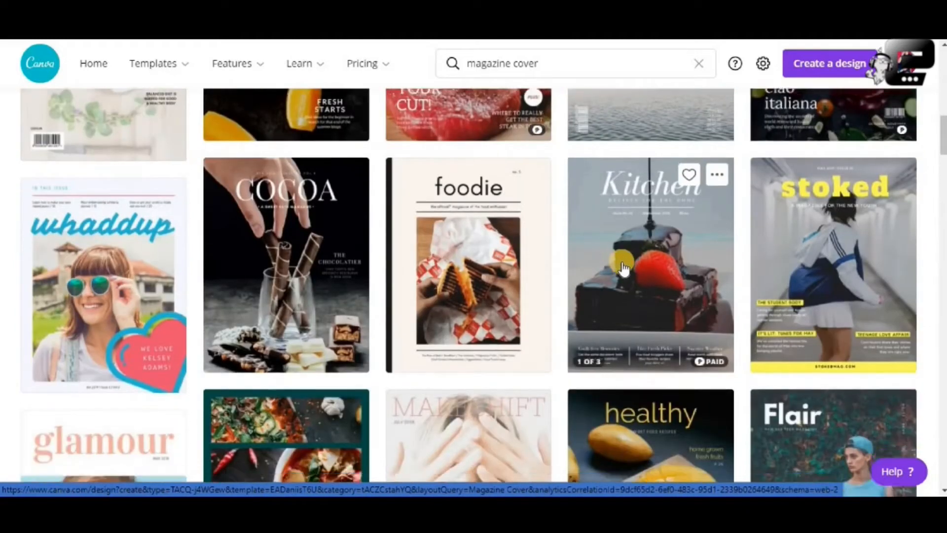
pyautogui.scroll(-4, 622, 266)
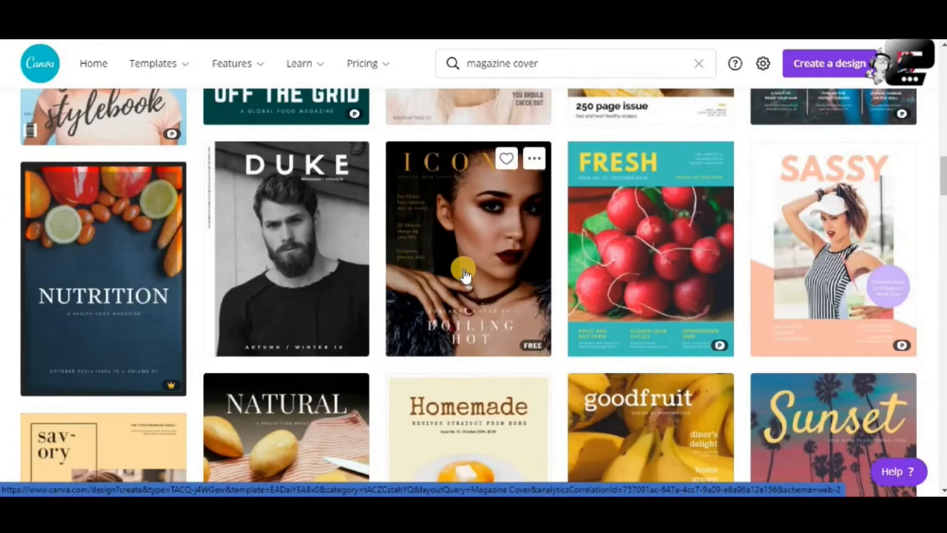
pyautogui.scroll(-2, 465, 275)
pyautogui.scroll(3, 461, 271)
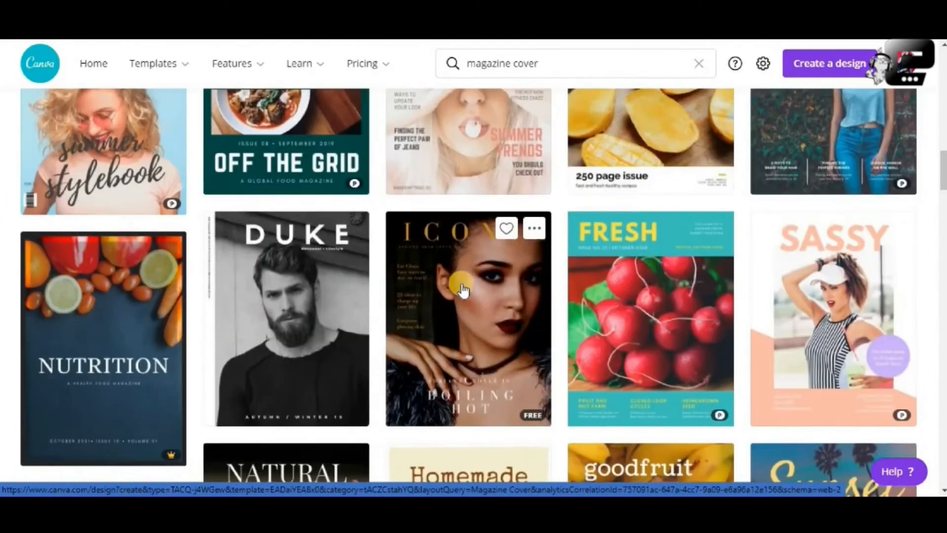
pyautogui.scroll(-3, 462, 290)
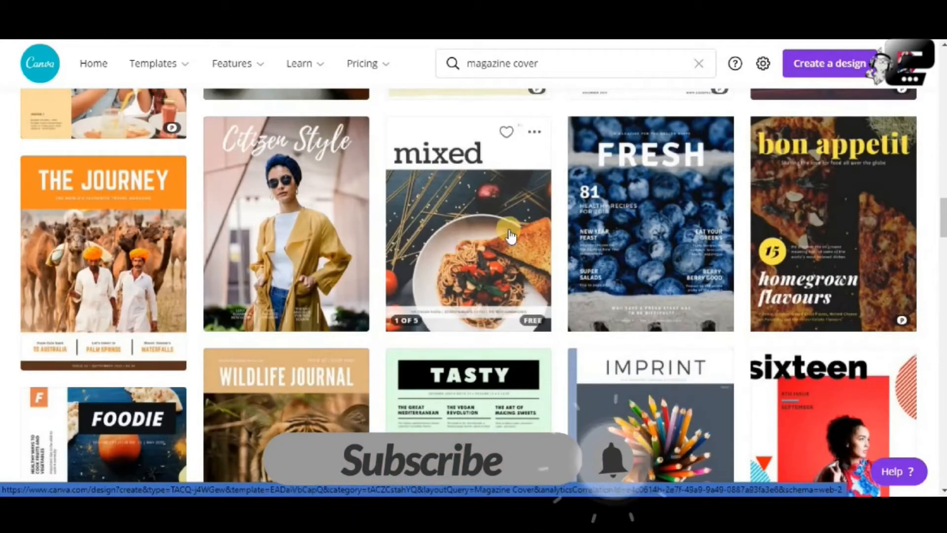
pyautogui.scroll(-3, 509, 236)
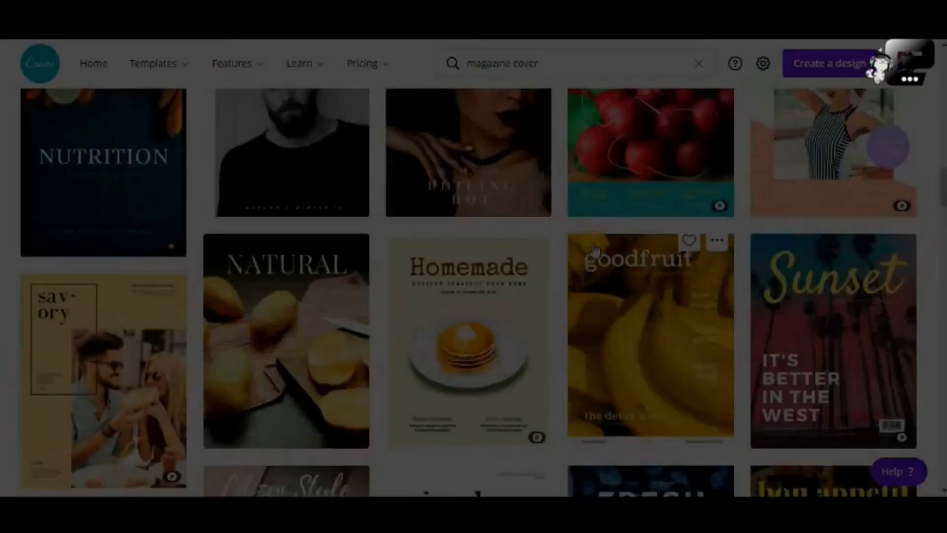
pyautogui.scroll(12, 594, 249)
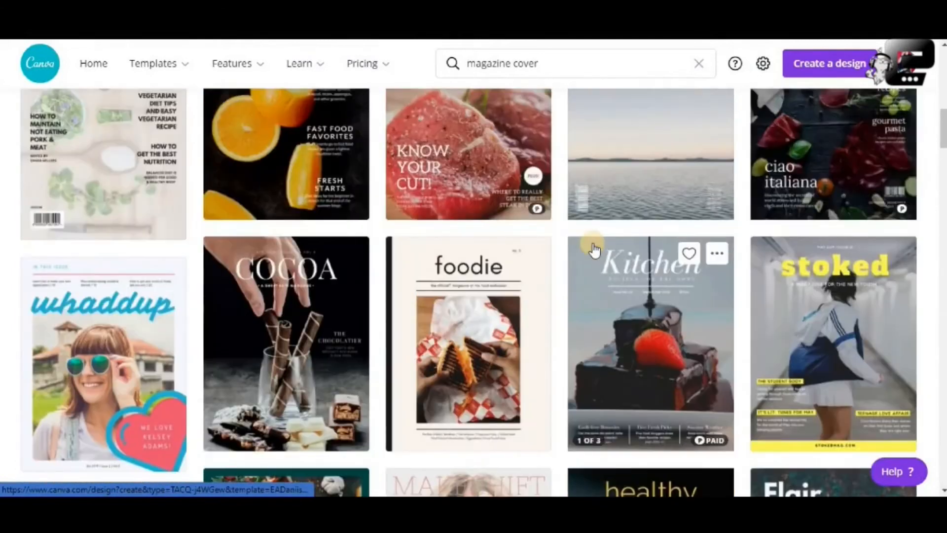
pyautogui.scroll(7, 594, 249)
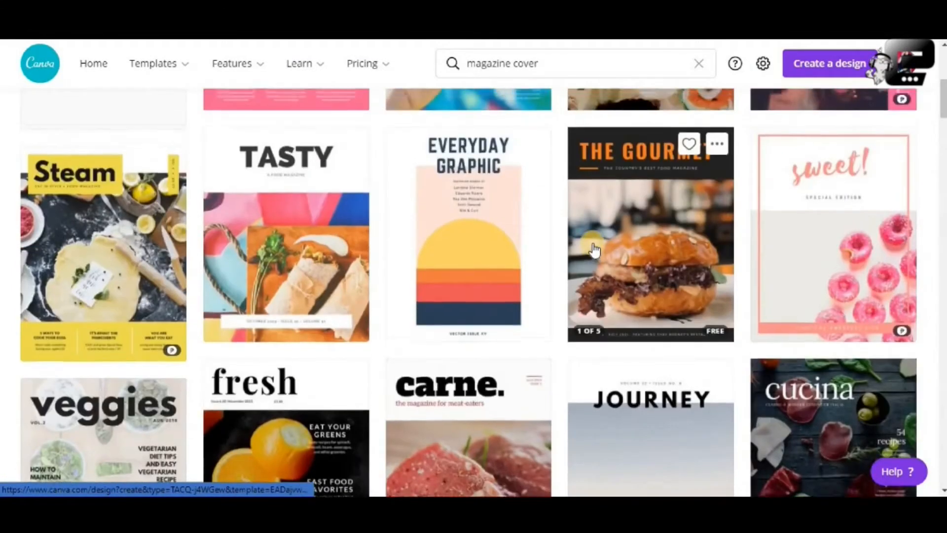
pyautogui.scroll(4, 594, 249)
pyautogui.scroll(3, 594, 249)
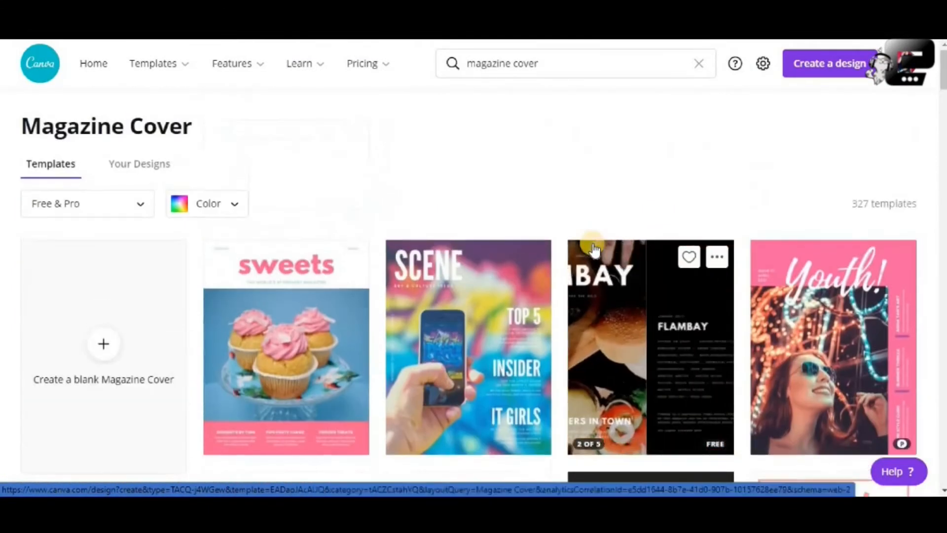
pyautogui.scroll(-3, 630, 331)
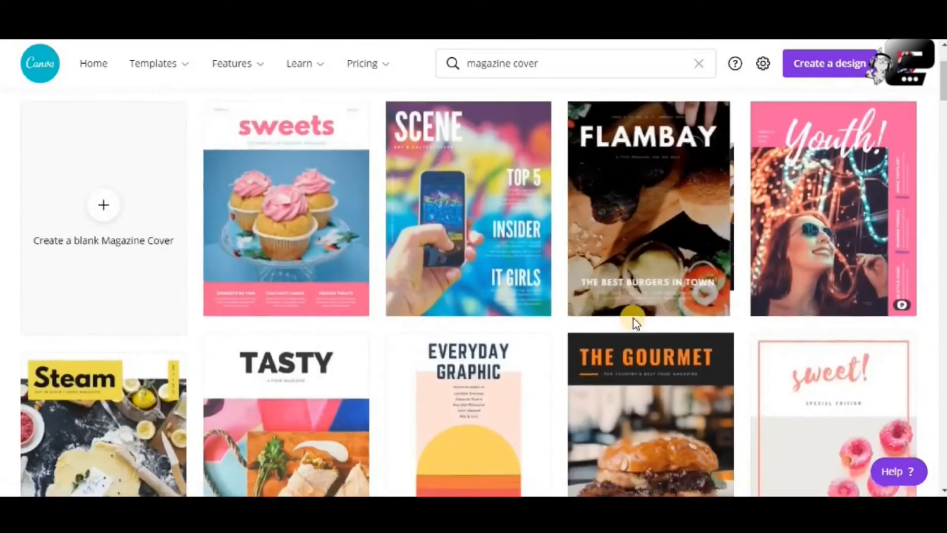
pyautogui.scroll(2, 632, 321)
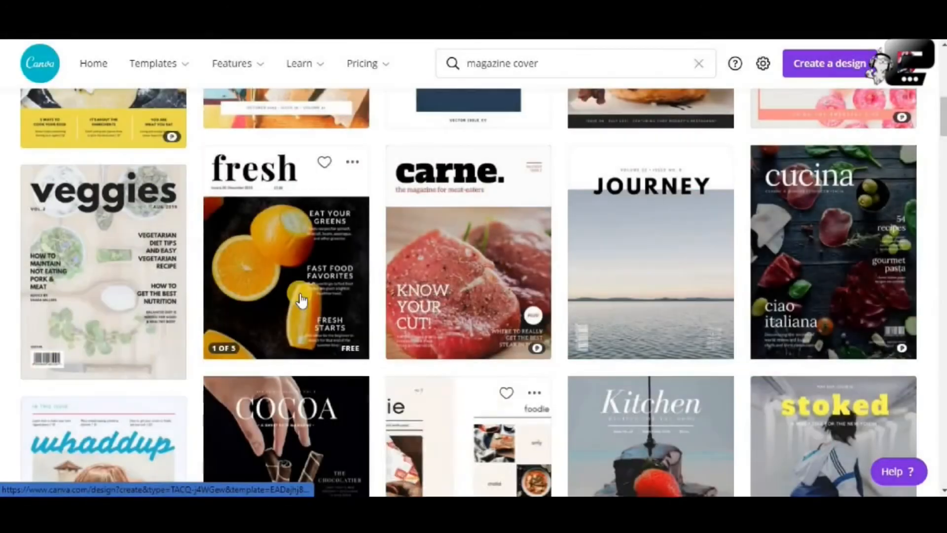
pyautogui.scroll(-4, 307, 297)
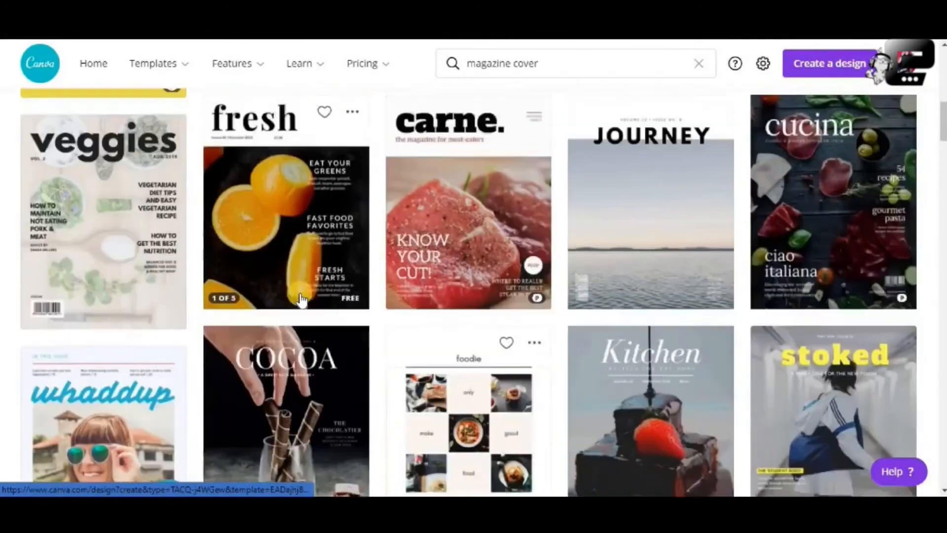
pyautogui.scroll(-2, 306, 298)
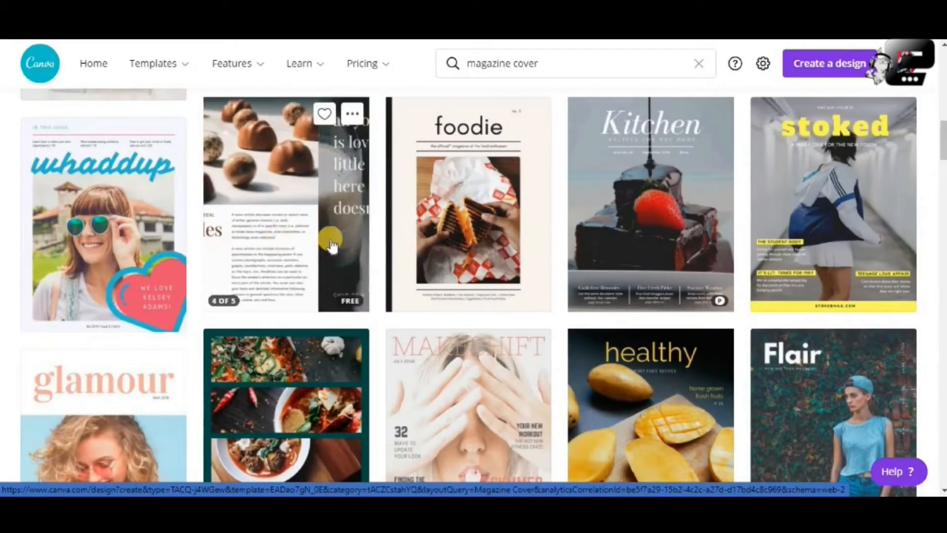
pyautogui.scroll(-3, 332, 245)
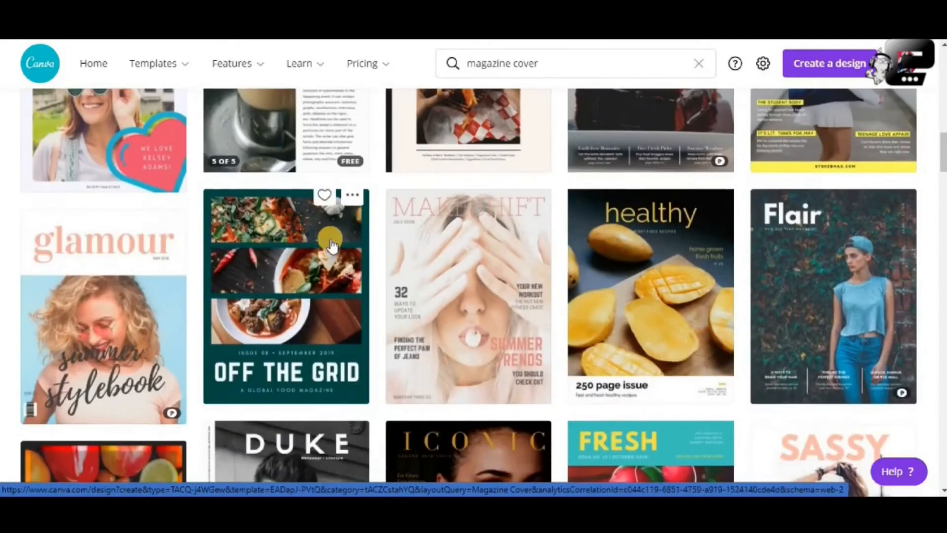
pyautogui.scroll(3, 332, 245)
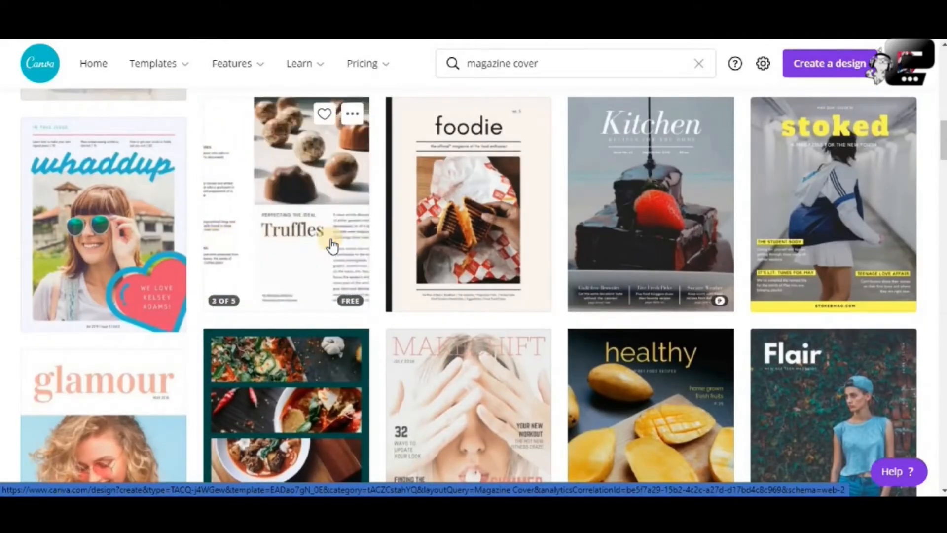
pyautogui.scroll(-3, 332, 245)
pyautogui.scroll(8, 331, 245)
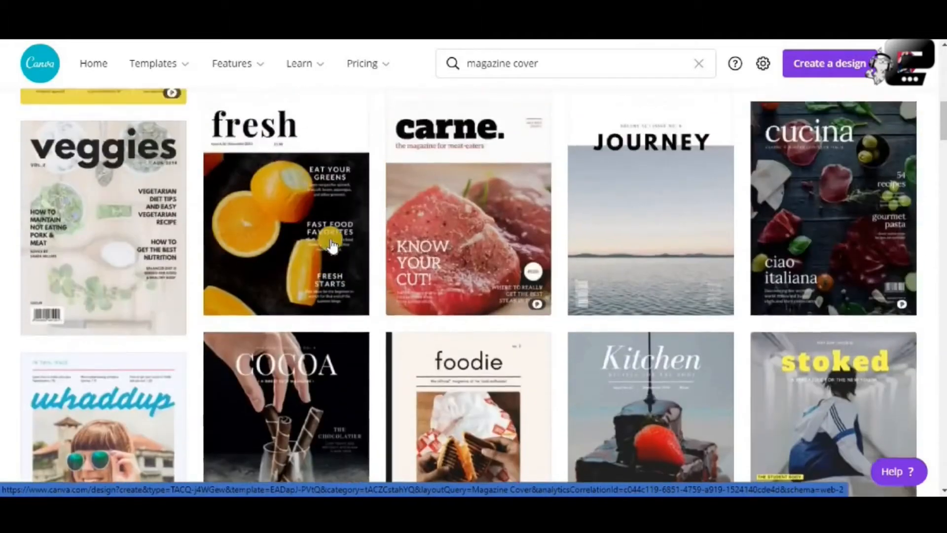
pyautogui.scroll(3, 331, 245)
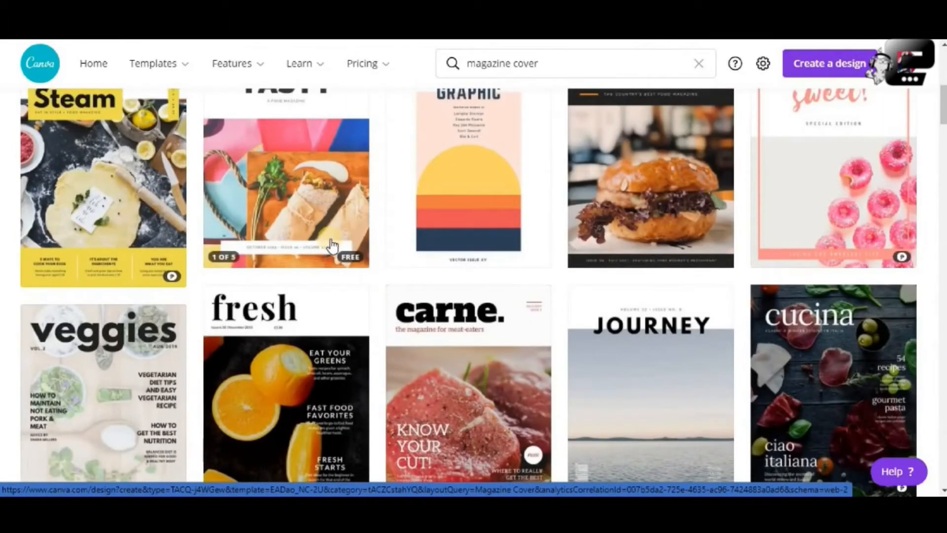
pyautogui.scroll(3, 332, 245)
pyautogui.scroll(3, 331, 245)
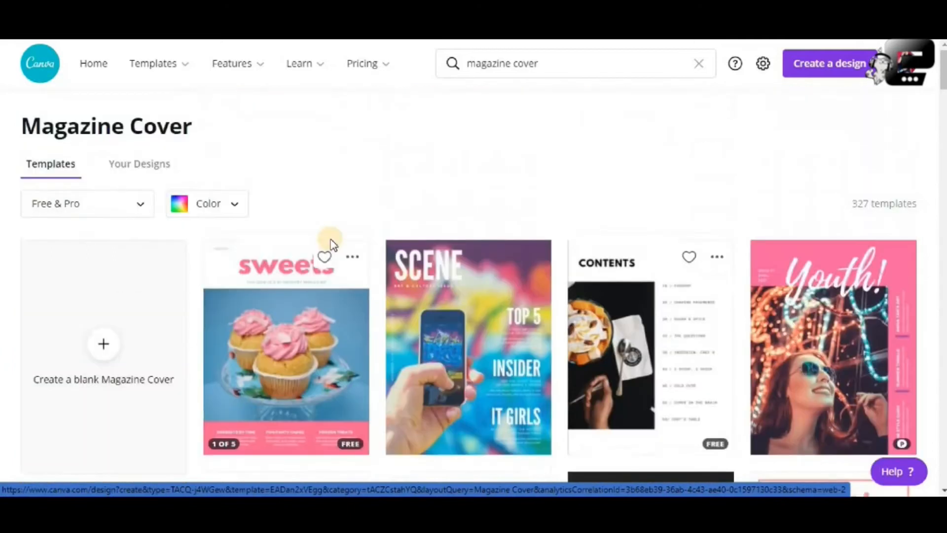
pyautogui.scroll(-5, 330, 238)
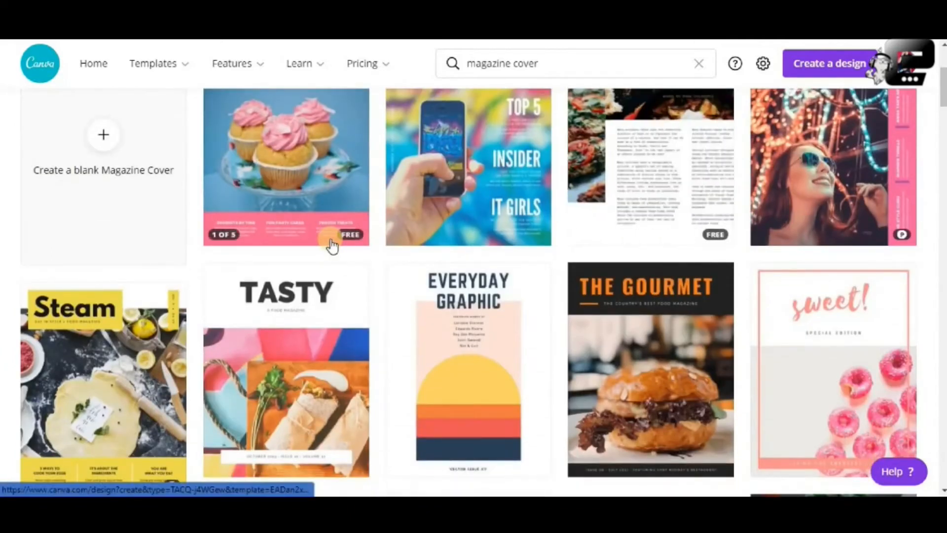
# - Look further through the Magazine Cover templates and open the free chocolate-themed food magazine template for editing
pyautogui.scroll(-1, 332, 246)
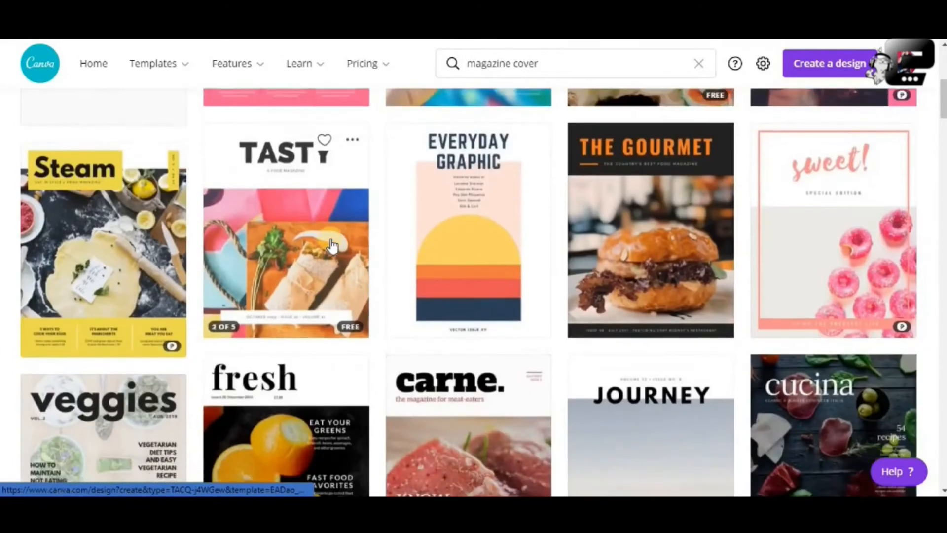
pyautogui.scroll(-1, 331, 245)
pyautogui.scroll(-1, 346, 244)
pyautogui.scroll(-4, 410, 247)
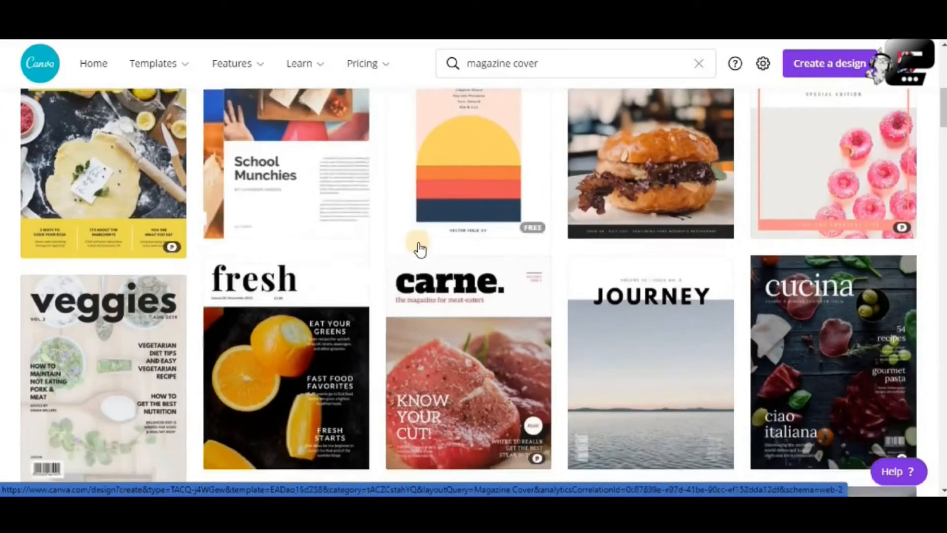
pyautogui.scroll(-4, 323, 292)
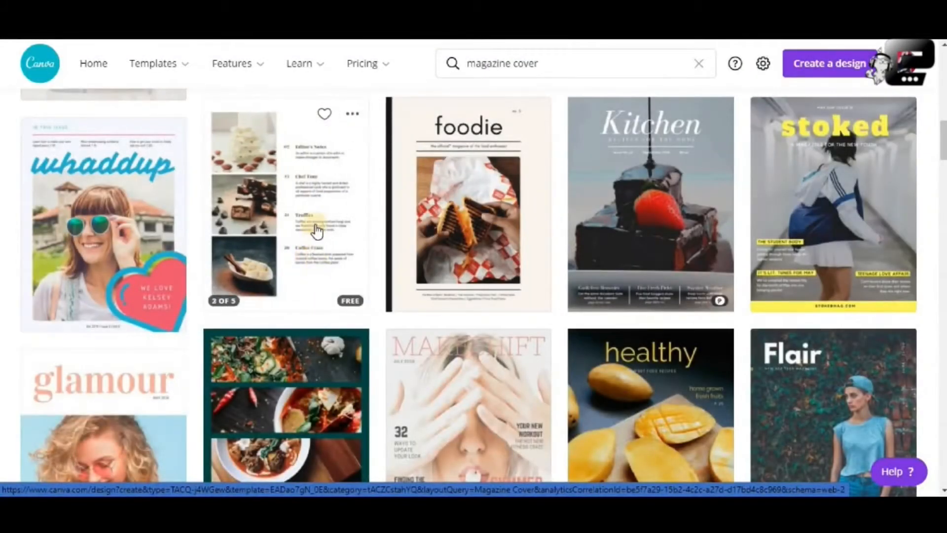
pyautogui.click(317, 230)
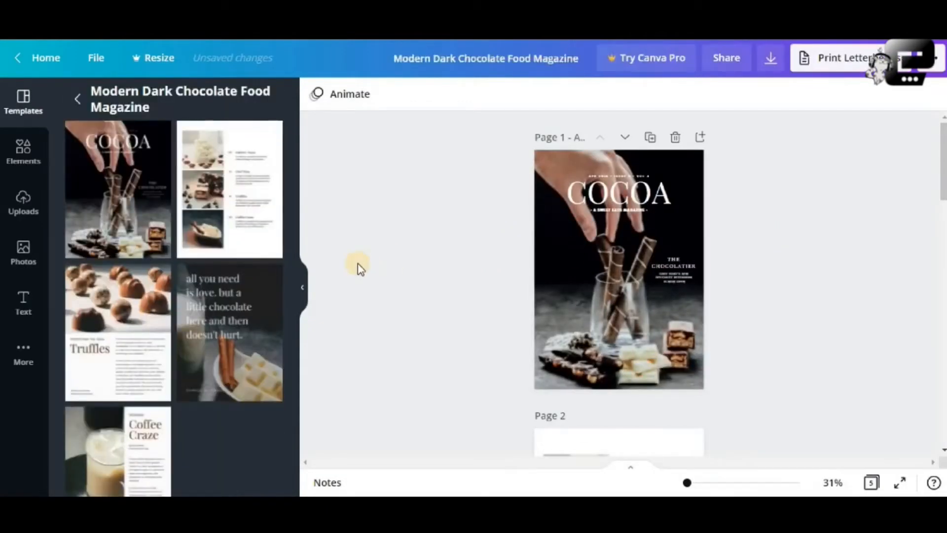
# - Examine the COCOA cover and the contents page at a larger zoom
pyautogui.click(628, 247)
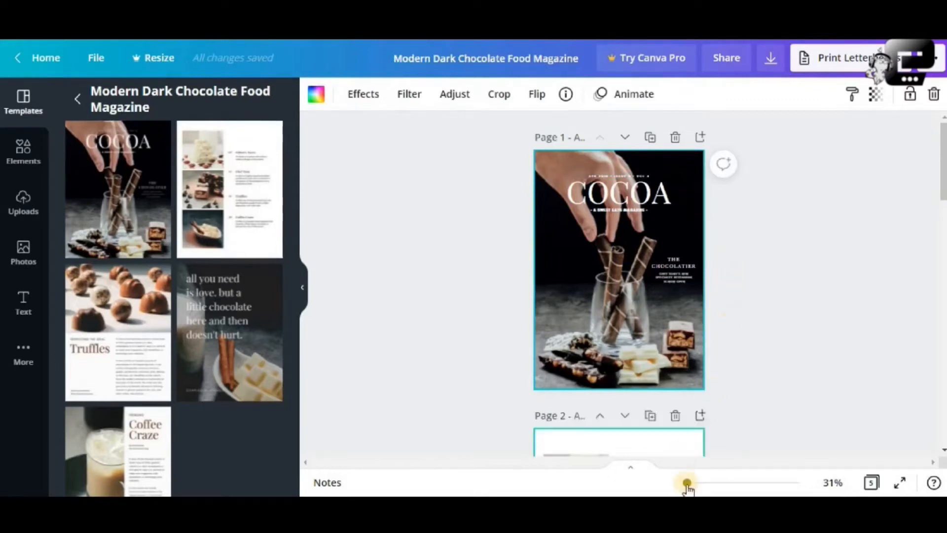
pyautogui.moveTo(688, 488)
pyautogui.mouseDown()
pyautogui.moveTo(724, 493)
pyautogui.moveTo(708, 485)
pyautogui.moveTo(689, 493)
pyautogui.mouseUp()
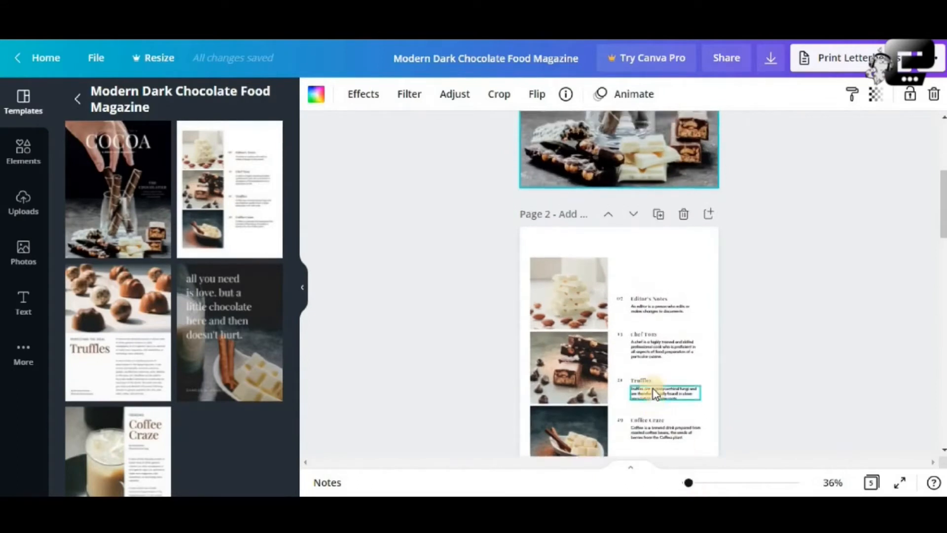
pyautogui.scroll(5, 653, 390)
pyautogui.click(673, 284)
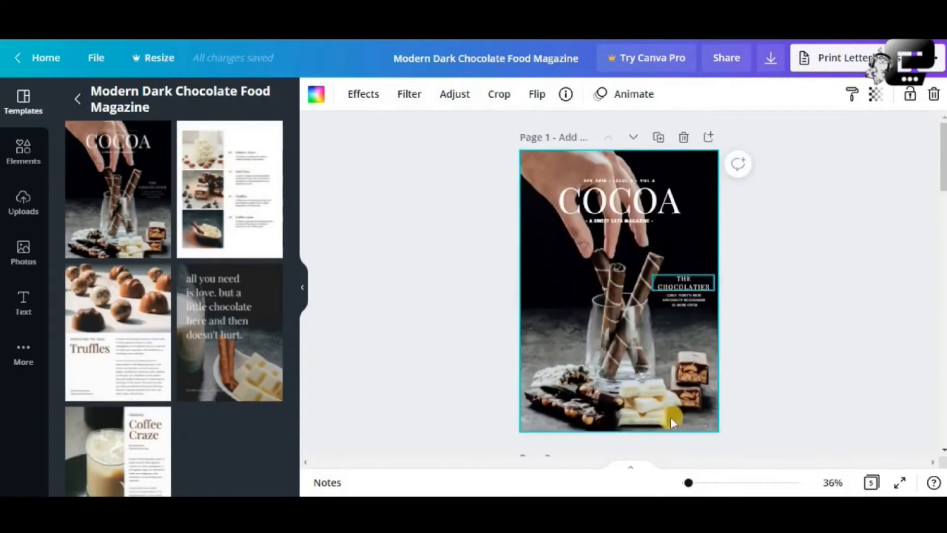
pyautogui.moveTo(690, 486); pyautogui.dragTo(697, 482)
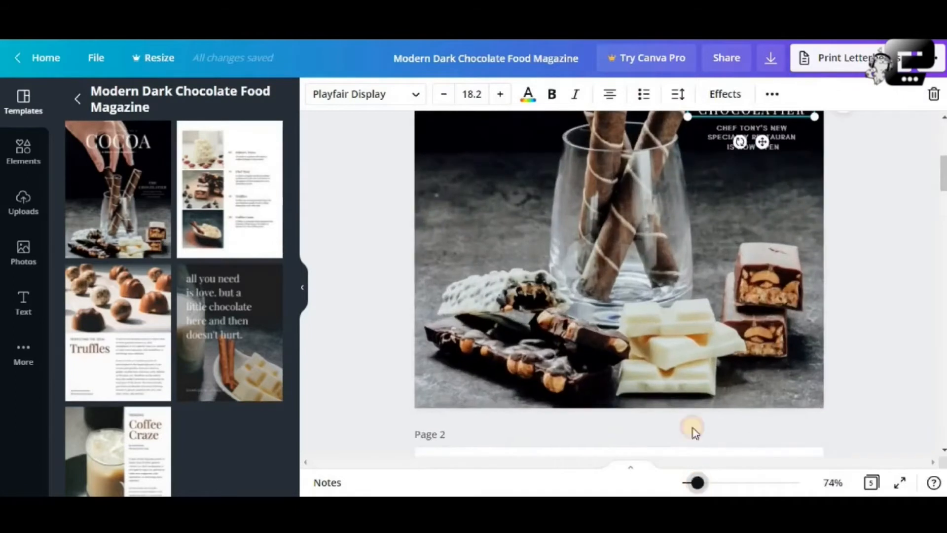
pyautogui.scroll(5, 704, 338)
pyautogui.scroll(-2, 702, 337)
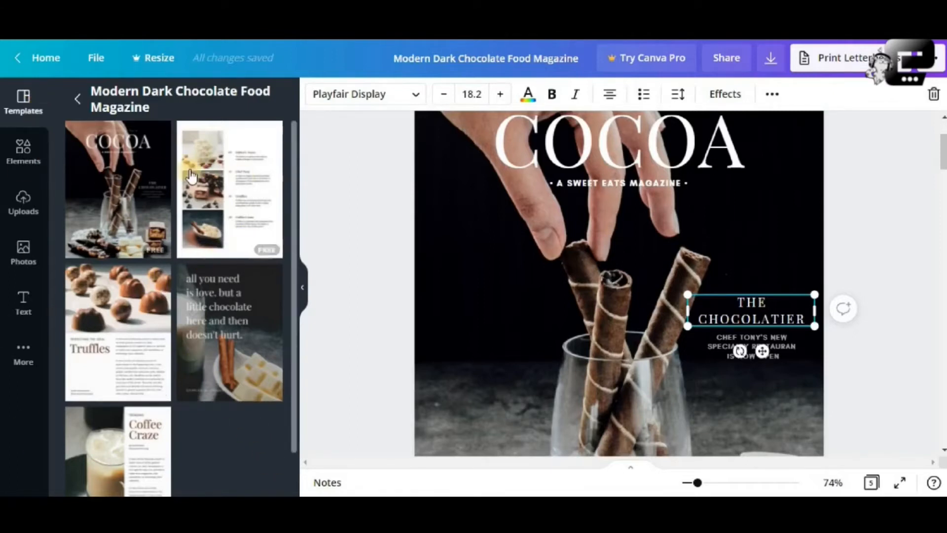
# - Try the template's five page layouts on page 1, and return it to the COCOA cover layout
pyautogui.click(126, 190)
pyautogui.click(238, 195)
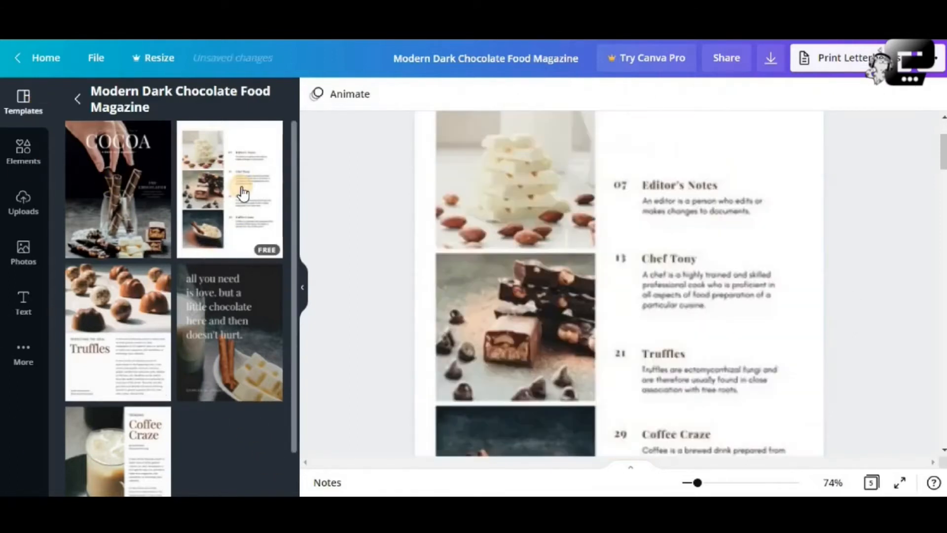
pyautogui.click(131, 323)
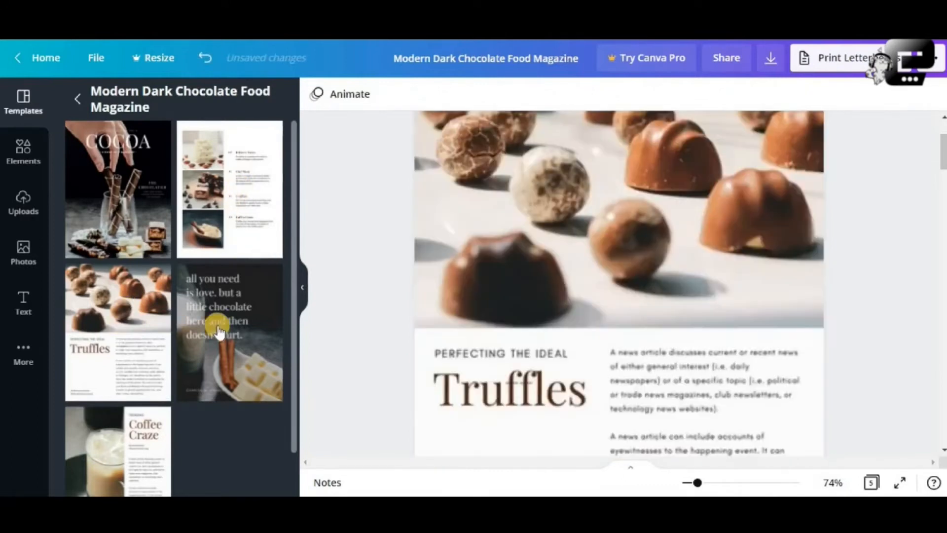
pyautogui.click(218, 327)
pyautogui.click(121, 448)
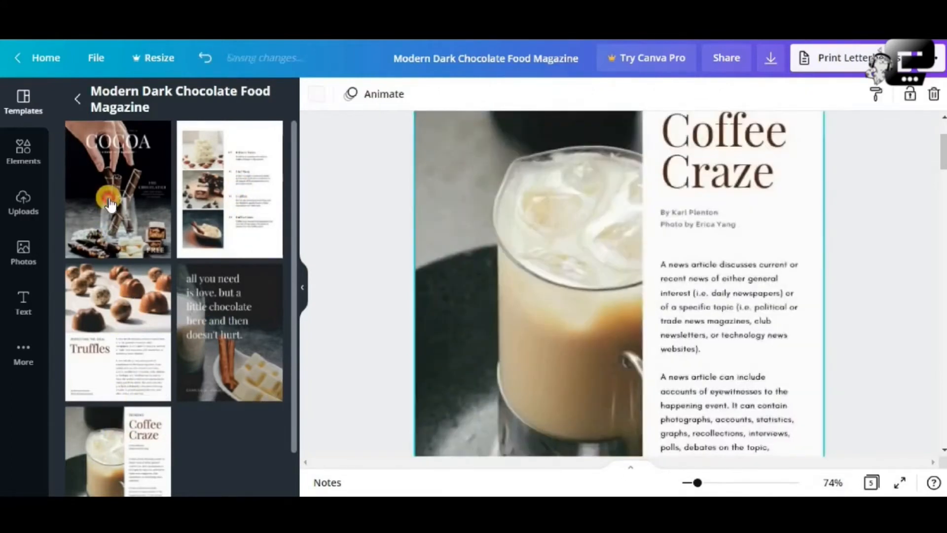
pyautogui.click(118, 188)
pyautogui.click(279, 294)
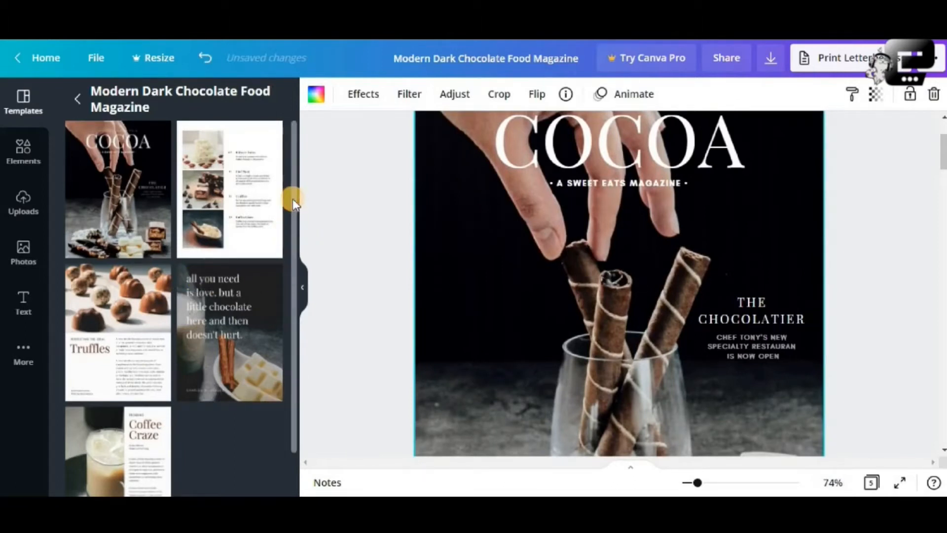
pyautogui.click(230, 212)
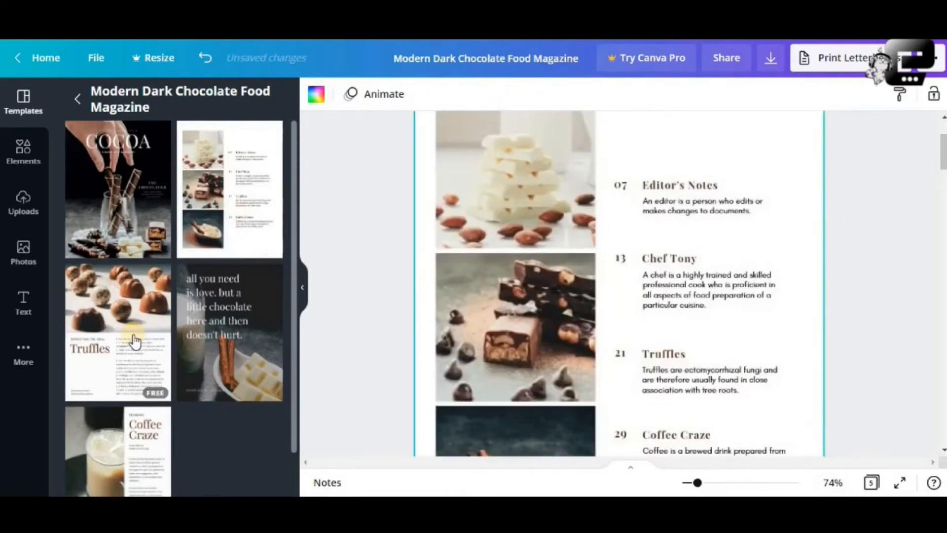
pyautogui.click(132, 339)
pyautogui.click(191, 371)
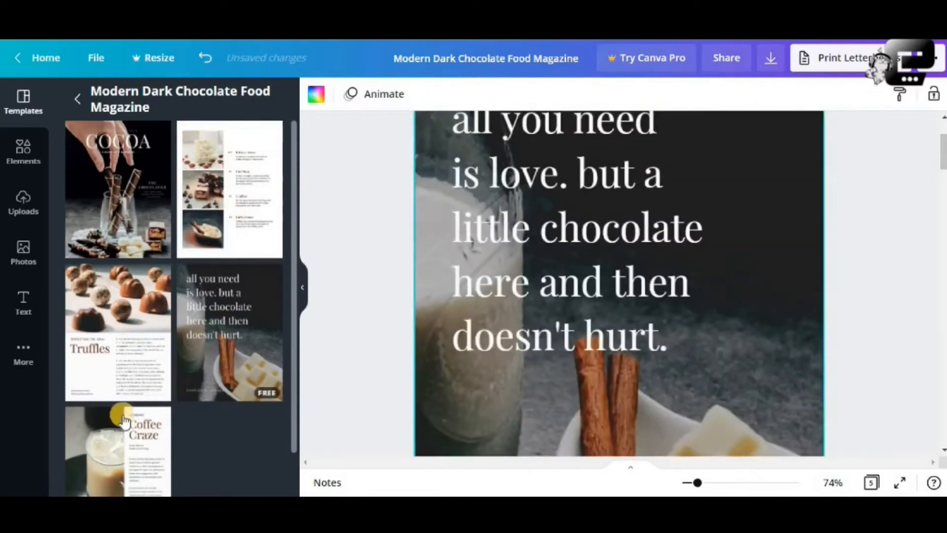
pyautogui.click(108, 441)
pyautogui.click(118, 352)
pyautogui.click(229, 345)
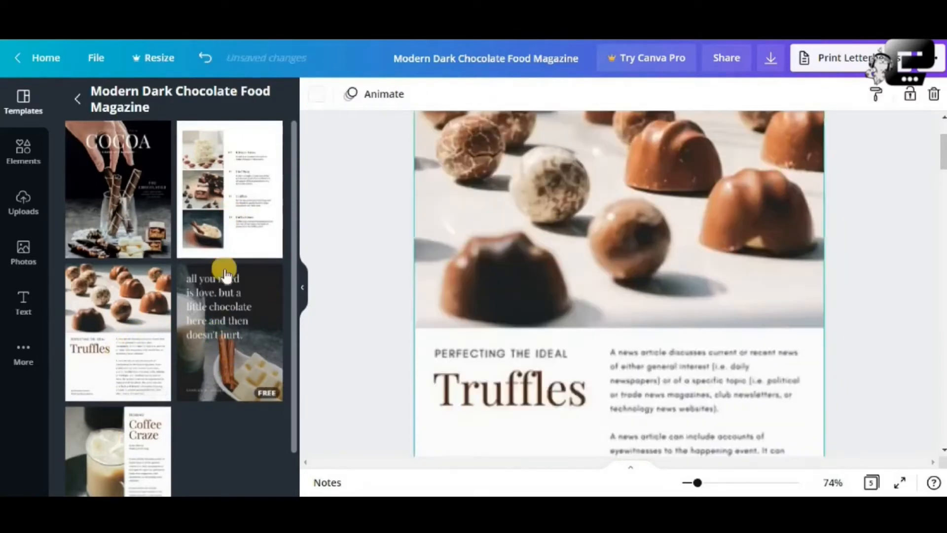
pyautogui.click(125, 221)
pyautogui.click(539, 336)
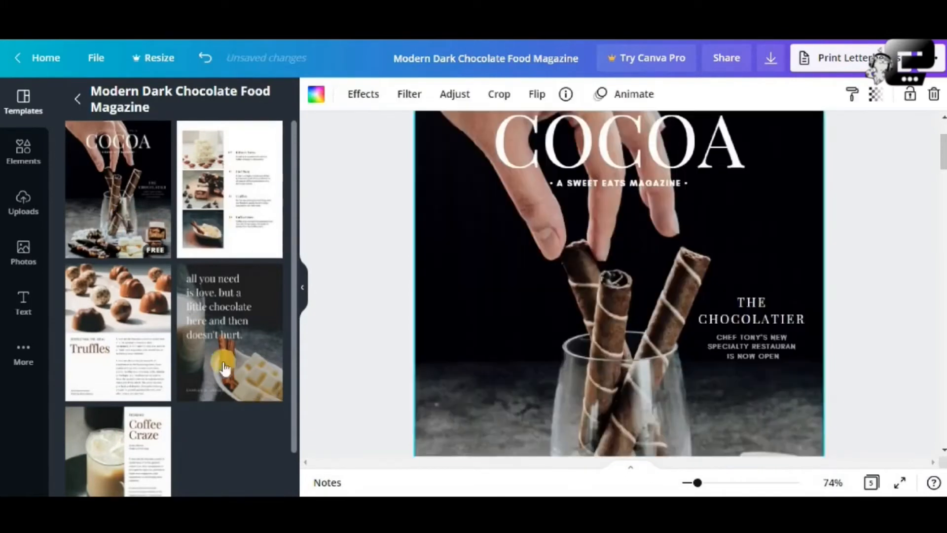
pyautogui.scroll(2, 540, 334)
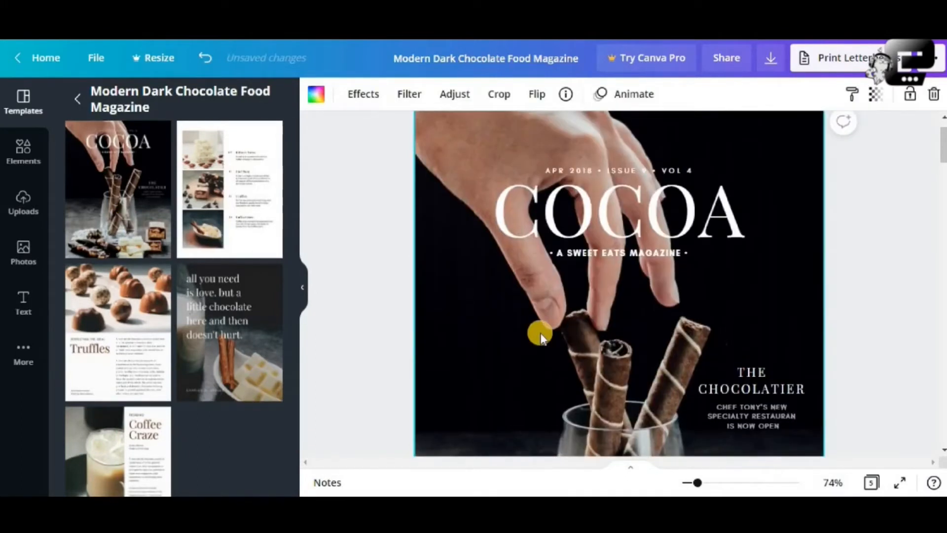
pyautogui.scroll(-3, 540, 334)
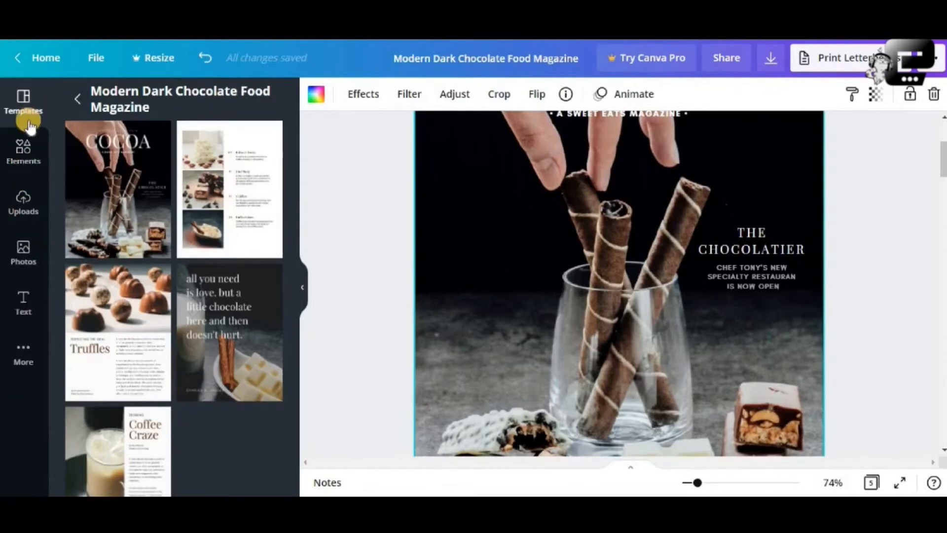
# - Browse the available elements, photos, text styles and uploaded images, and return to the template's page layouts
pyautogui.click(20, 162)
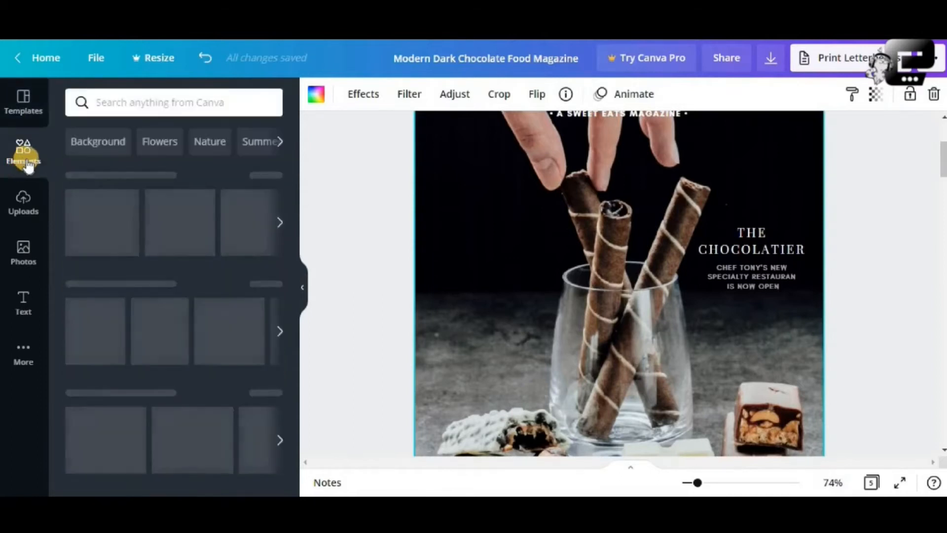
pyautogui.click(23, 254)
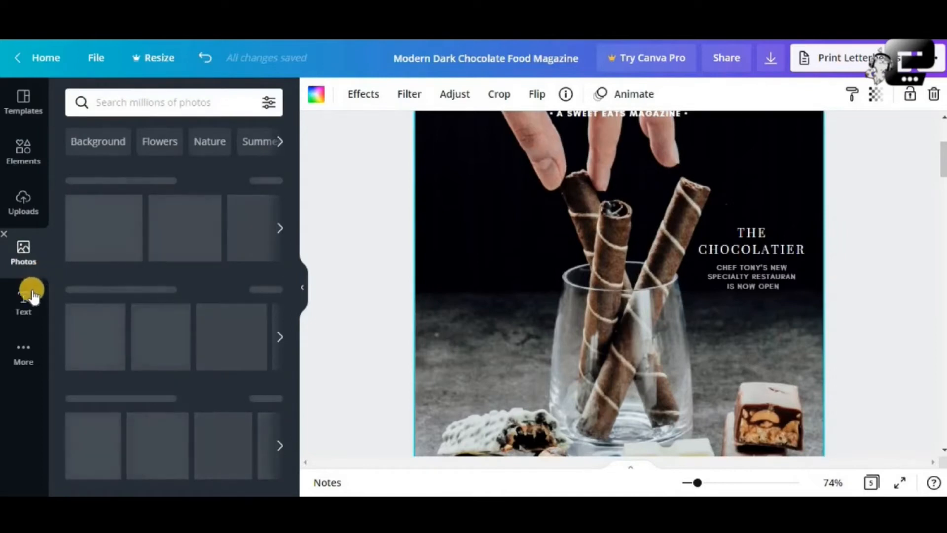
pyautogui.click(25, 306)
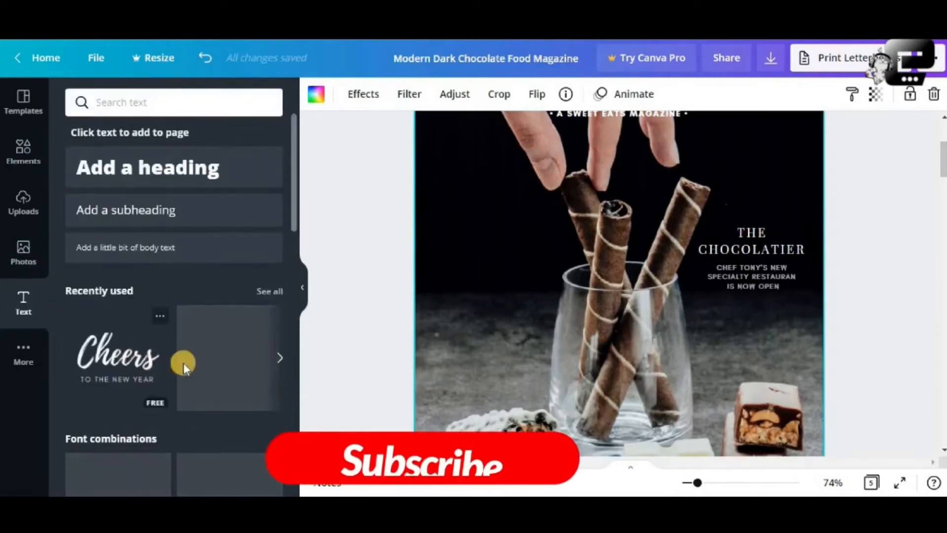
pyautogui.scroll(-3, 227, 372)
pyautogui.scroll(-2, 228, 372)
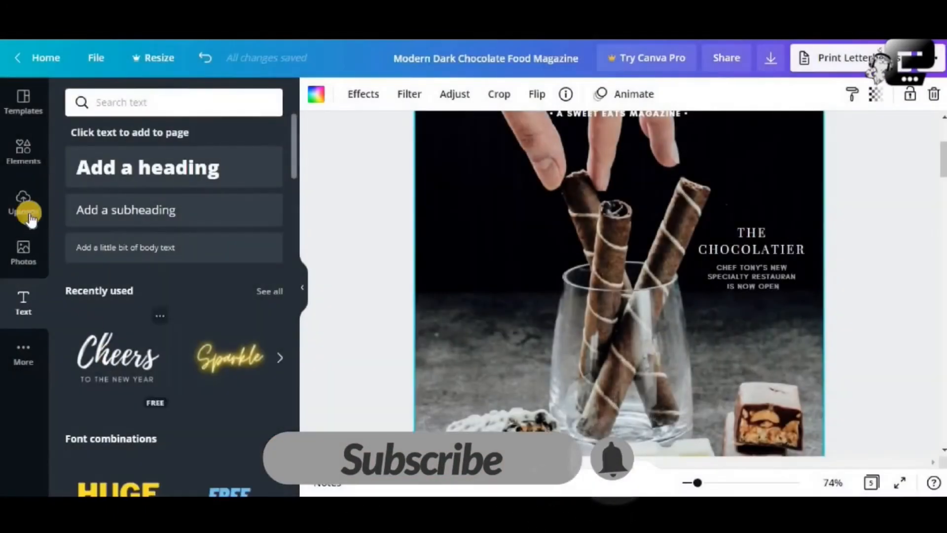
pyautogui.click(27, 216)
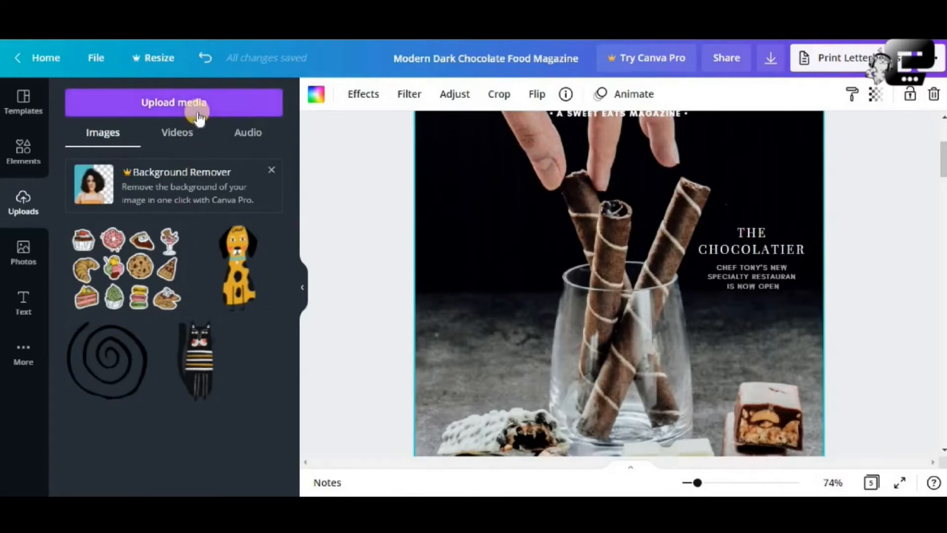
pyautogui.click(25, 103)
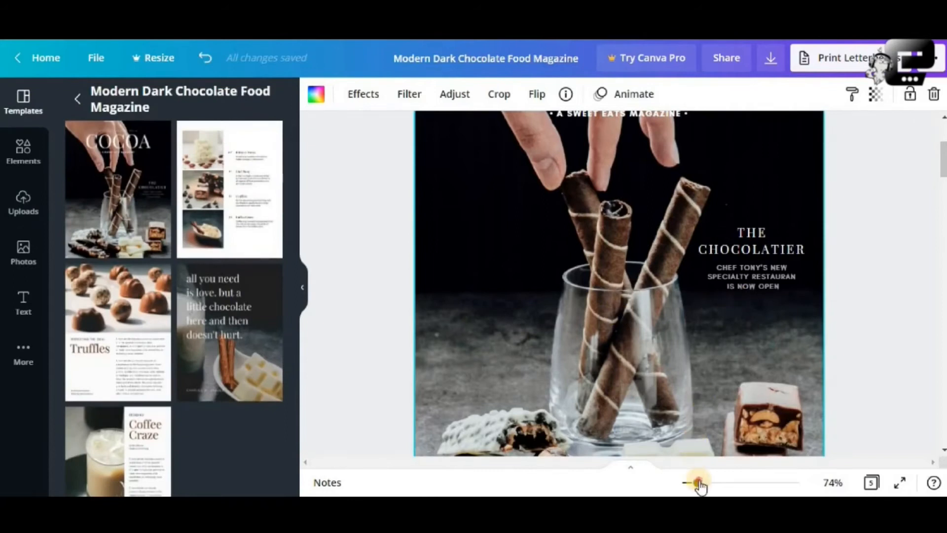
# - Search the photo library for "cars" and look through the pictures offered
pyautogui.moveTo(701, 485); pyautogui.dragTo(690, 485)
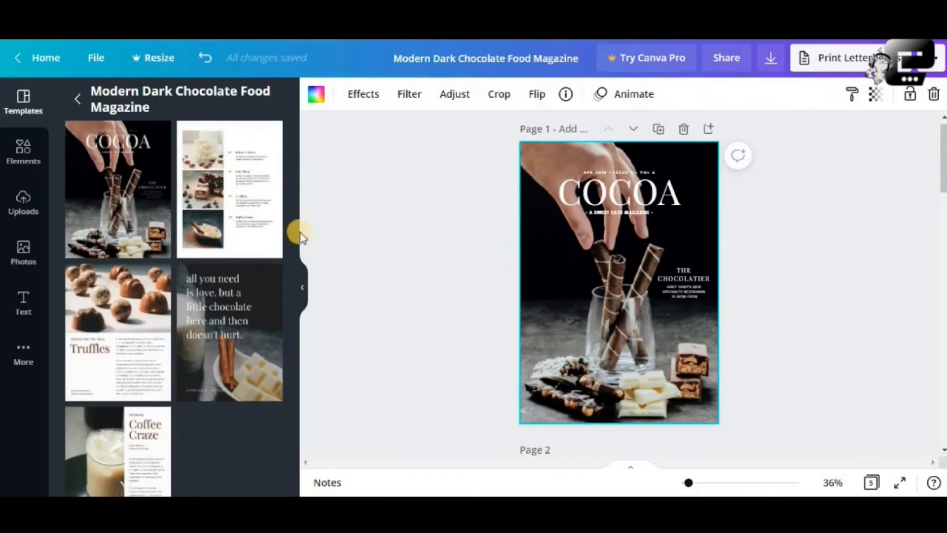
pyautogui.click(20, 162)
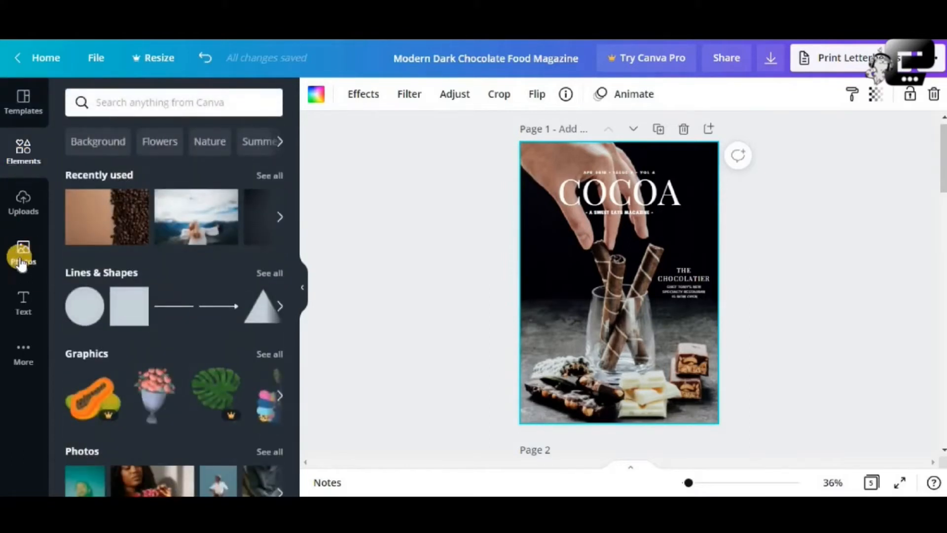
pyautogui.click(20, 260)
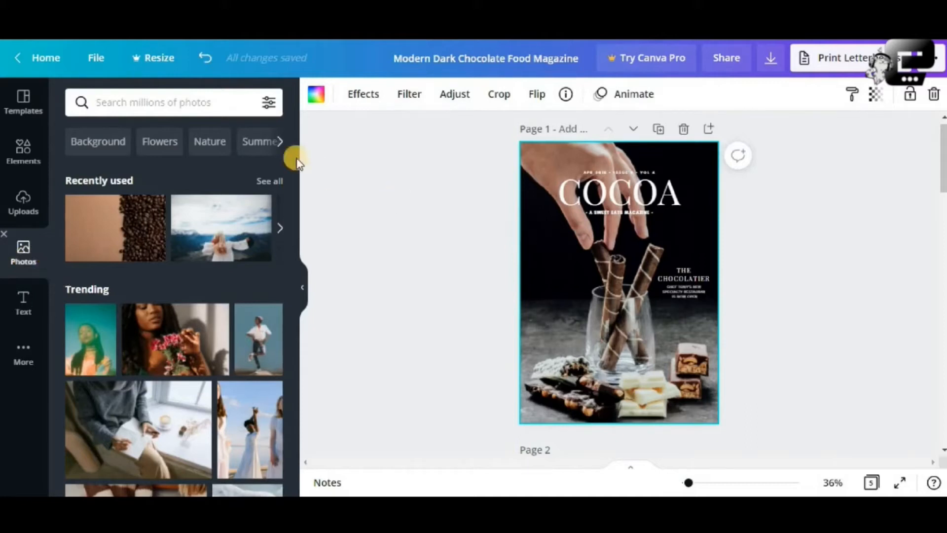
pyautogui.click(192, 101)
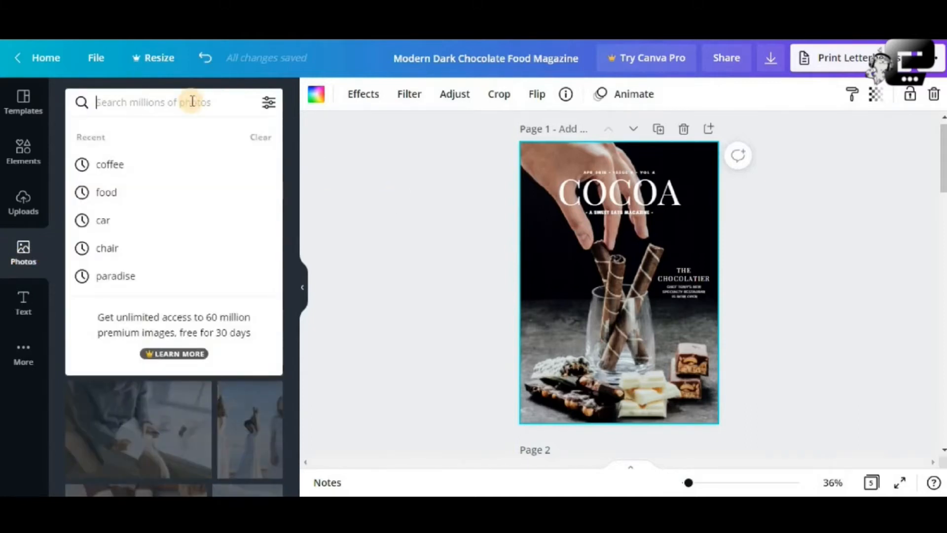
pyautogui.write('cars')
pyautogui.press('Return')
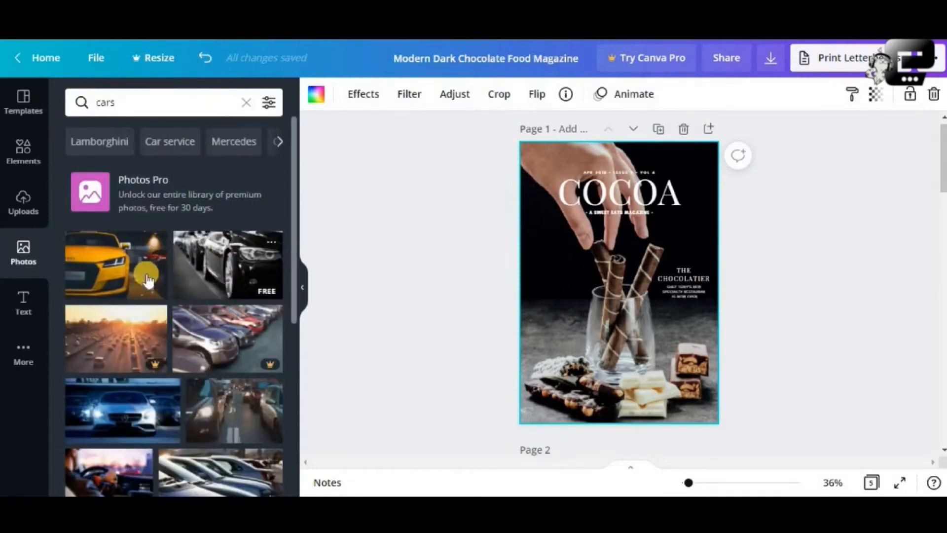
pyautogui.scroll(-1, 121, 295)
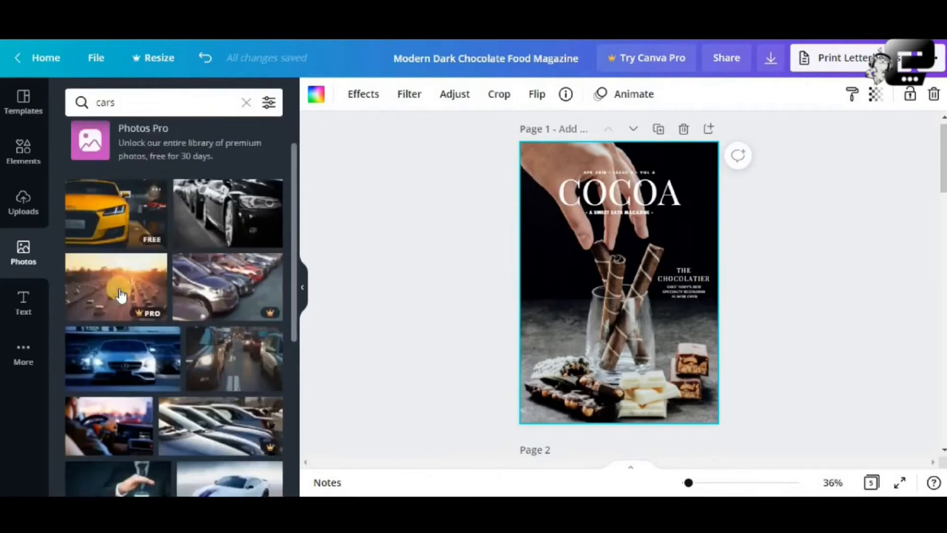
pyautogui.scroll(-2, 121, 294)
pyautogui.scroll(3, 120, 286)
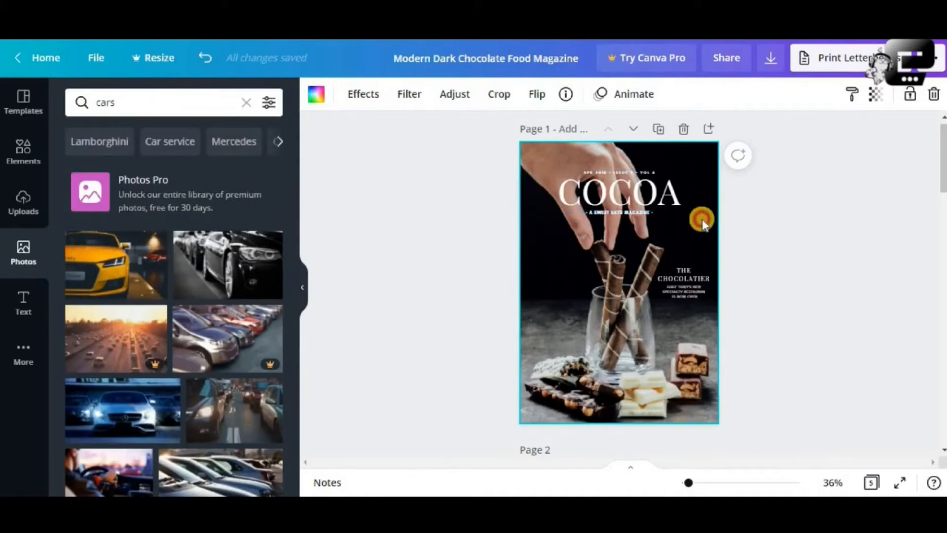
# - Enlarge the page view to 71% and examine the cover's COCOA title, THE CHOCOLATIER heading, small caption and background photo
pyautogui.moveTo(689, 483); pyautogui.dragTo(696, 483)
pyautogui.scroll(2, 680, 386)
pyautogui.click(505, 204)
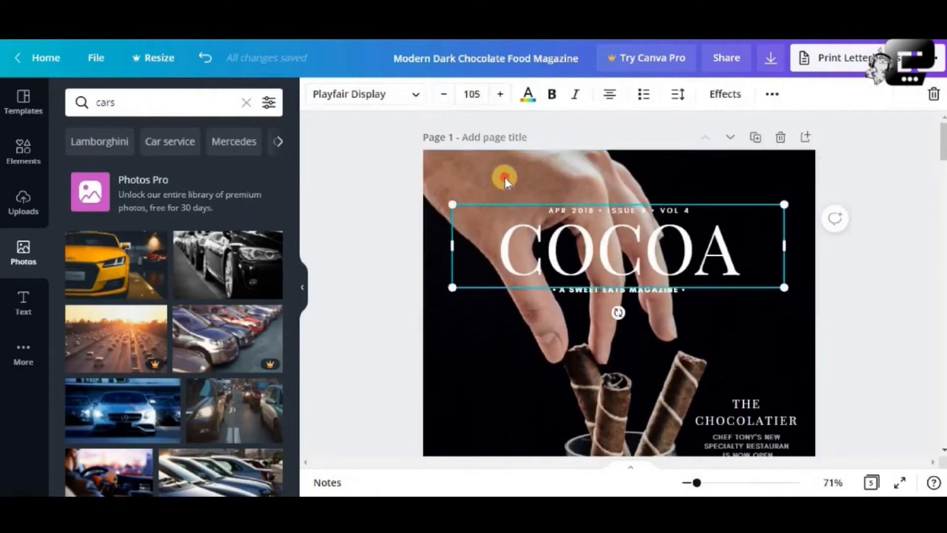
pyautogui.click(504, 176)
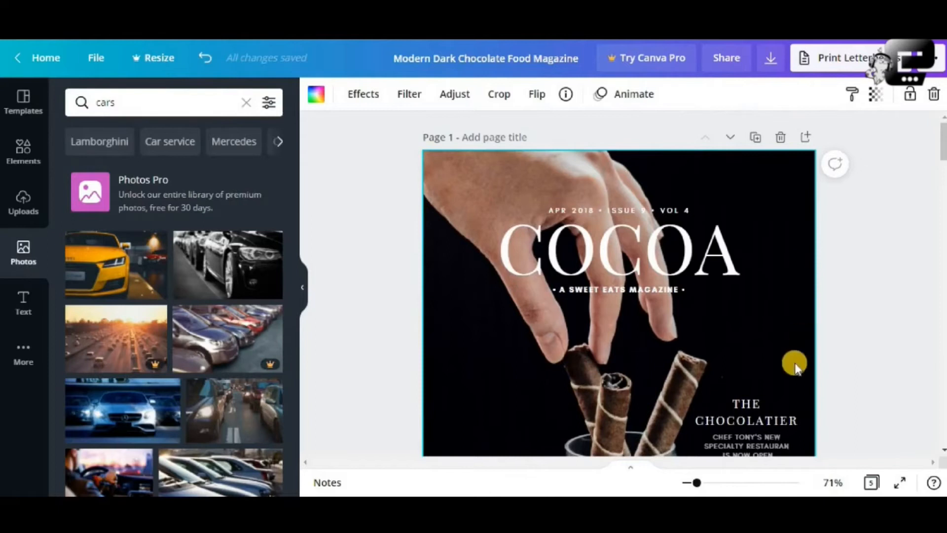
pyautogui.scroll(-4, 795, 362)
pyautogui.scroll(-2, 794, 363)
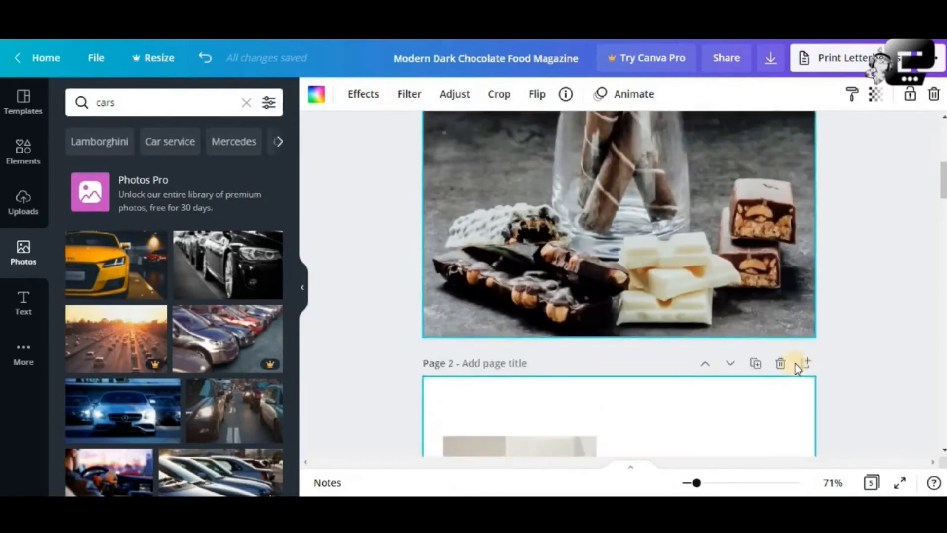
pyautogui.scroll(6, 794, 363)
pyautogui.click(641, 248)
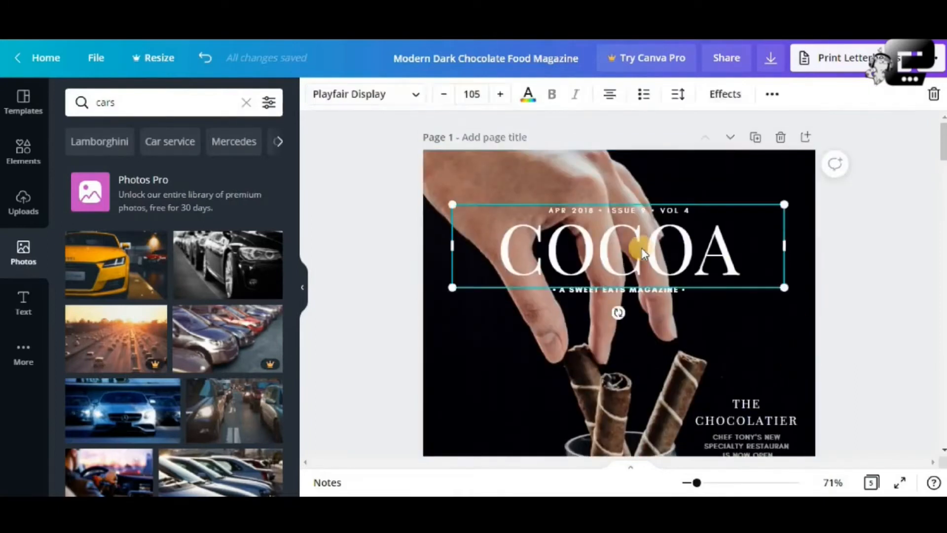
pyautogui.scroll(-3, 651, 302)
pyautogui.click(755, 307)
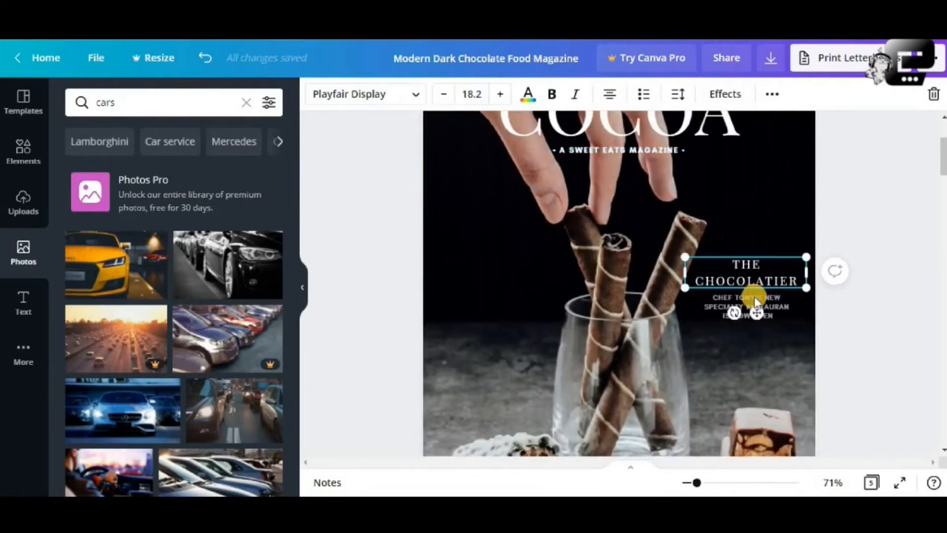
pyautogui.scroll(-3, 754, 345)
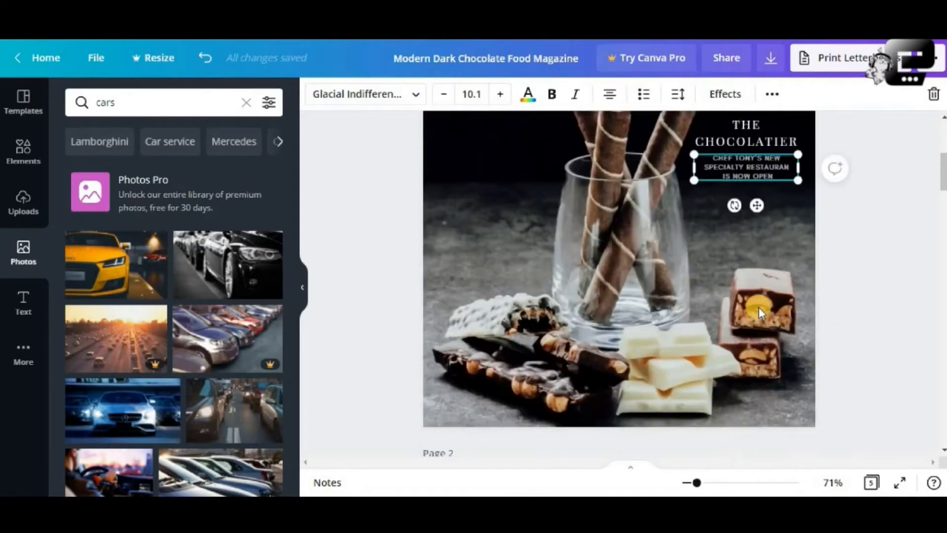
pyautogui.click(759, 308)
# - Compare the editing options offered for the cover's text blocks and for its full-page background photo
pyautogui.scroll(4, 709, 318)
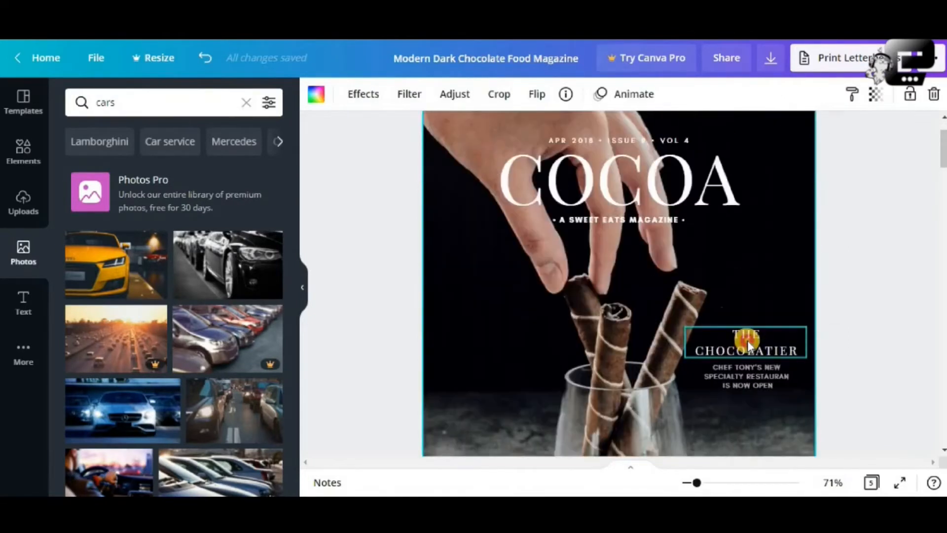
pyautogui.click(701, 351)
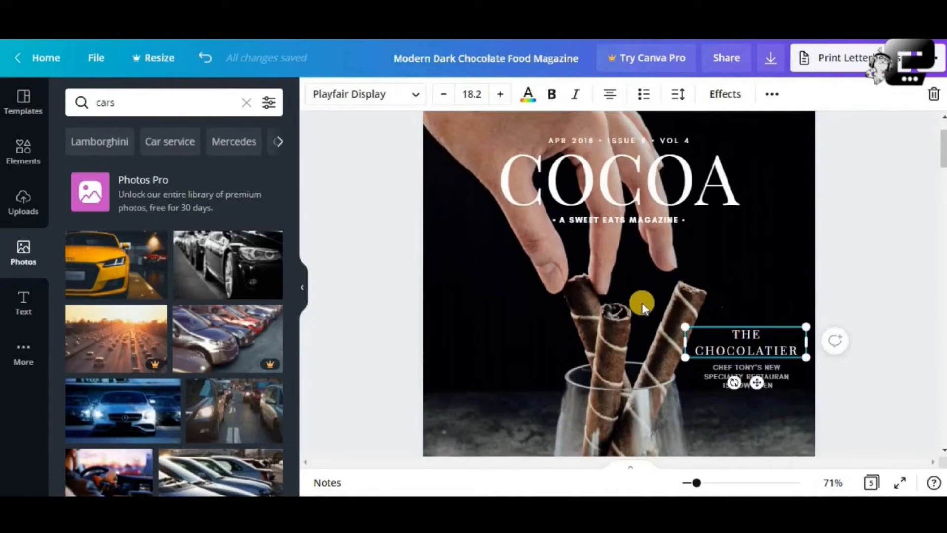
pyautogui.click(624, 221)
pyautogui.click(629, 196)
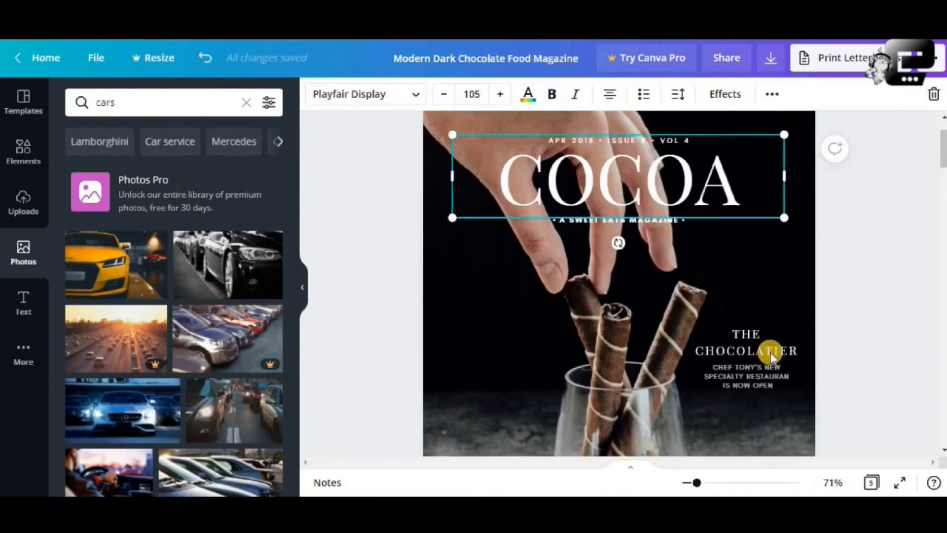
pyautogui.click(769, 358)
pyautogui.click(624, 189)
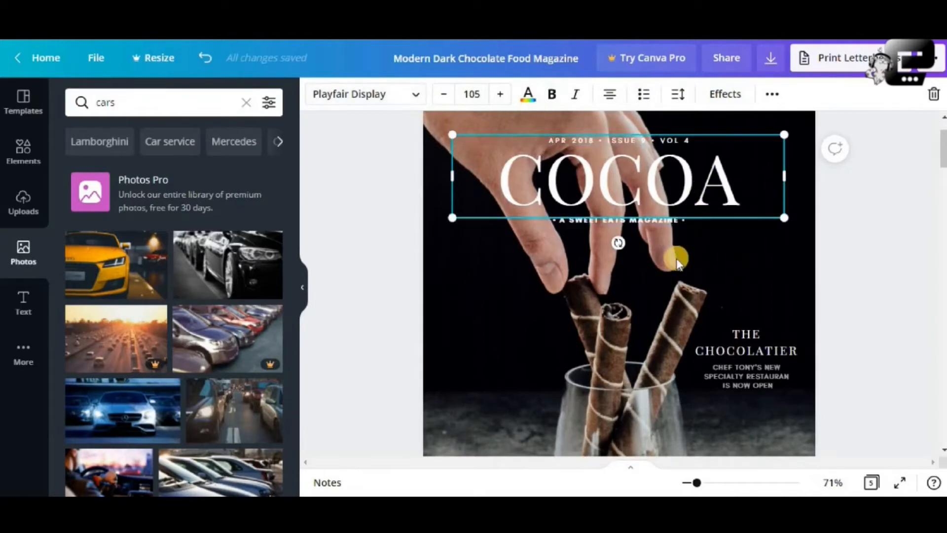
pyautogui.click(528, 284)
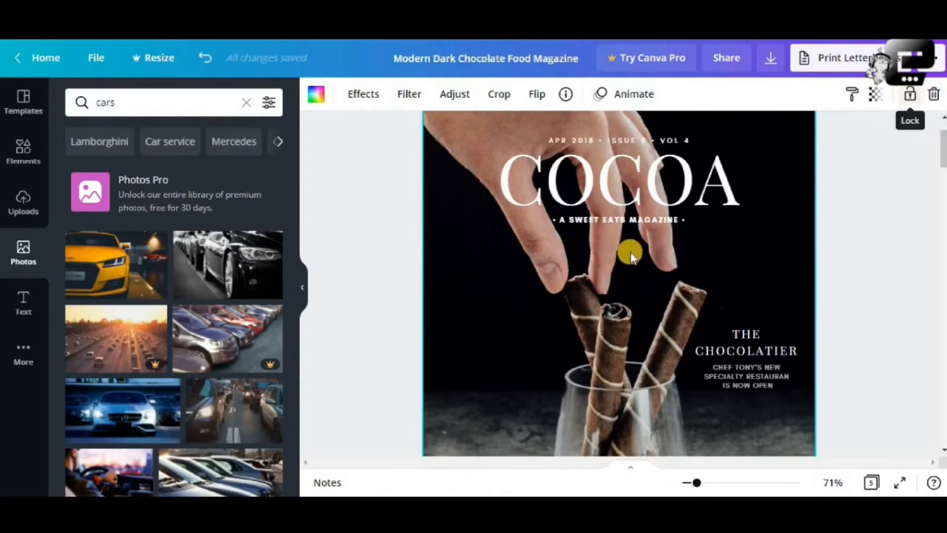
pyautogui.click(738, 349)
pyautogui.scroll(-2, 721, 336)
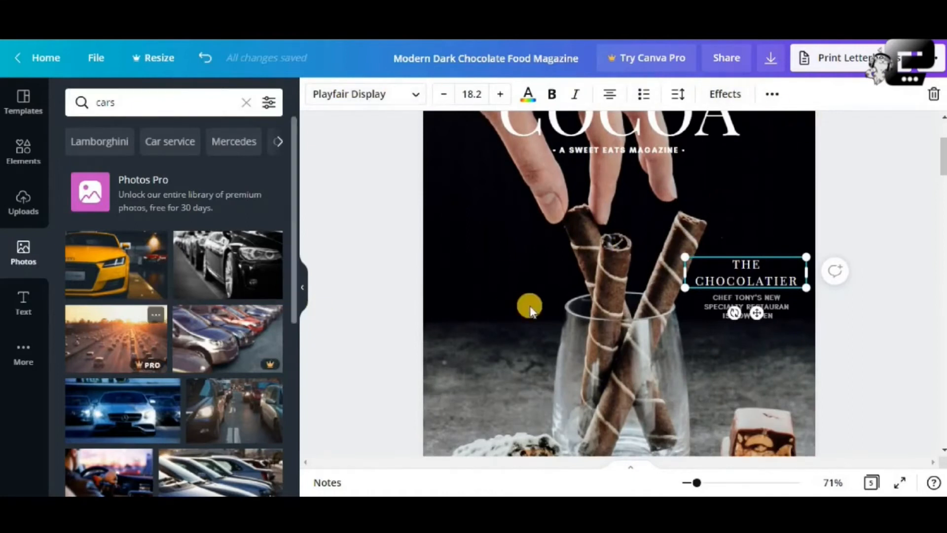
pyautogui.scroll(4, 549, 306)
pyautogui.click(452, 244)
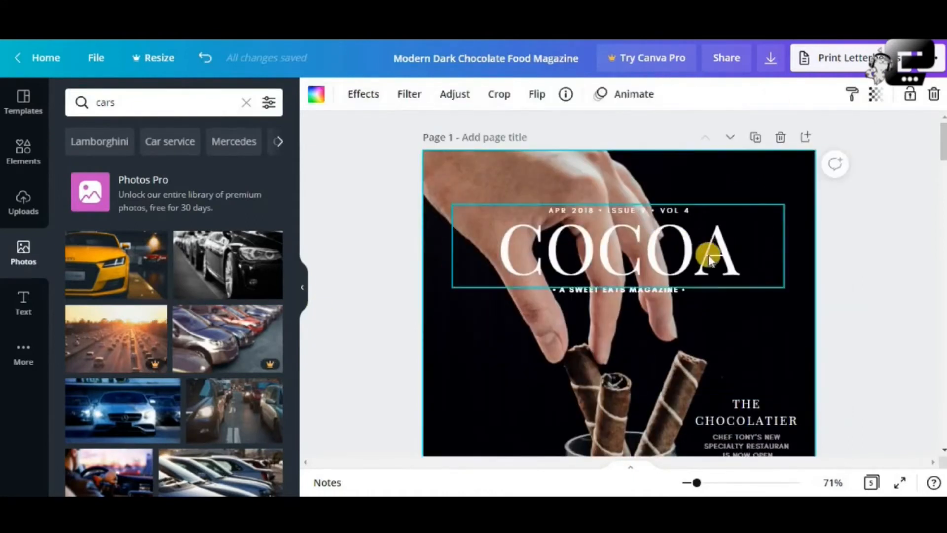
pyautogui.click(844, 260)
pyautogui.click(801, 255)
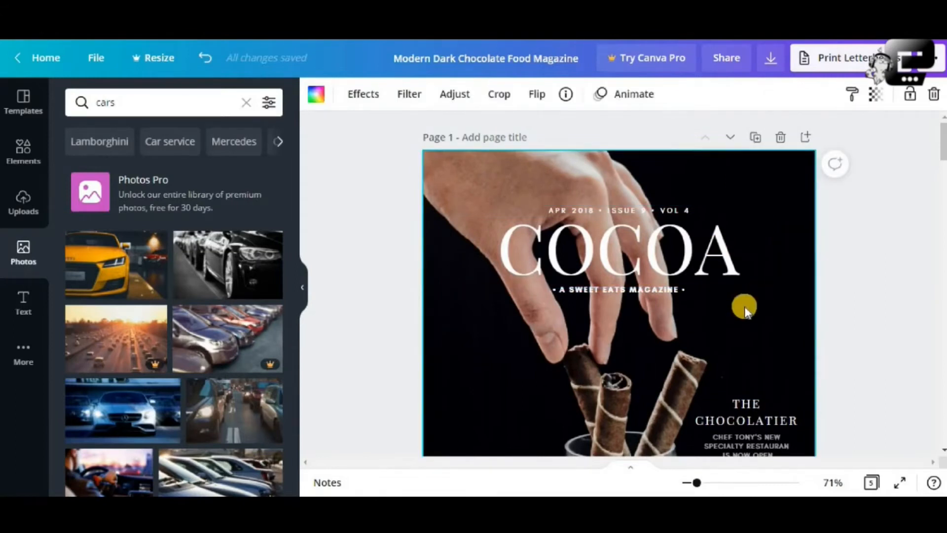
pyautogui.scroll(-4, 744, 307)
pyautogui.scroll(4, 744, 307)
pyautogui.click(793, 197)
# - Look through the "cars" photo results for a picture to use on the cover
pyautogui.click(126, 103)
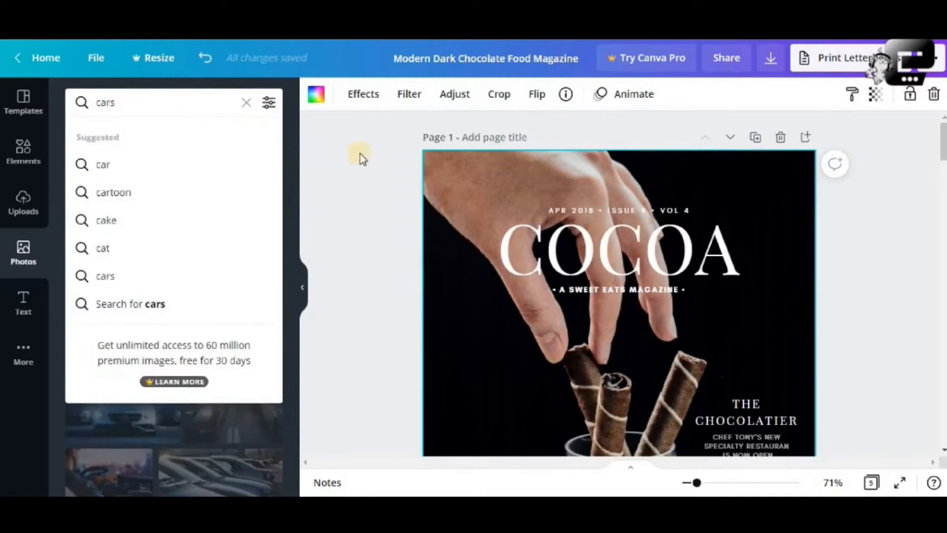
pyautogui.click(372, 162)
pyautogui.click(120, 102)
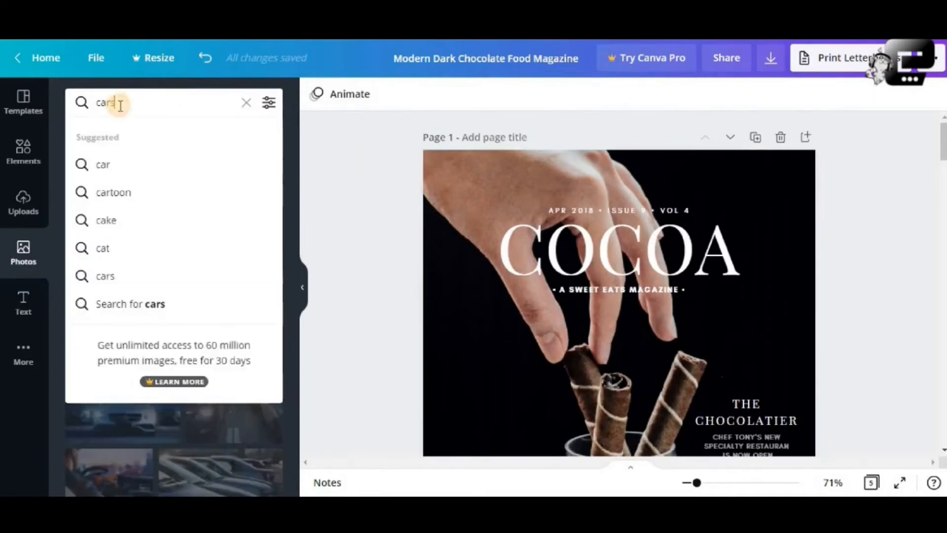
pyautogui.click(329, 168)
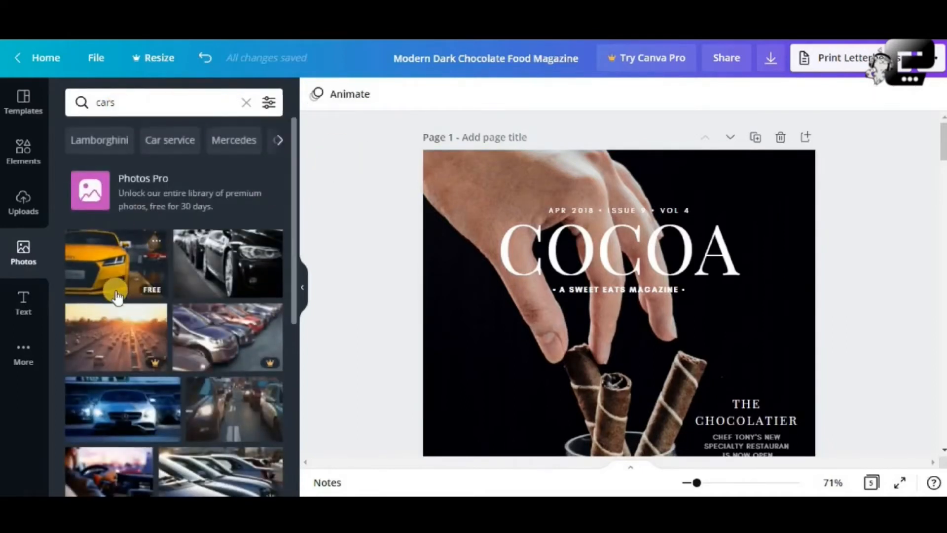
pyautogui.scroll(-6, 116, 295)
pyautogui.scroll(-2, 117, 296)
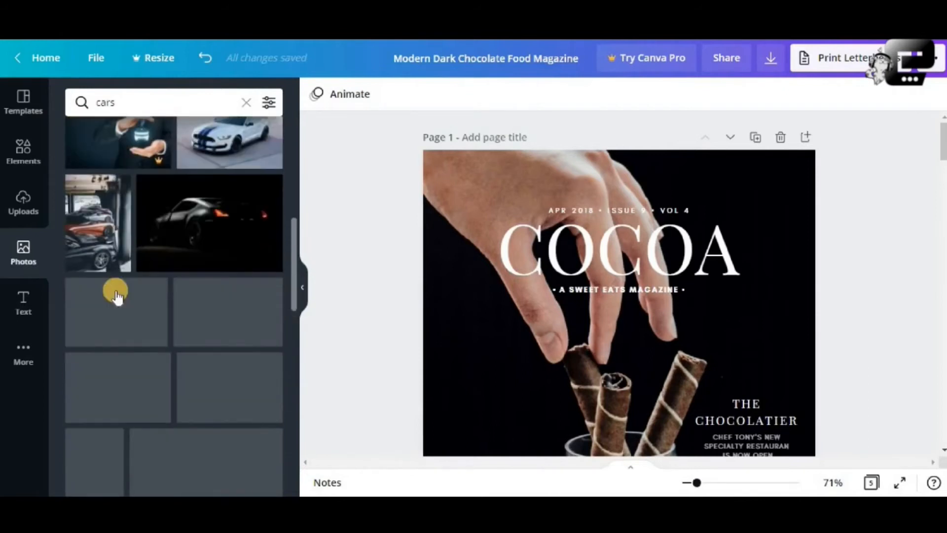
pyautogui.scroll(-5, 117, 296)
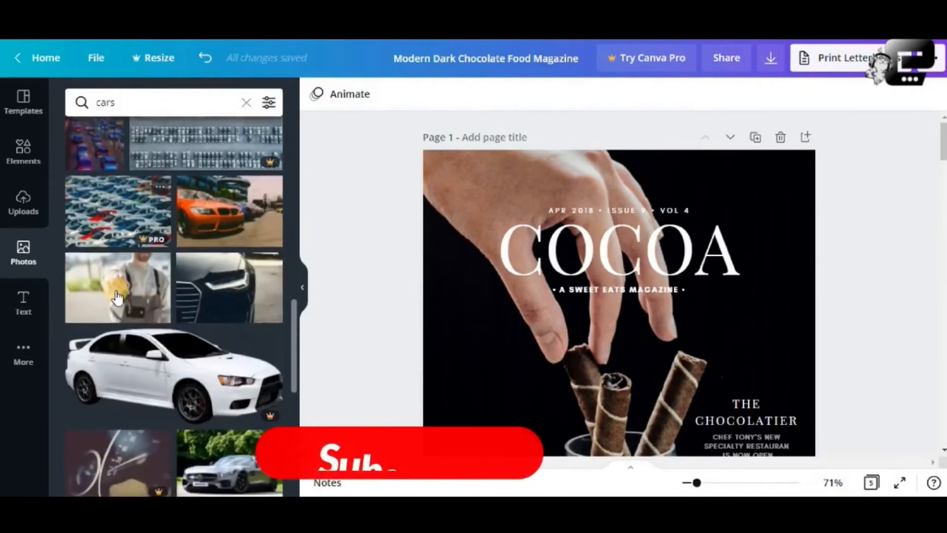
pyautogui.scroll(12, 116, 296)
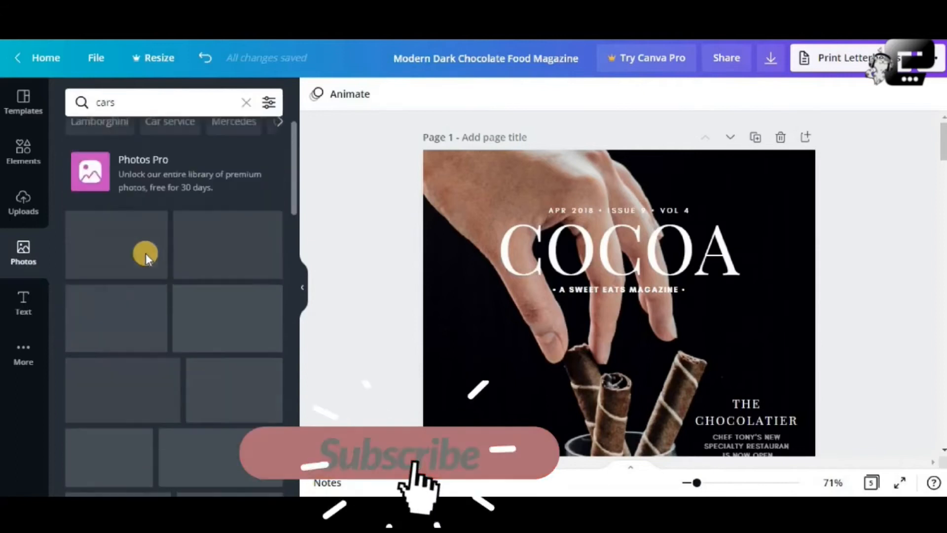
pyautogui.scroll(1, 140, 272)
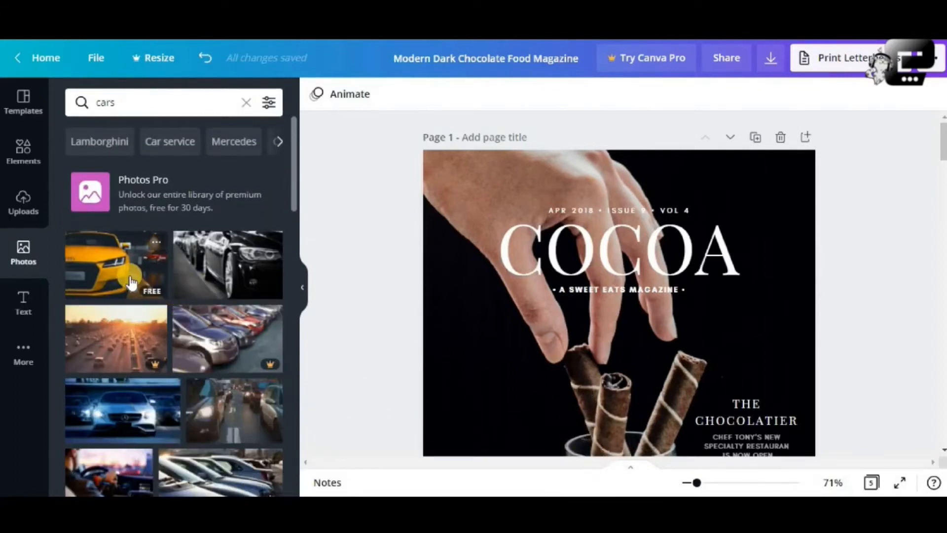
# - Add the free photo of the yellow Audi to the cover page
pyautogui.click(100, 269)
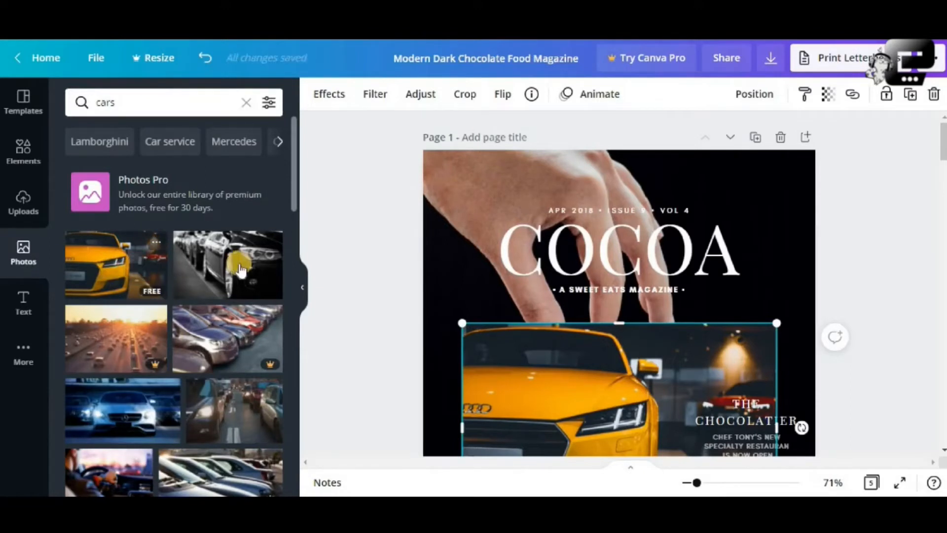
pyautogui.scroll(-3, 894, 301)
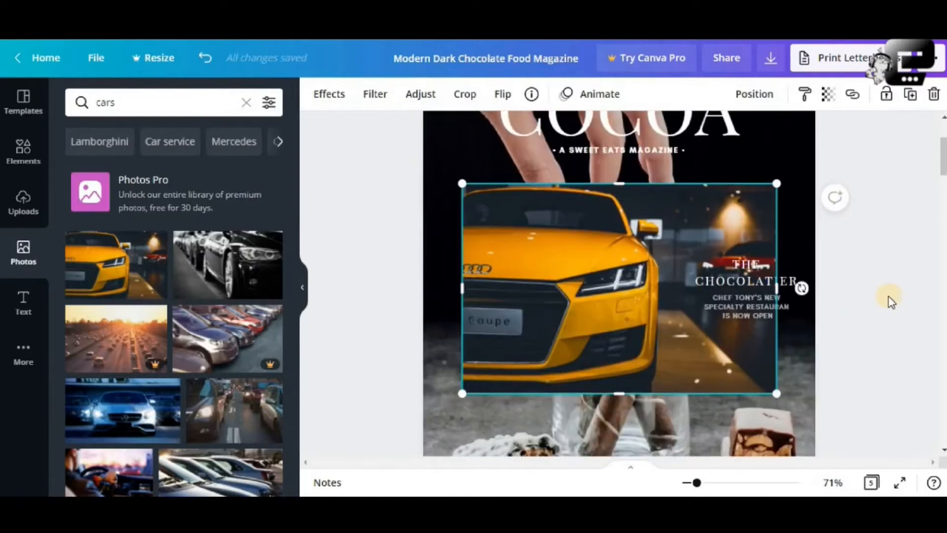
pyautogui.click(893, 295)
pyautogui.click(626, 270)
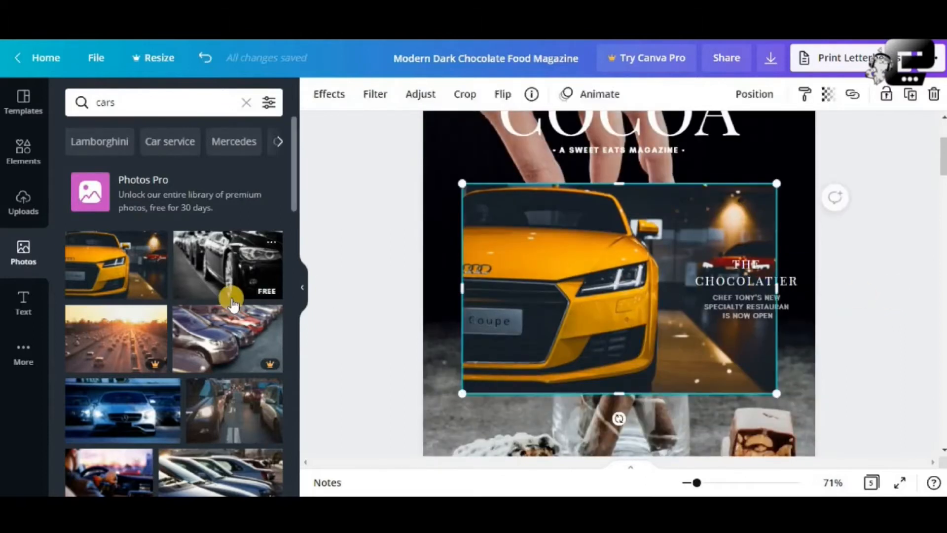
pyautogui.scroll(-2, 211, 315)
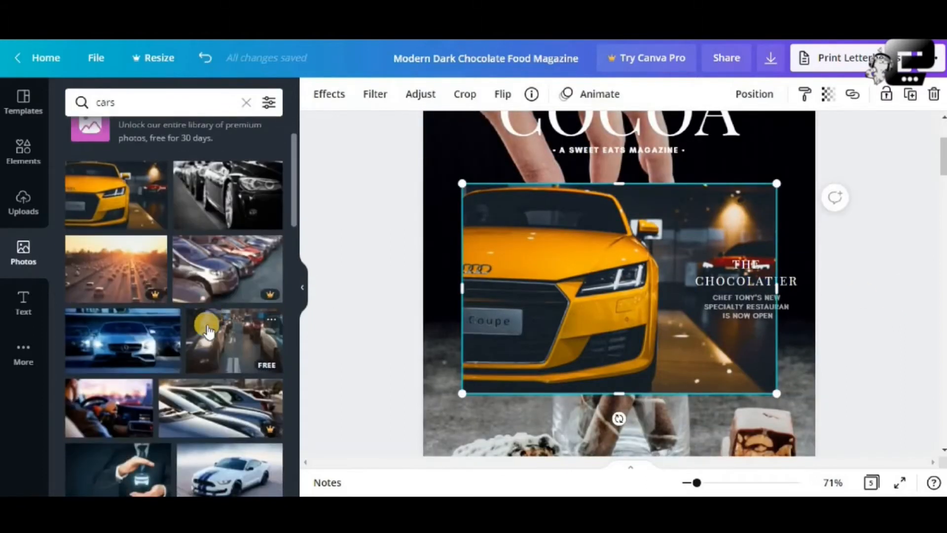
pyautogui.scroll(-1, 209, 332)
pyautogui.scroll(3, 232, 338)
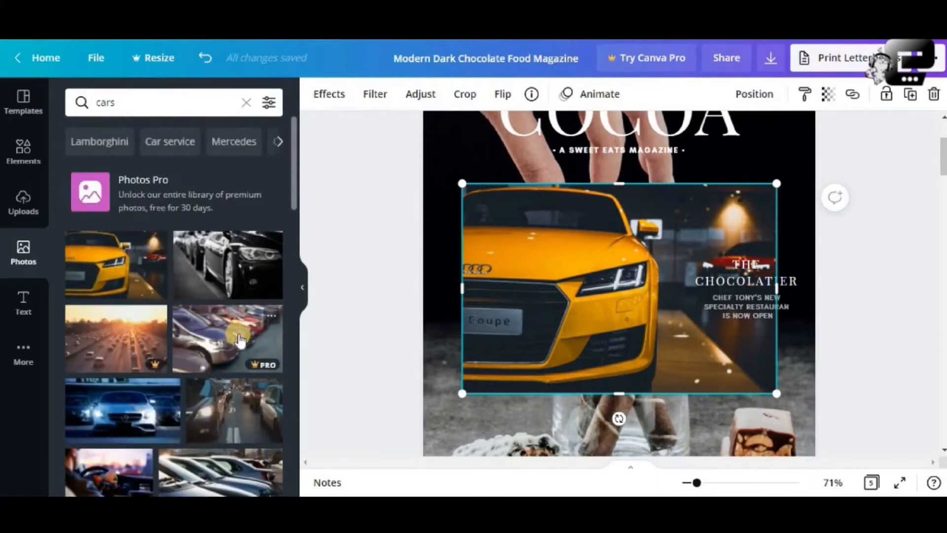
pyautogui.scroll(-3, 227, 340)
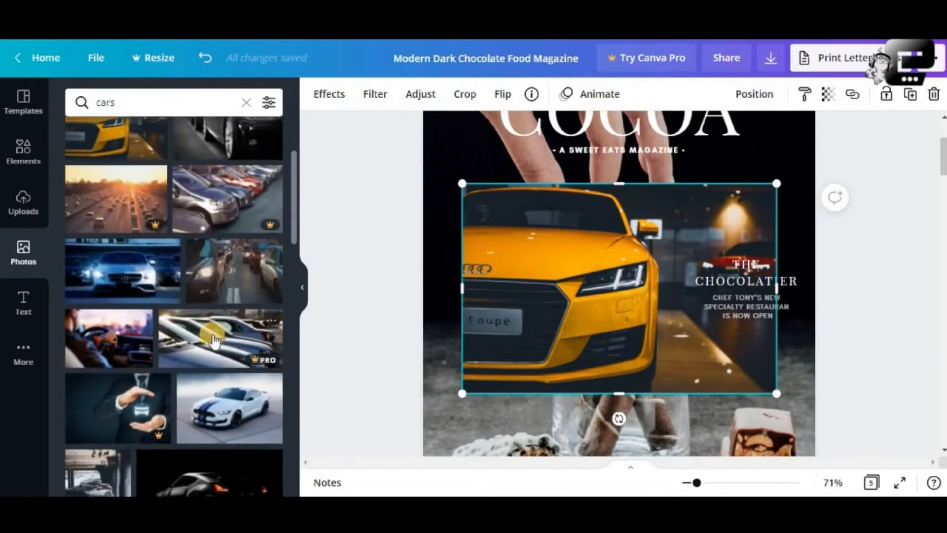
pyautogui.scroll(-2, 213, 341)
pyautogui.scroll(5, 214, 340)
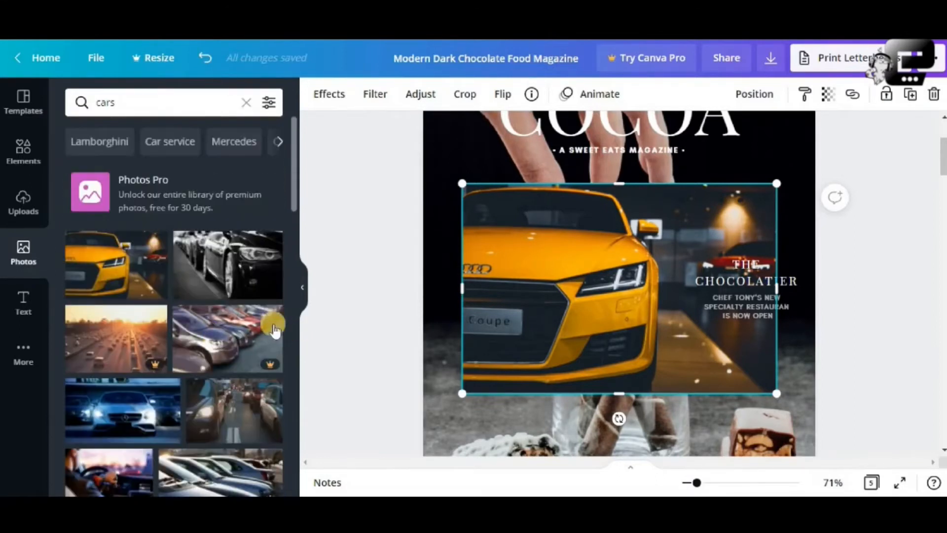
# - Reposition the yellow Audi photo on the cover so its upper edge meets the base of the COCOA title
pyautogui.moveTo(564, 258); pyautogui.dragTo(526, 255)
pyautogui.click(860, 255)
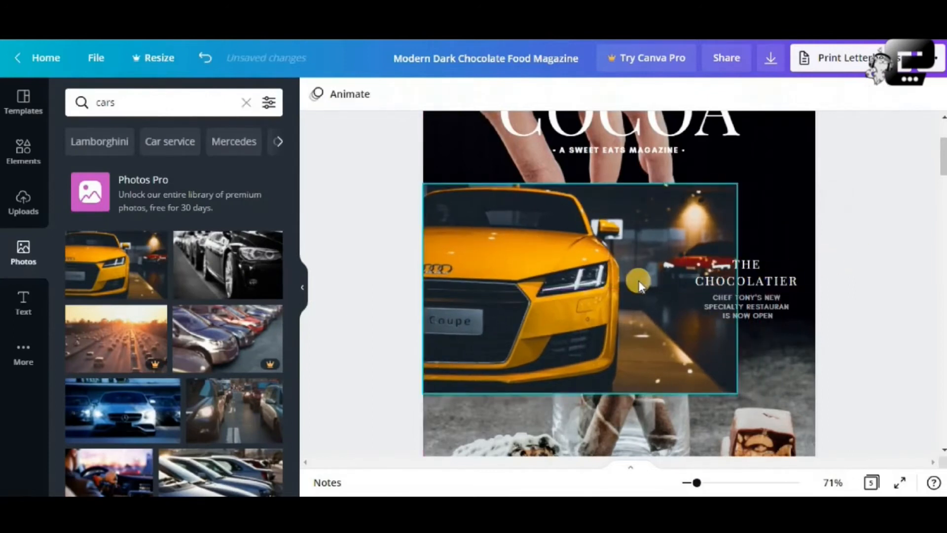
pyautogui.scroll(3, 644, 271)
pyautogui.scroll(-1, 564, 309)
pyautogui.click(564, 309)
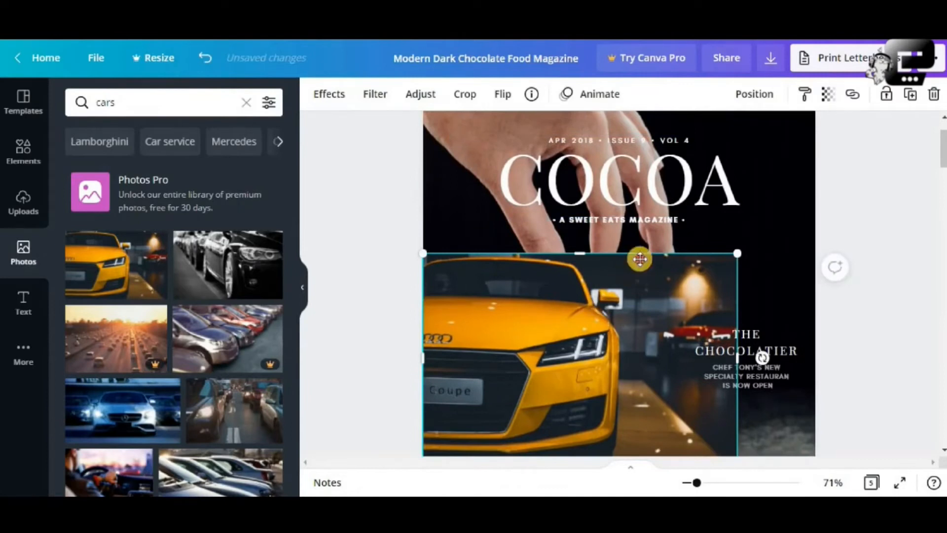
pyautogui.moveTo(639, 258); pyautogui.dragTo(685, 207)
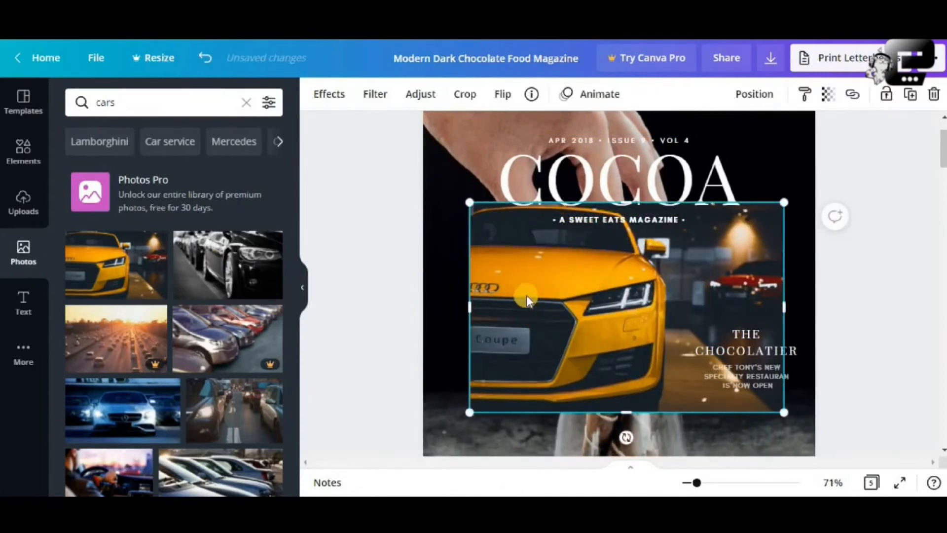
# - Replace the cover's background with the yellow Audi photo and check the whole page
pyautogui.rightClick(599, 282)
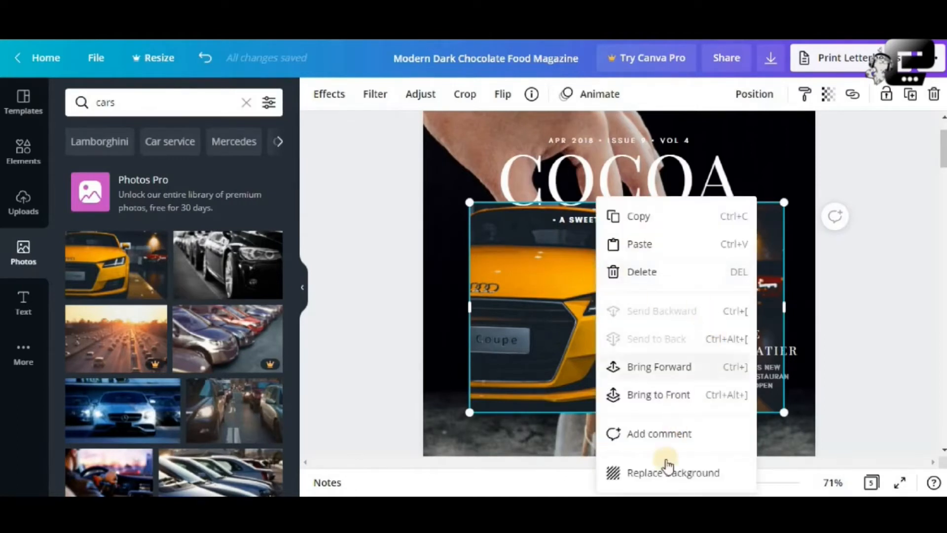
pyautogui.click(664, 473)
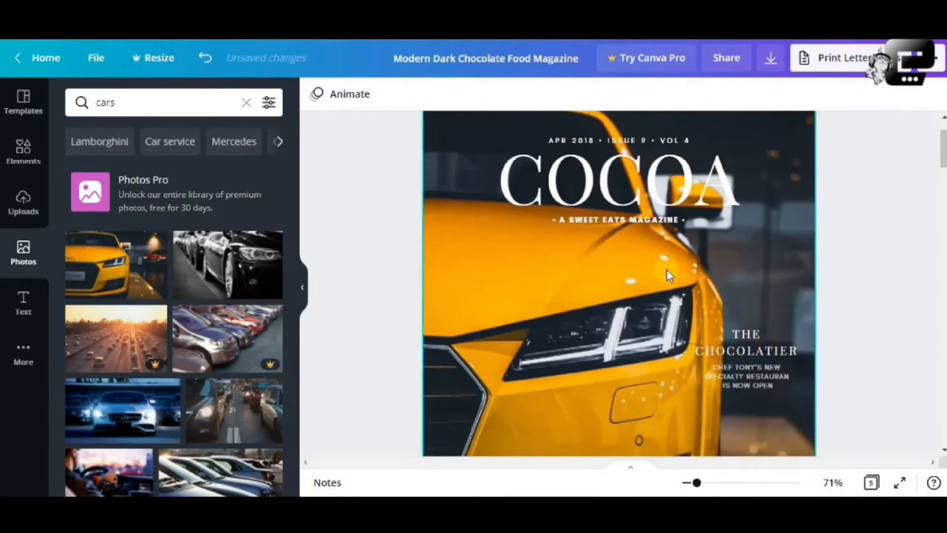
pyautogui.scroll(-3, 667, 270)
pyautogui.scroll(4, 667, 270)
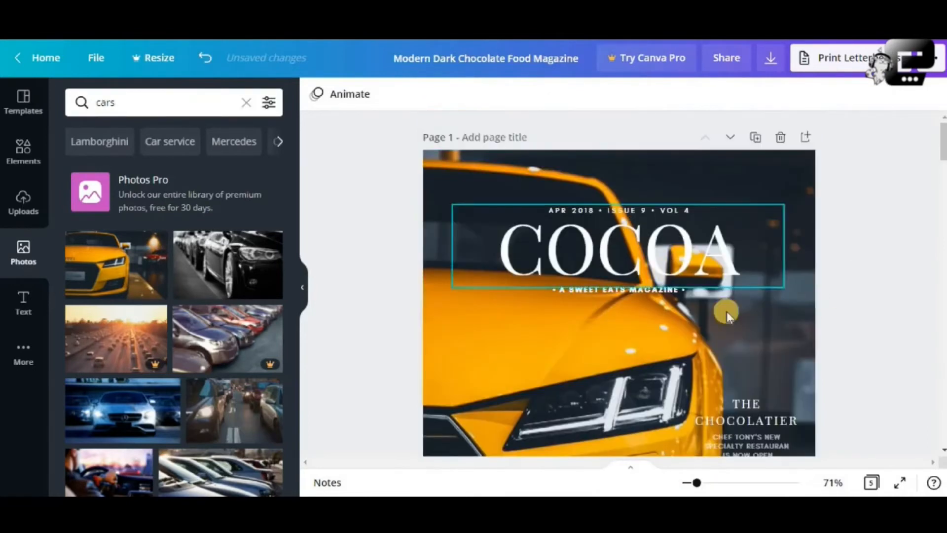
pyautogui.scroll(-3, 739, 336)
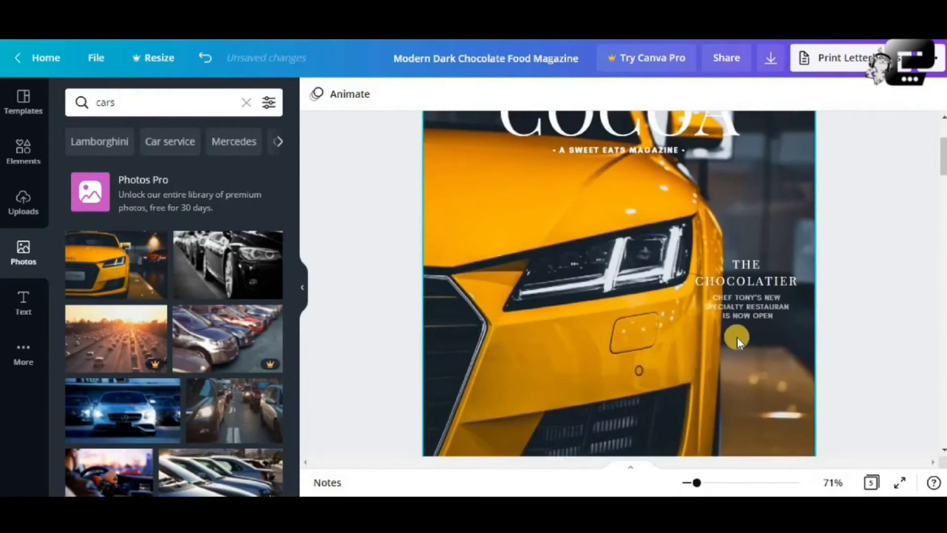
# - Shift the yellow Audi background photo left within the cover crop, leaving more dark space around the THE CHOCOLATIER text
pyautogui.scroll(3, 737, 336)
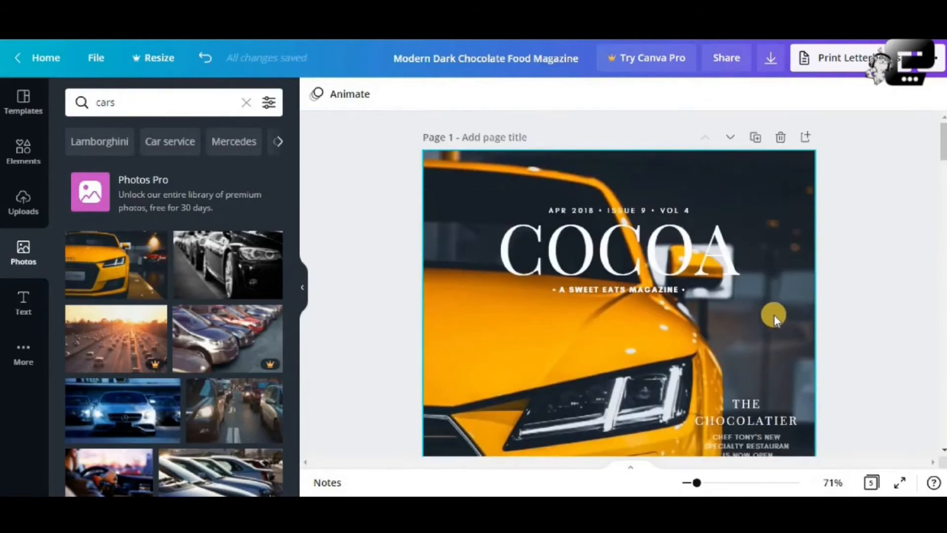
pyautogui.scroll(-3, 774, 315)
pyautogui.scroll(3, 781, 213)
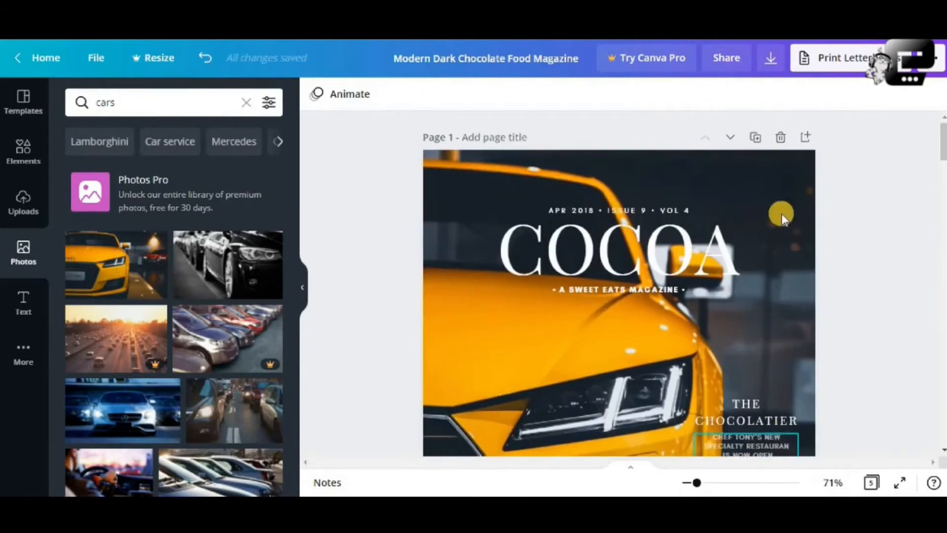
pyautogui.click(787, 175)
pyautogui.doubleClick(774, 180)
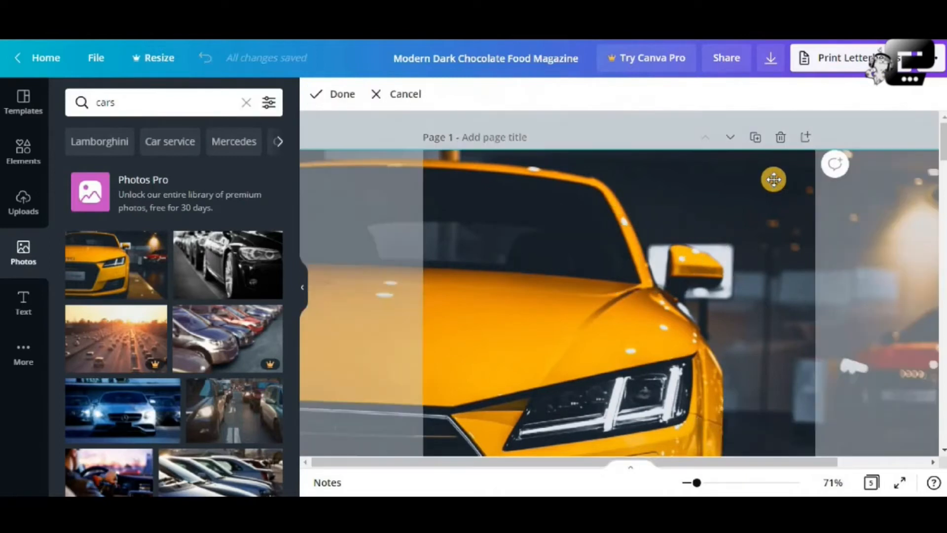
pyautogui.moveTo(699, 485); pyautogui.dragTo(688, 484)
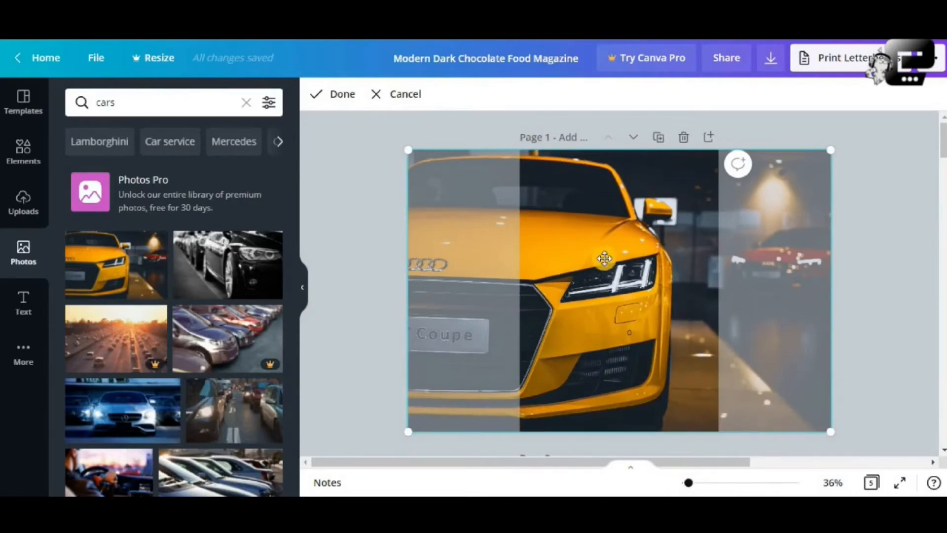
pyautogui.moveTo(612, 256); pyautogui.dragTo(564, 275)
pyautogui.click(340, 98)
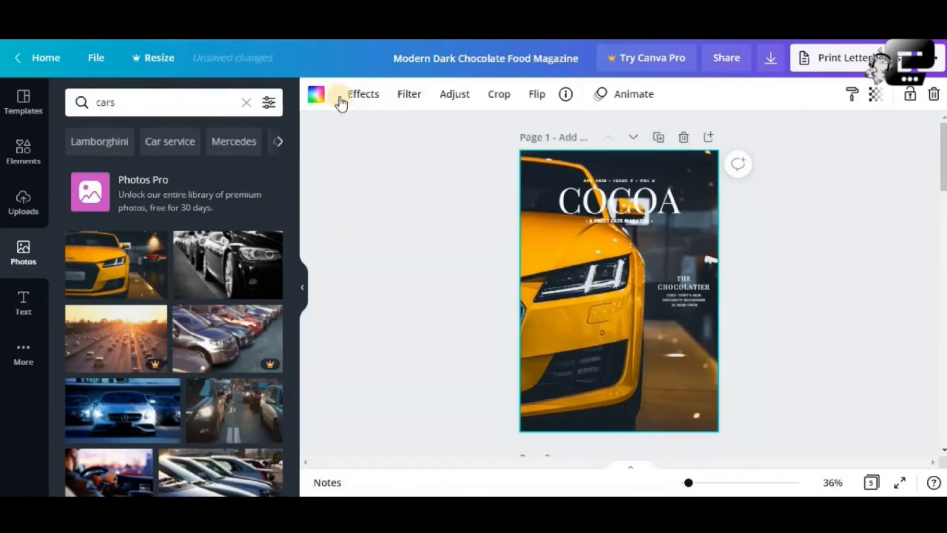
pyautogui.click(787, 278)
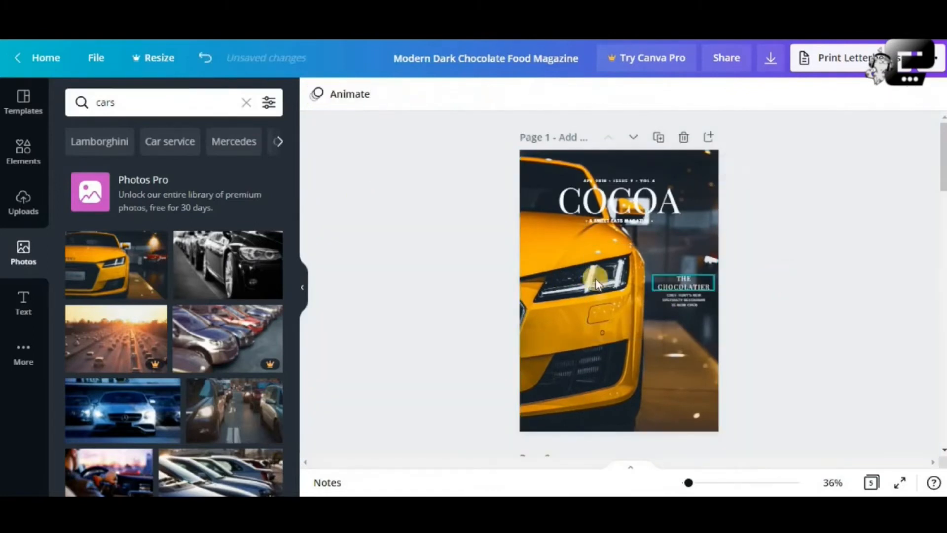
# - Darken the cover's Audi photo by setting its brightness to -47 and its contrast to 12
pyautogui.click(536, 273)
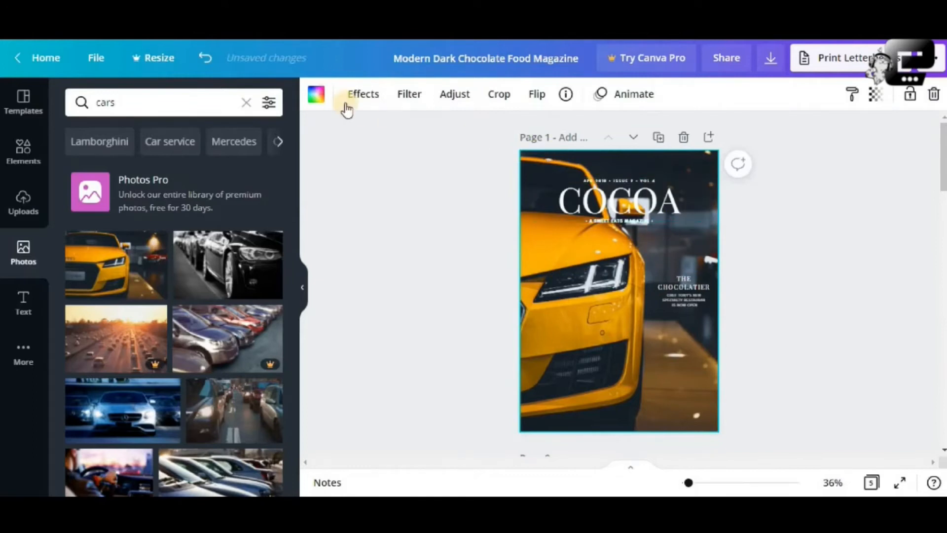
pyautogui.click(462, 102)
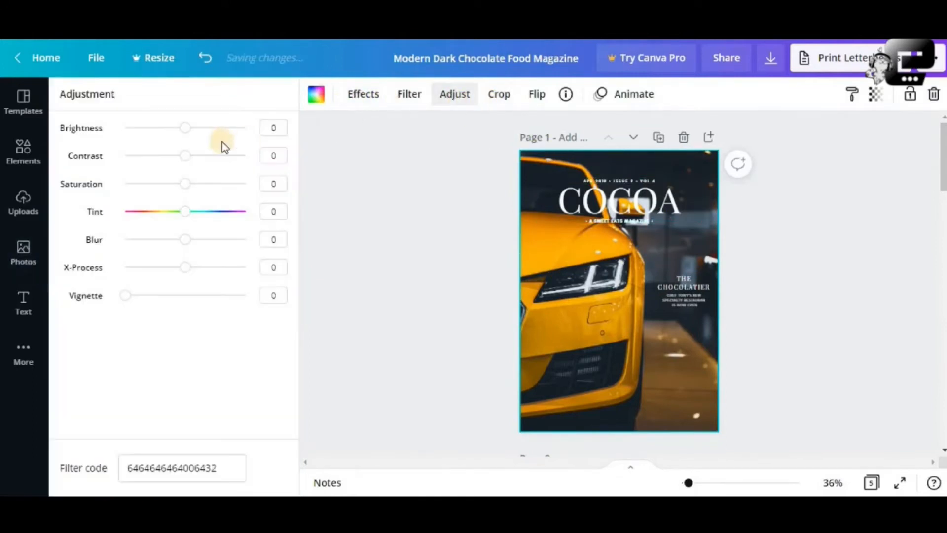
pyautogui.moveTo(186, 134); pyautogui.dragTo(159, 136)
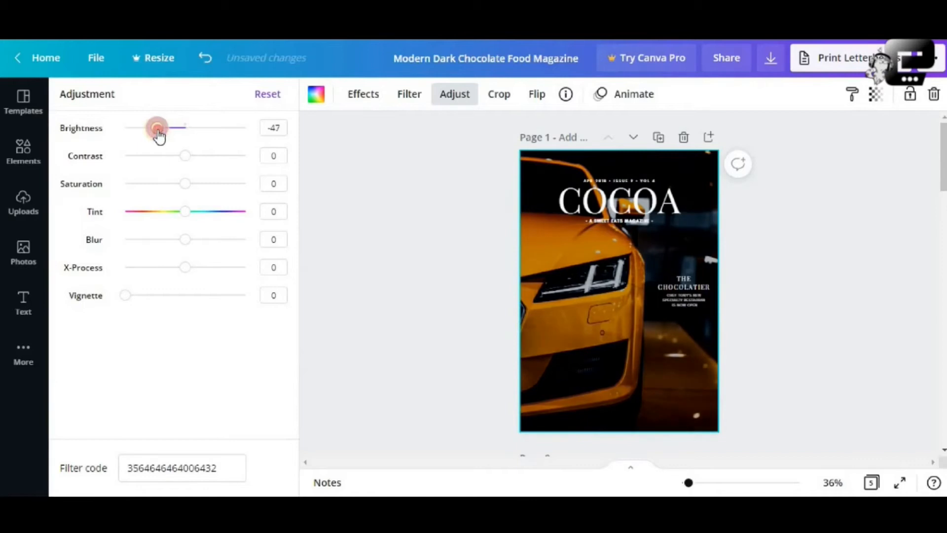
pyautogui.click(185, 156)
pyautogui.moveTo(193, 160); pyautogui.dragTo(195, 161)
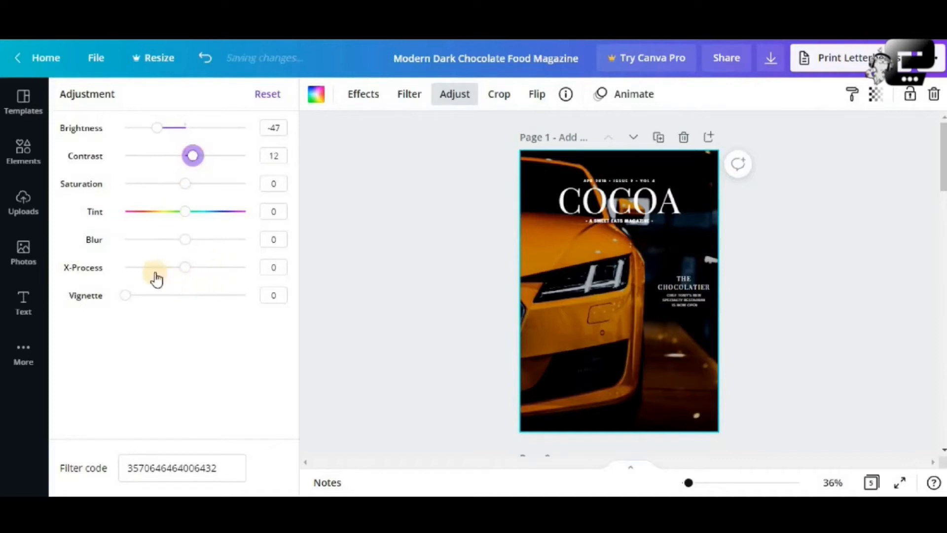
# - Try a blur of 5 on the cover's Audi photo and set the blur back to 0
pyautogui.click(184, 241)
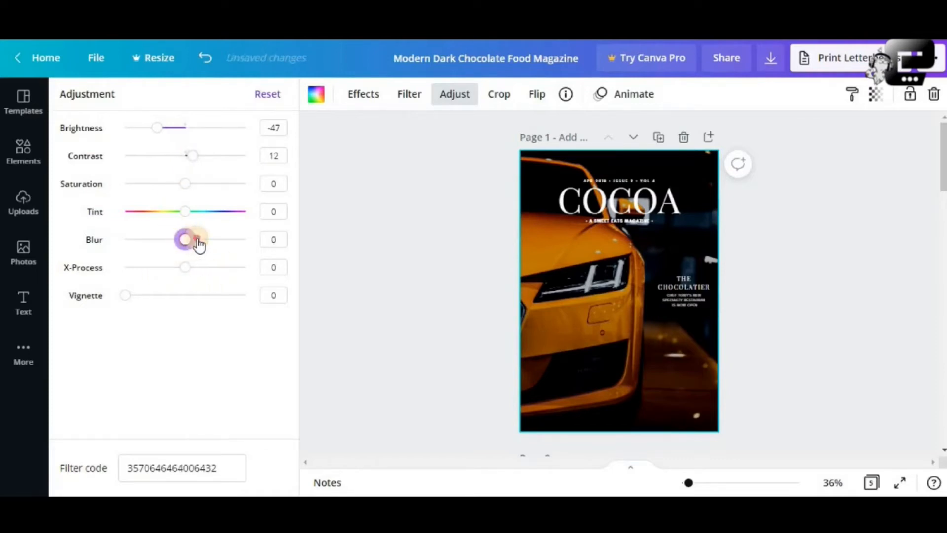
pyautogui.moveTo(210, 243); pyautogui.dragTo(187, 242)
pyautogui.click(359, 258)
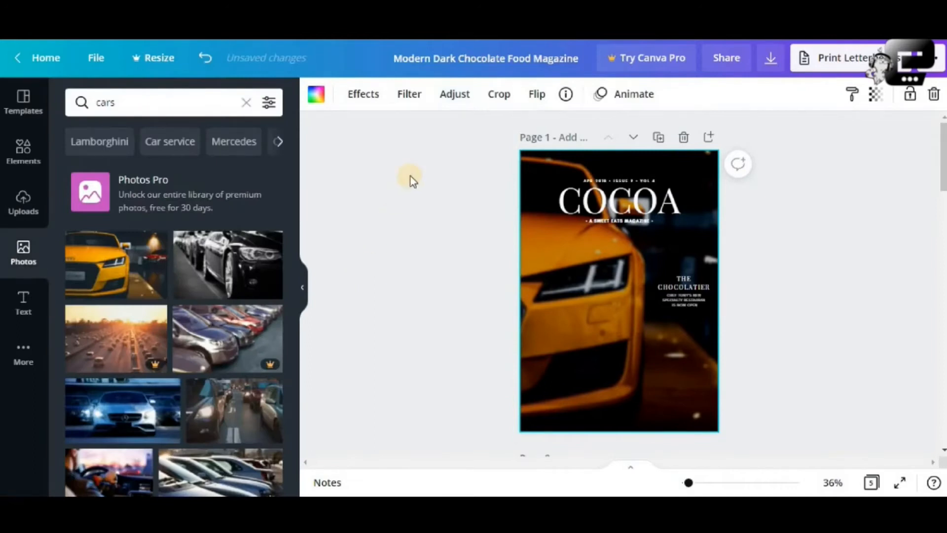
pyautogui.click(456, 100)
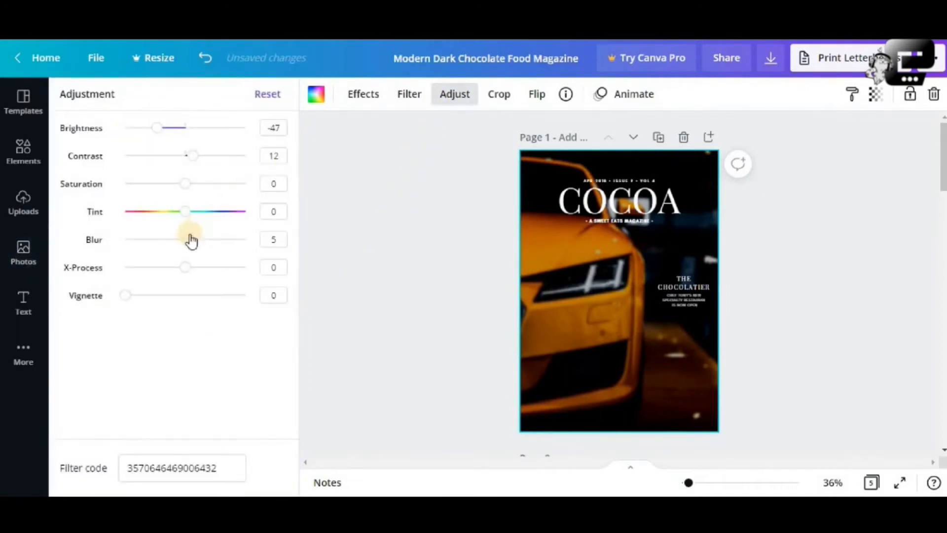
pyautogui.moveTo(184, 241); pyautogui.dragTo(183, 241)
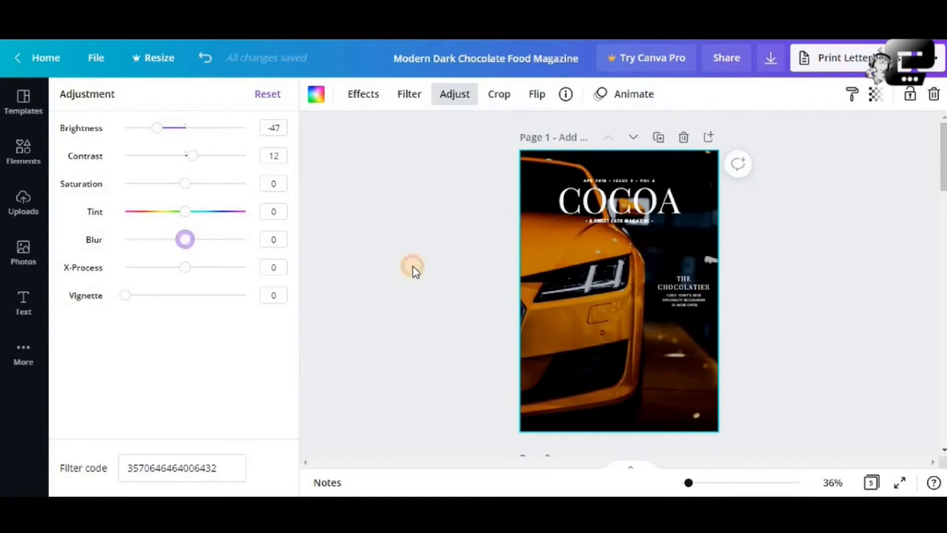
pyautogui.press('Escape')
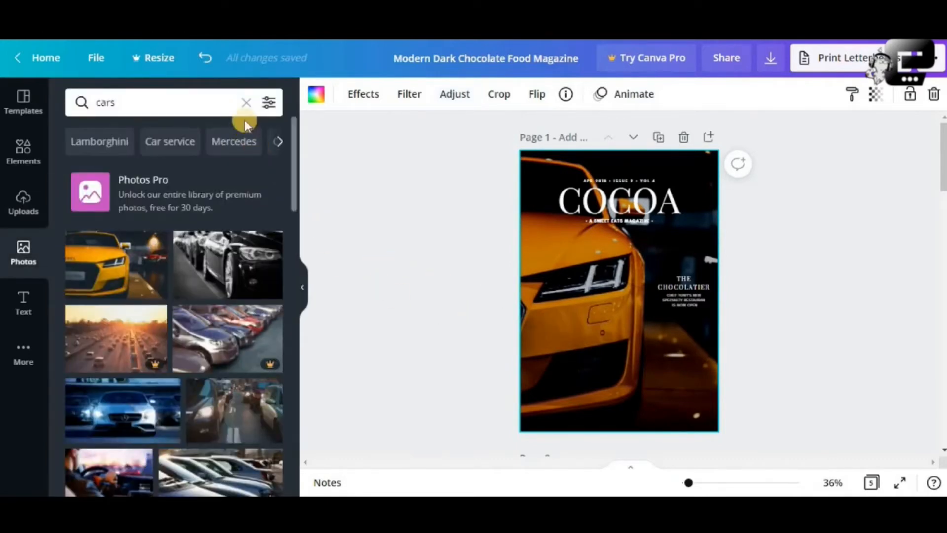
# - Set the vignette of the cover's Audi photo to 100
pyautogui.click(458, 97)
pyautogui.moveTo(127, 299); pyautogui.dragTo(256, 318)
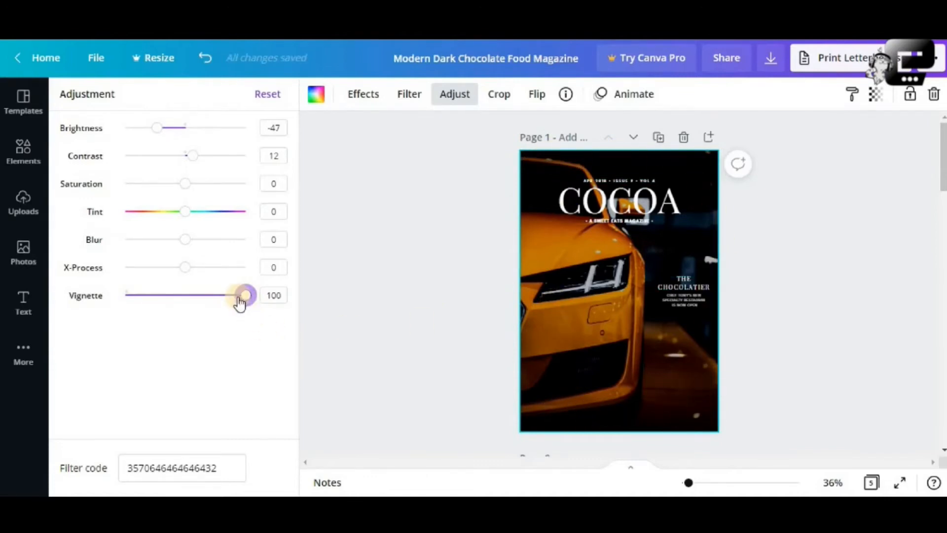
pyautogui.moveTo(689, 482); pyautogui.dragTo(693, 486)
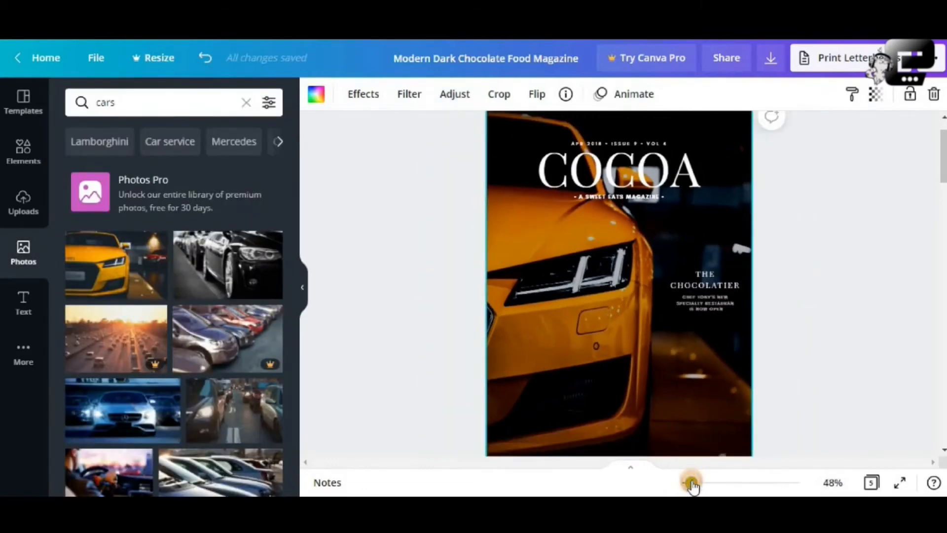
# - Replace the date in the small issue line above the COCOA title with JUNE 2021
pyautogui.click(670, 163)
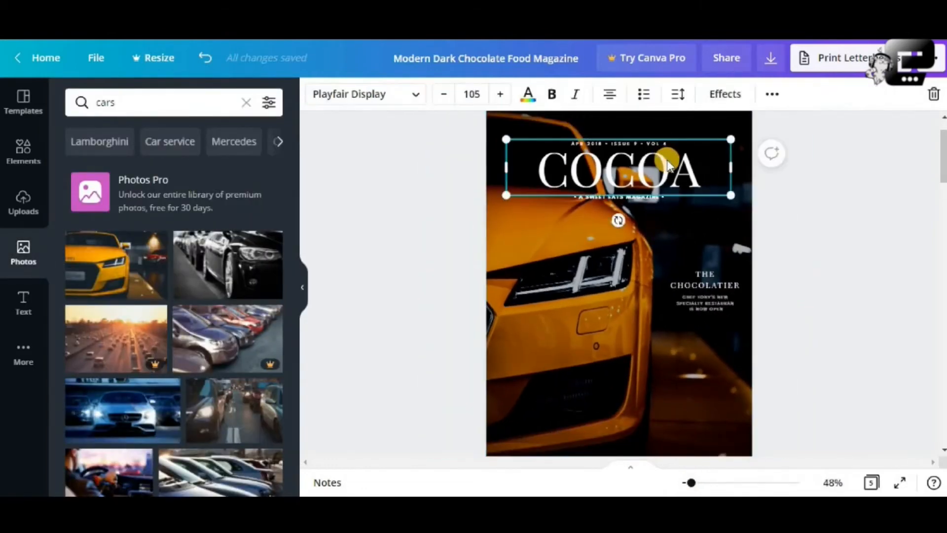
pyautogui.click(646, 144)
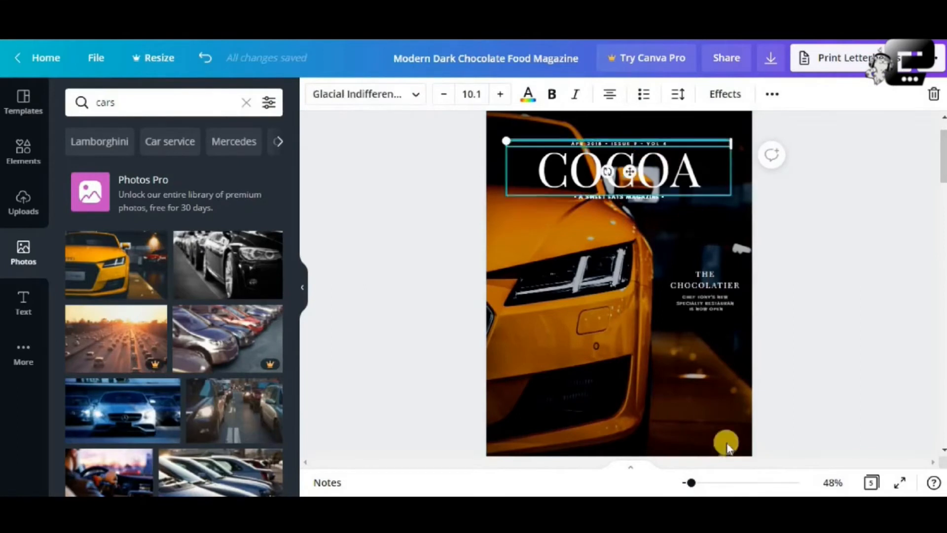
pyautogui.click(696, 483)
pyautogui.scroll(3, 717, 388)
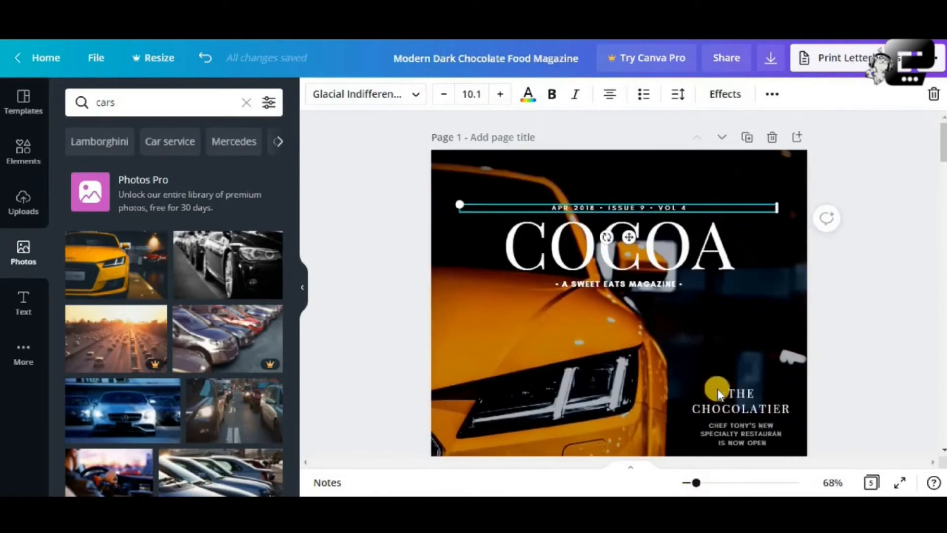
pyautogui.tripleClick(639, 210)
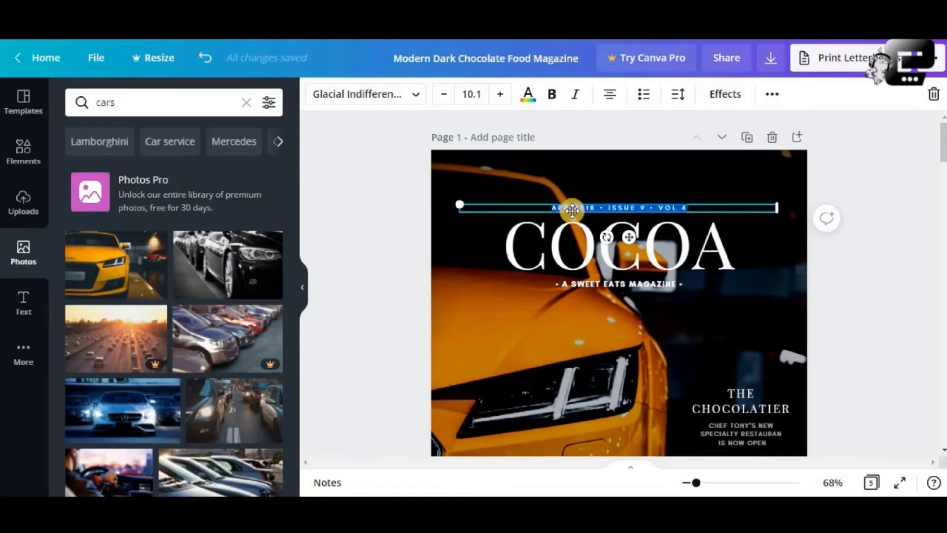
pyautogui.click(610, 219)
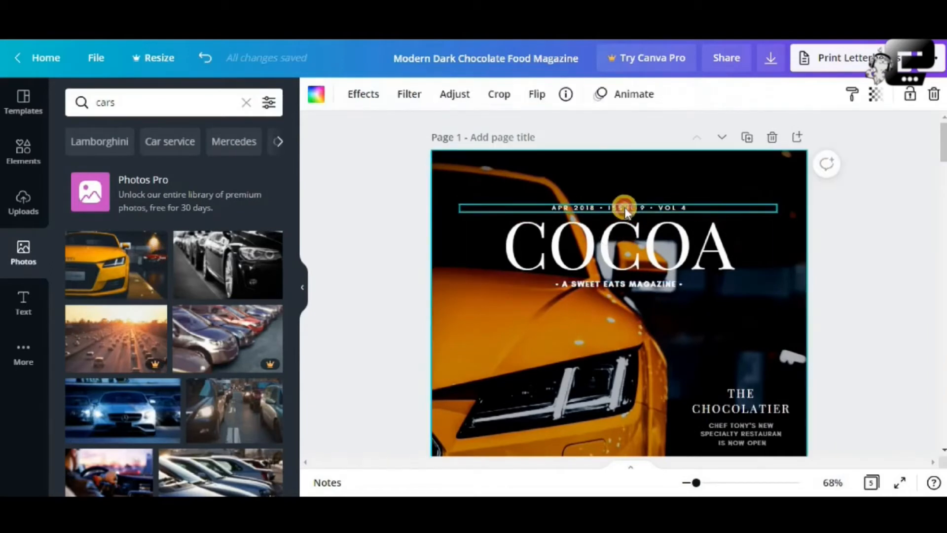
pyautogui.click(676, 208)
pyautogui.tripleClick(677, 208)
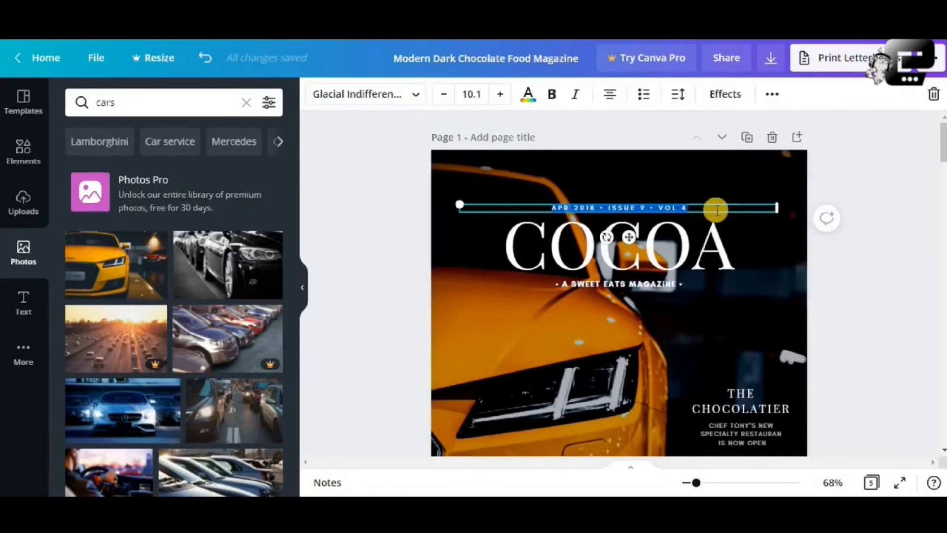
pyautogui.click(586, 205)
pyautogui.moveTo(597, 208); pyautogui.dragTo(555, 207)
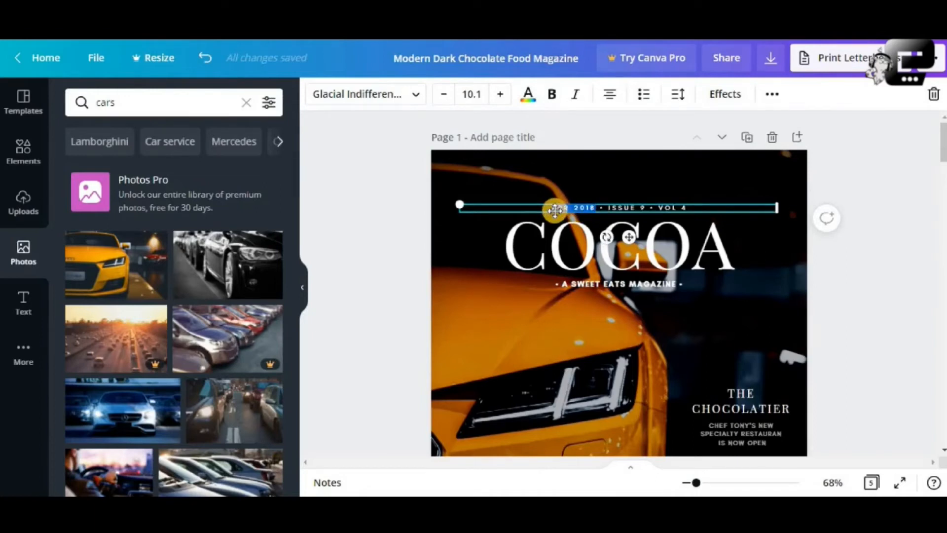
pyautogui.write('JUNE')
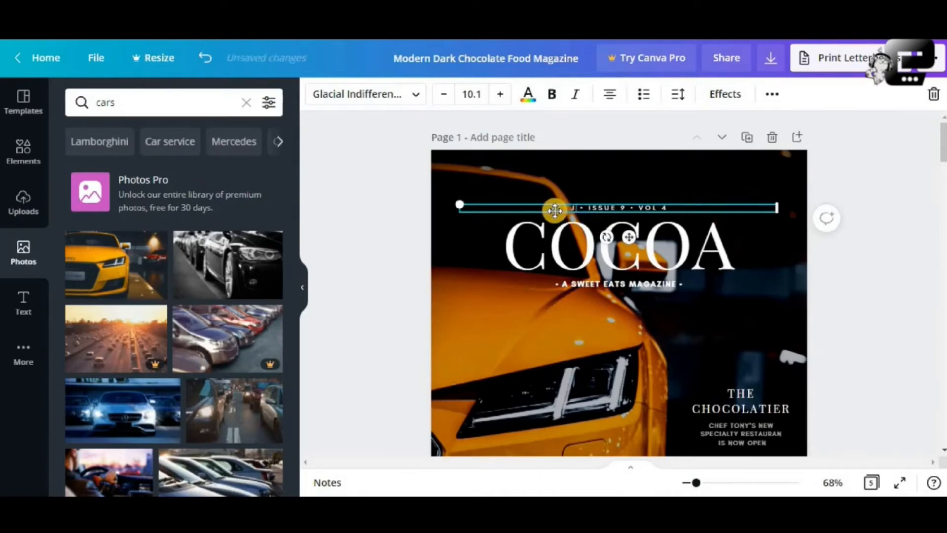
pyautogui.write(' 2021')
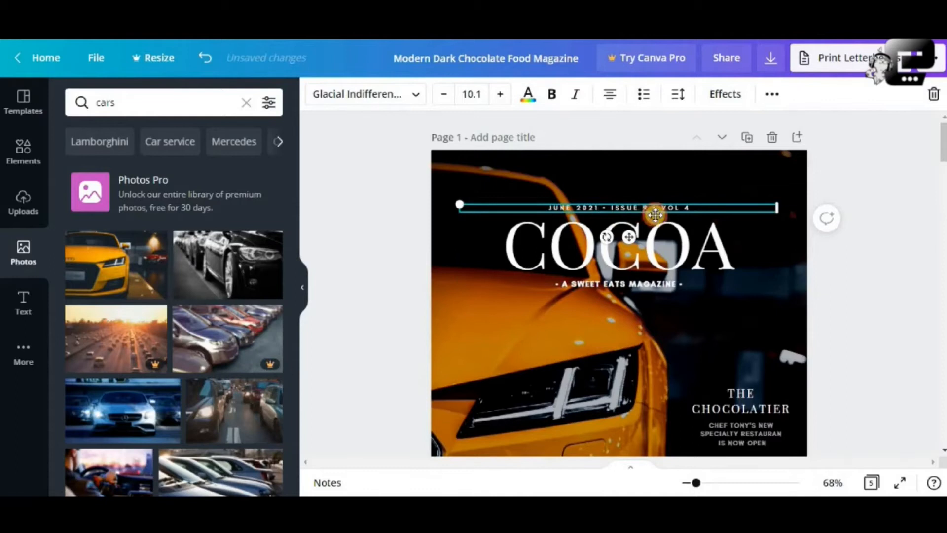
# - Change the issue number and the volume number in the line above the COCOA title to 8
pyautogui.press('BackSpace')
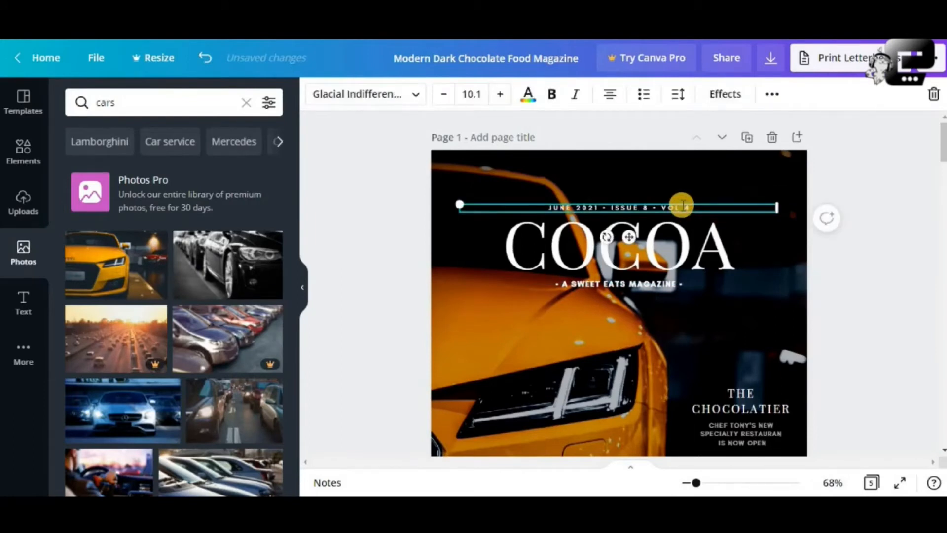
pyautogui.click(691, 208)
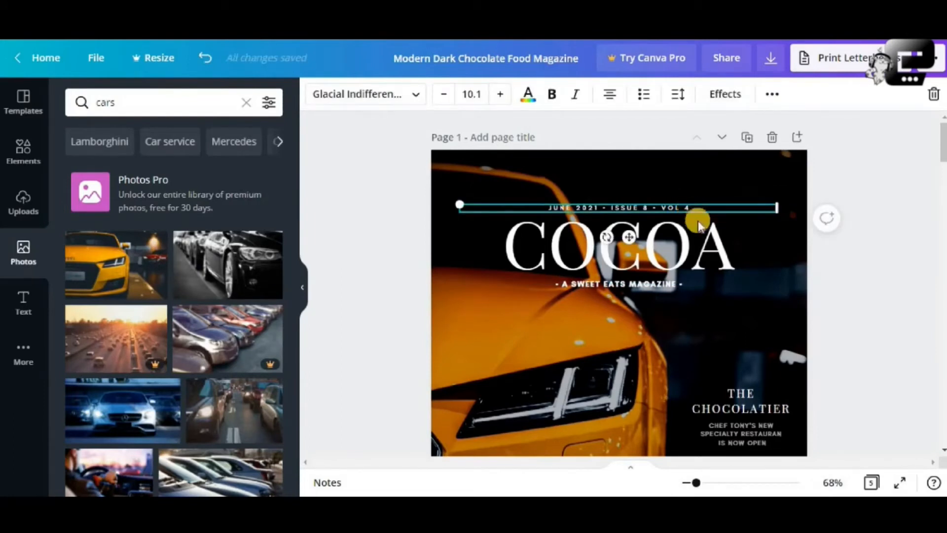
pyautogui.click(697, 225)
pyautogui.click(702, 209)
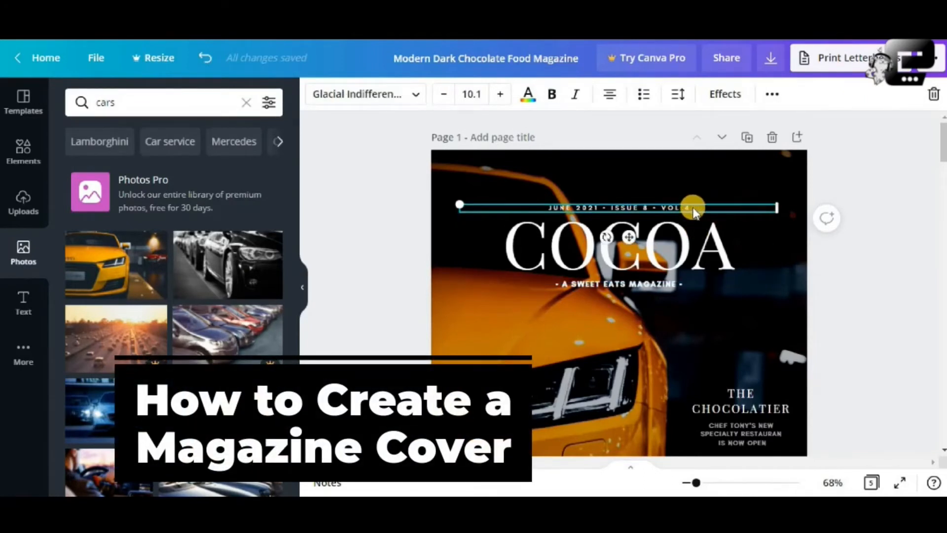
pyautogui.click(703, 211)
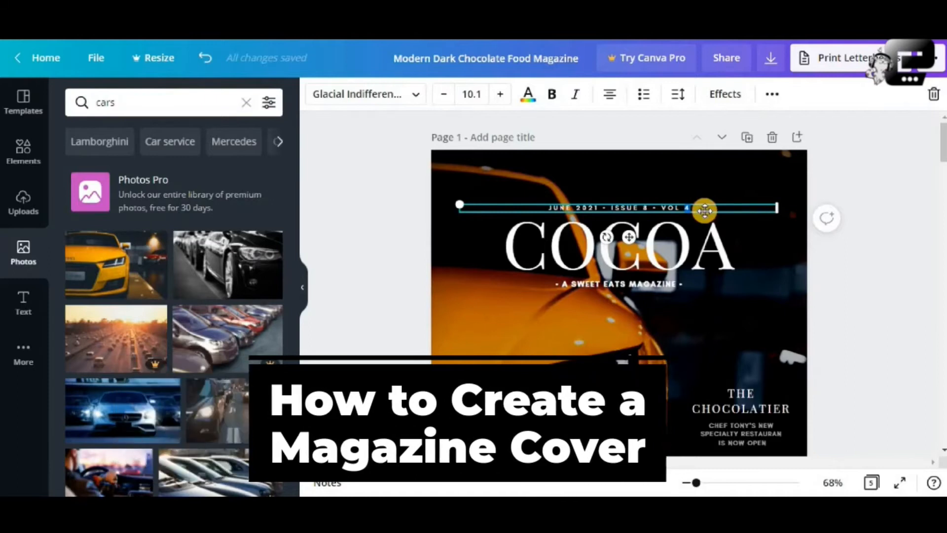
pyautogui.write('8')
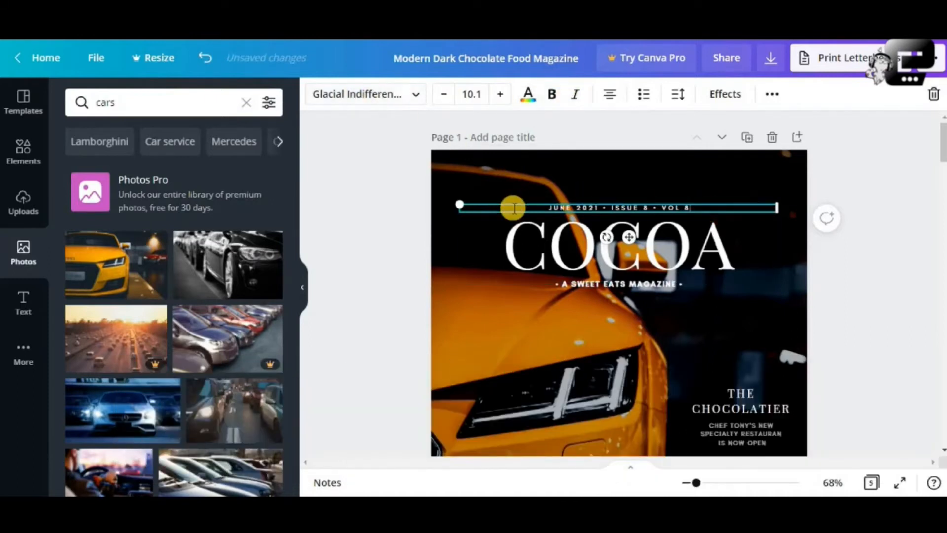
# - Try Aileron Regular and Abhaya Libre Regular on the issue line above the COCOA title, settling on the Arimo font
pyautogui.click(414, 99)
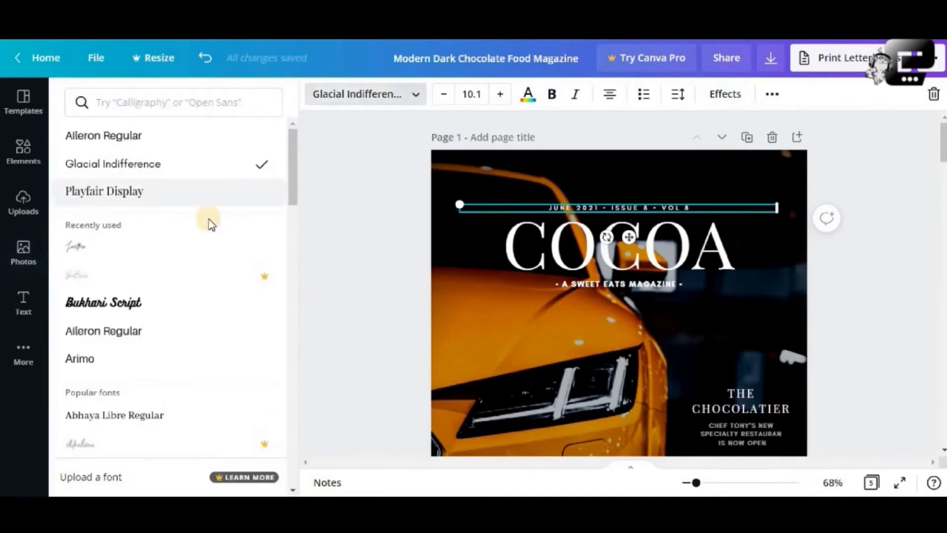
pyautogui.click(145, 333)
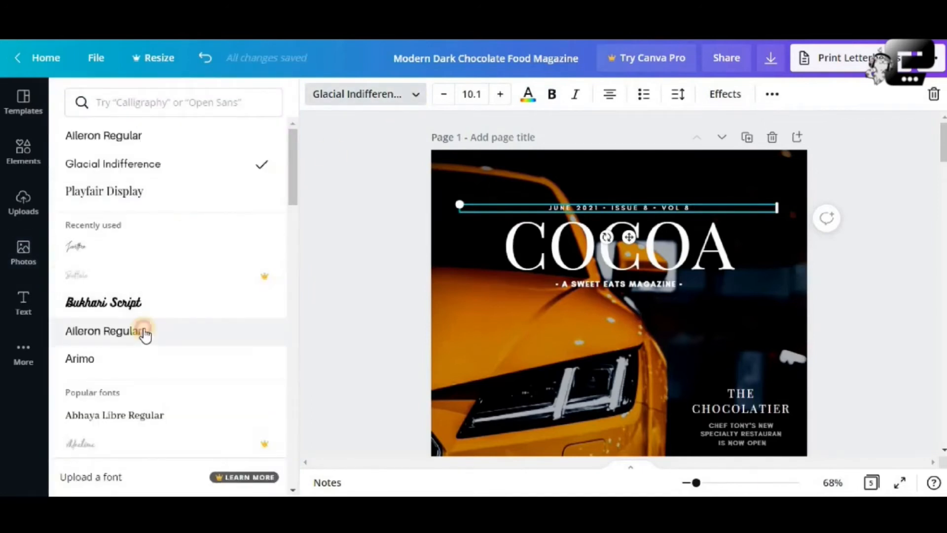
pyautogui.click(126, 362)
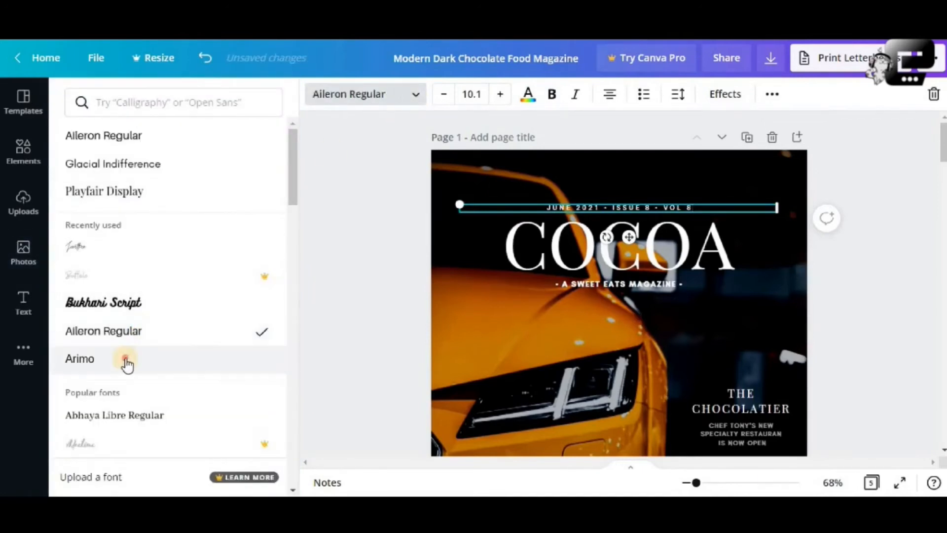
pyautogui.click(123, 331)
pyautogui.click(129, 417)
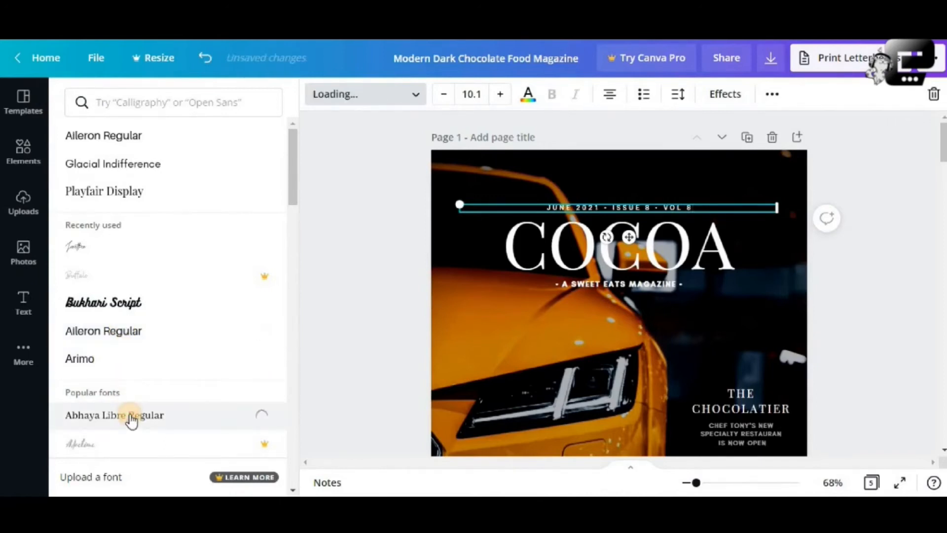
pyautogui.click(111, 334)
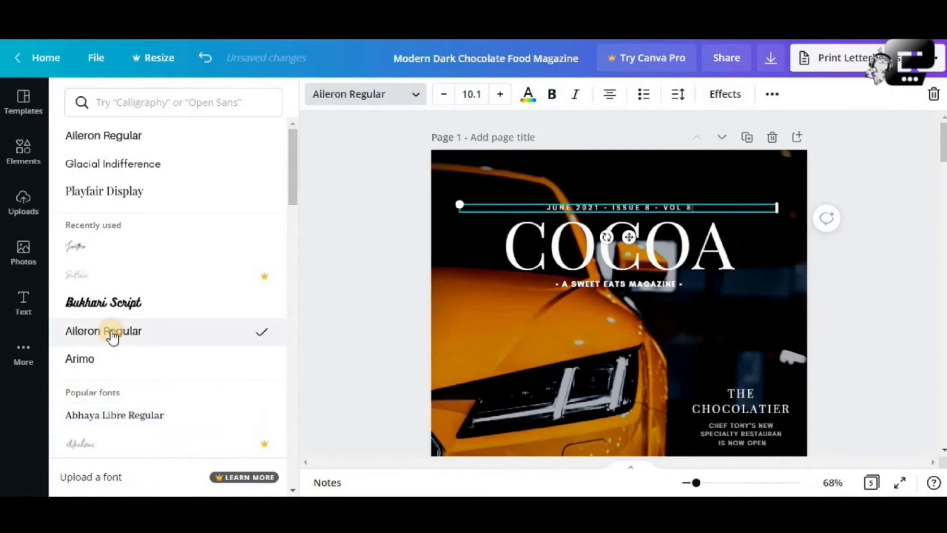
pyautogui.click(101, 360)
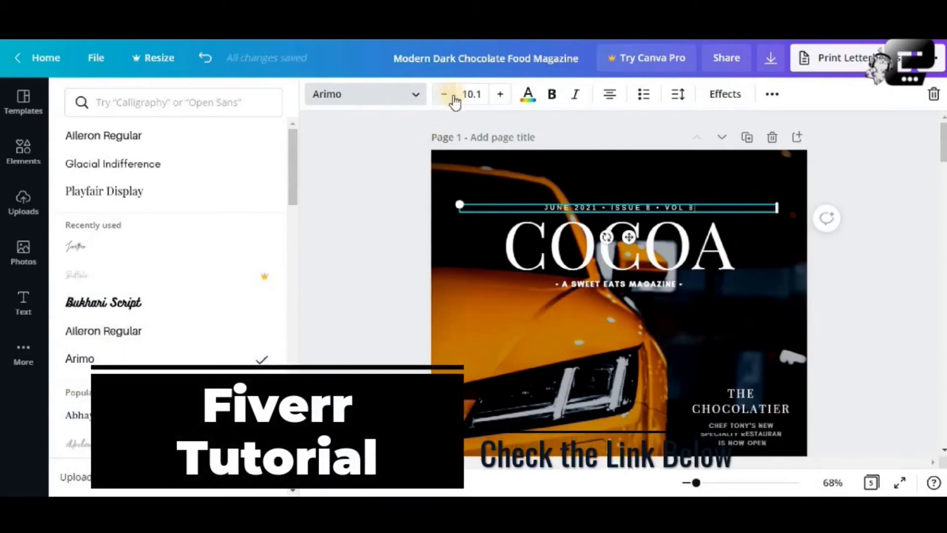
# - Try font sizes between 11.1 and 14.1 on the issue line above the COCOA title
pyautogui.click(500, 97)
pyautogui.click(500, 96)
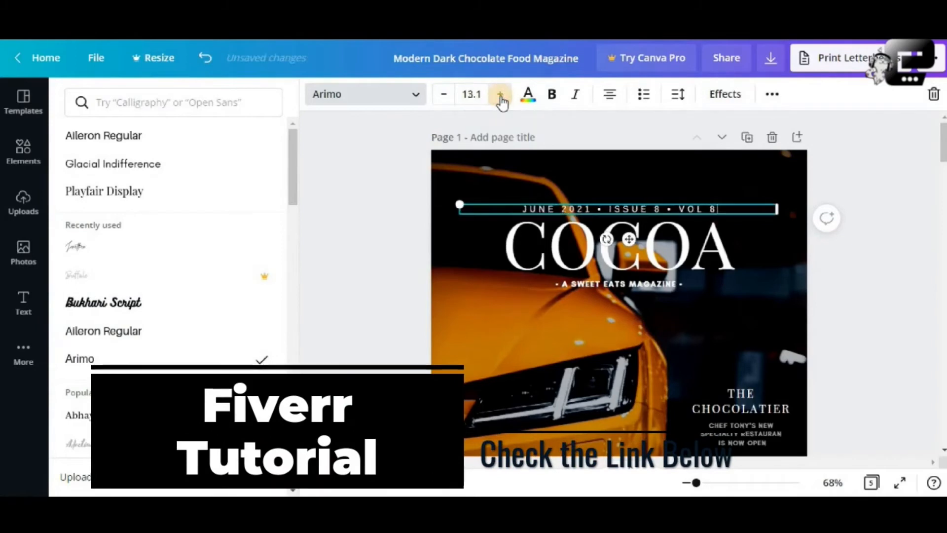
pyautogui.click(501, 96)
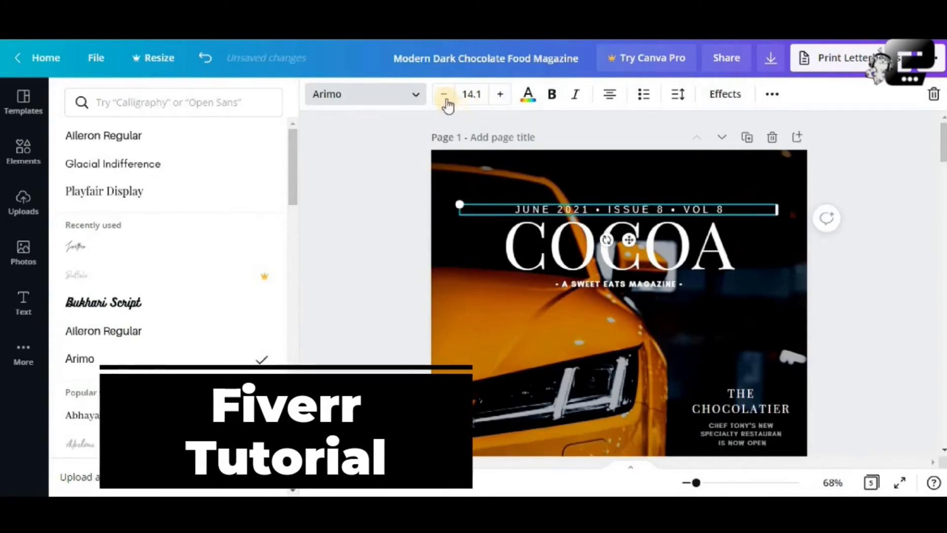
pyautogui.click(444, 96)
pyautogui.click(445, 96)
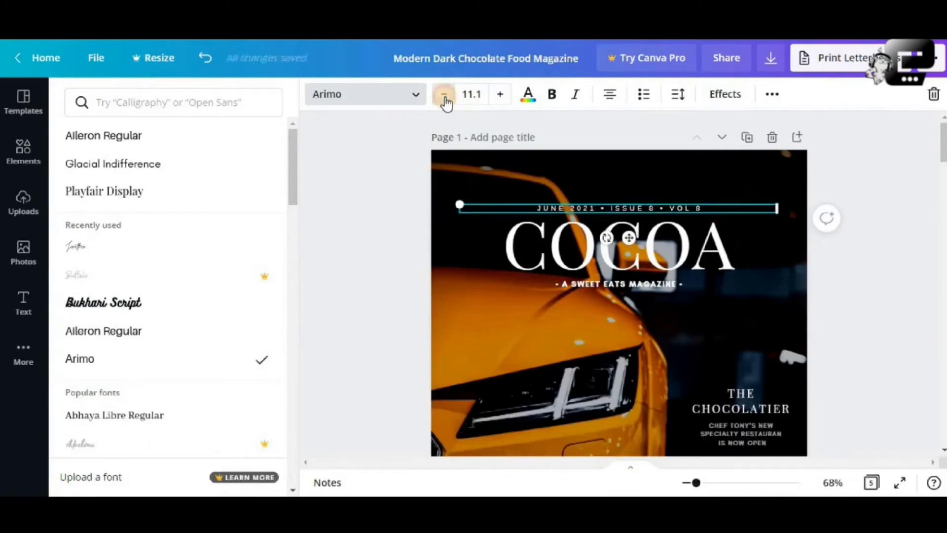
pyautogui.click(444, 97)
pyautogui.click(499, 98)
pyautogui.click(500, 98)
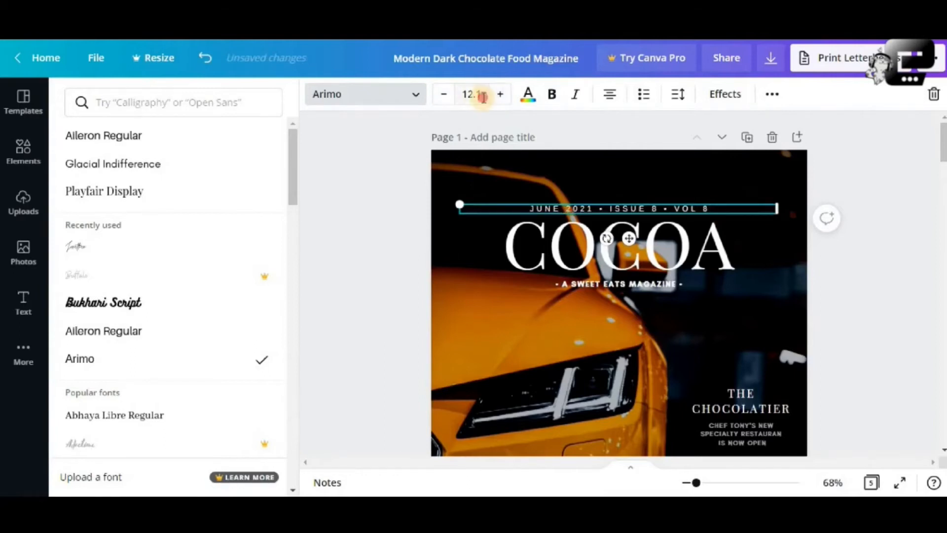
# - Set the font size of the issue line above the COCOA title to 10
pyautogui.click(471, 96)
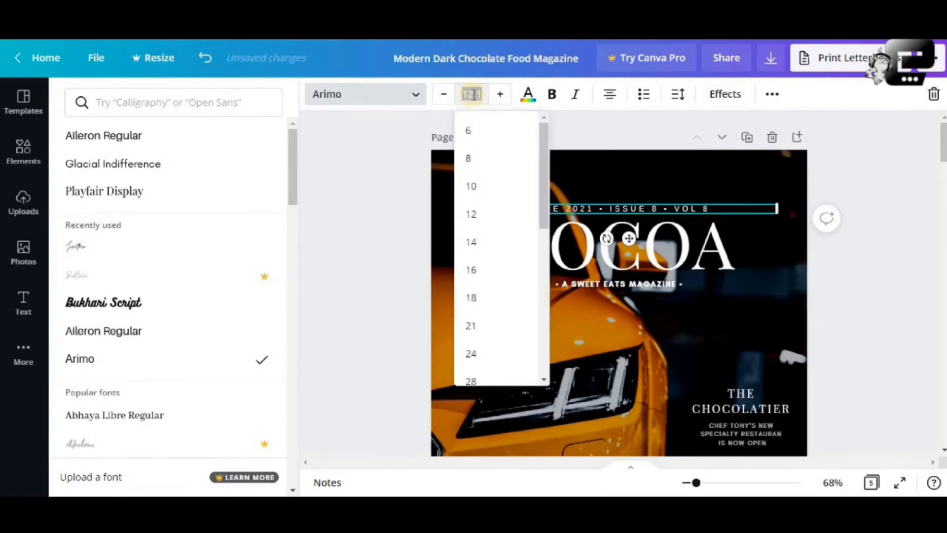
pyautogui.write('10')
pyautogui.press('Return')
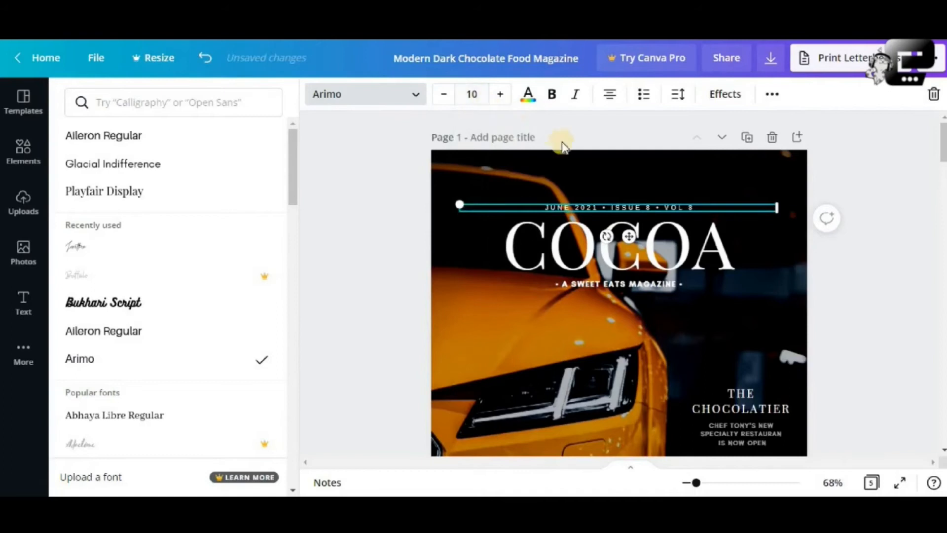
pyautogui.click(869, 177)
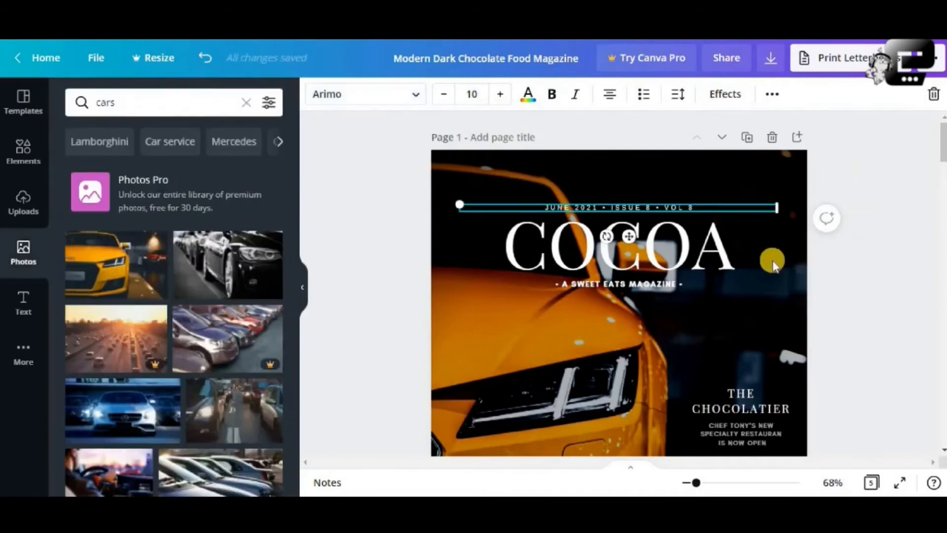
# - Replace the COCOA title on the cover with CAR HUB
pyautogui.click(733, 264)
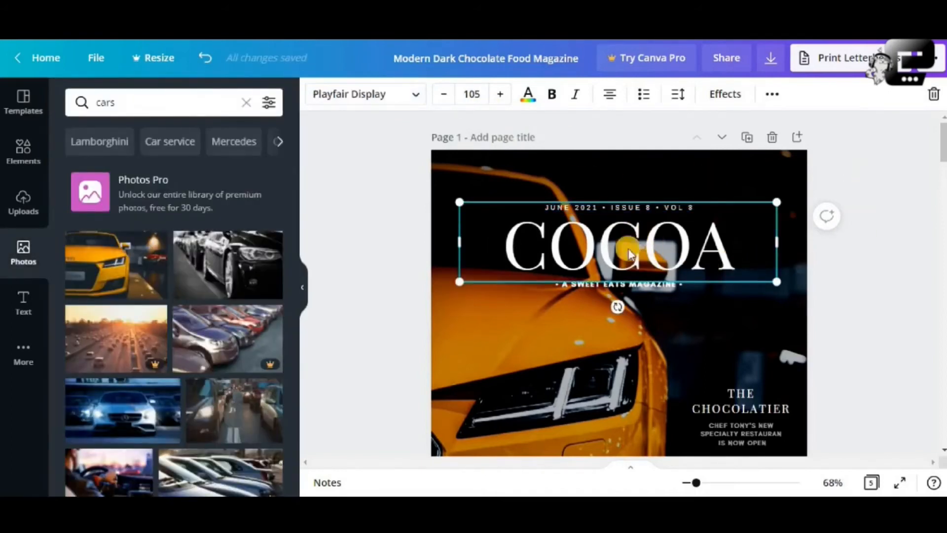
pyautogui.doubleClick(629, 254)
pyautogui.click(733, 262)
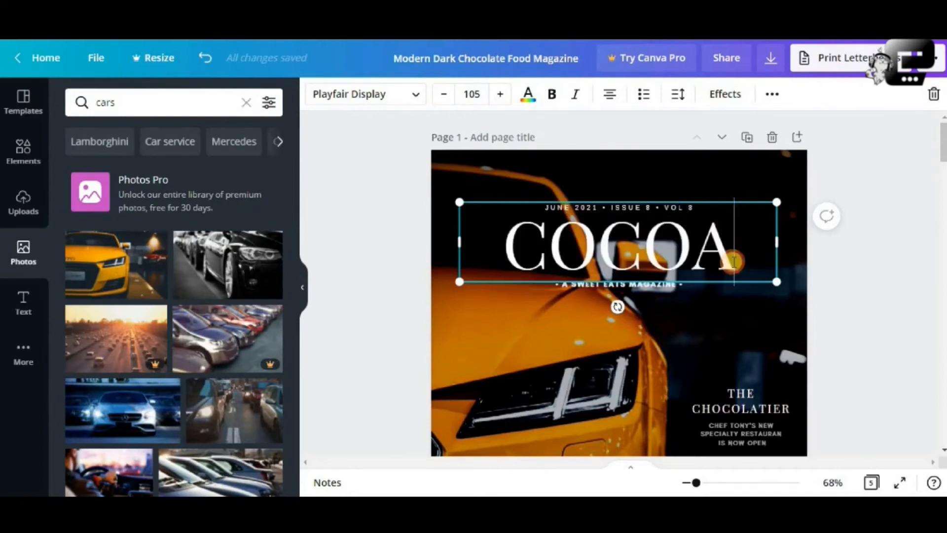
pyautogui.doubleClick(506, 256)
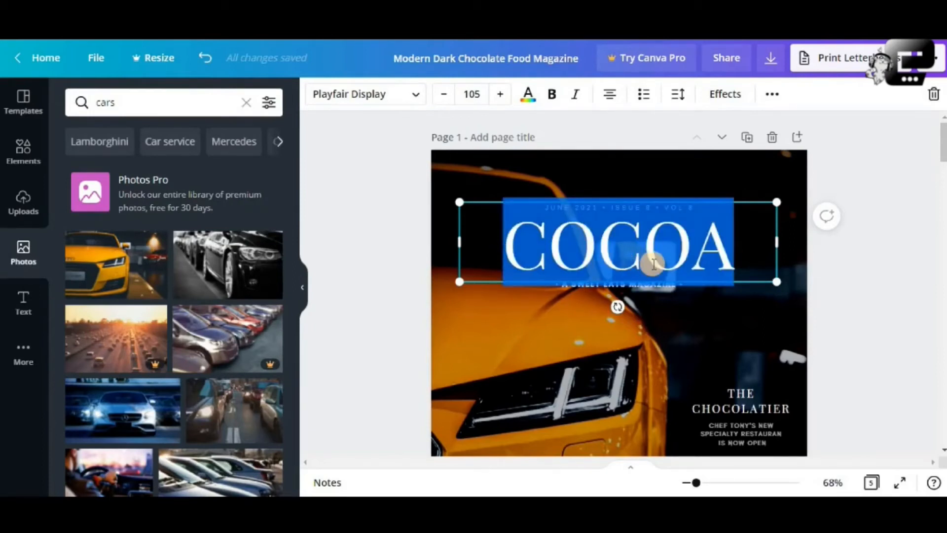
pyautogui.write('CAR')
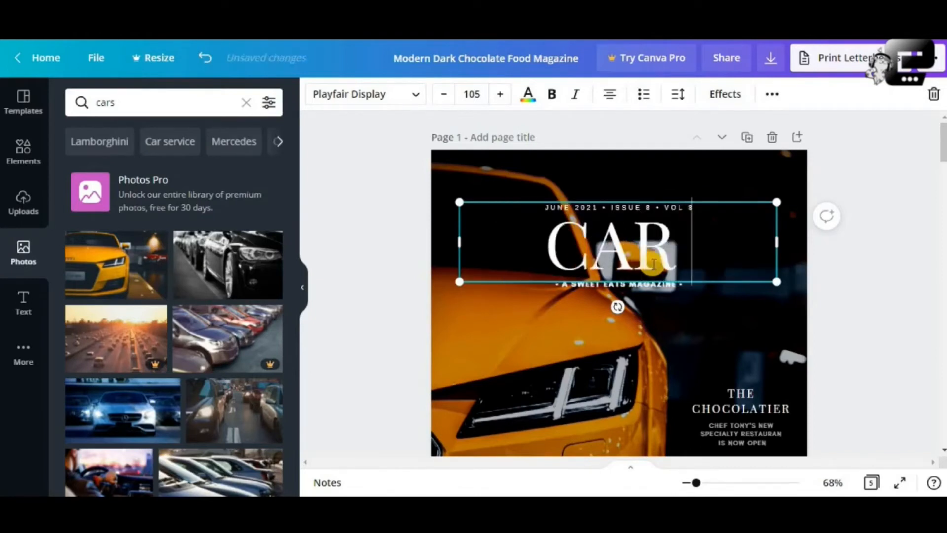
pyautogui.write(' HUB')
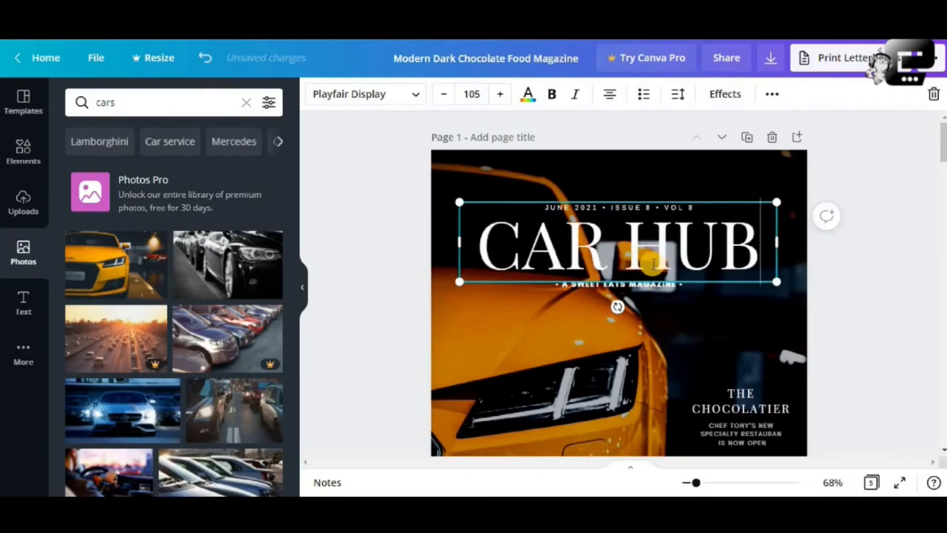
pyautogui.click(866, 269)
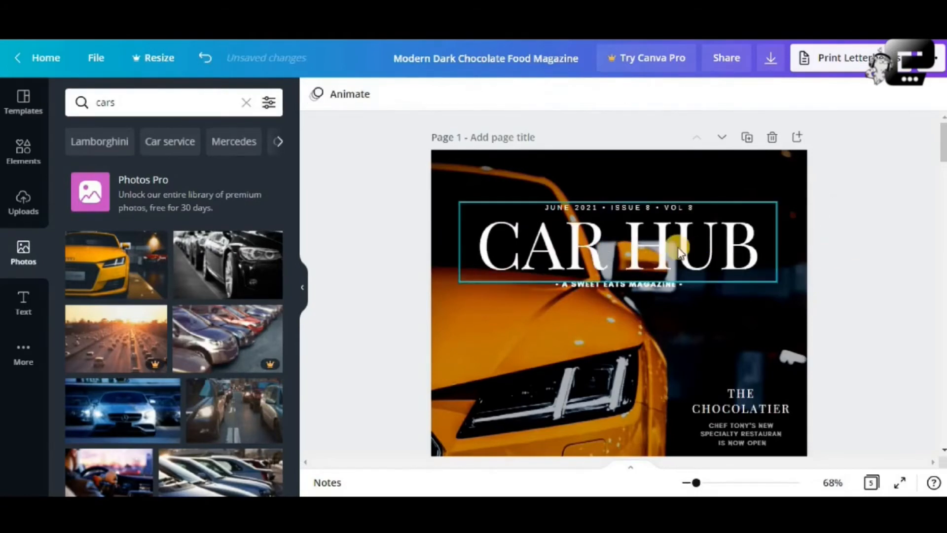
pyautogui.click(851, 262)
pyautogui.click(703, 239)
pyautogui.click(701, 239)
pyautogui.click(668, 239)
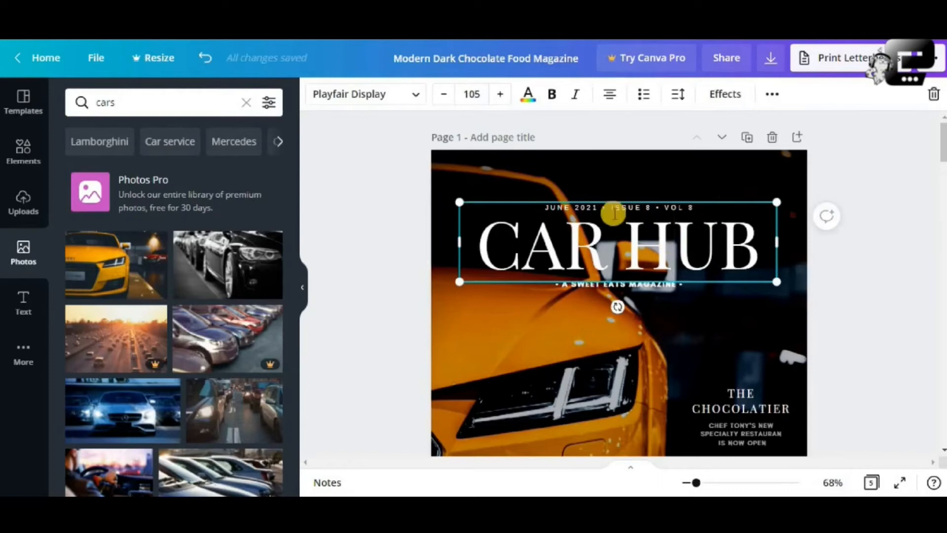
pyautogui.click(412, 248)
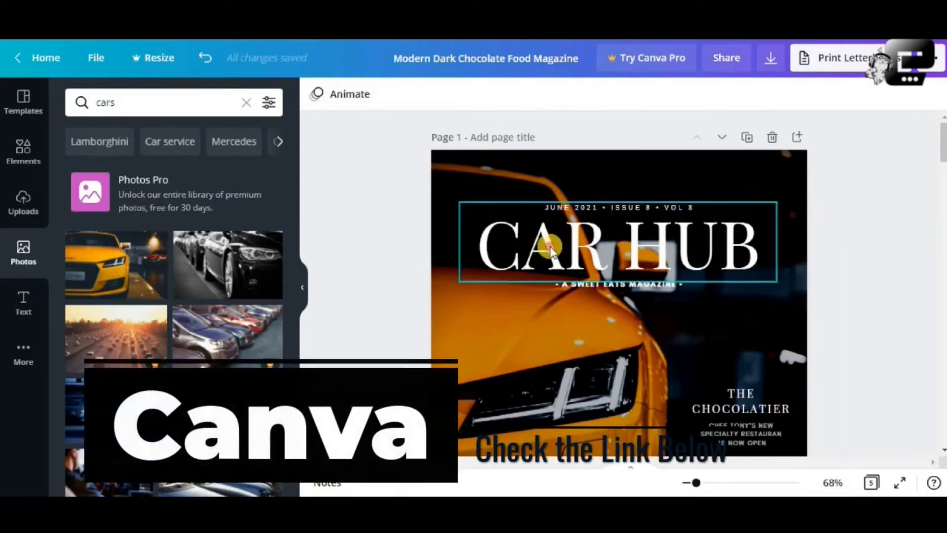
pyautogui.click(549, 247)
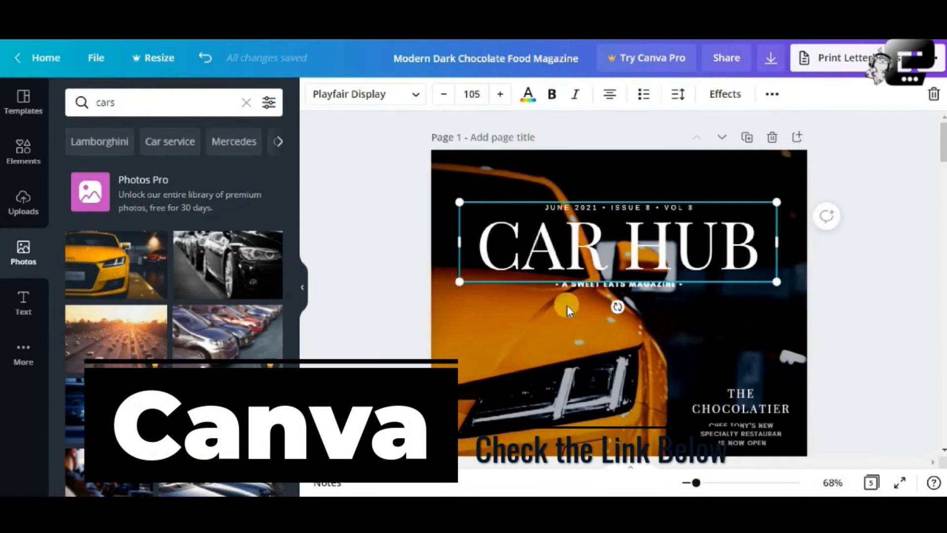
# - Replace the tagline under the CAR HUB title with YOUR ULTIMATE CAR GUIDE
pyautogui.click(608, 282)
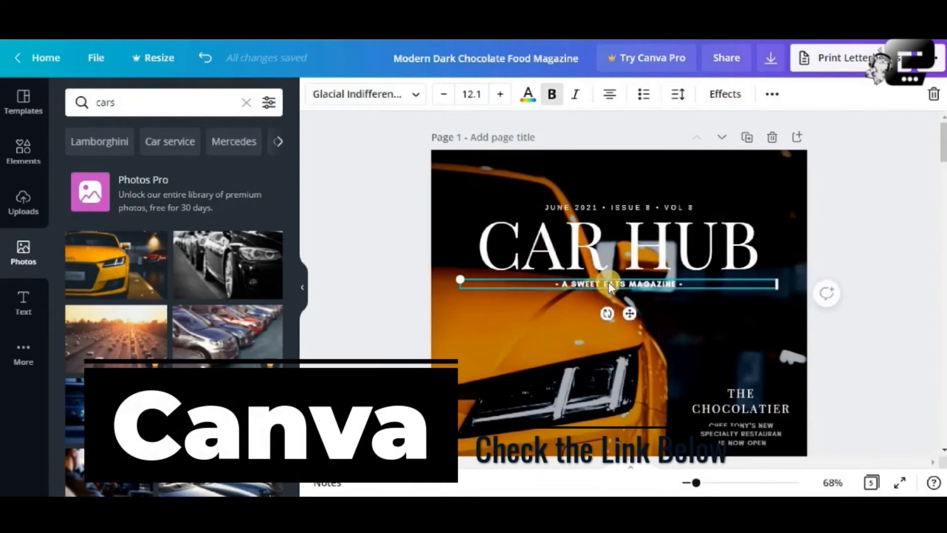
pyautogui.doubleClick(609, 283)
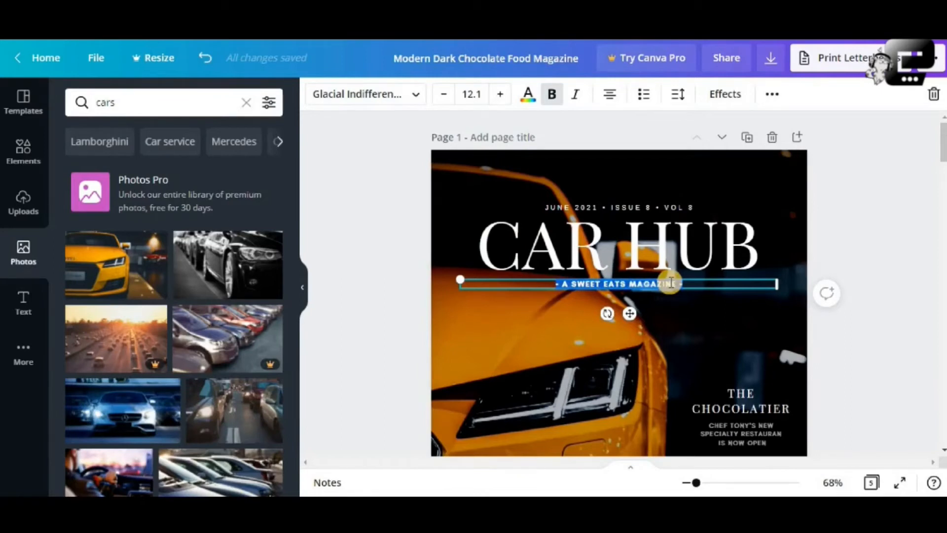
pyautogui.write('yoy')
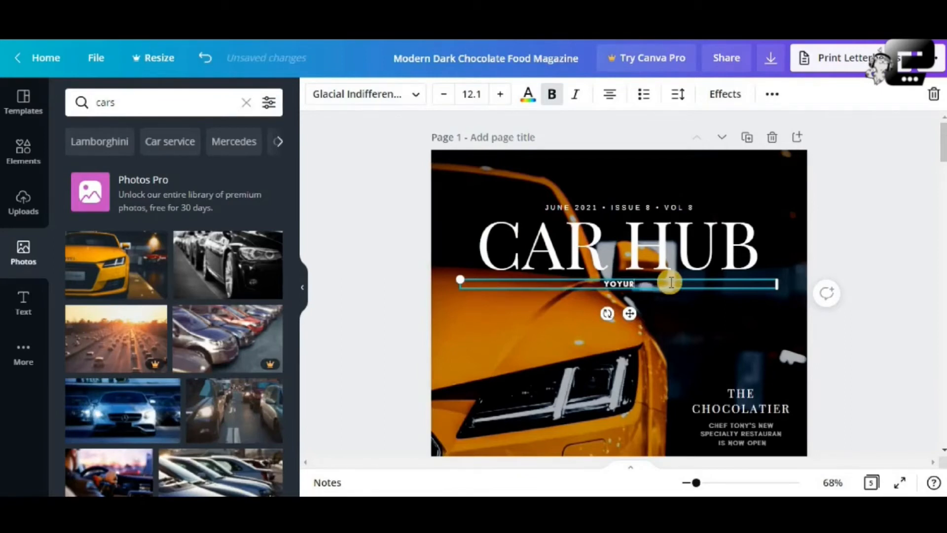
pyautogui.write('ur ultimate car gu')
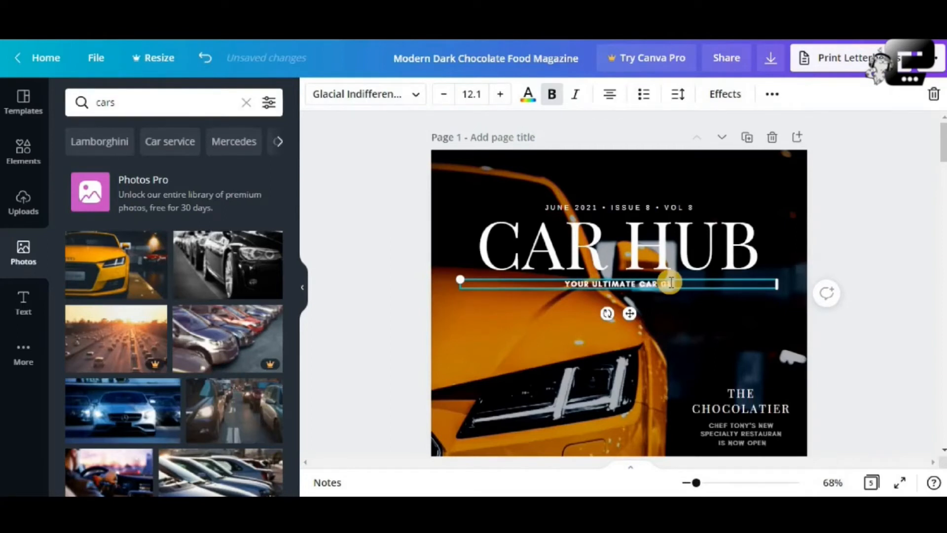
pyautogui.write('ide')
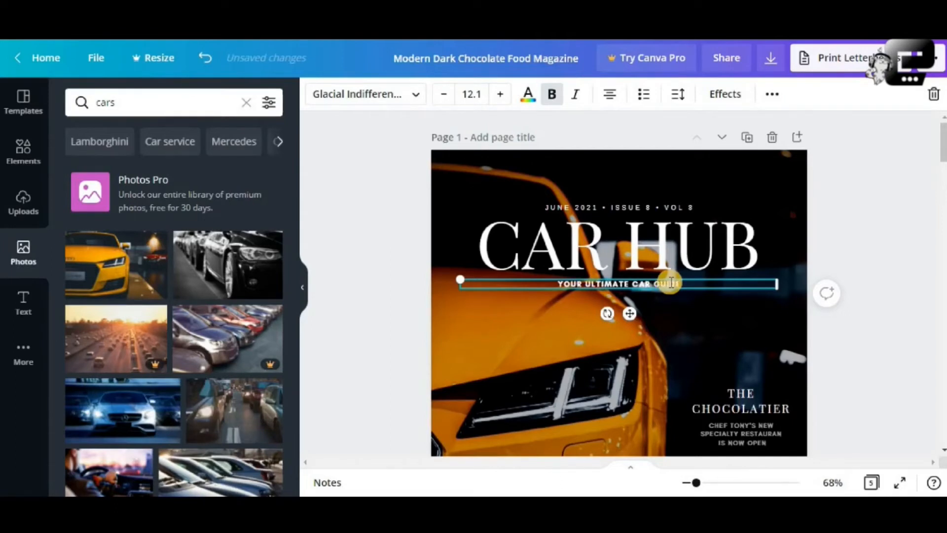
pyautogui.click(867, 270)
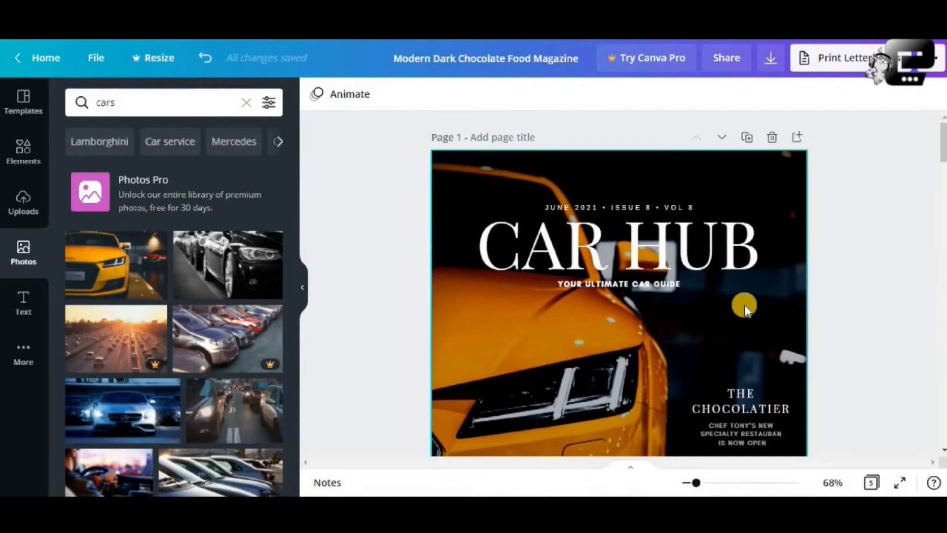
# - Examine the cover's layout from the issue line and title to the lower part of the car photo and THE CHOCOLATIER text block
pyautogui.scroll(-2, 744, 303)
pyautogui.scroll(2, 715, 251)
pyautogui.scroll(-2, 814, 272)
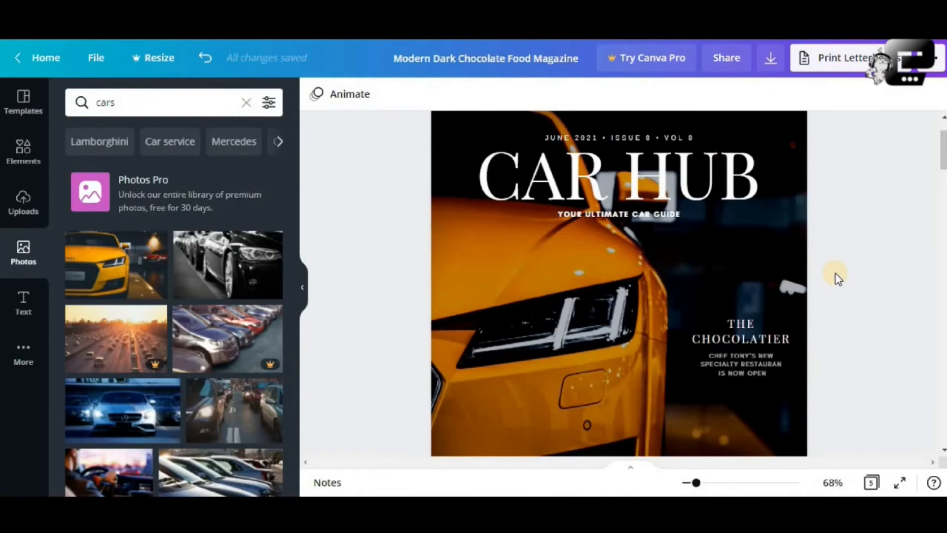
pyautogui.scroll(2, 834, 275)
pyautogui.scroll(-4, 834, 275)
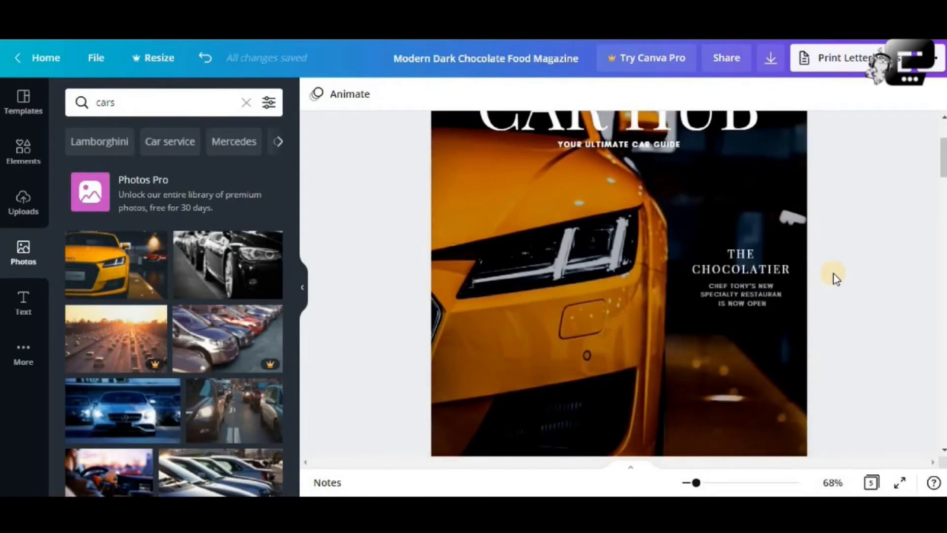
pyautogui.scroll(4, 833, 276)
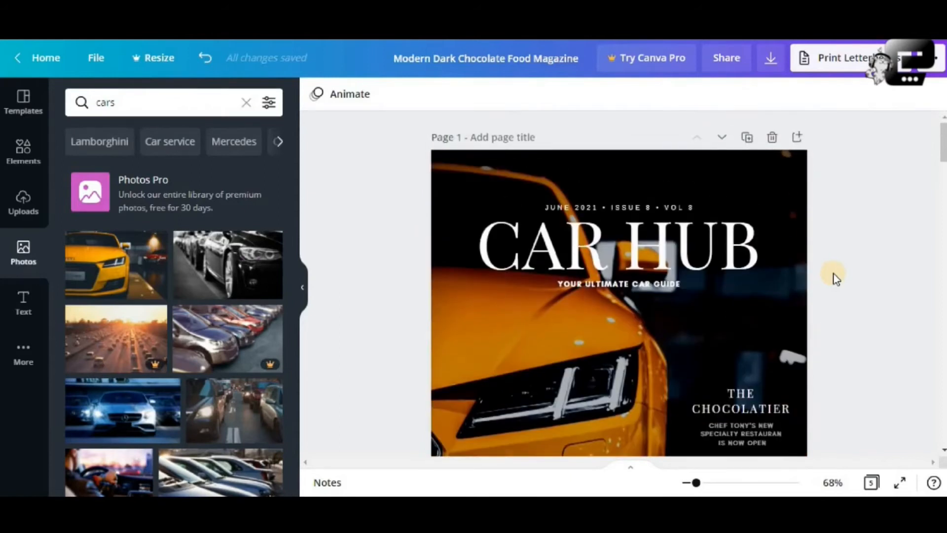
pyautogui.scroll(-6, 835, 277)
pyautogui.scroll(4, 836, 277)
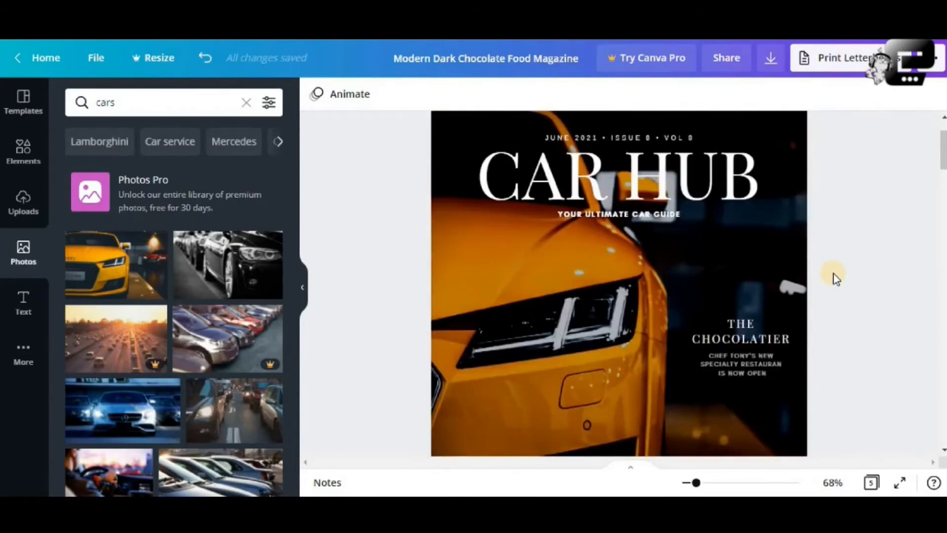
pyautogui.scroll(-2, 836, 278)
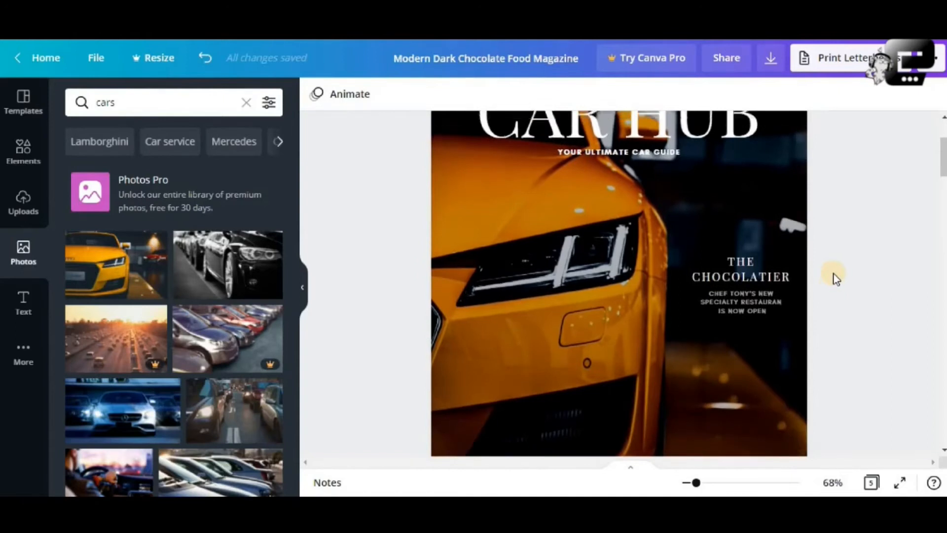
pyautogui.scroll(4, 835, 277)
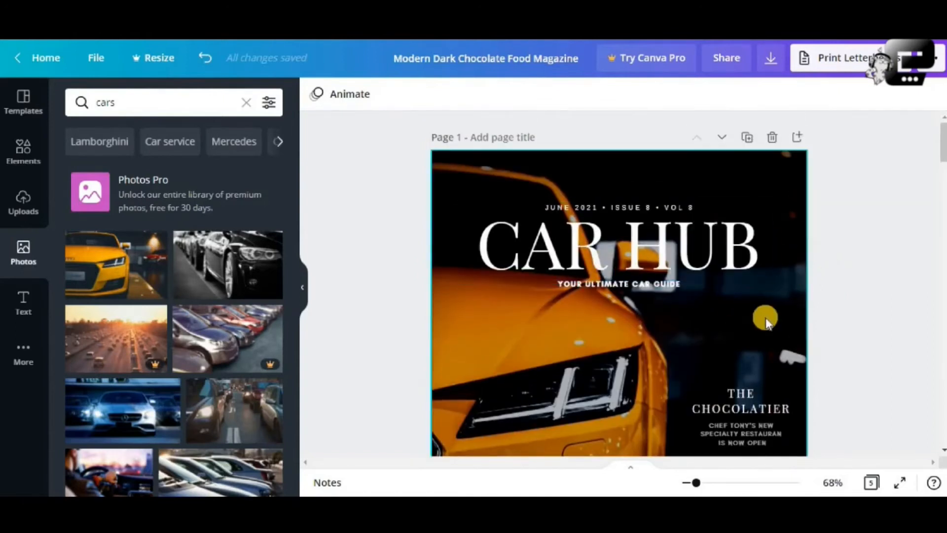
pyautogui.scroll(-4, 721, 306)
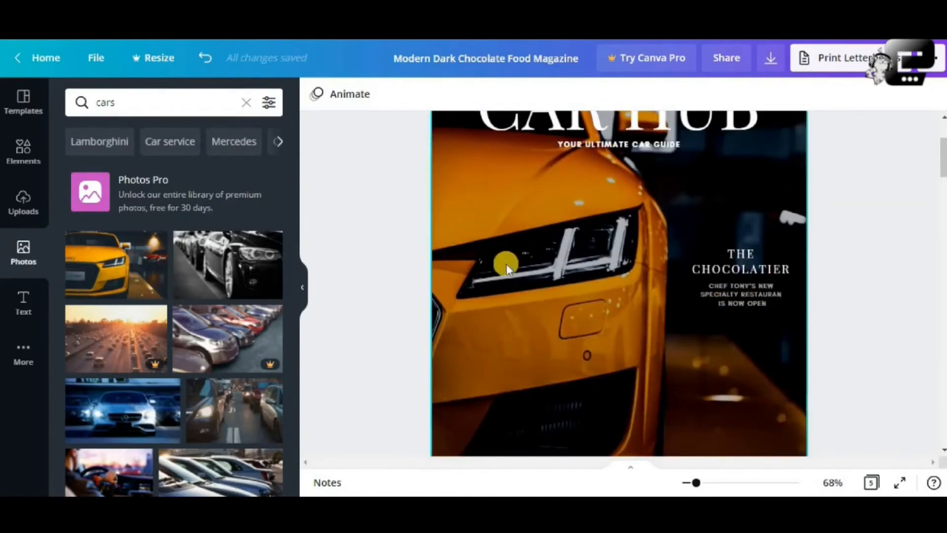
# - Rename the design as car magazine
pyautogui.click(505, 56)
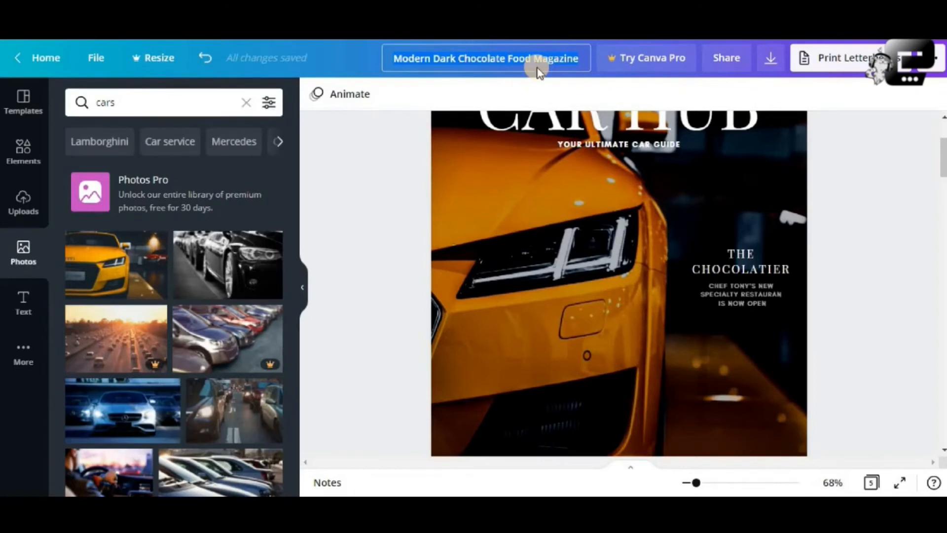
pyautogui.write('c')
pyautogui.press('capslock')
pyautogui.write('R')
pyautogui.press('BackSpace')
pyautogui.press('capslock')
pyautogui.write('ar')
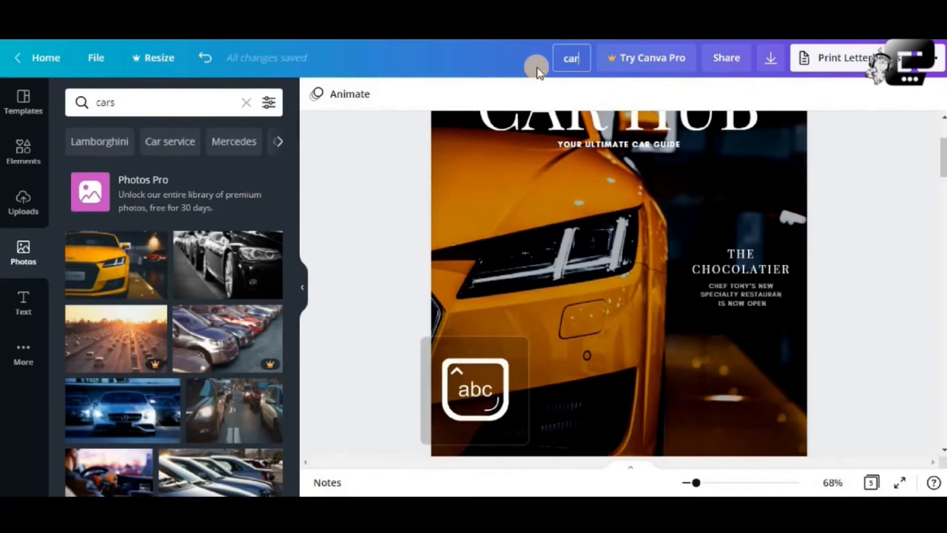
pyautogui.write(' magaz')
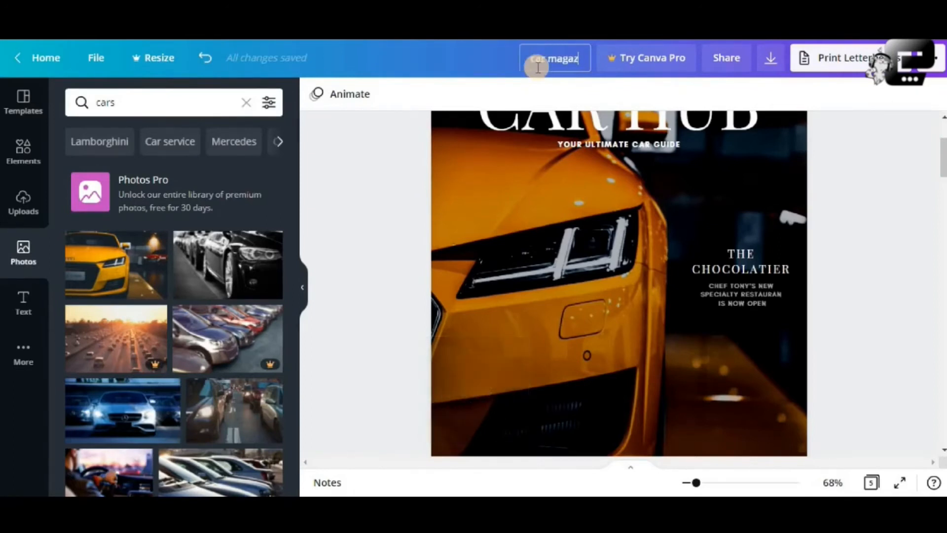
pyautogui.write('ine')
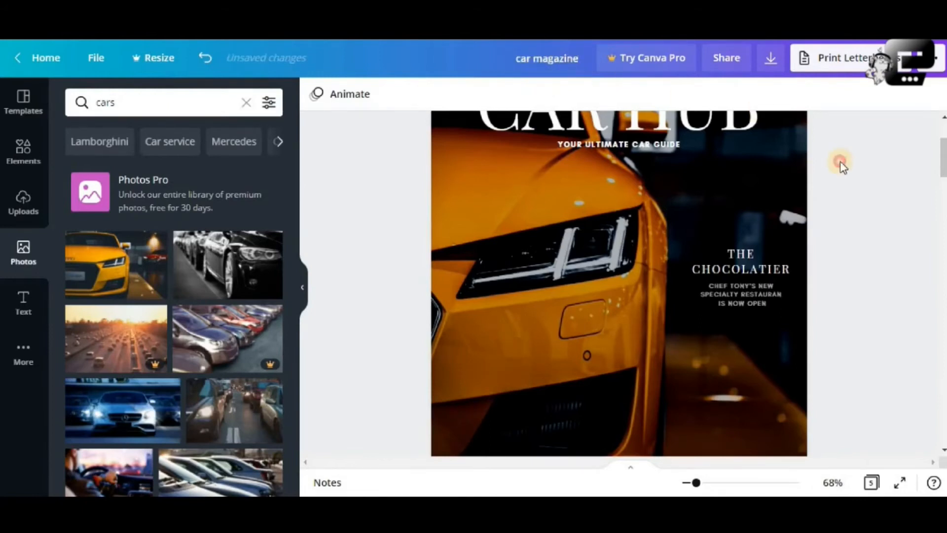
# - Examine the cover's title, tagline and THE CHOCOLATIER text block against the rest of the car photo
pyautogui.scroll(3, 843, 166)
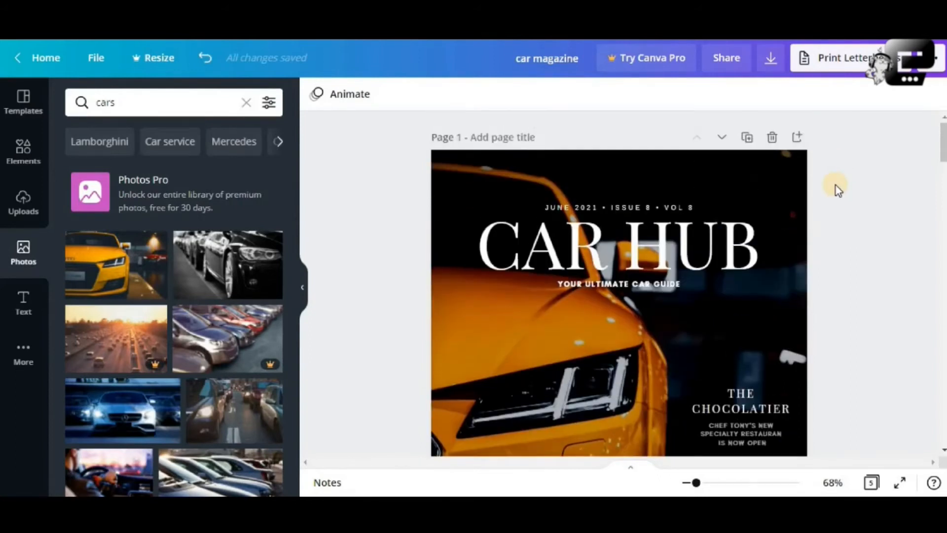
pyautogui.scroll(-3, 835, 186)
pyautogui.scroll(3, 835, 186)
pyautogui.scroll(-3, 845, 190)
pyautogui.scroll(2, 845, 190)
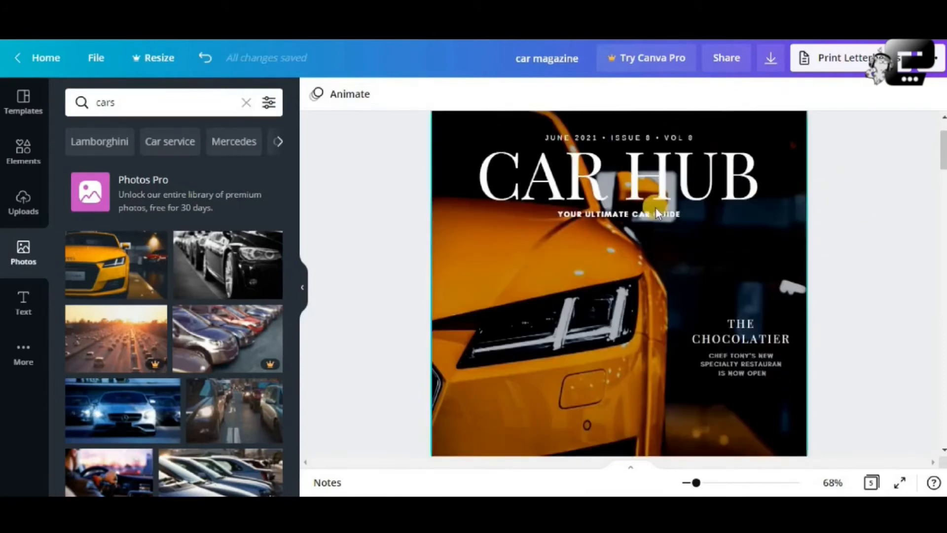
pyautogui.click(657, 210)
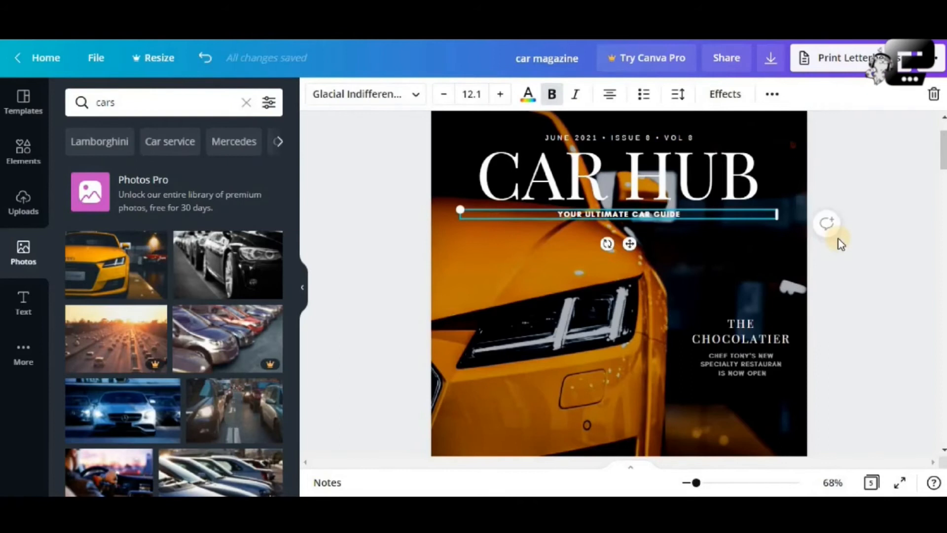
pyautogui.click(674, 271)
pyautogui.click(739, 331)
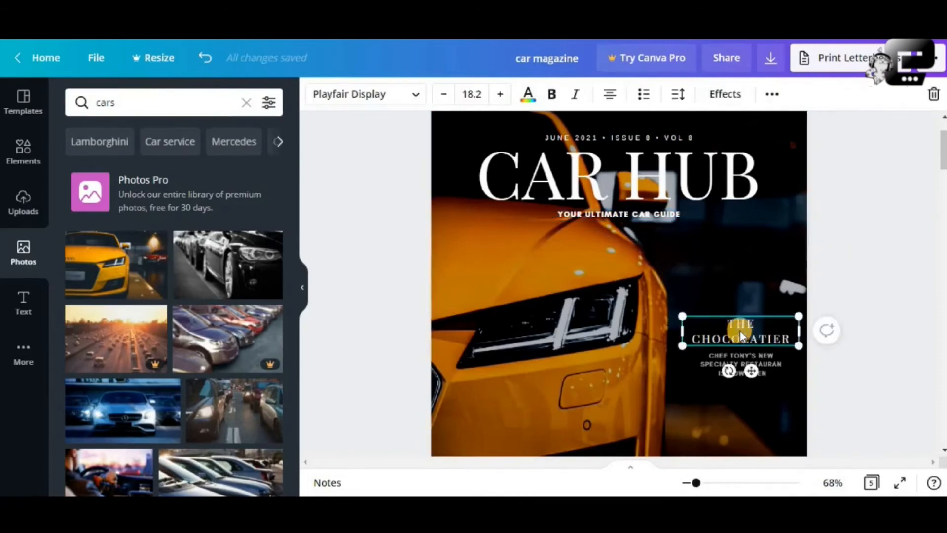
pyautogui.doubleClick(733, 330)
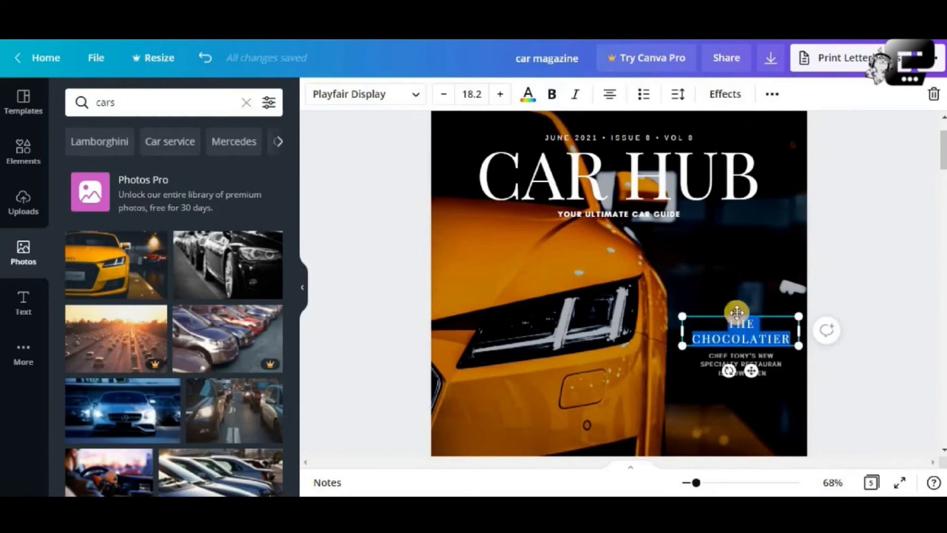
pyautogui.click(741, 348)
pyautogui.click(738, 358)
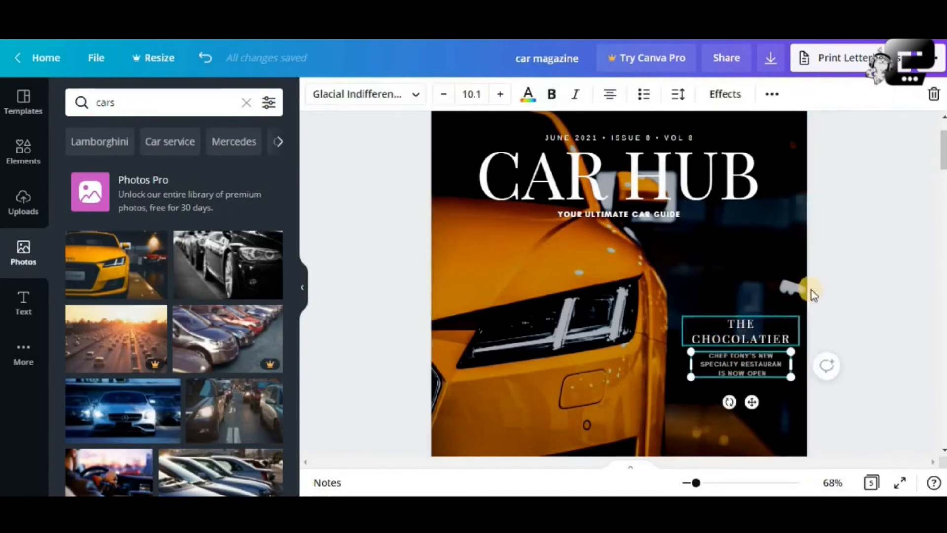
pyautogui.click(843, 250)
pyautogui.scroll(2, 719, 258)
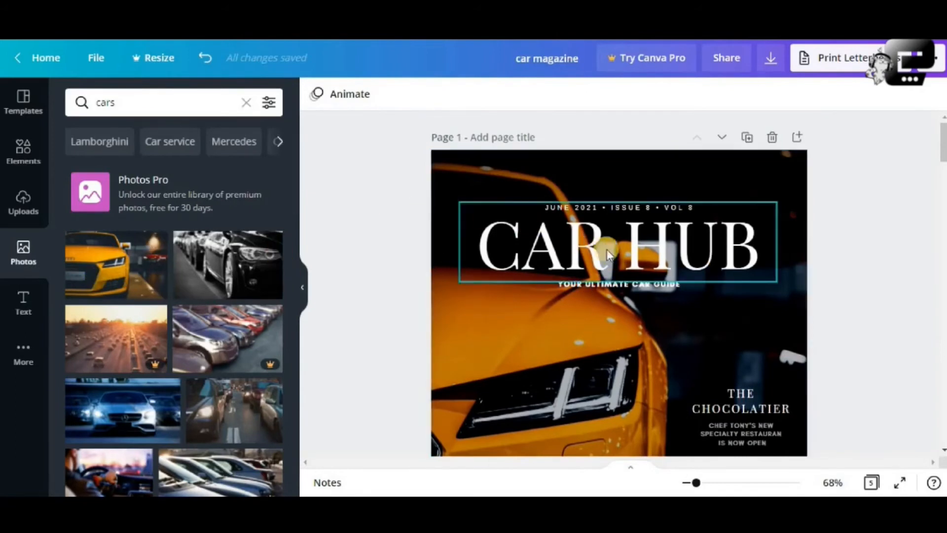
pyautogui.scroll(-2, 733, 309)
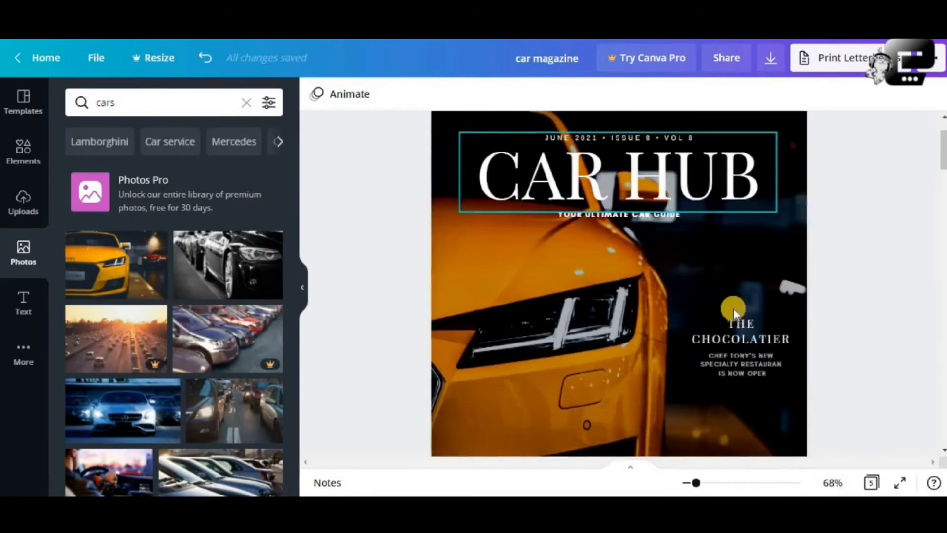
pyautogui.click(739, 333)
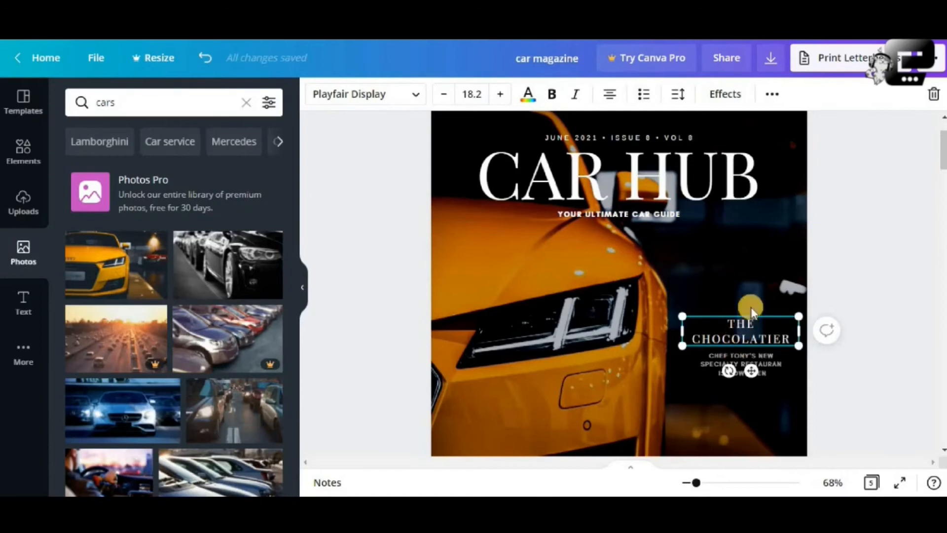
pyautogui.scroll(-4, 744, 292)
pyautogui.scroll(4, 834, 293)
pyautogui.click(843, 300)
pyautogui.click(739, 329)
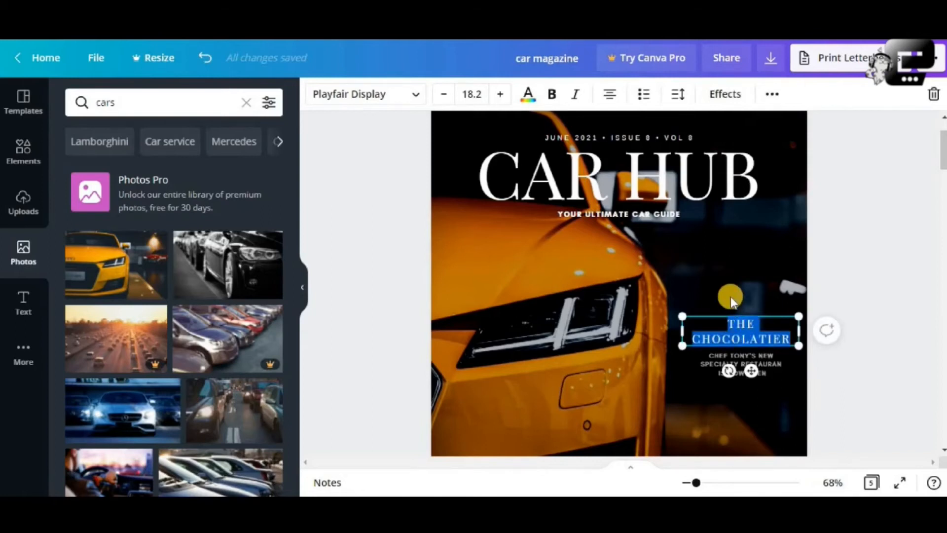
pyautogui.click(730, 297)
# - Duplicate THE CHOCOLATIER heading and place the copy below its description, aligned with the original block
pyautogui.click(732, 323)
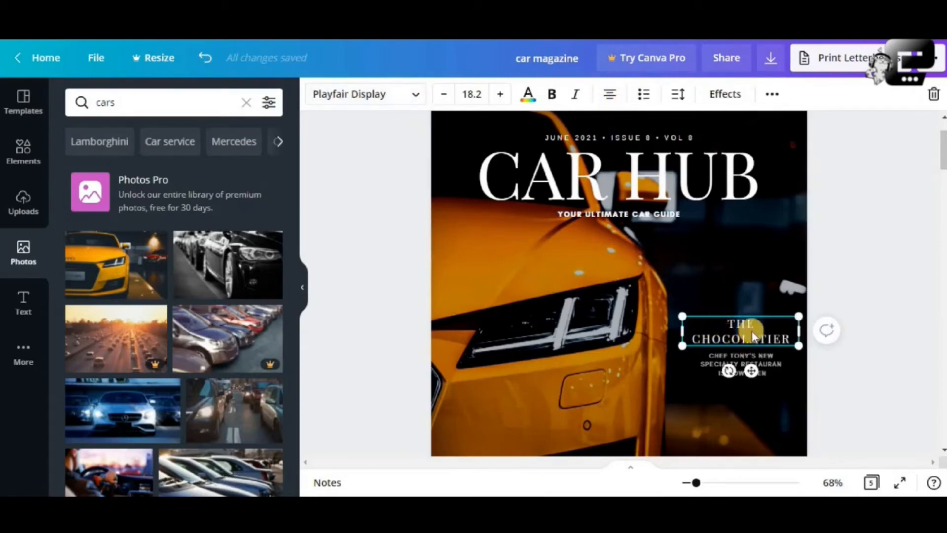
pyautogui.scroll(-3, 697, 302)
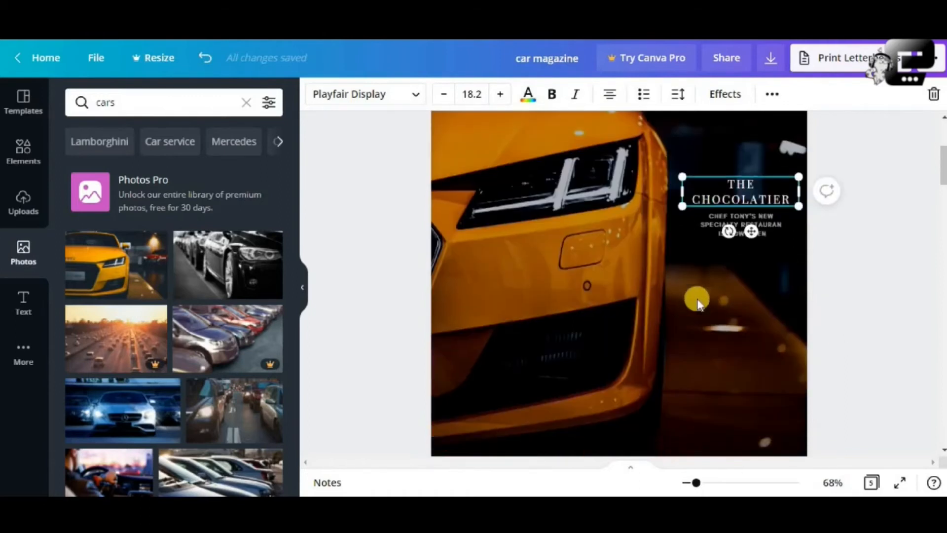
pyautogui.scroll(2, 720, 312)
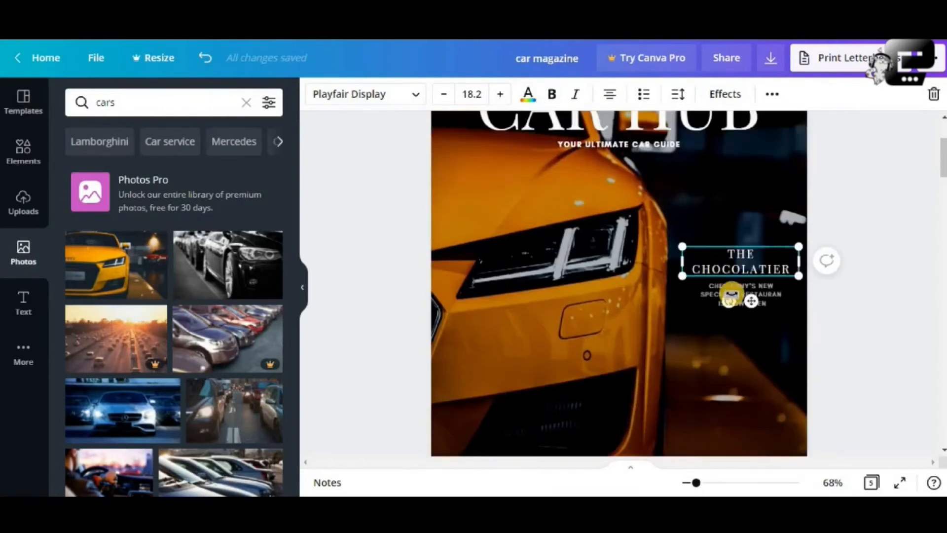
pyautogui.rightClick(743, 261)
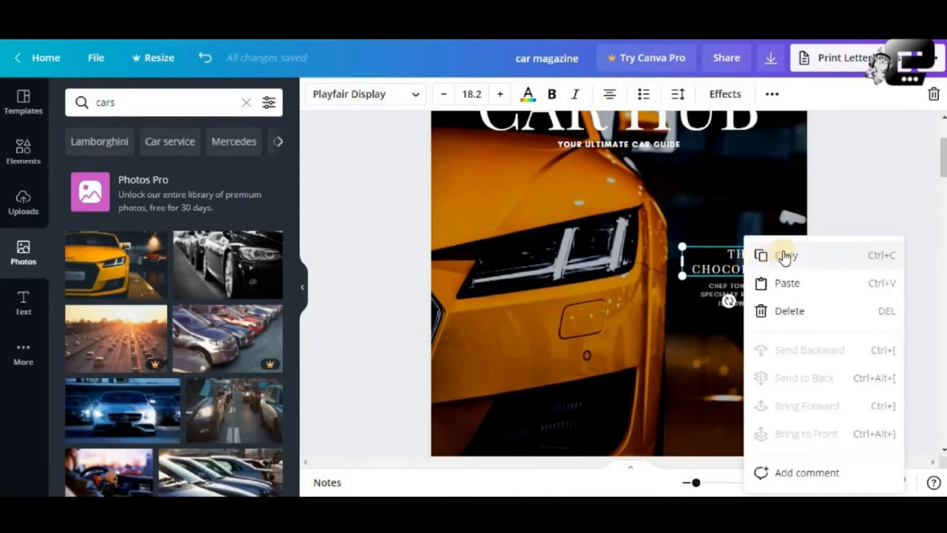
pyautogui.click(784, 252)
pyautogui.rightClick(739, 268)
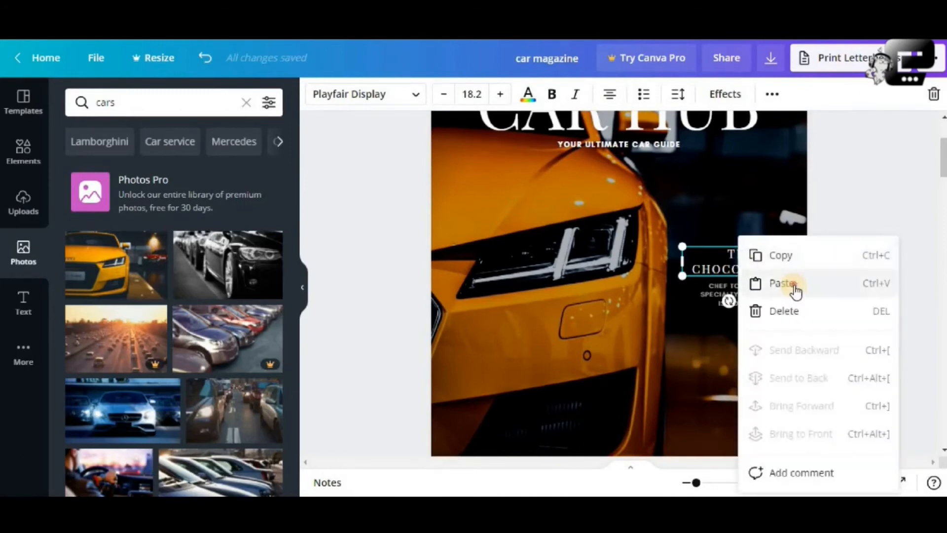
pyautogui.click(789, 282)
pyautogui.moveTo(757, 269); pyautogui.dragTo(753, 353)
# - Replace the copied heading's text with OTHER INFO
pyautogui.doubleClick(755, 351)
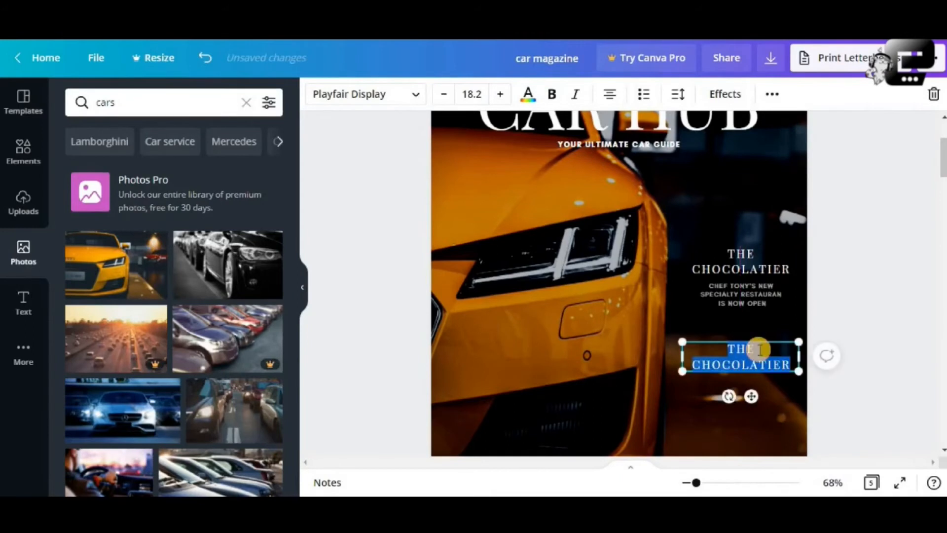
pyautogui.write('OTHER')
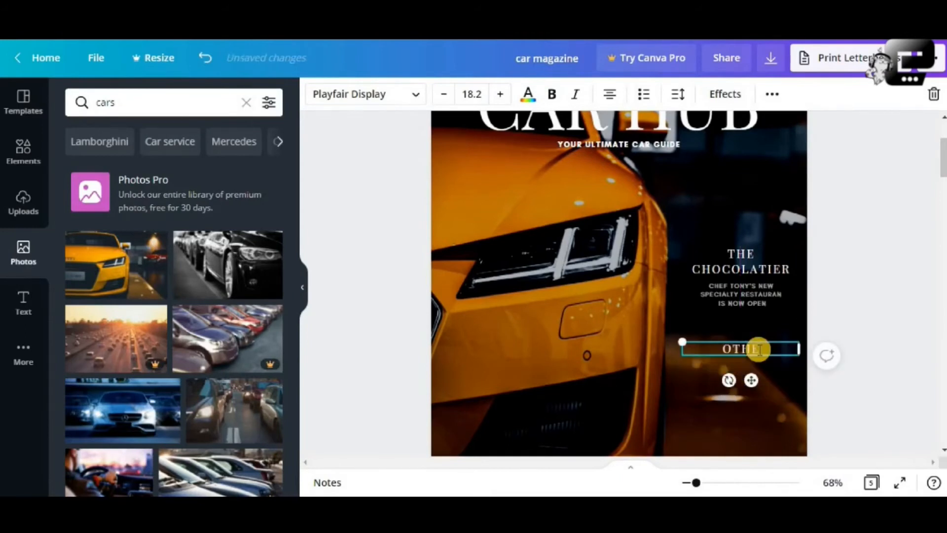
pyautogui.write(' IN')
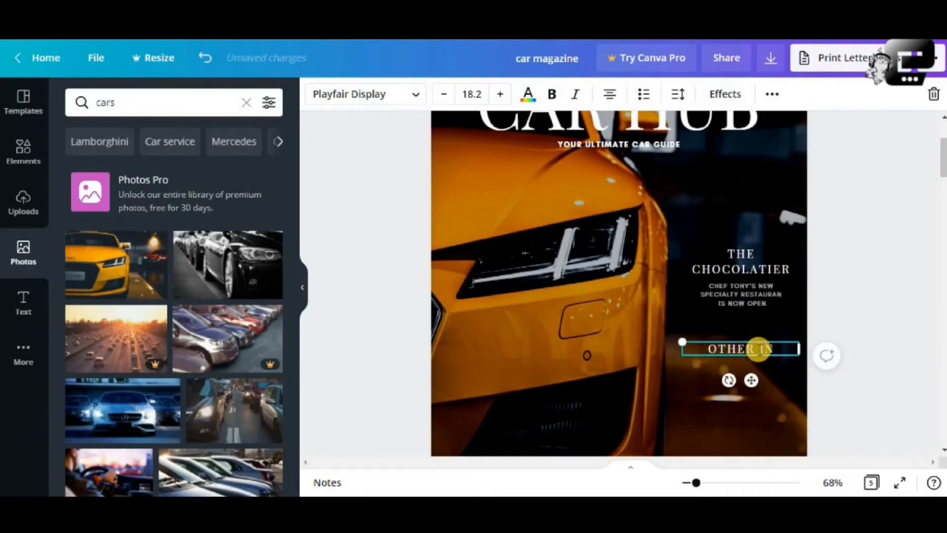
pyautogui.write('FO')
pyautogui.click(842, 314)
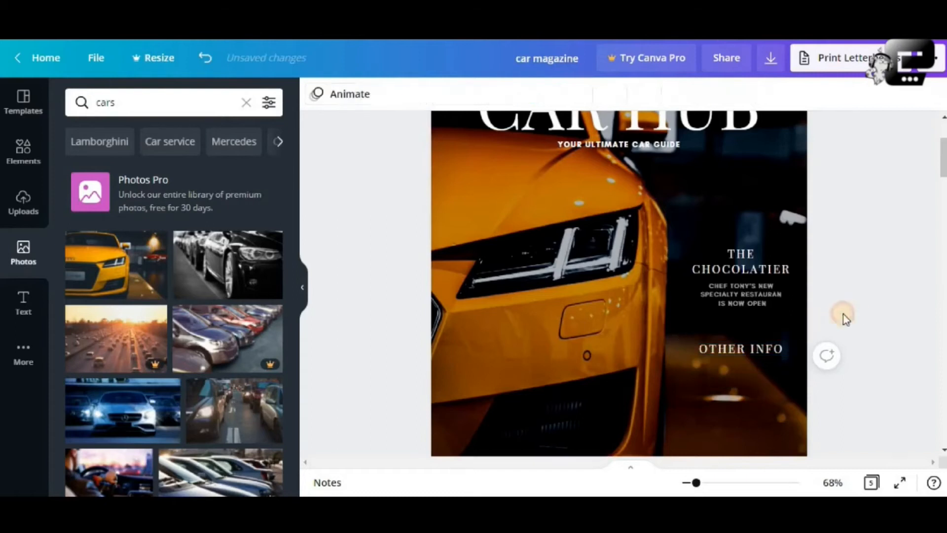
# - Duplicate the description under THE CHOCOLATIER and place the copy centred just beneath the OTHER INFO heading
pyautogui.click(745, 305)
pyautogui.rightClick(746, 302)
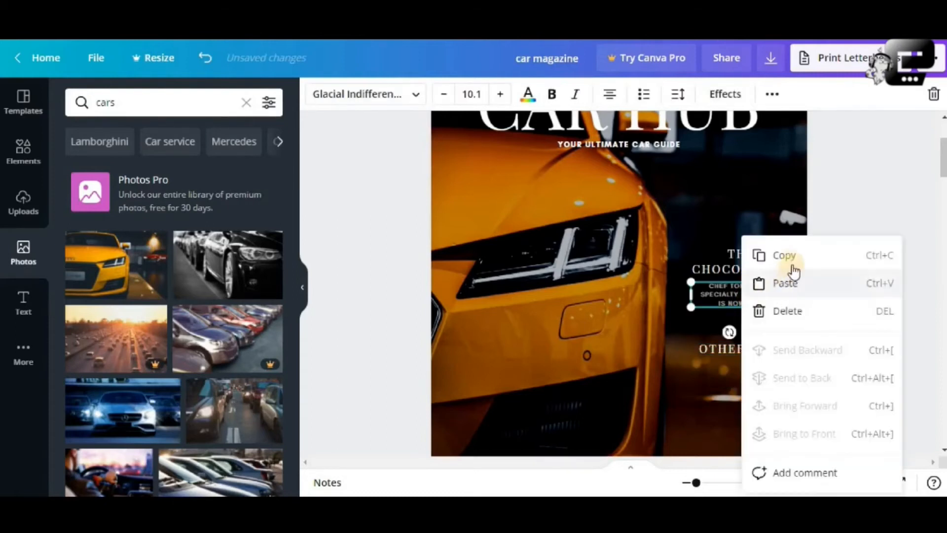
pyautogui.click(784, 255)
pyautogui.click(752, 291)
pyautogui.click(789, 286)
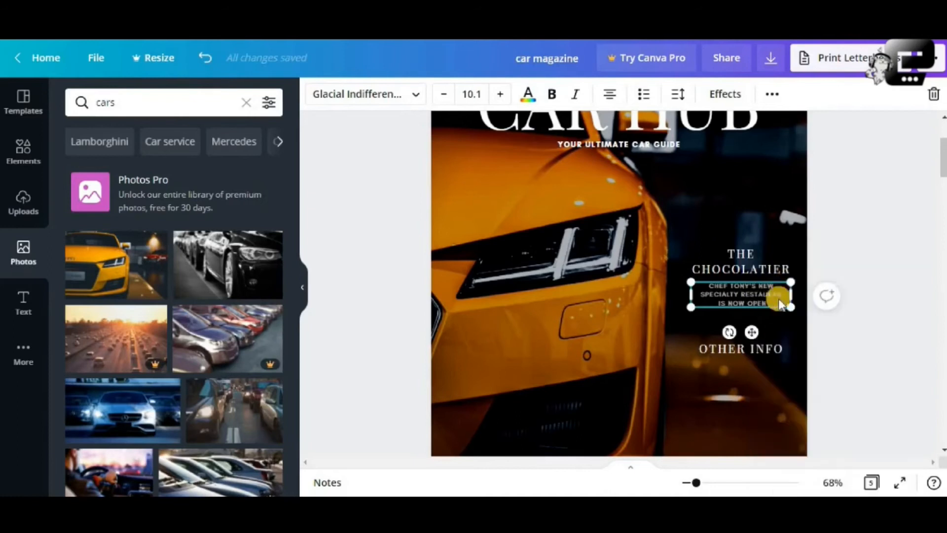
pyautogui.moveTo(771, 309); pyautogui.dragTo(759, 386)
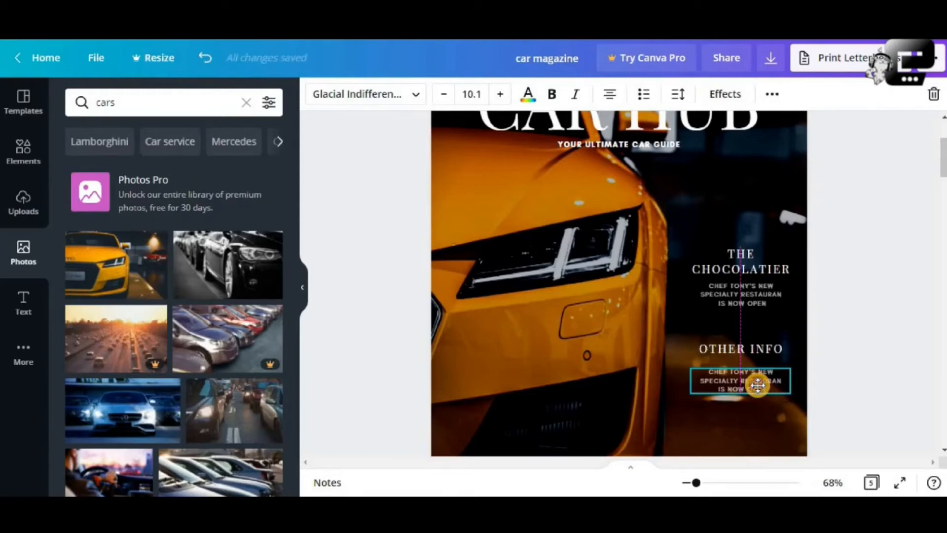
pyautogui.moveTo(757, 383)
pyautogui.mouseDown()
pyautogui.moveTo(768, 379)
pyautogui.moveTo(762, 372)
pyautogui.mouseUp()
pyautogui.click(831, 374)
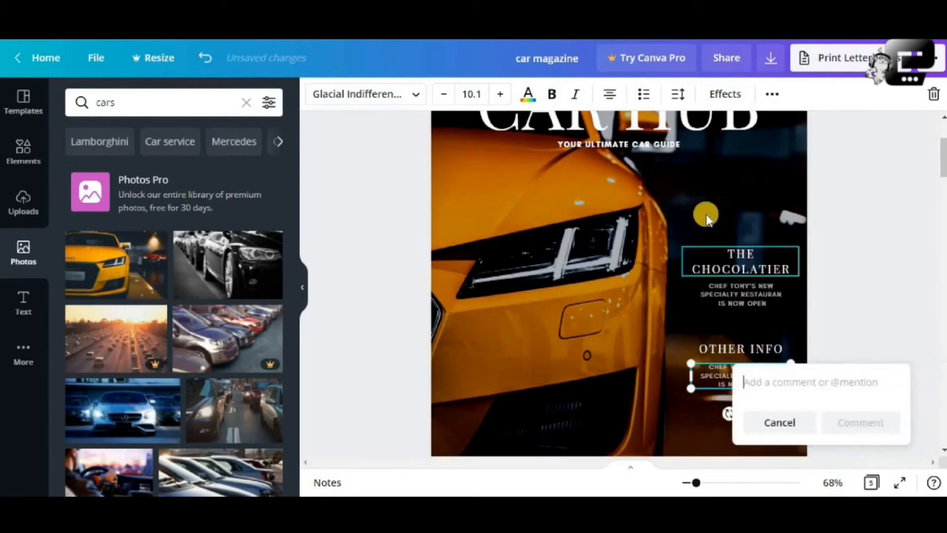
pyautogui.click(756, 203)
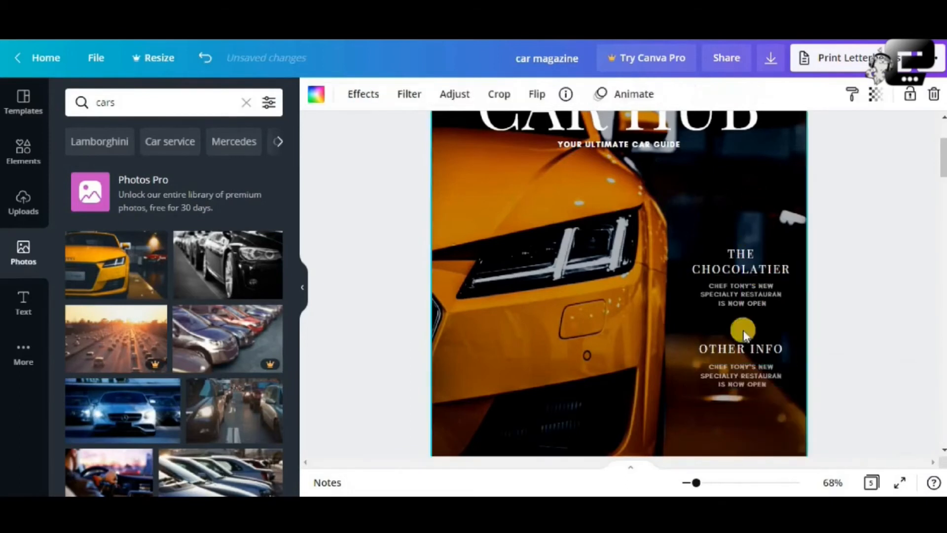
# - Set the text color of the description under OTHER INFO to the default white
pyautogui.doubleClick(751, 373)
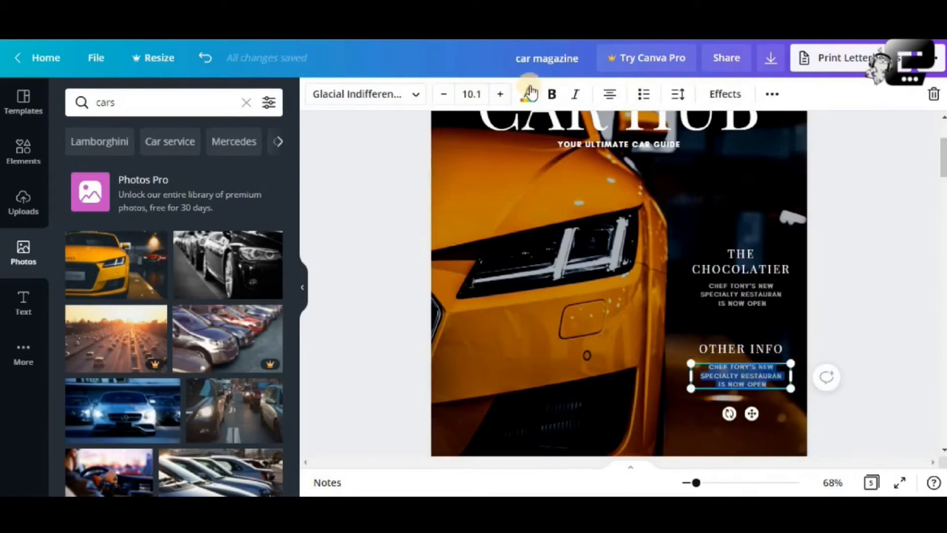
pyautogui.click(526, 93)
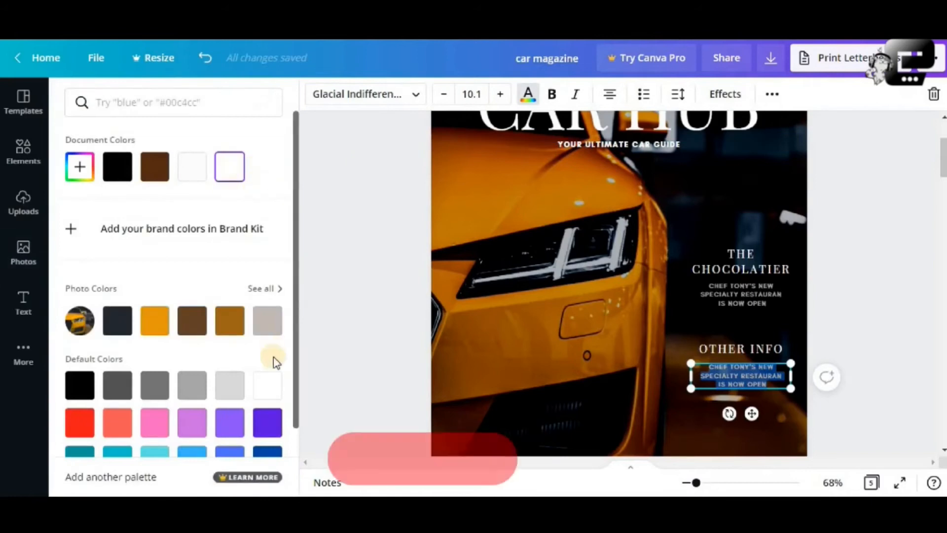
pyautogui.click(267, 385)
pyautogui.click(752, 303)
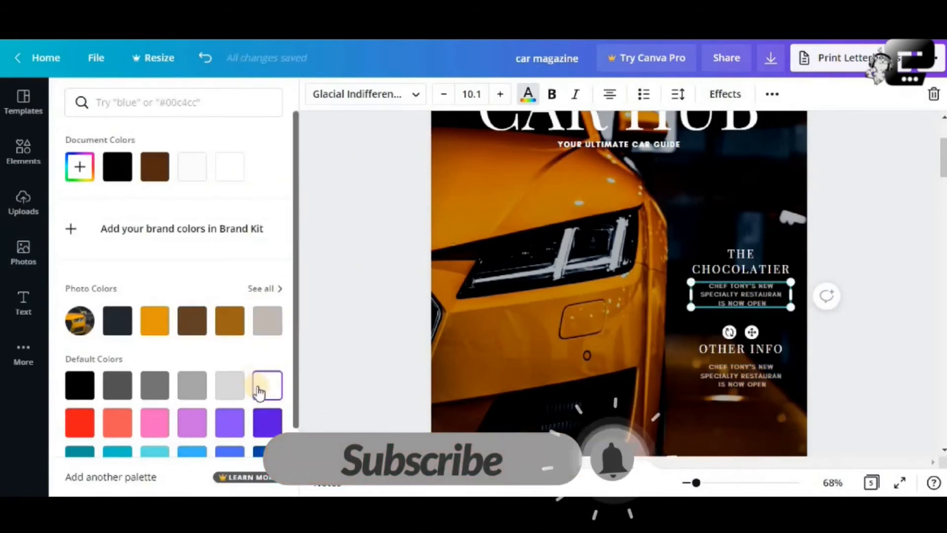
# - Set the text color of the description under OTHER INFO to the bright orange taken from the car photo
pyautogui.click(735, 378)
pyautogui.click(855, 363)
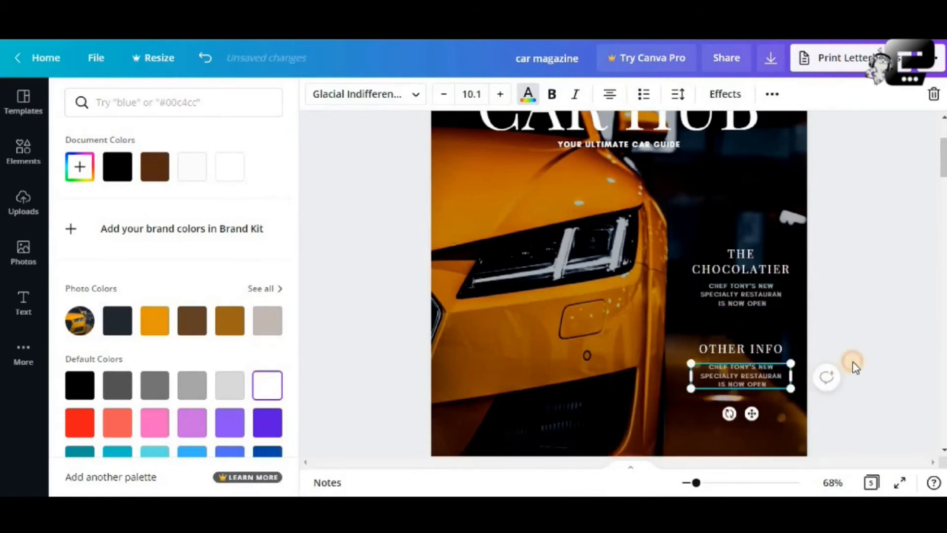
pyautogui.click(524, 96)
pyautogui.click(157, 321)
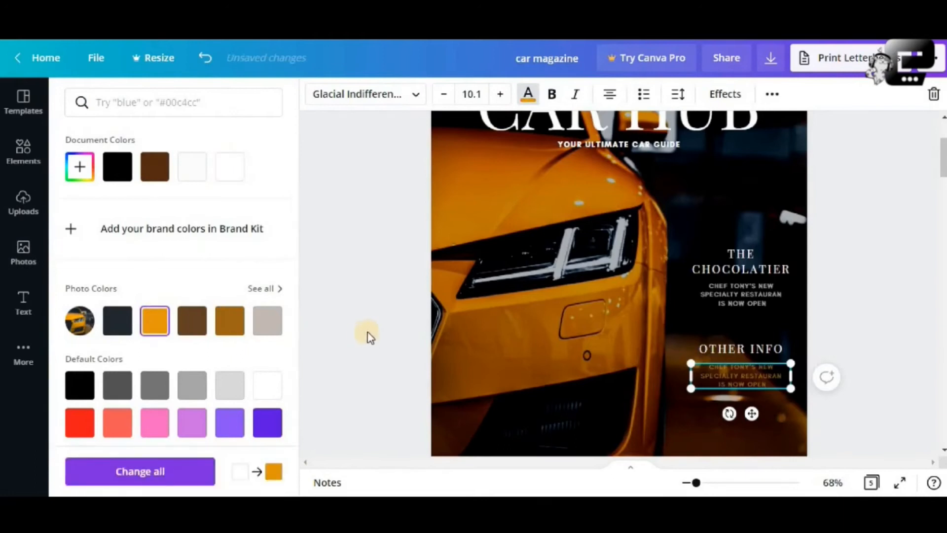
pyautogui.click(612, 250)
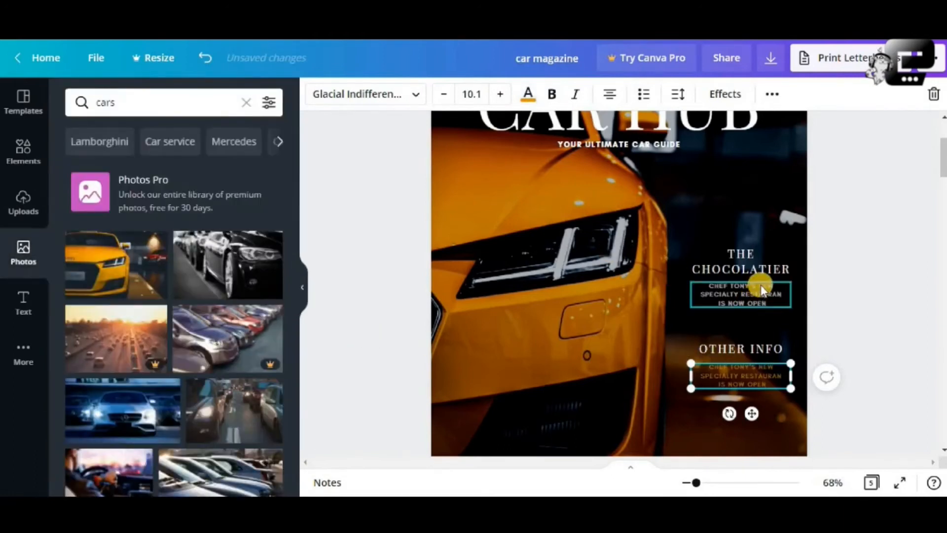
# - Set the text color of the description under THE CHOCOLATIER to the bright orange taken from the car photo
pyautogui.click(709, 292)
pyautogui.click(528, 94)
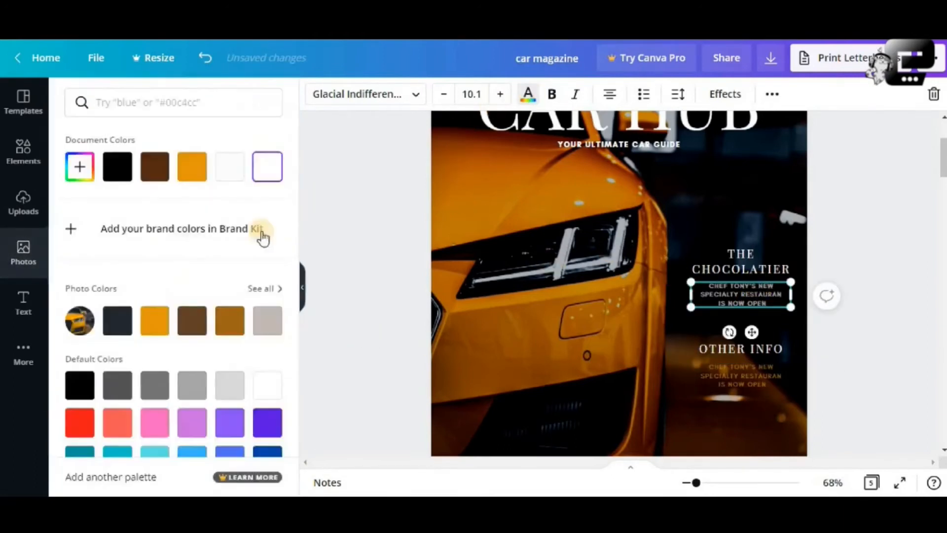
pyautogui.click(154, 332)
pyautogui.click(874, 323)
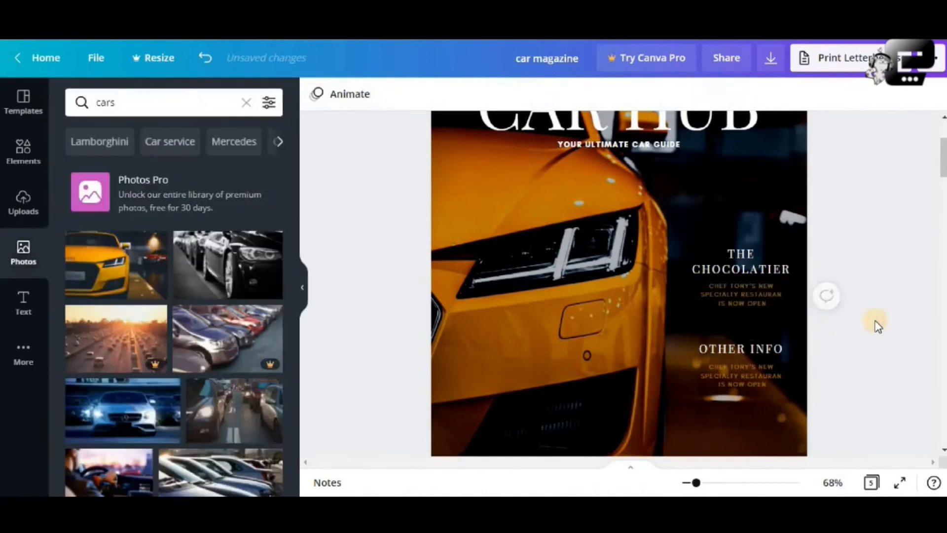
# - Look over the cover from the CAR HUB title down to the OTHER INFO block to check the matching description colors
pyautogui.scroll(-1, 860, 325)
pyautogui.scroll(-2, 859, 326)
pyautogui.scroll(4, 859, 325)
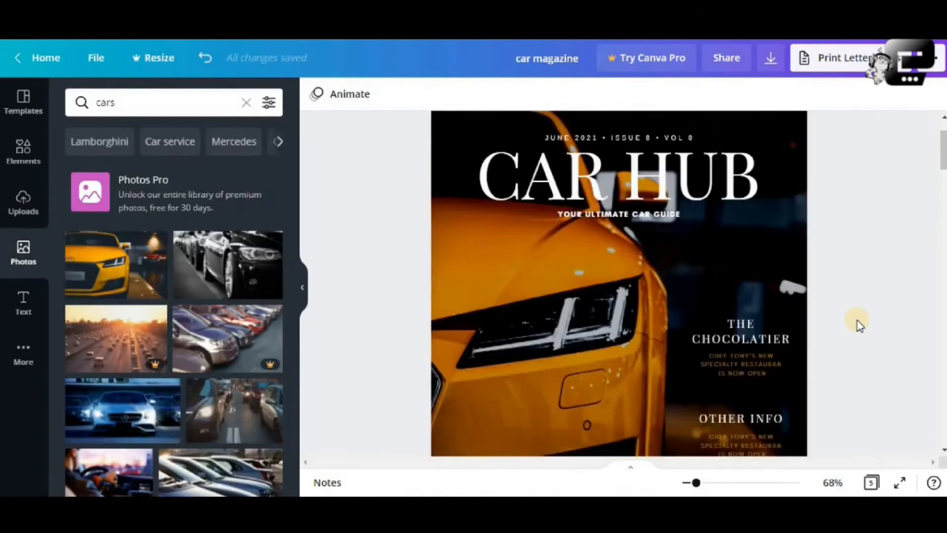
pyautogui.scroll(-2, 858, 323)
pyautogui.scroll(2, 856, 321)
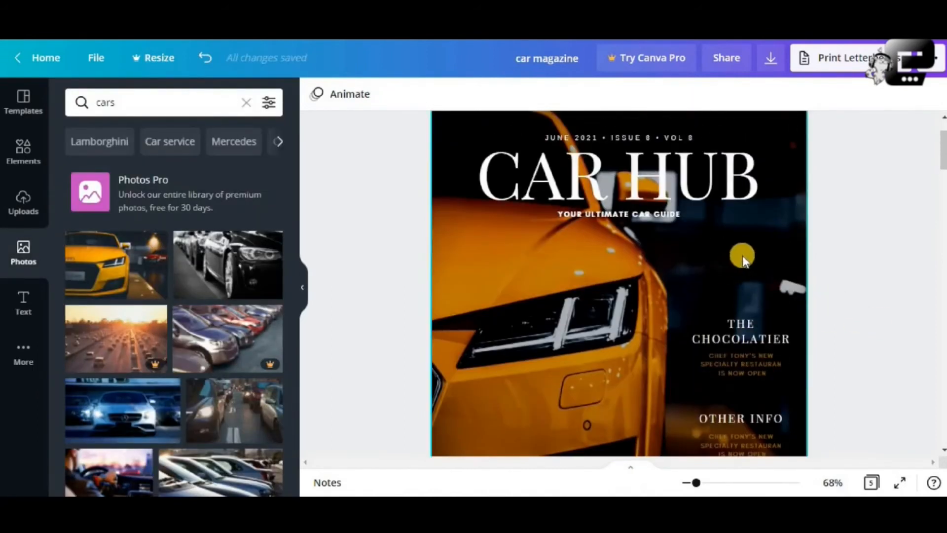
pyautogui.scroll(-4, 741, 255)
pyautogui.scroll(3, 742, 255)
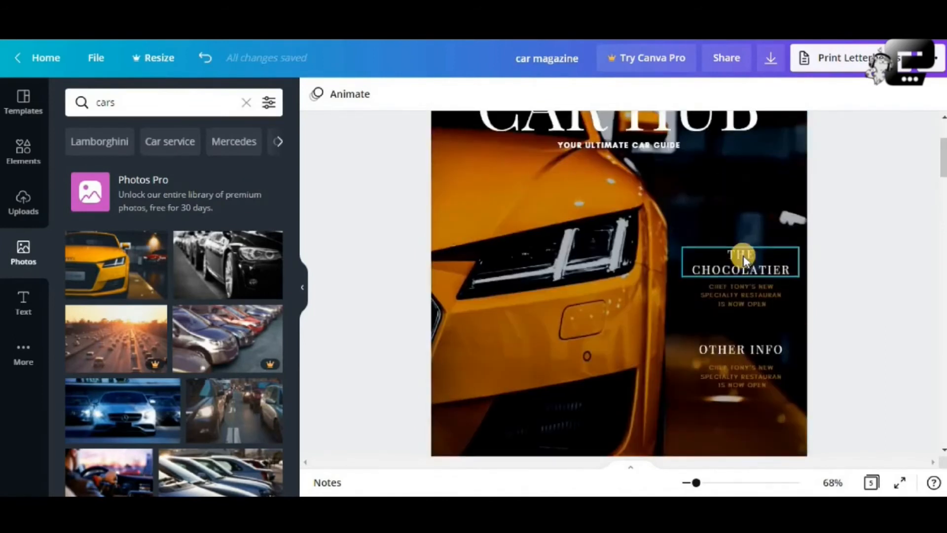
pyautogui.scroll(3, 829, 256)
pyautogui.scroll(-3, 828, 256)
pyautogui.scroll(3, 831, 256)
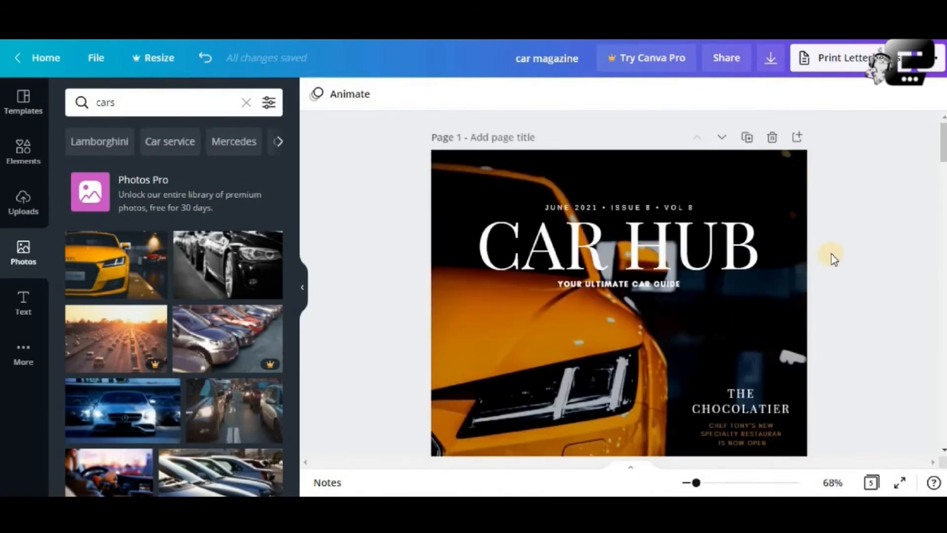
pyautogui.scroll(-3, 835, 285)
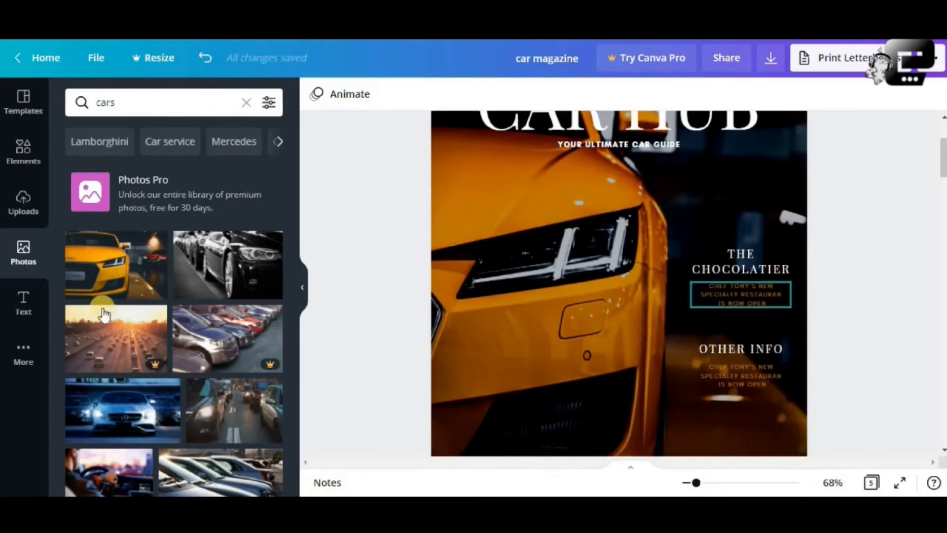
# - Search the elements for qr code and place the first free QR code graphic over the car's bumper area on the cover
pyautogui.moveTo(127, 276); pyautogui.dragTo(457, 262)
pyautogui.click(19, 148)
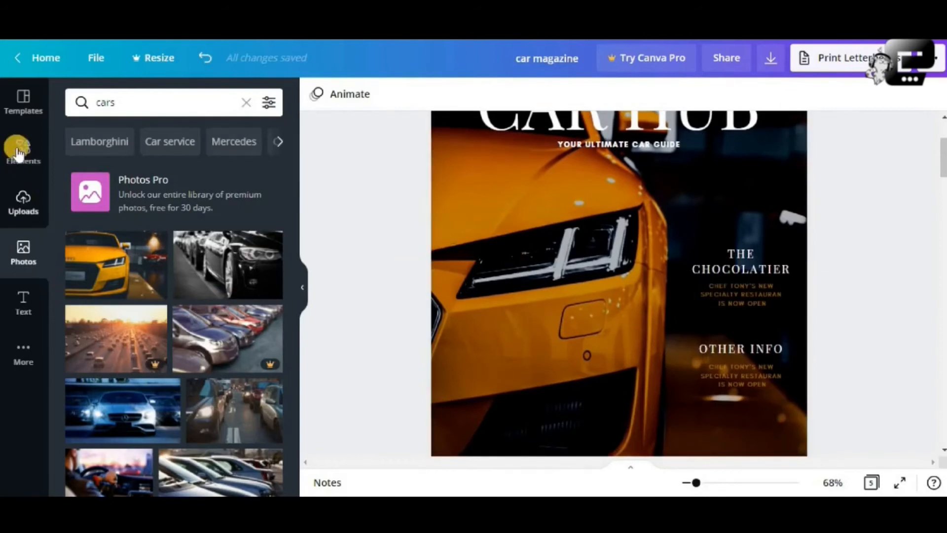
pyautogui.click(168, 108)
pyautogui.click(336, 203)
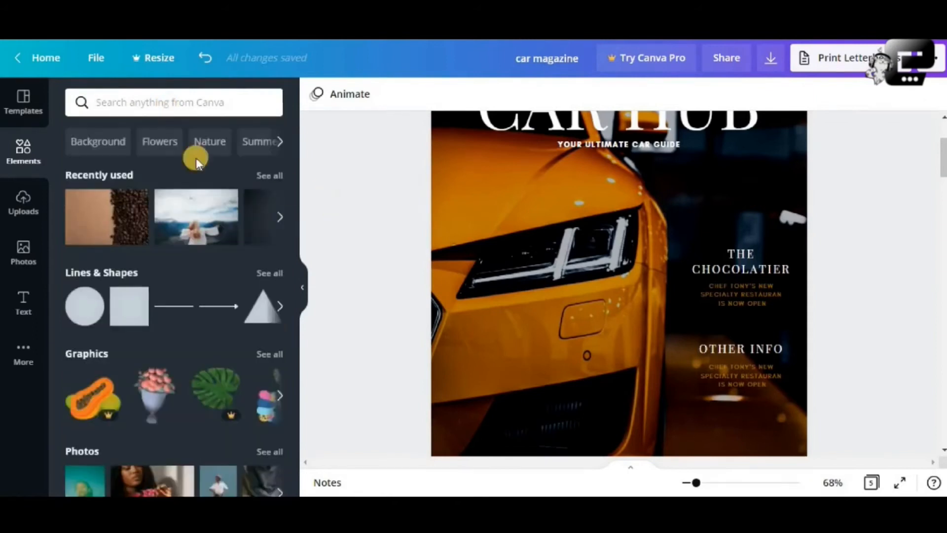
pyautogui.click(158, 101)
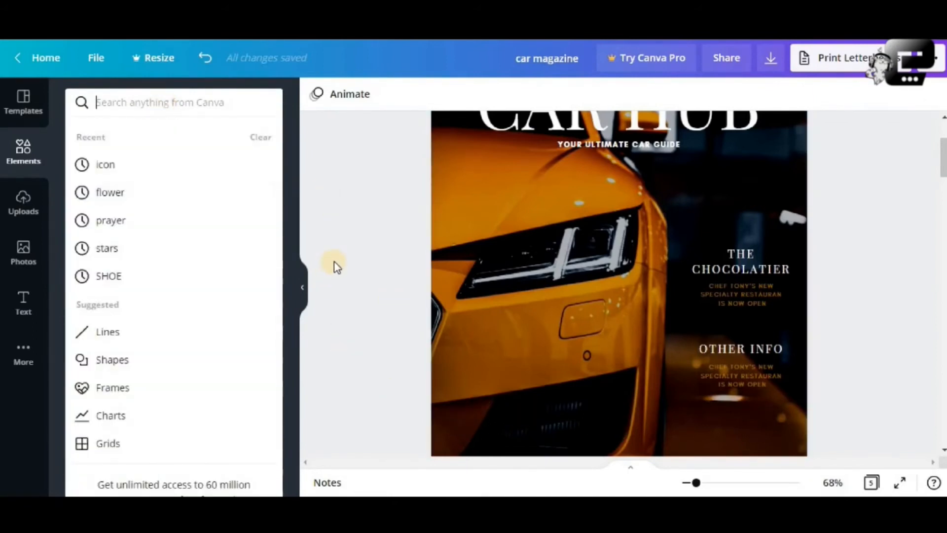
pyautogui.write('qr c')
pyautogui.write('i')
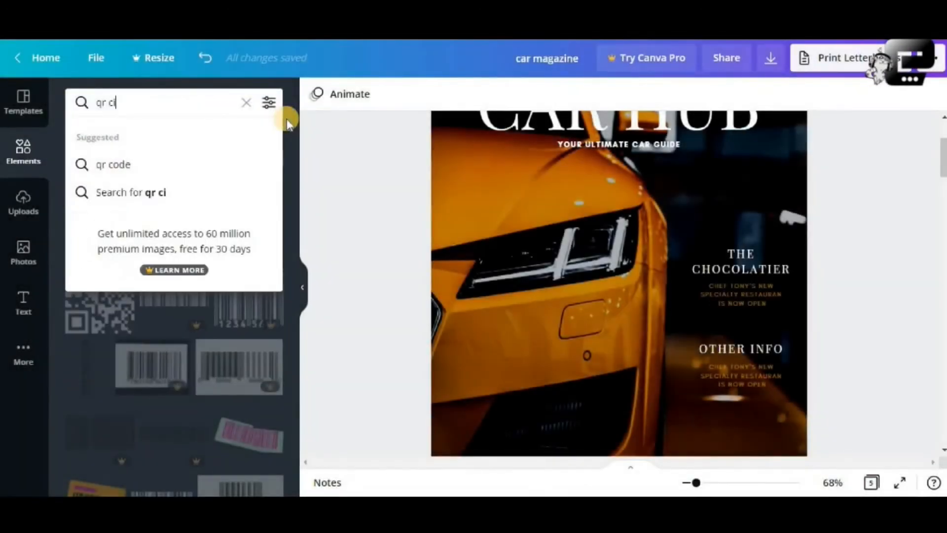
pyautogui.press('BackSpace')
pyautogui.write('ode')
pyautogui.press('Return')
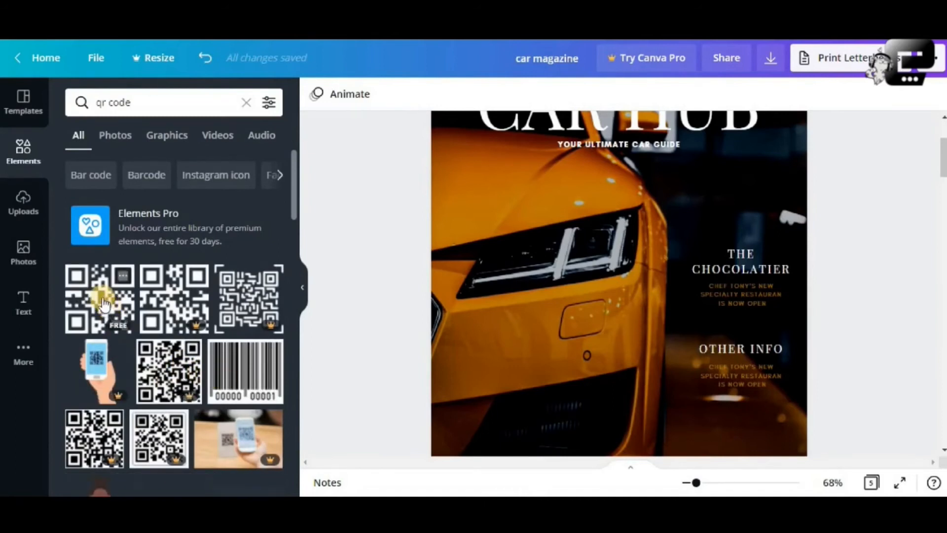
pyautogui.moveTo(104, 304); pyautogui.dragTo(479, 324)
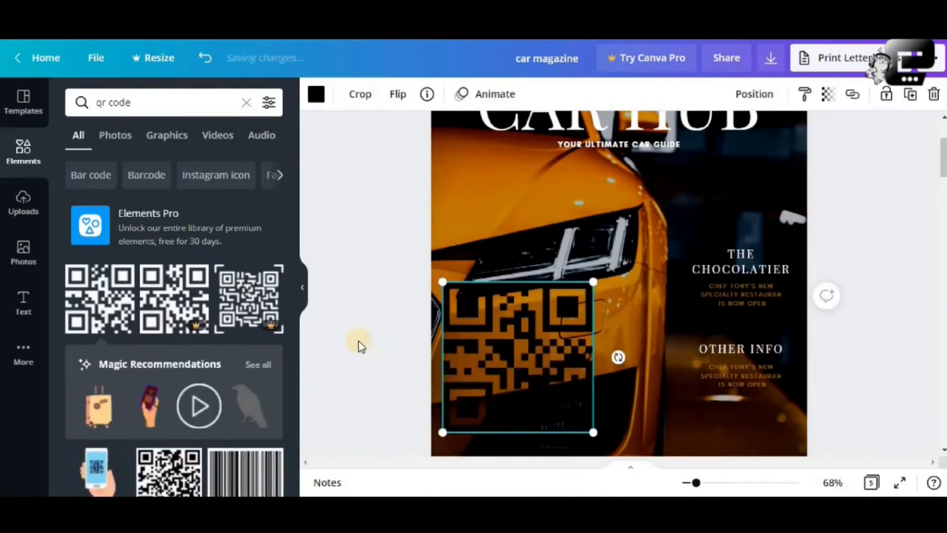
# - Set the color of the QR code graphic to the default white
pyautogui.scroll(-4, 191, 426)
pyautogui.scroll(3, 534, 356)
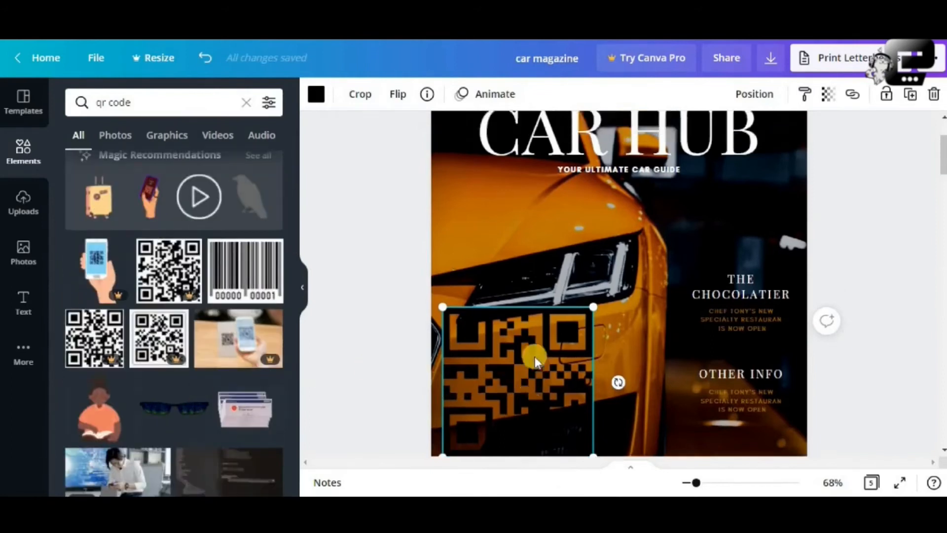
pyautogui.scroll(-3, 498, 309)
pyautogui.click(315, 97)
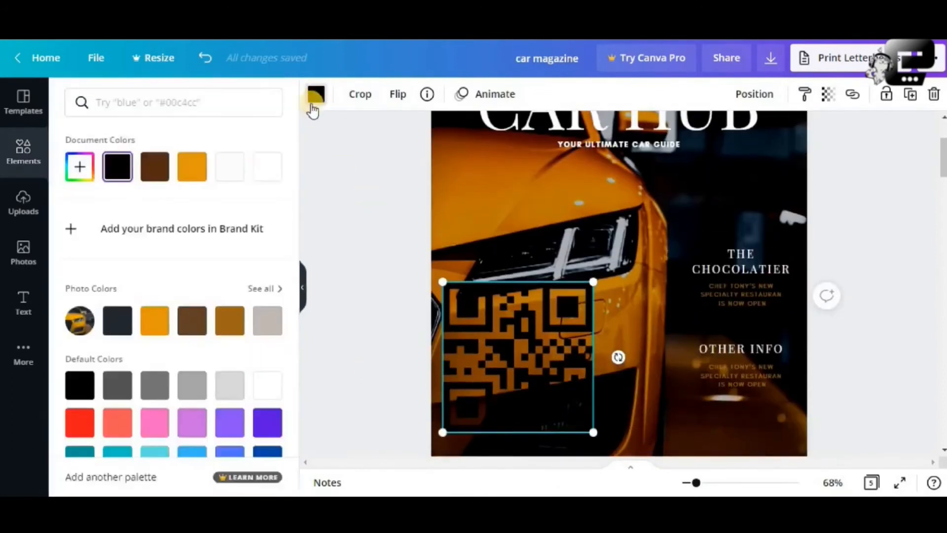
pyautogui.click(264, 385)
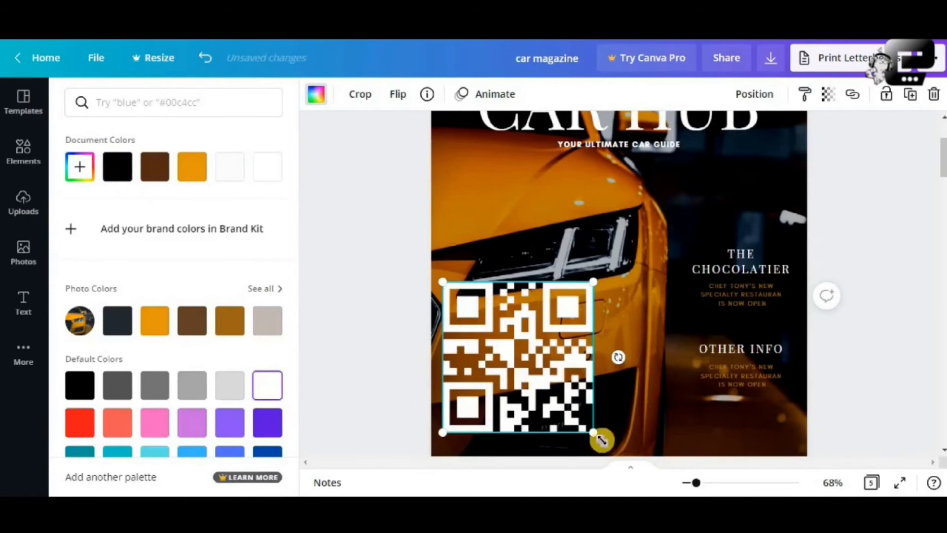
# - Shrink the QR code to about a tenth of the page width and place it in the cover's bottom-right corner
pyautogui.moveTo(596, 435)
pyautogui.mouseDown()
pyautogui.moveTo(568, 397)
pyautogui.moveTo(612, 424)
pyautogui.moveTo(592, 421)
pyautogui.moveTo(593, 433)
pyautogui.mouseUp()
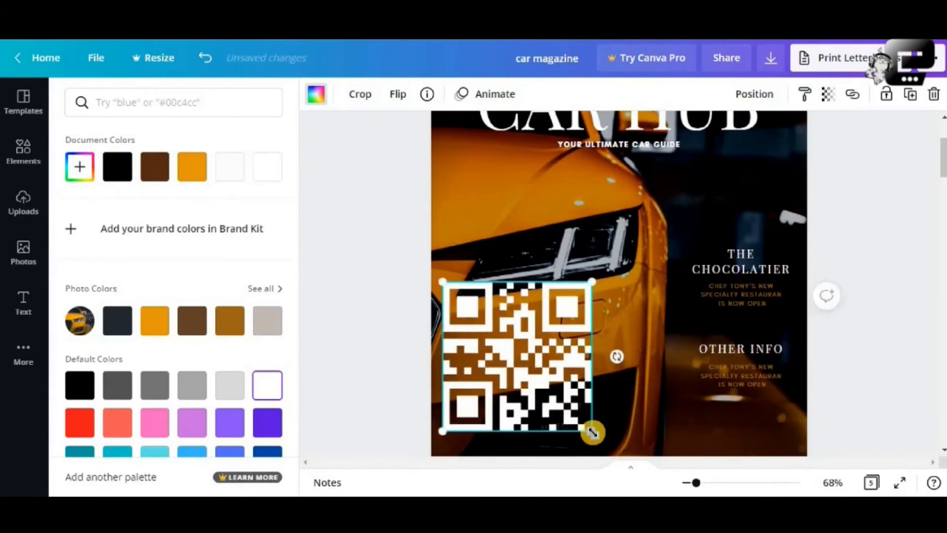
pyautogui.moveTo(544, 358); pyautogui.dragTo(452, 302)
pyautogui.moveTo(469, 341); pyautogui.dragTo(760, 426)
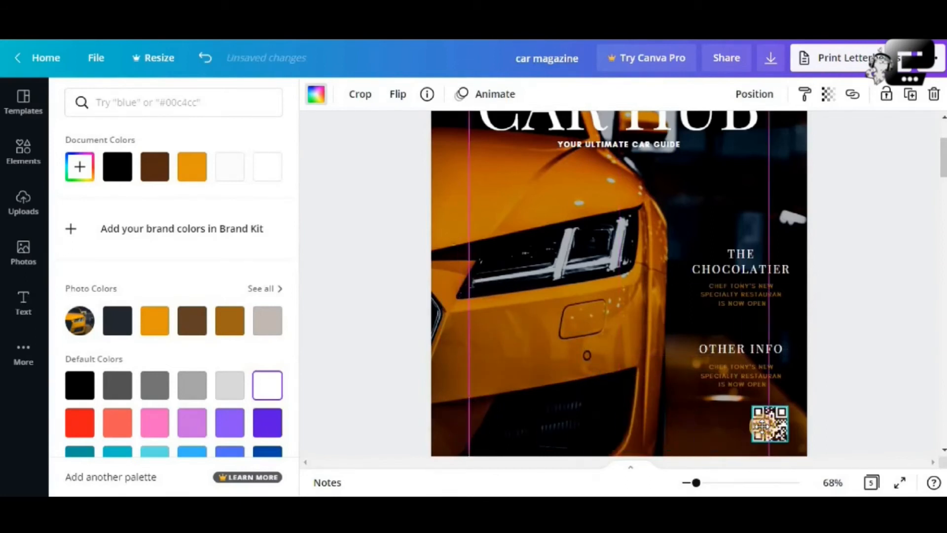
pyautogui.click(848, 348)
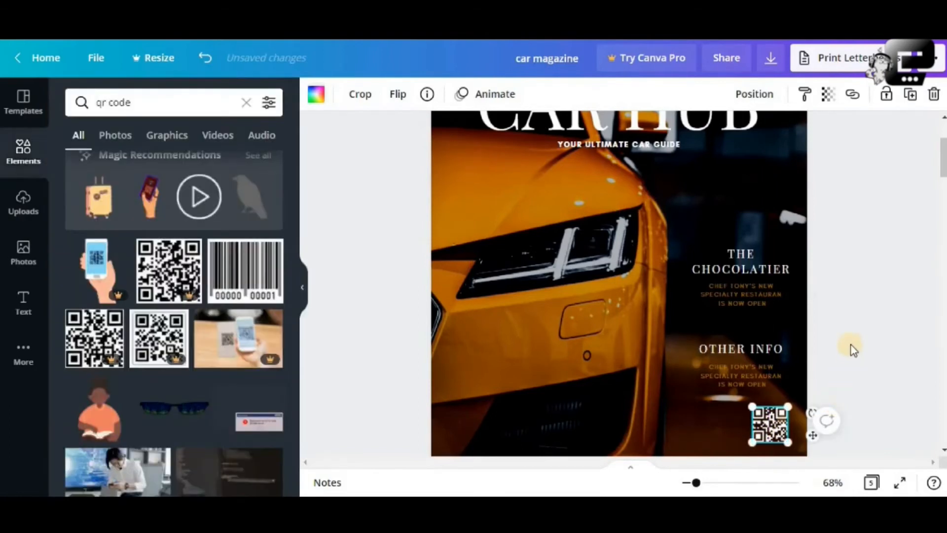
pyautogui.click(851, 345)
pyautogui.scroll(-5, 577, 350)
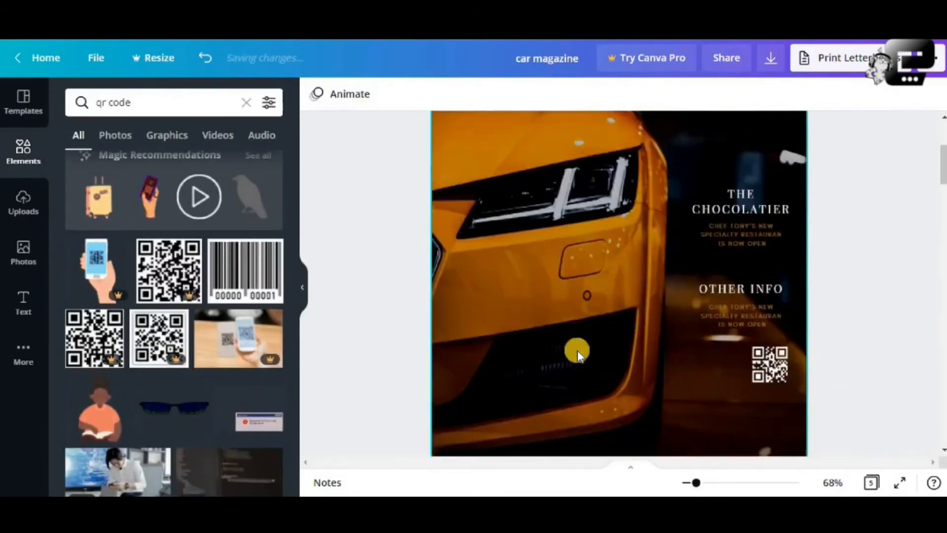
pyautogui.moveTo(760, 222); pyautogui.dragTo(764, 296)
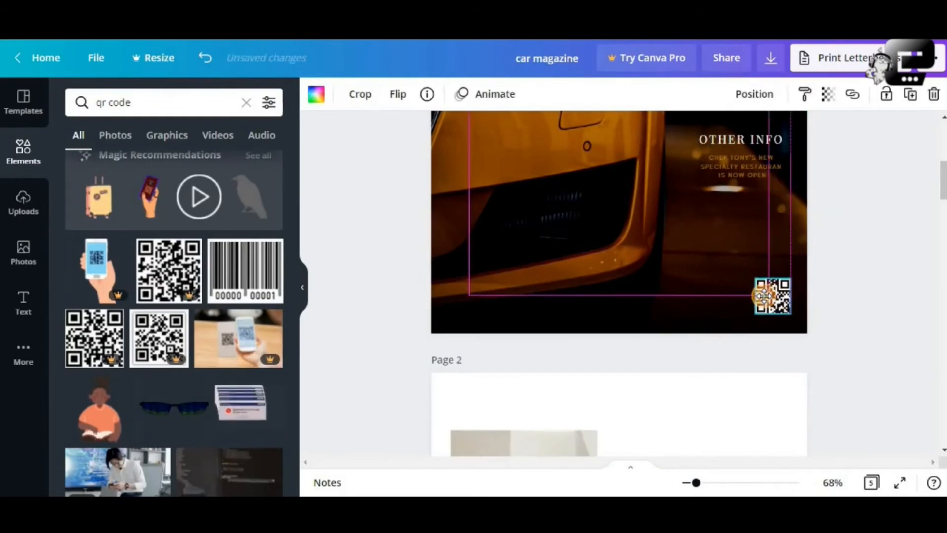
pyautogui.click(856, 269)
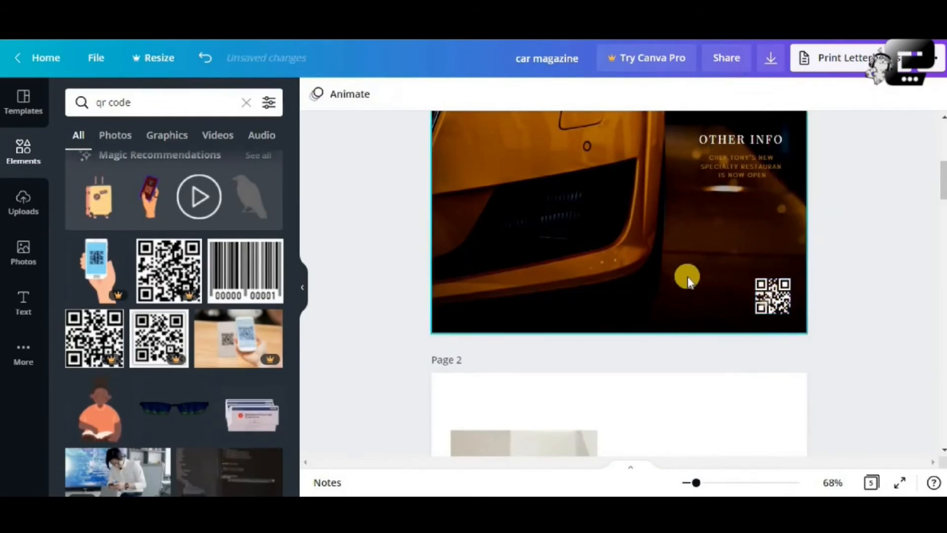
# - Enlarge the THE CHOCOLATIER heading to font size 37.1, extending it up and left over the car's headlight
pyautogui.scroll(5, 687, 277)
pyautogui.scroll(-3, 688, 276)
pyautogui.scroll(-2, 688, 276)
pyautogui.scroll(5, 687, 276)
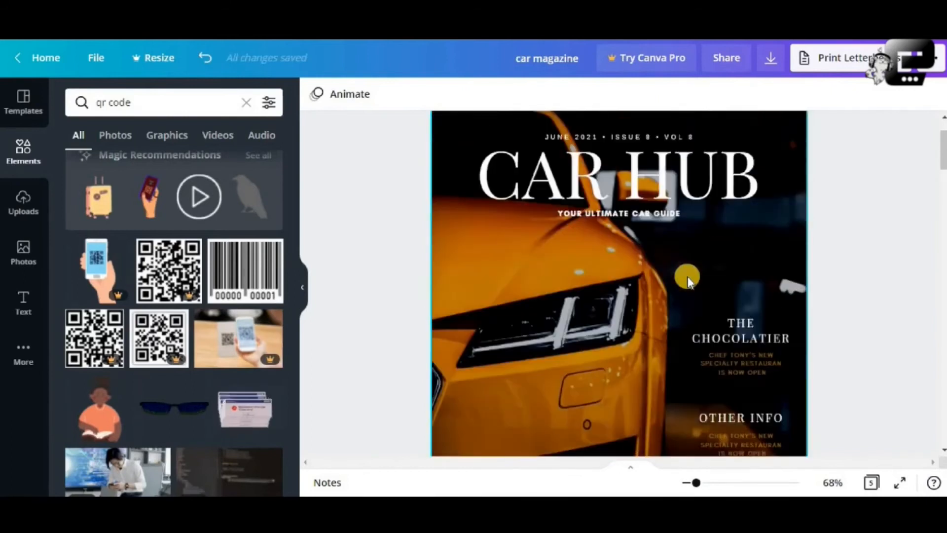
pyautogui.scroll(-1, 715, 275)
pyautogui.click(715, 275)
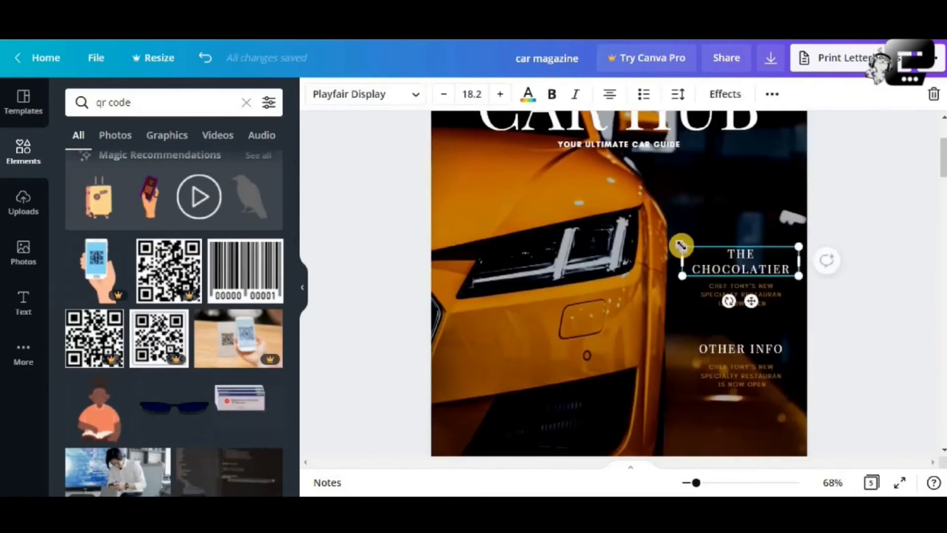
pyautogui.moveTo(681, 245); pyautogui.dragTo(553, 236)
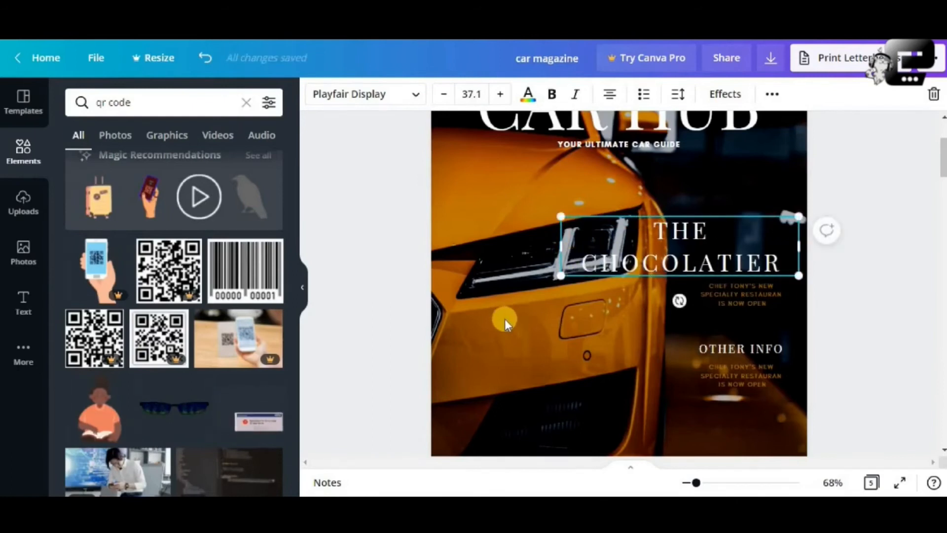
pyautogui.click(842, 314)
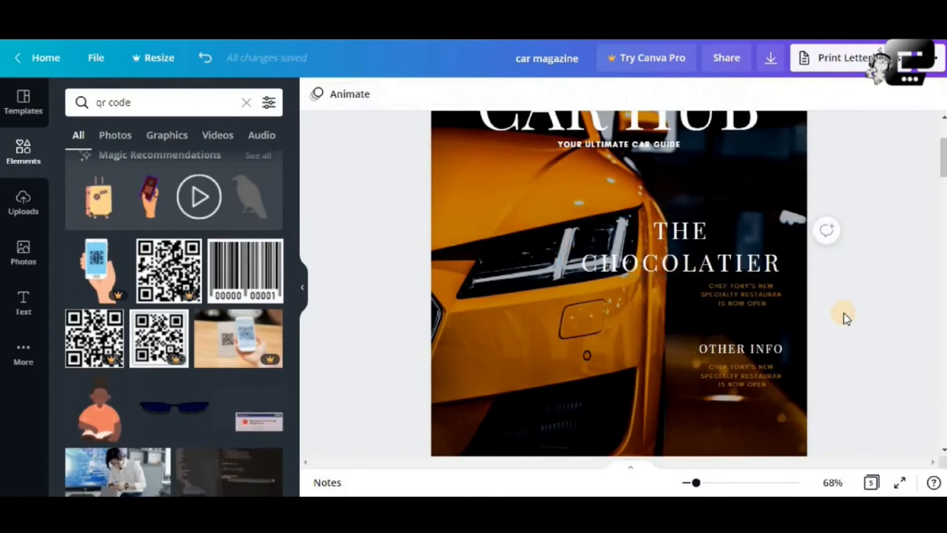
# - Enlarge the OTHER INFO heading moderately, extending it toward the left up to the edge of the car
pyautogui.click(720, 350)
pyautogui.moveTo(660, 339)
pyautogui.mouseDown()
pyautogui.moveTo(607, 333)
pyautogui.moveTo(668, 340)
pyautogui.moveTo(642, 338)
pyautogui.mouseUp()
pyautogui.click(895, 327)
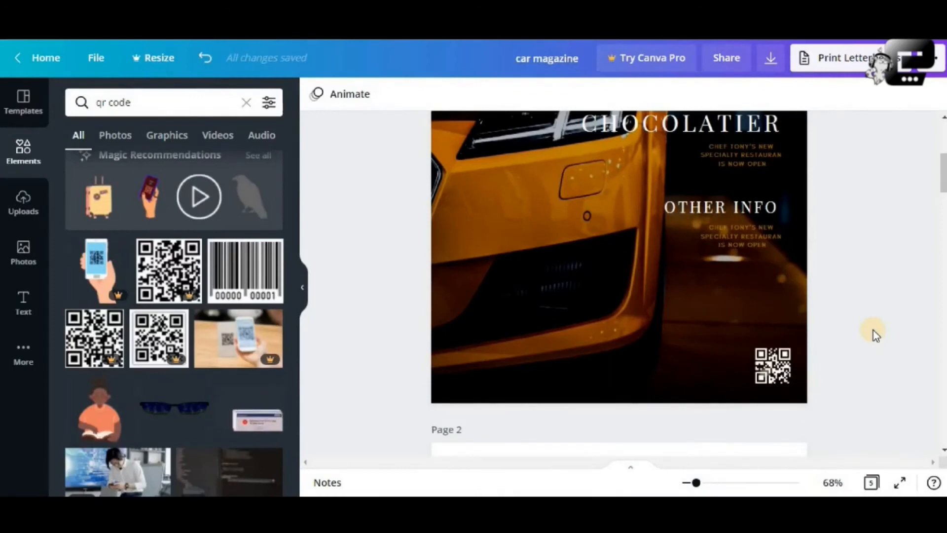
# - Examine the whole cover, including the enlarged headings, their descriptions and the QR code in the corner
pyautogui.scroll(-4, 874, 331)
pyautogui.scroll(8, 874, 330)
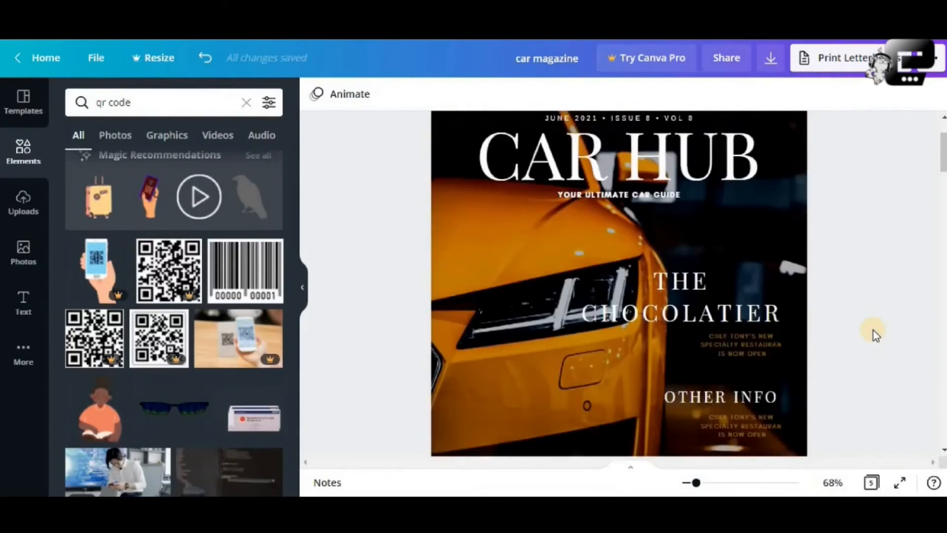
pyautogui.scroll(-3, 874, 331)
pyautogui.scroll(-3, 874, 330)
pyautogui.scroll(5, 874, 330)
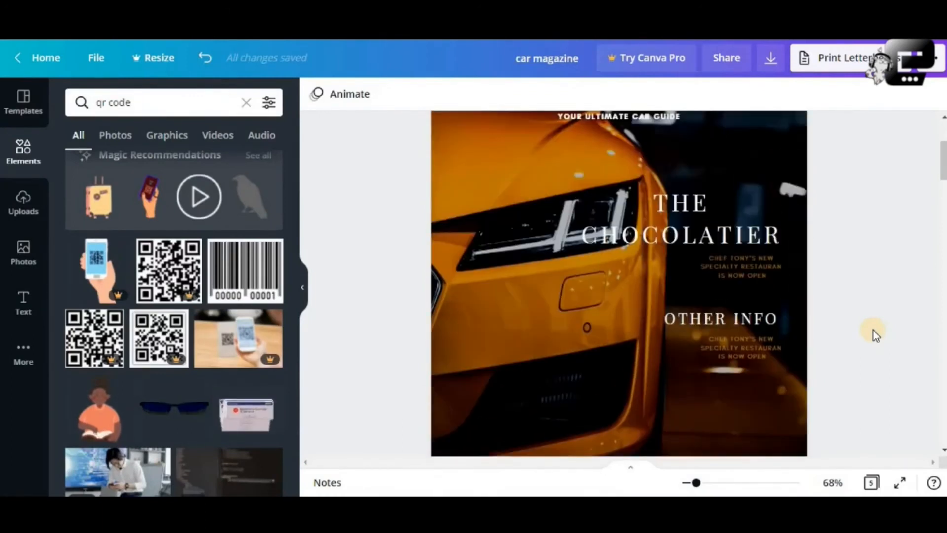
pyautogui.scroll(-3, 874, 330)
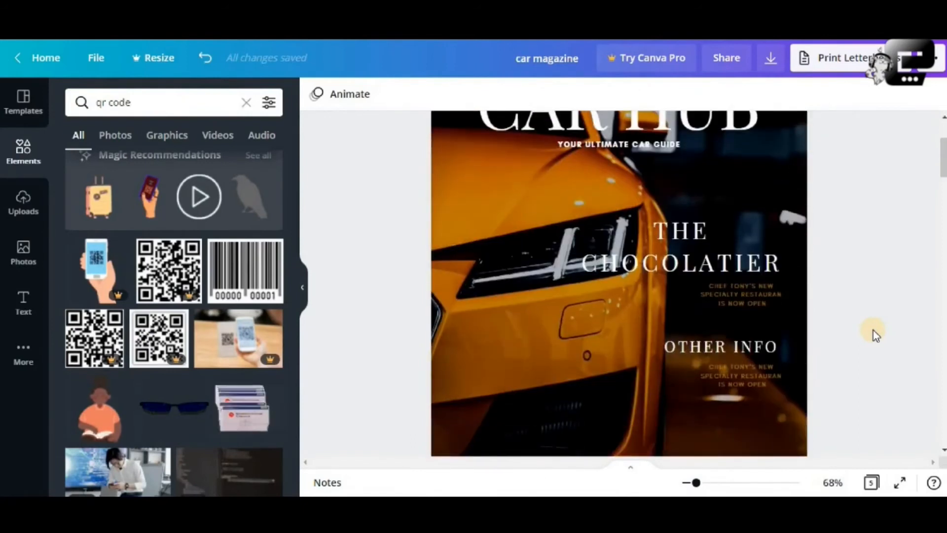
pyautogui.scroll(2, 874, 330)
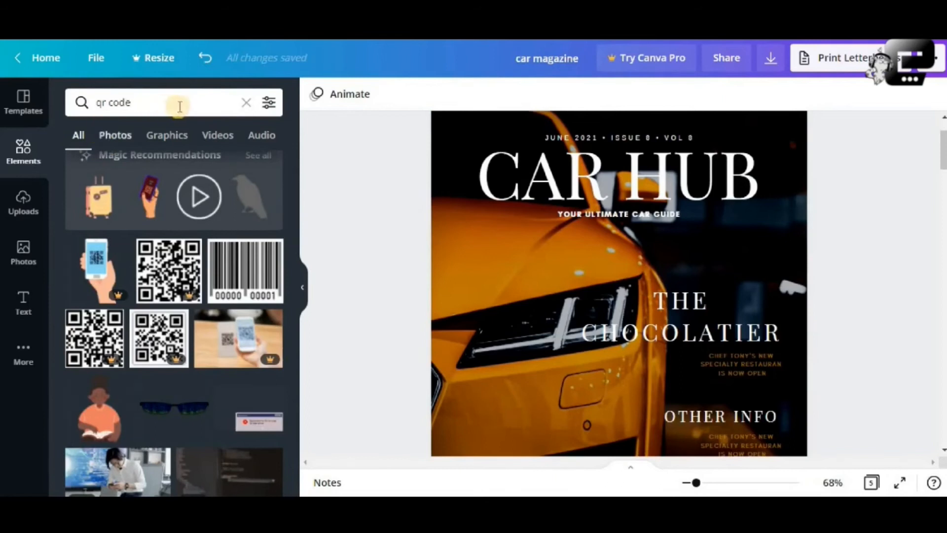
# - Clear the QR code search and search the photo library for fashion
pyautogui.click(246, 102)
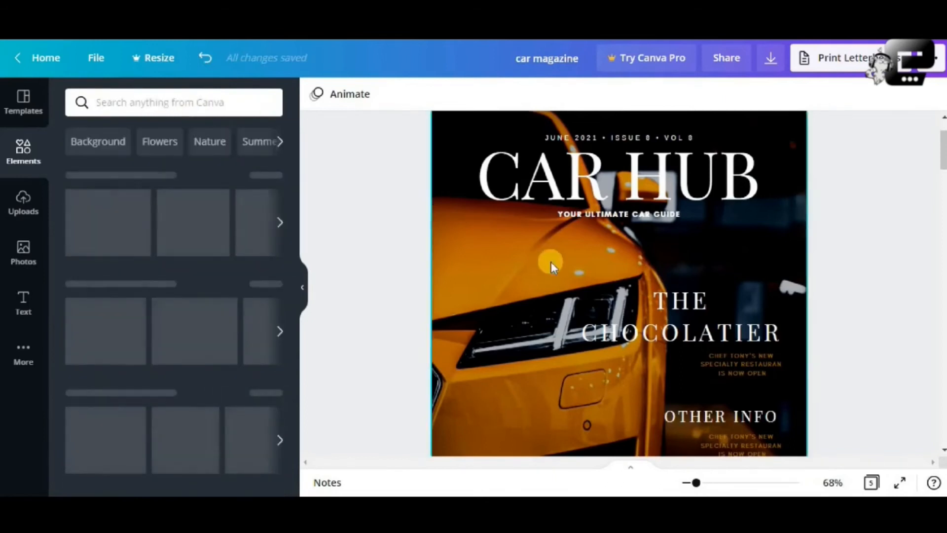
pyautogui.scroll(-4, 551, 261)
pyautogui.scroll(4, 550, 262)
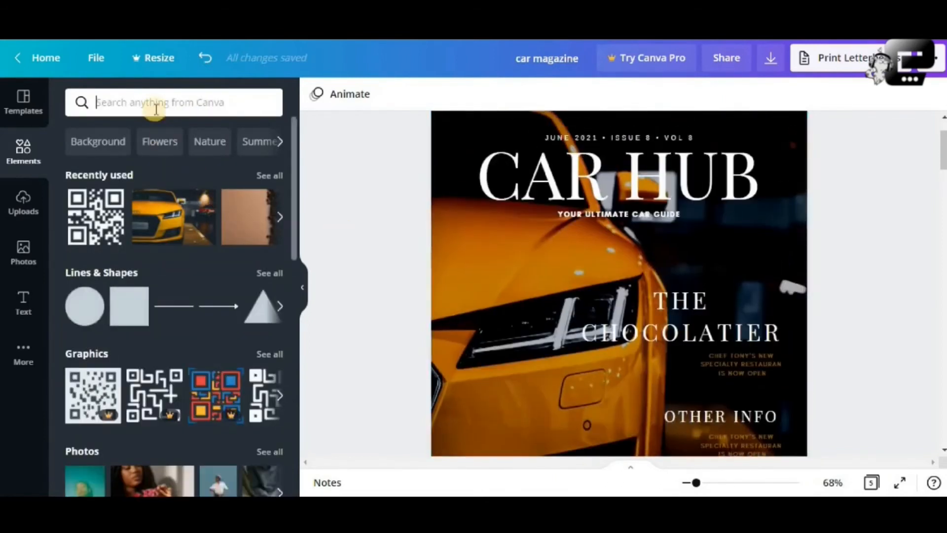
pyautogui.click(14, 251)
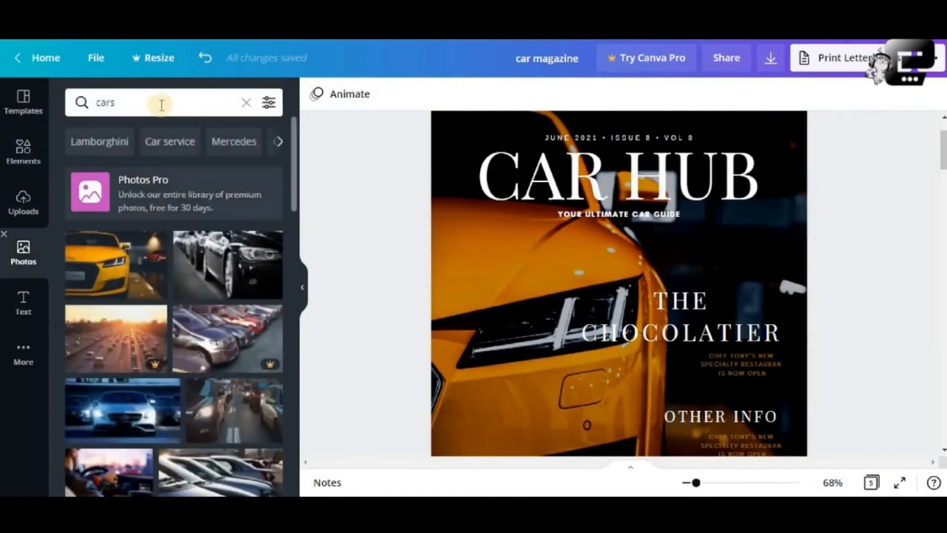
pyautogui.click(158, 101)
pyautogui.click(94, 107)
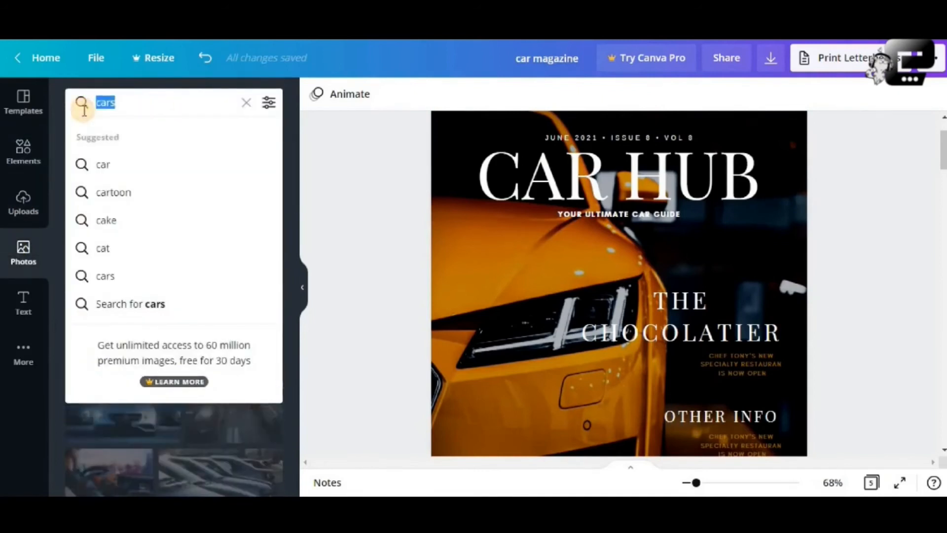
pyautogui.click(16, 258)
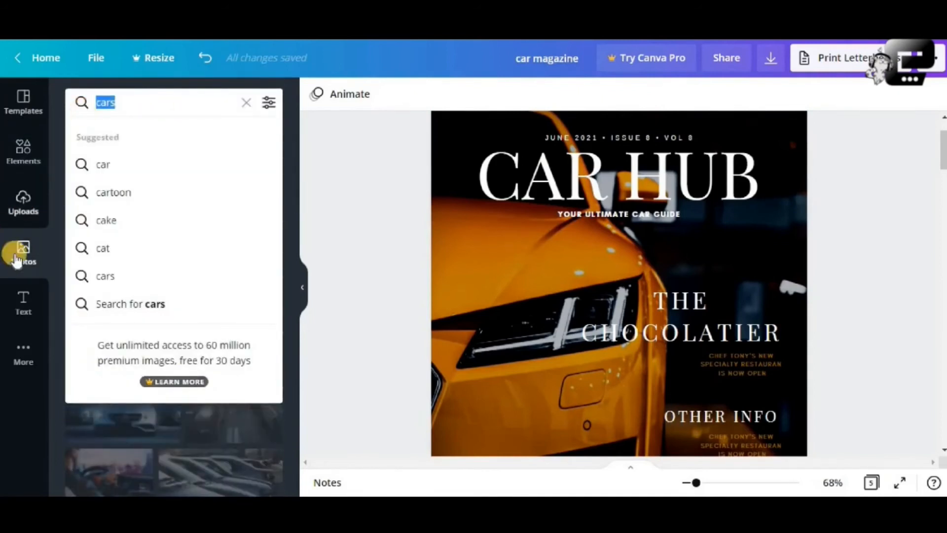
pyautogui.click(19, 263)
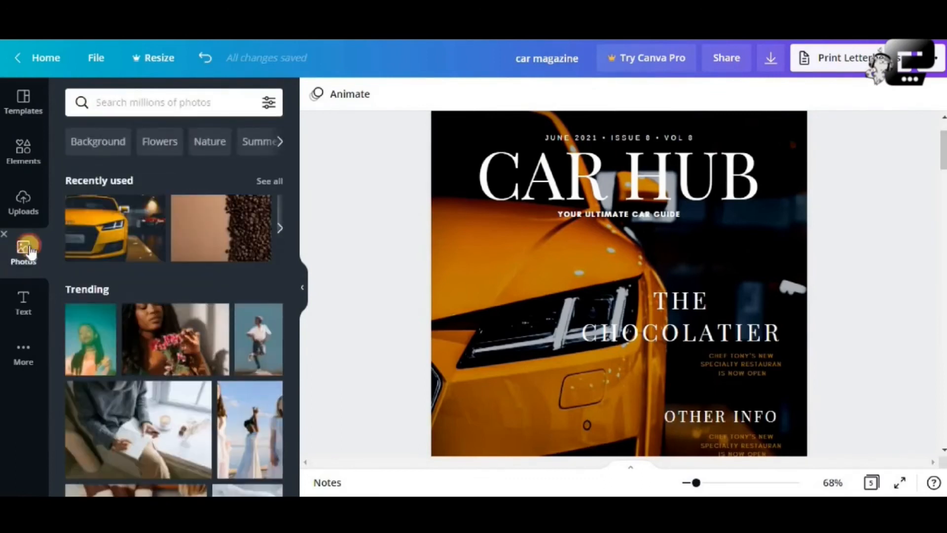
pyautogui.click(138, 106)
pyautogui.write('fashion')
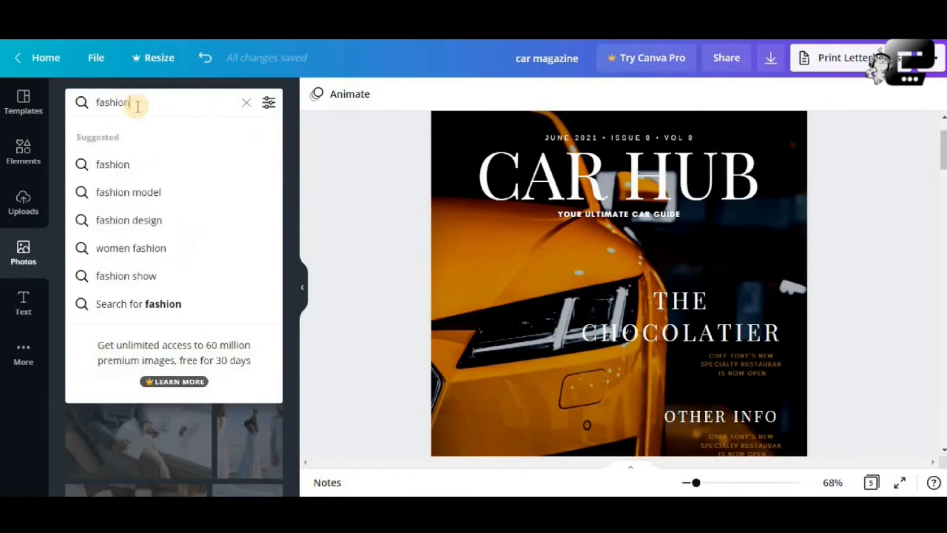
pyautogui.press('Return')
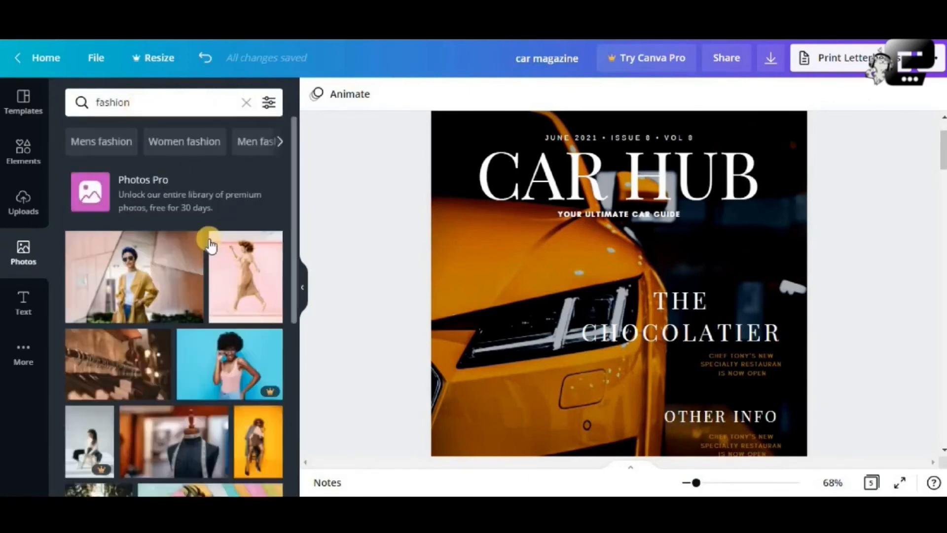
# - Add the free fashion photo of the woman in the pale yellow dress to the cover and set it as the page background
pyautogui.scroll(-3, 176, 269)
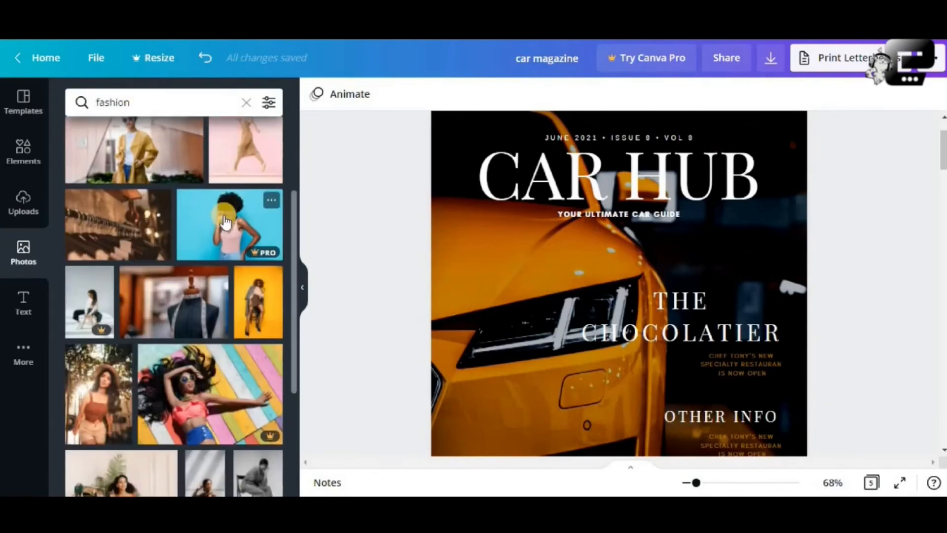
pyautogui.scroll(2, 260, 226)
pyautogui.scroll(-3, 237, 227)
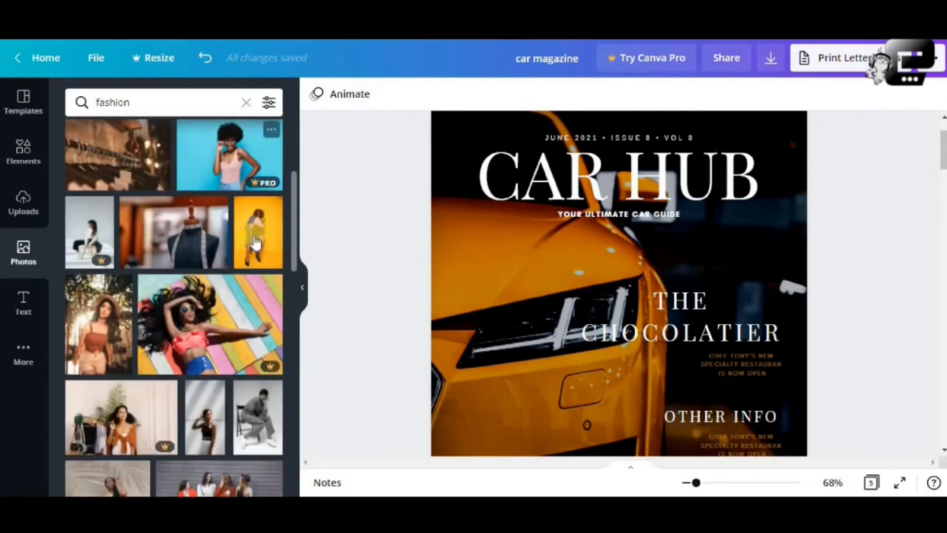
pyautogui.scroll(-3, 236, 251)
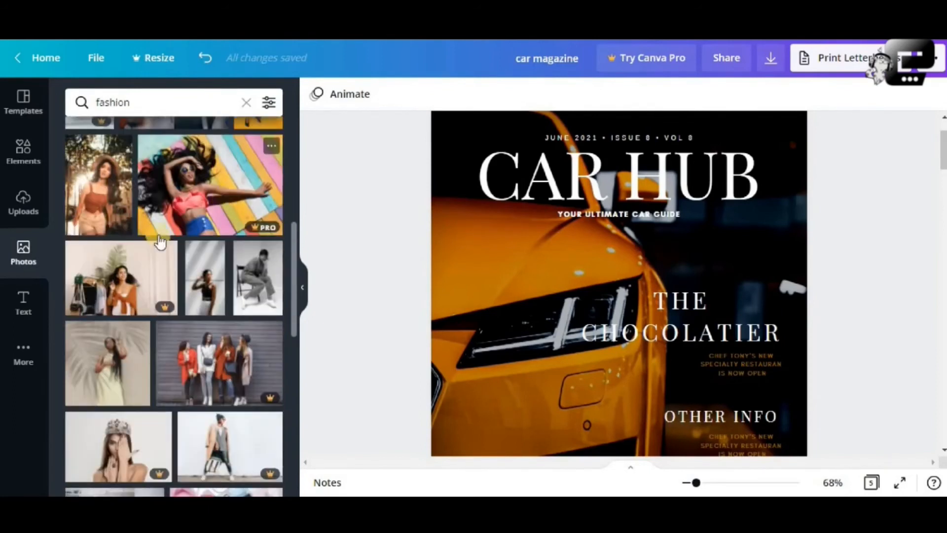
pyautogui.scroll(-2, 183, 275)
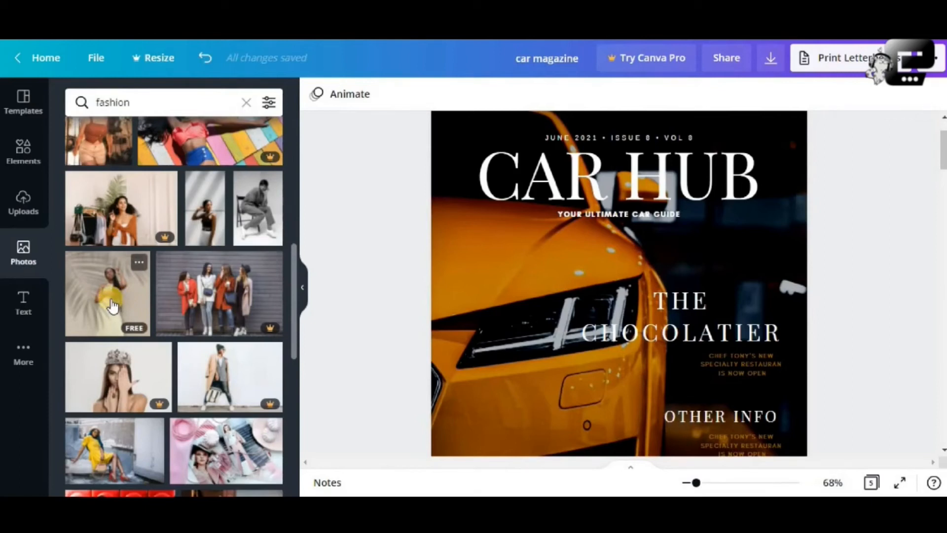
pyautogui.scroll(-2, 113, 306)
pyautogui.click(115, 239)
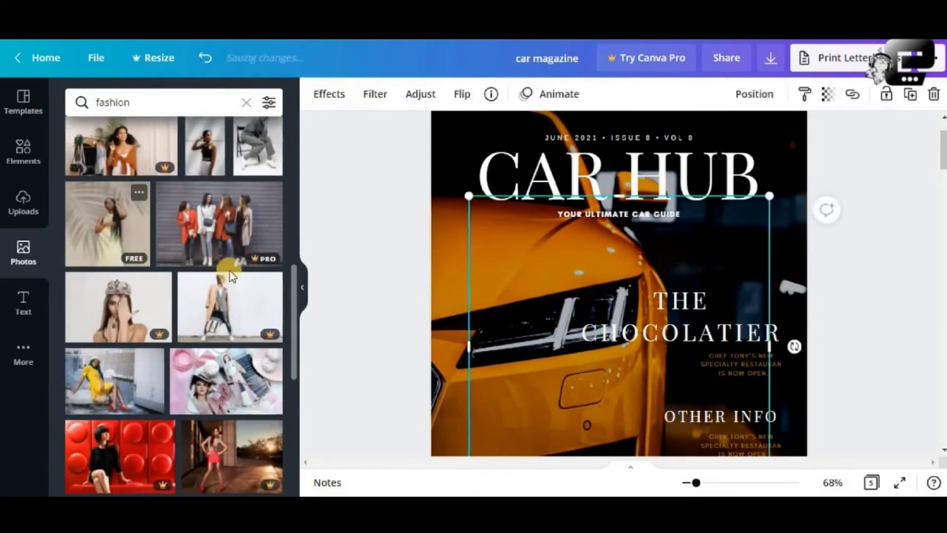
pyautogui.moveTo(525, 247); pyautogui.dragTo(509, 217)
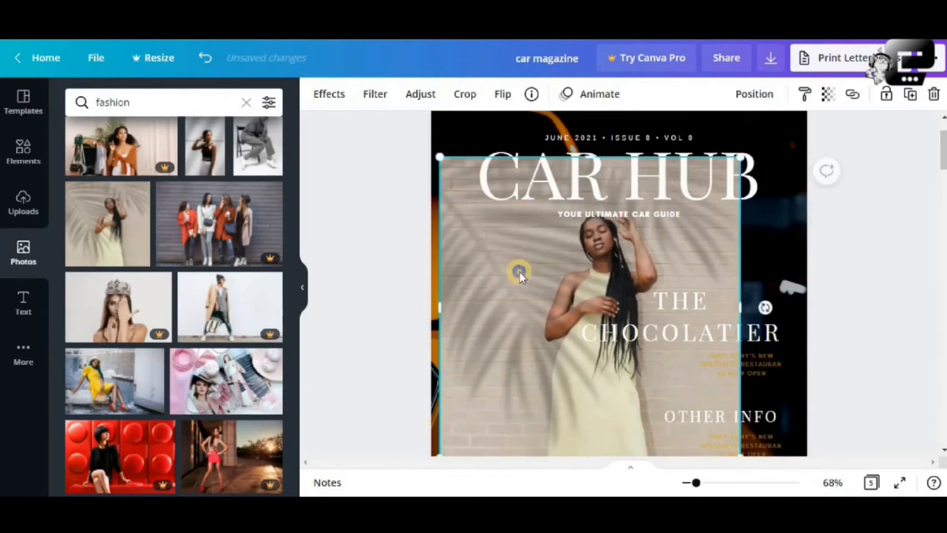
pyautogui.rightClick(519, 271)
pyautogui.click(622, 474)
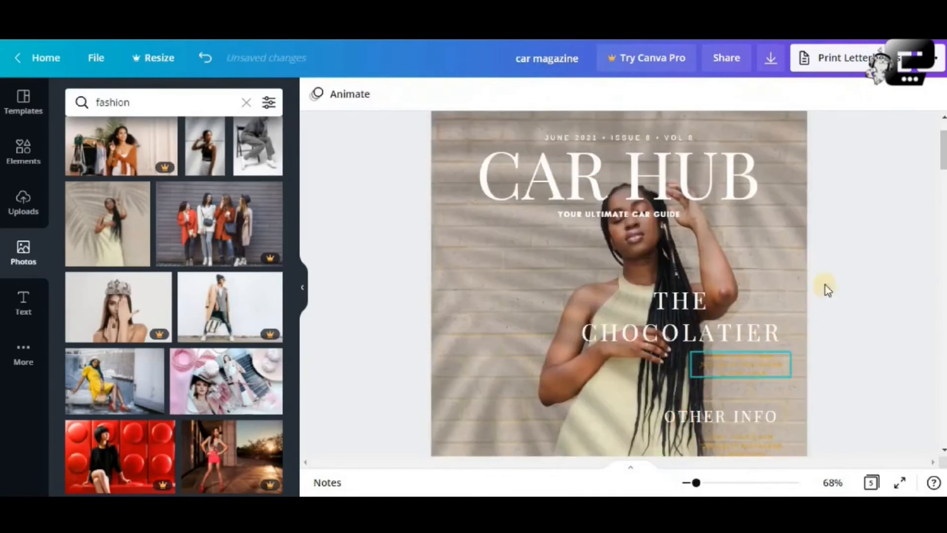
# - Darken the fashion background photo by setting its brightness to -47, and check the whole cover
pyautogui.click(457, 231)
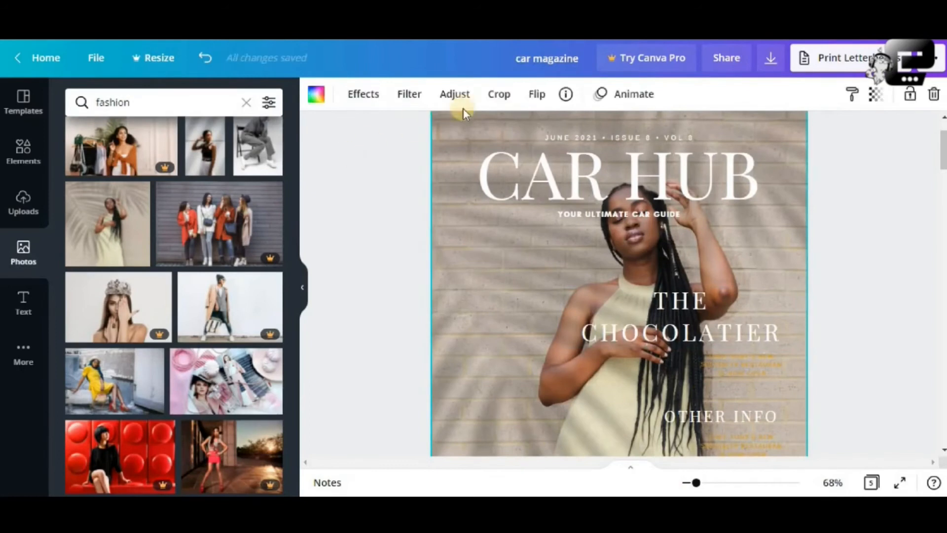
pyautogui.moveTo(170, 132); pyautogui.dragTo(159, 140)
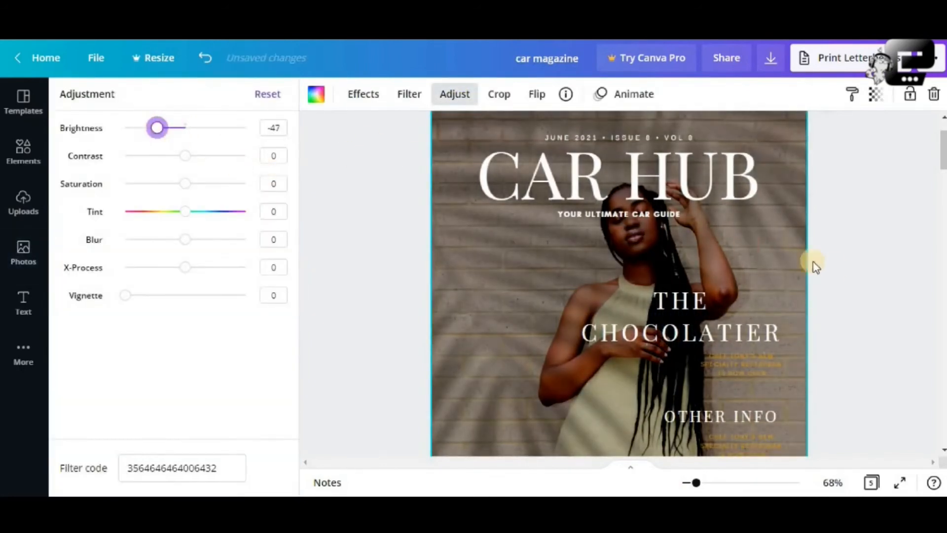
pyautogui.click(839, 267)
pyautogui.scroll(-4, 839, 269)
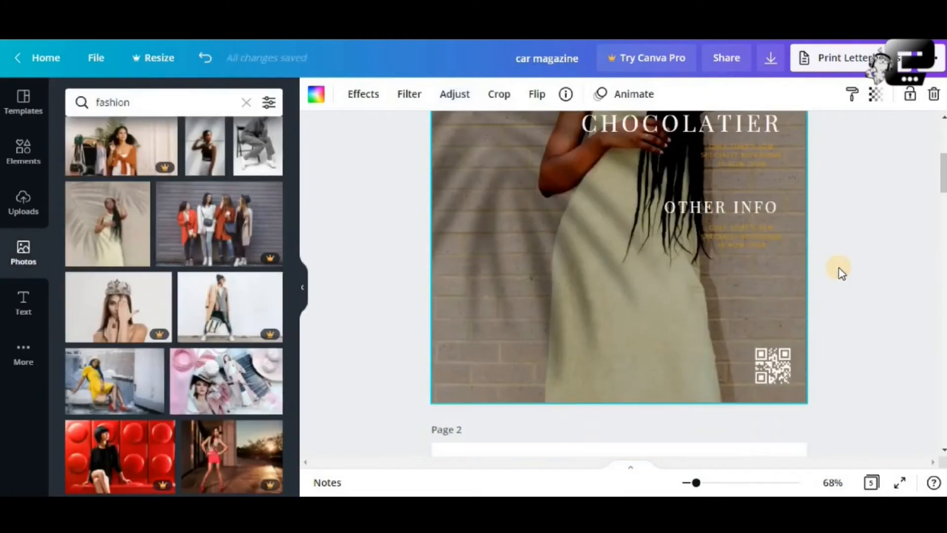
pyautogui.scroll(4, 840, 256)
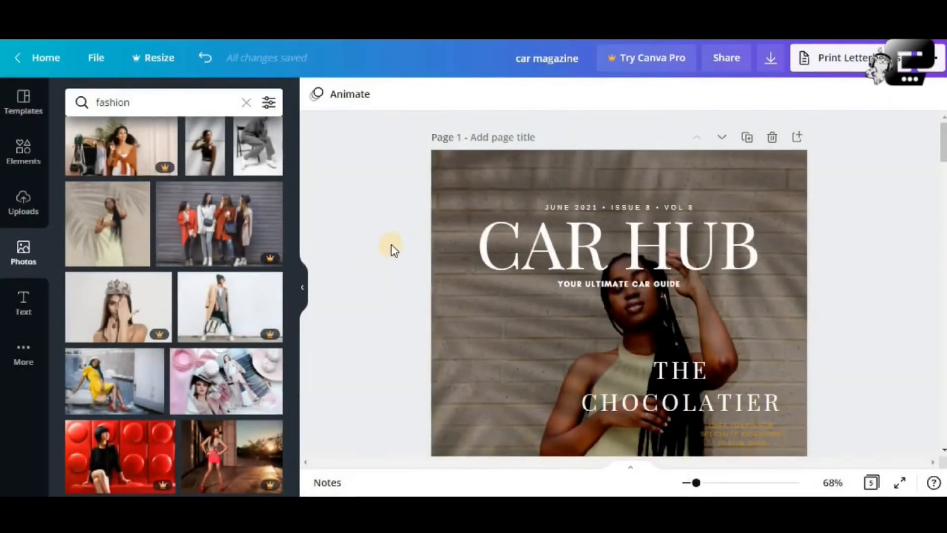
# - Open the media upload from the device, and close the file chooser without picking a file
pyautogui.click(11, 213)
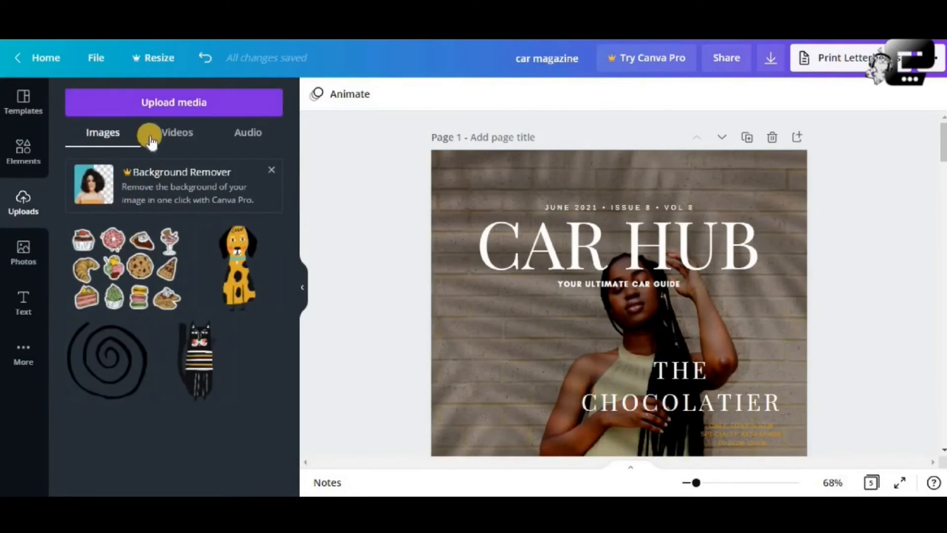
pyautogui.click(180, 107)
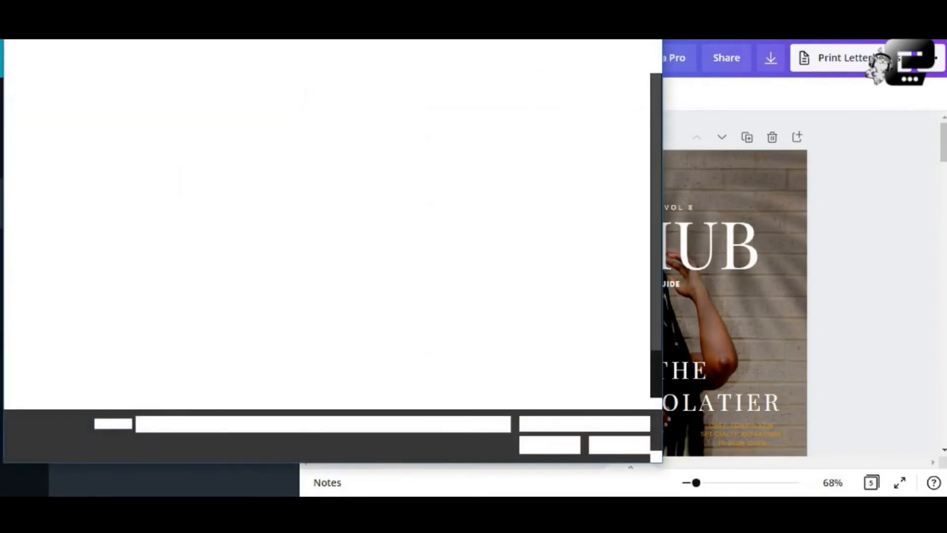
pyautogui.doubleClick(463, 251)
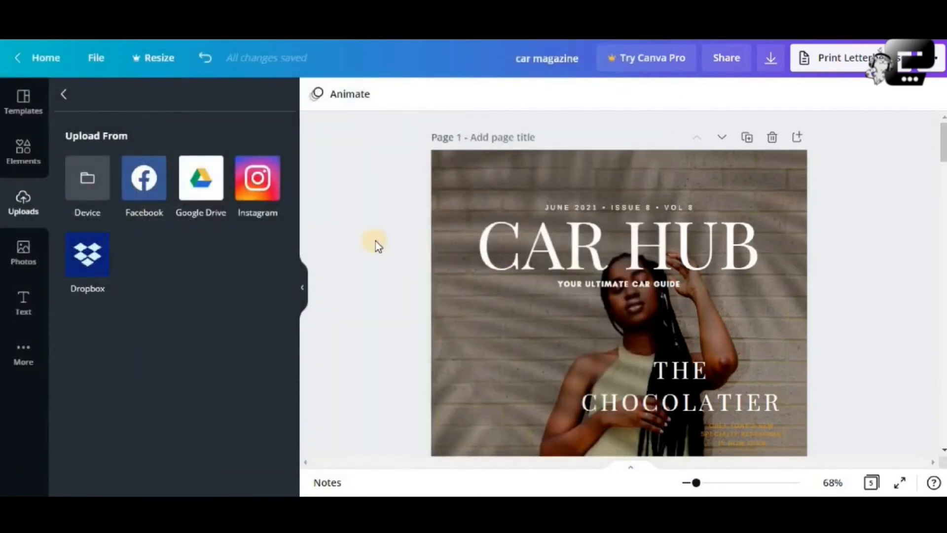
pyautogui.scroll(-3, 432, 217)
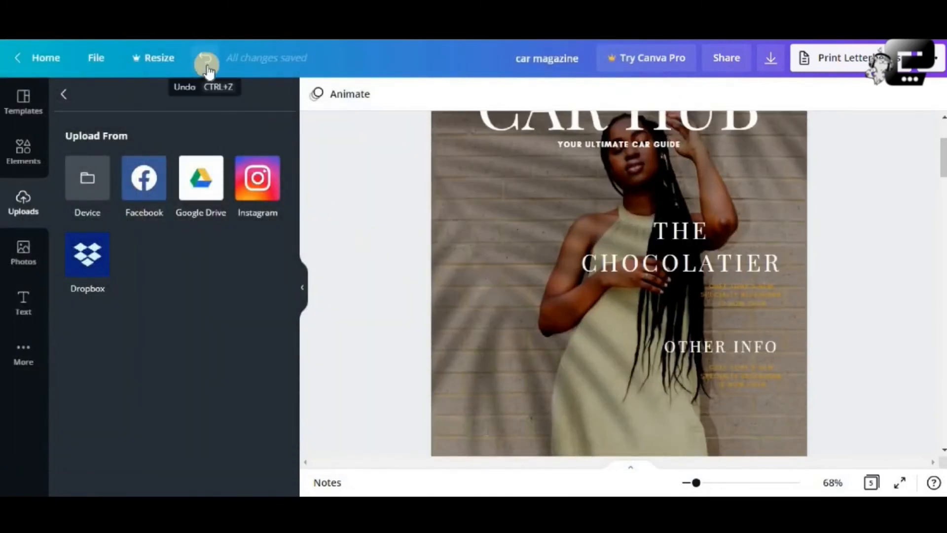
pyautogui.scroll(2, 492, 216)
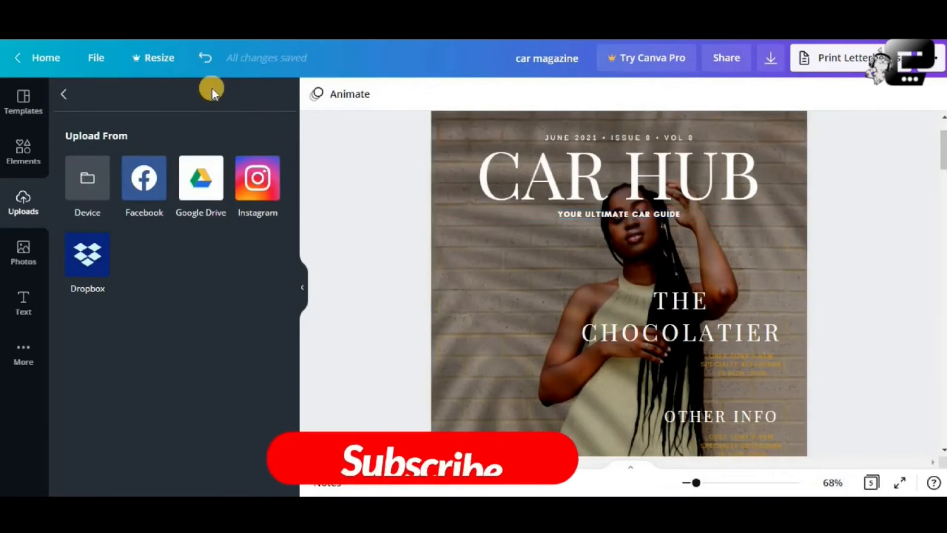
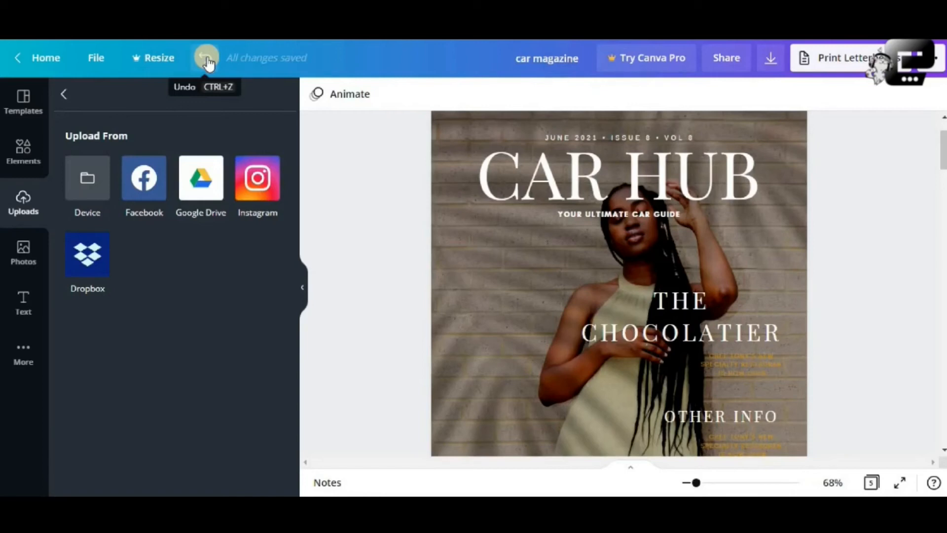
# - Undo the brightness change and the insertion of the fashion photo, bringing back the yellow car as the cover background
pyautogui.click(206, 59)
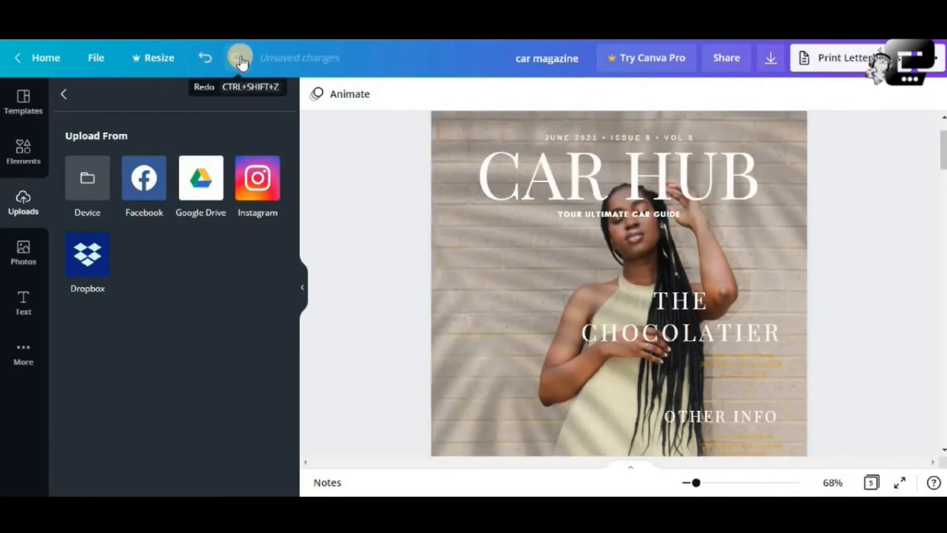
pyautogui.click(240, 61)
pyautogui.click(202, 58)
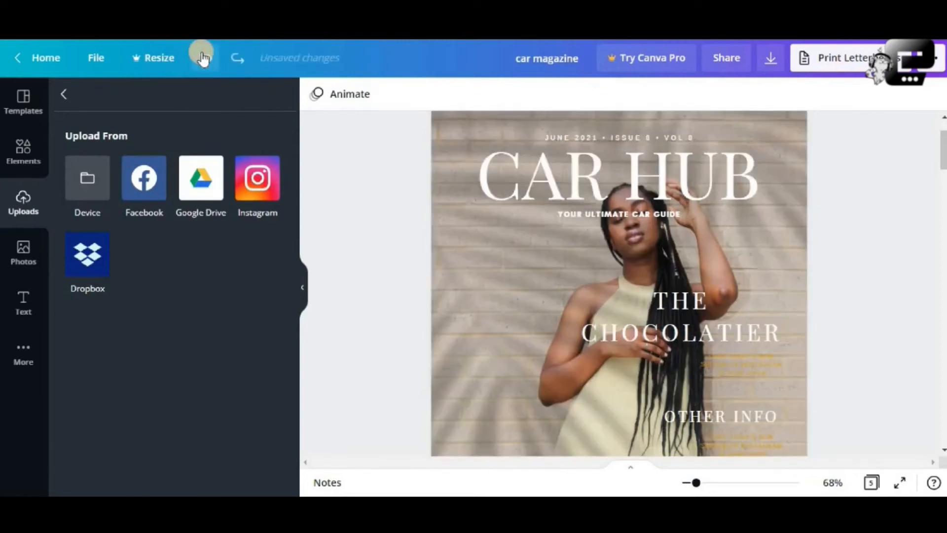
pyautogui.click(202, 58)
pyautogui.click(202, 59)
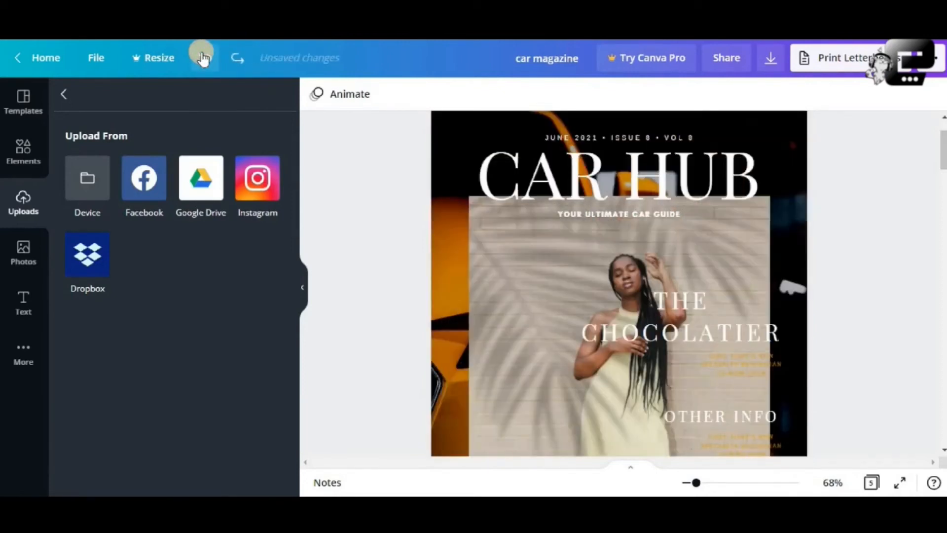
pyautogui.click(202, 58)
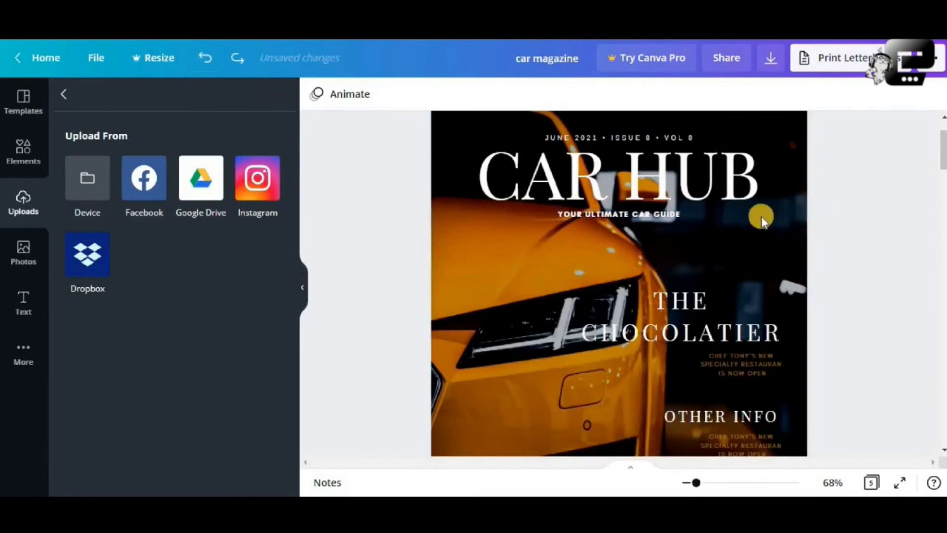
# - Examine the car cover down to the QR code and the contents page with chocolate photos on page 2
pyautogui.scroll(-4, 762, 222)
pyautogui.scroll(-4, 864, 238)
pyautogui.scroll(4, 866, 242)
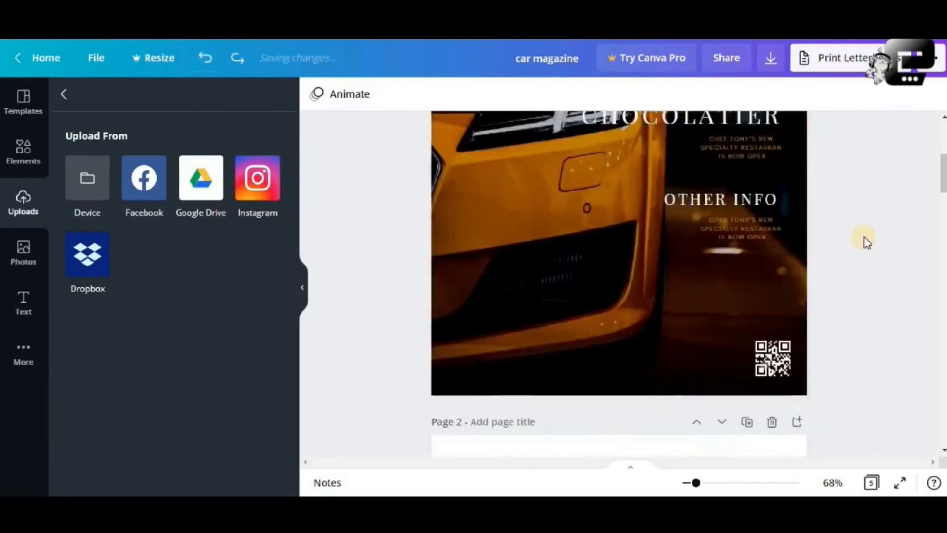
pyautogui.scroll(3, 867, 241)
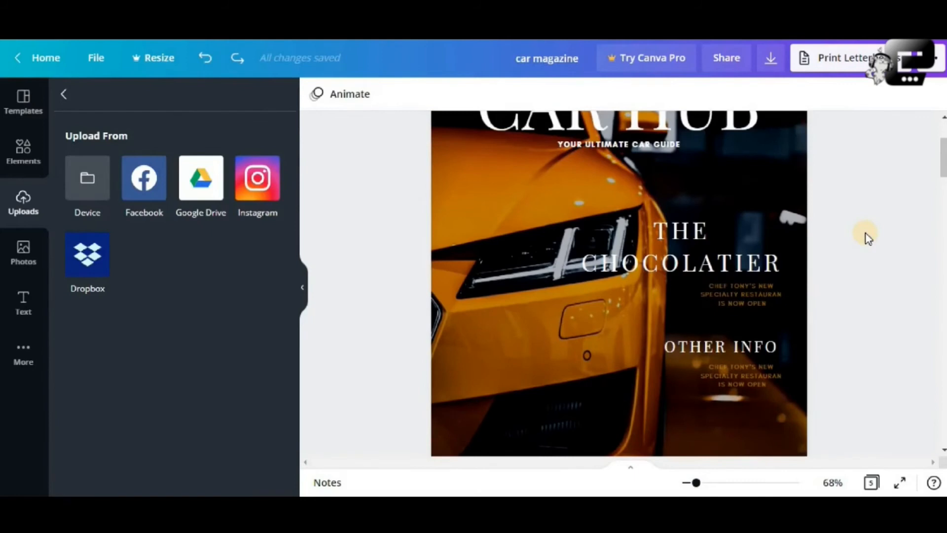
pyautogui.scroll(-6, 868, 238)
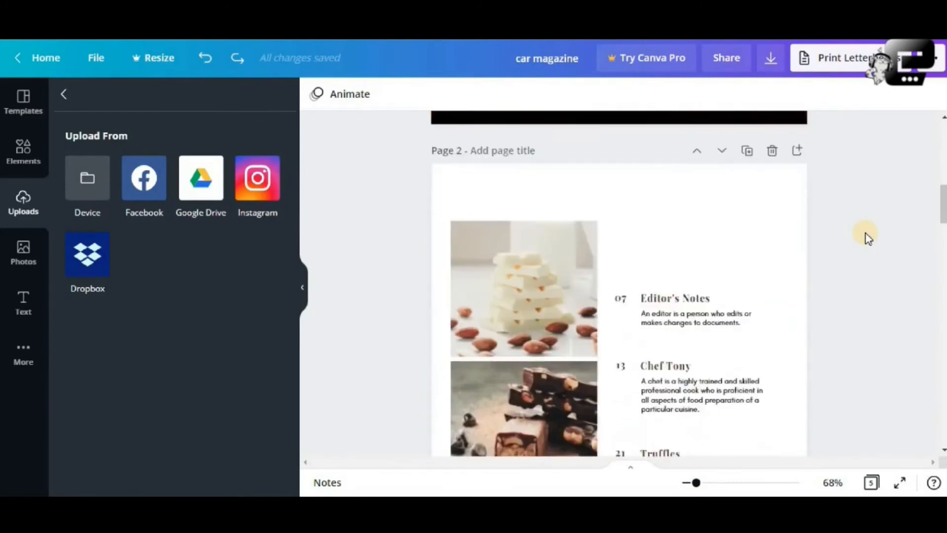
pyautogui.scroll(-2, 861, 236)
pyautogui.click(774, 212)
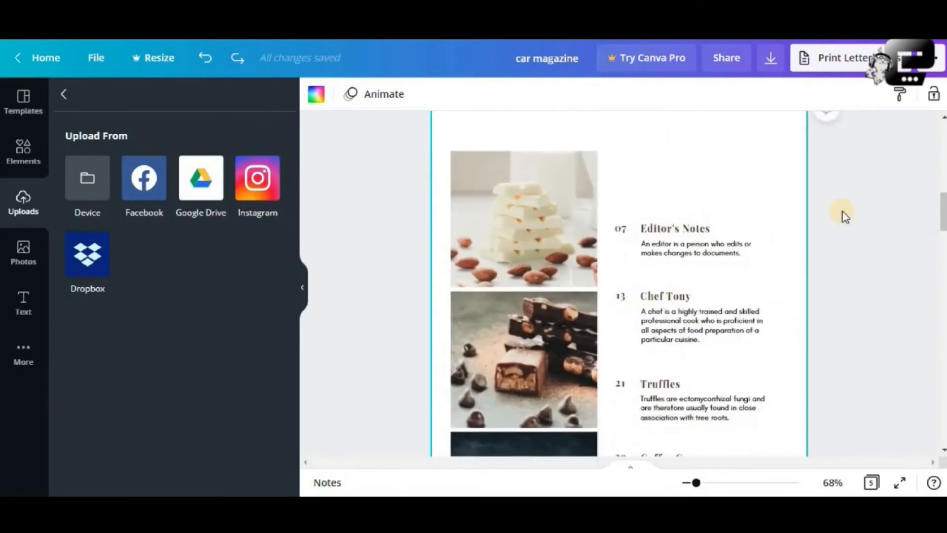
pyautogui.scroll(5, 856, 216)
pyautogui.scroll(-4, 865, 214)
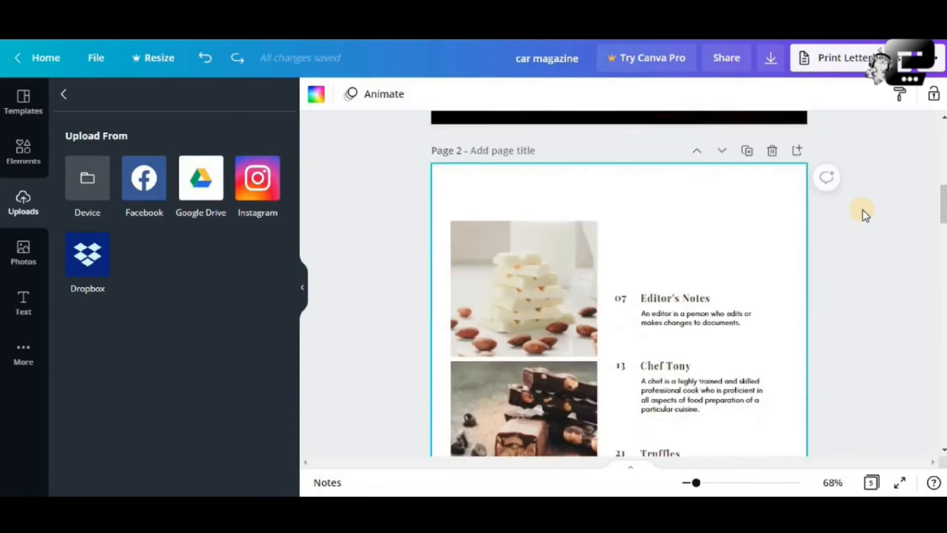
pyautogui.scroll(-3, 866, 215)
pyautogui.scroll(4, 866, 216)
pyautogui.scroll(4, 866, 216)
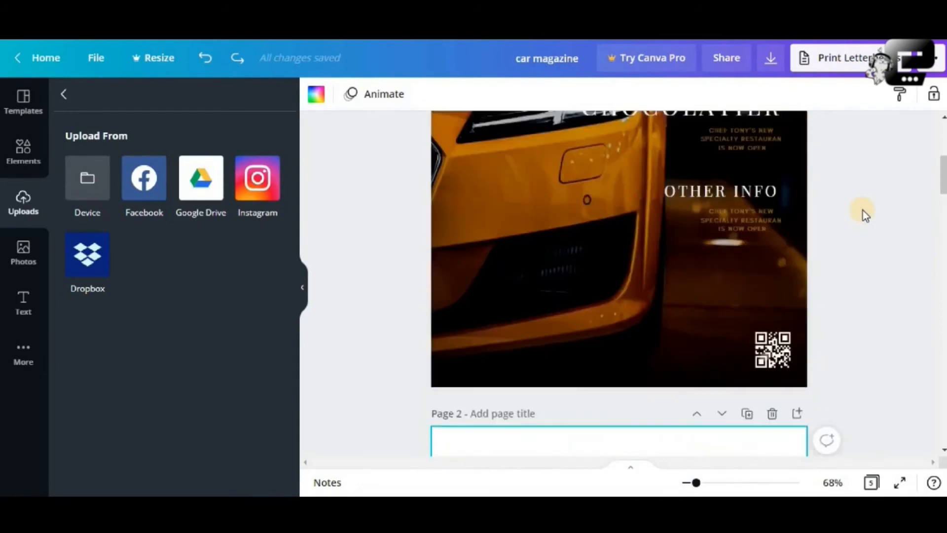
# - Examine the contents page on page 2 with its three chocolate photos, down to the start of page 3
pyautogui.scroll(-4, 866, 216)
pyautogui.scroll(-1, 865, 215)
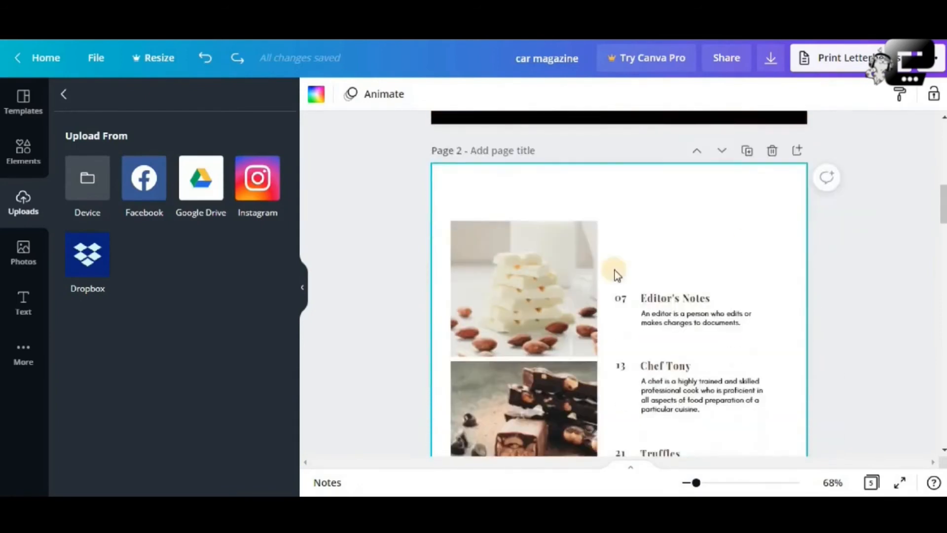
pyautogui.click(543, 266)
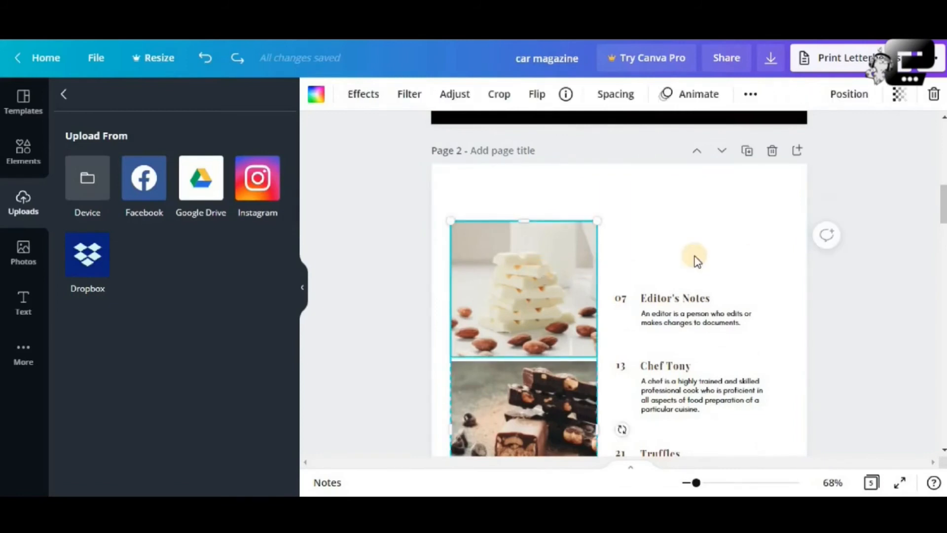
pyautogui.scroll(-3, 700, 258)
pyautogui.click(557, 378)
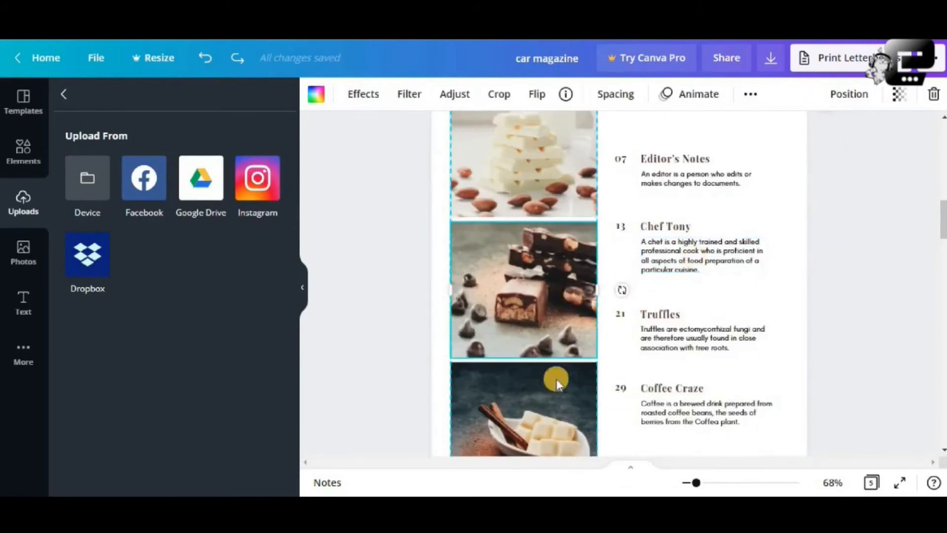
pyautogui.scroll(-2, 715, 313)
pyautogui.scroll(-2, 720, 315)
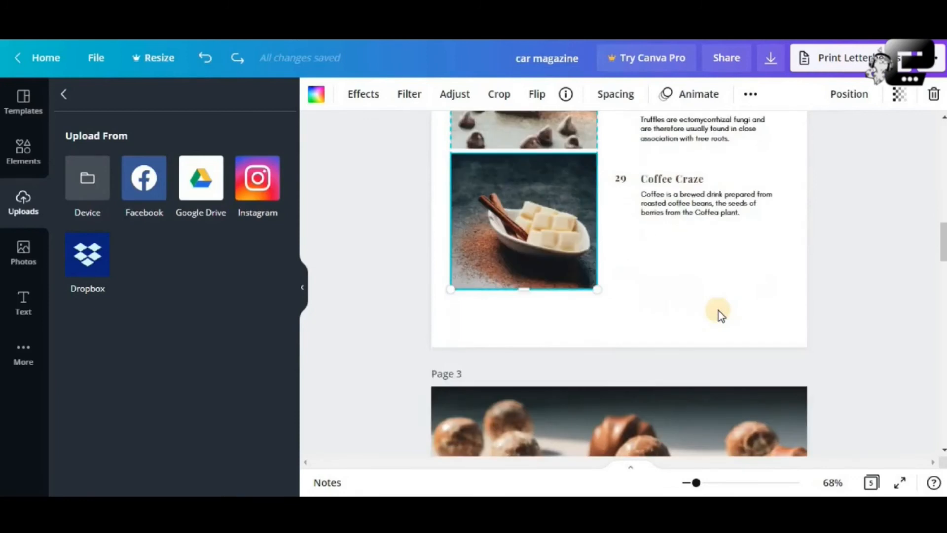
pyautogui.scroll(3, 720, 314)
pyautogui.scroll(-9, 719, 311)
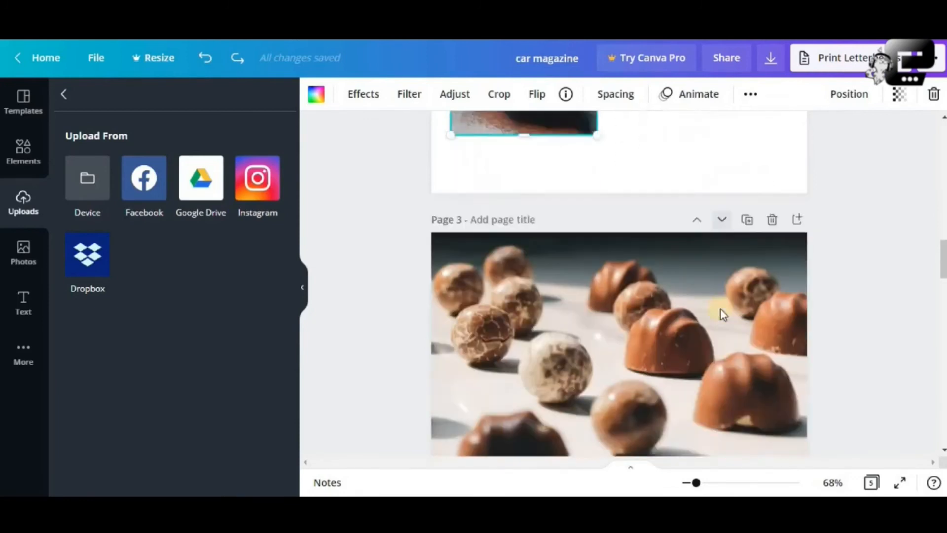
# - Examine the Truffles article on page 3, checking its photo, headings and body text as separate elements
pyautogui.click(712, 275)
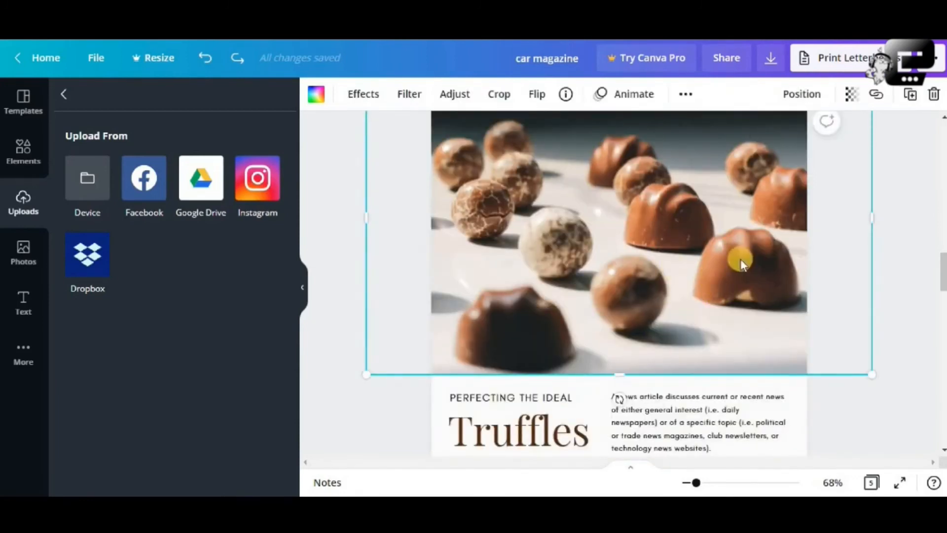
pyautogui.scroll(-4, 686, 288)
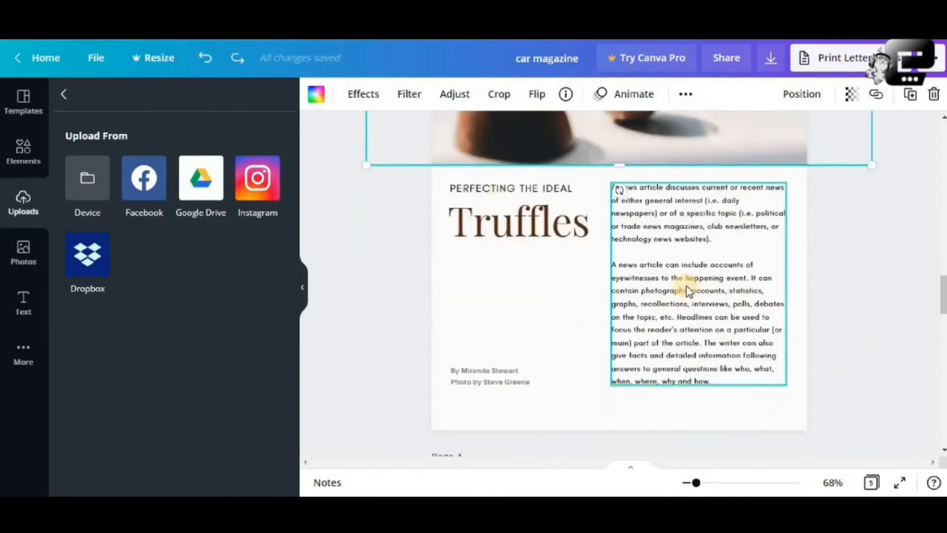
pyautogui.click(686, 285)
pyautogui.click(518, 241)
pyautogui.click(523, 187)
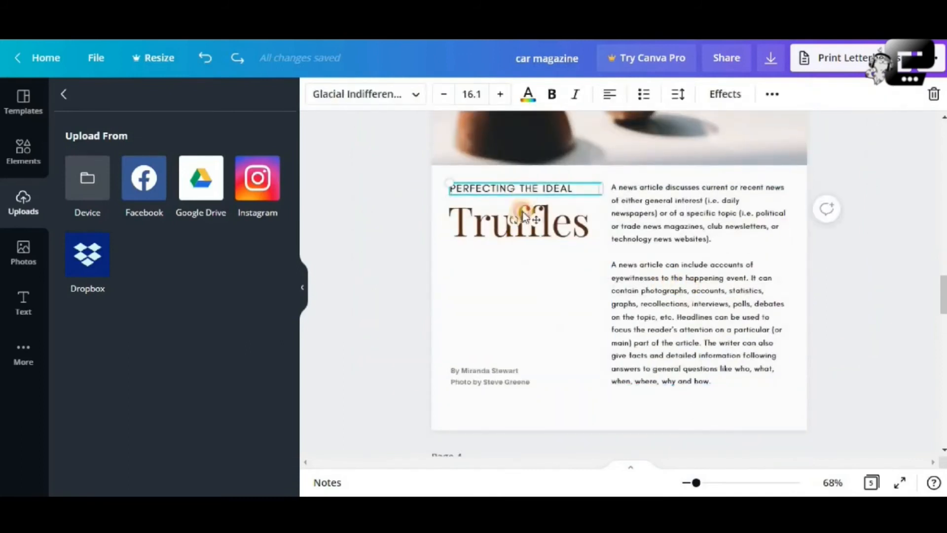
pyautogui.click(599, 231)
pyautogui.click(673, 257)
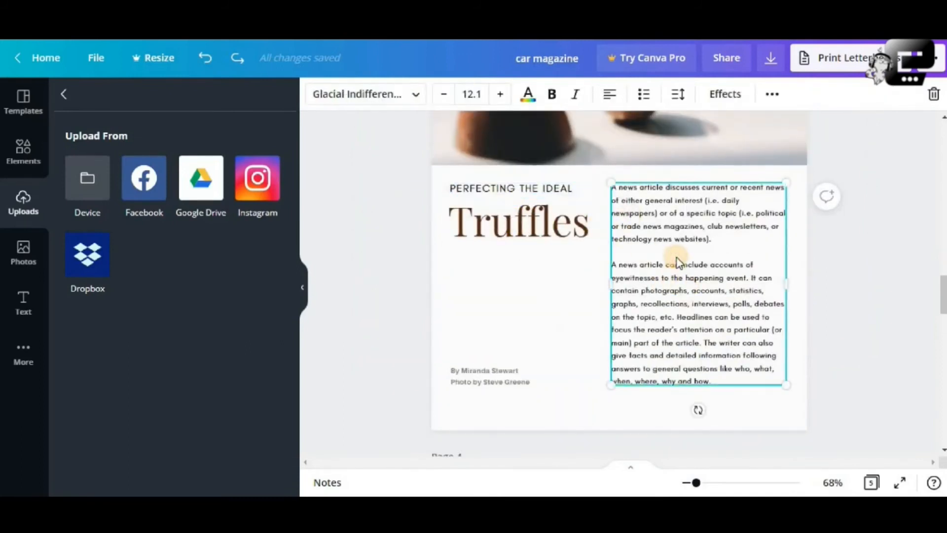
# - Select the background photo of the chocolate quote on page 4 and search the photo library for cars
pyautogui.scroll(-5, 676, 256)
pyautogui.scroll(-4, 761, 250)
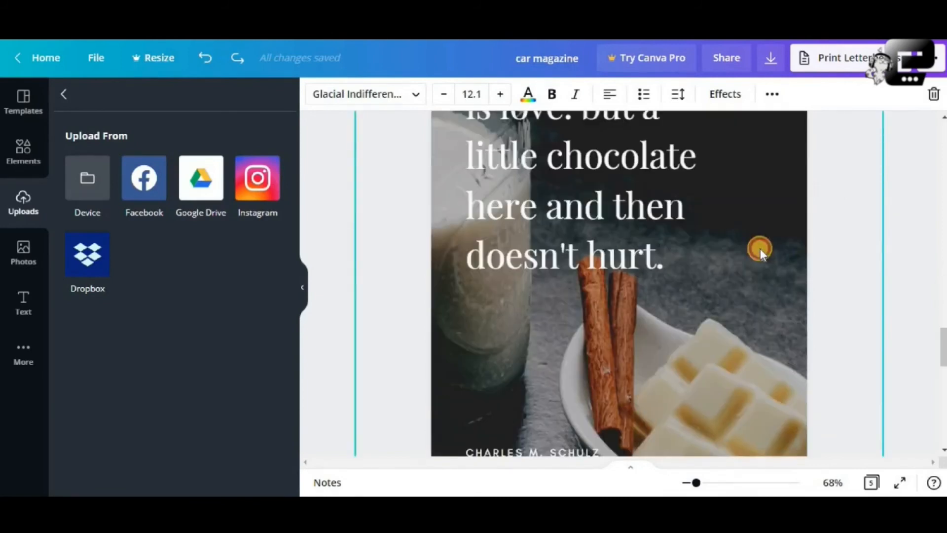
pyautogui.click(760, 249)
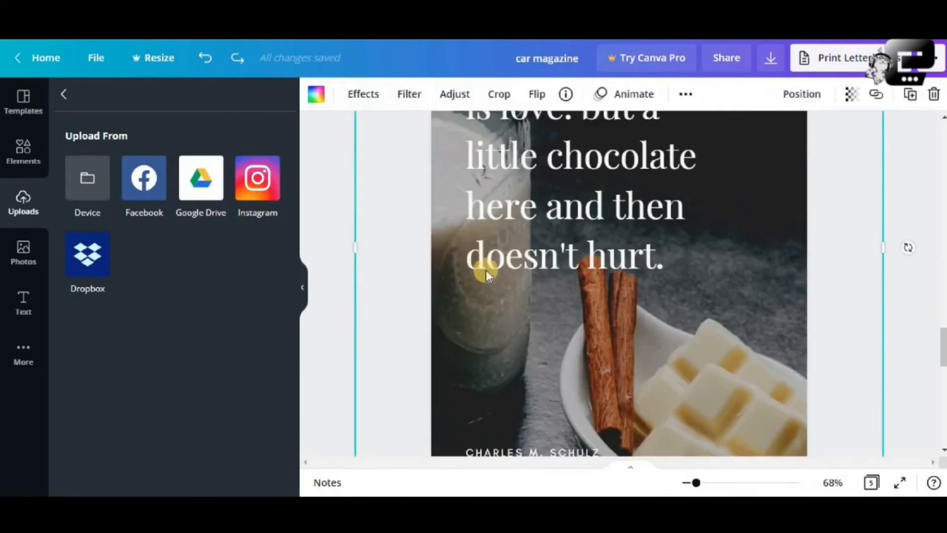
pyautogui.click(19, 262)
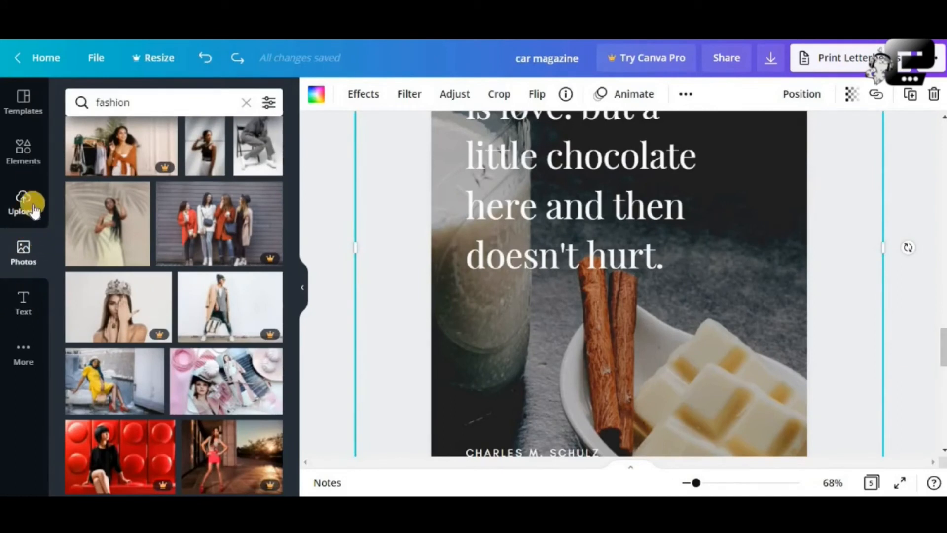
pyautogui.click(107, 106)
pyautogui.doubleClick(108, 106)
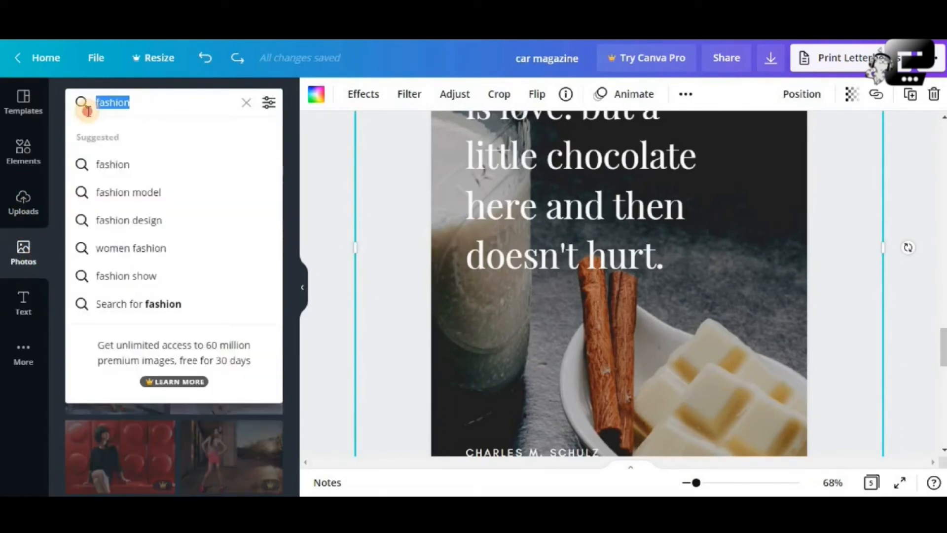
pyautogui.write('cars')
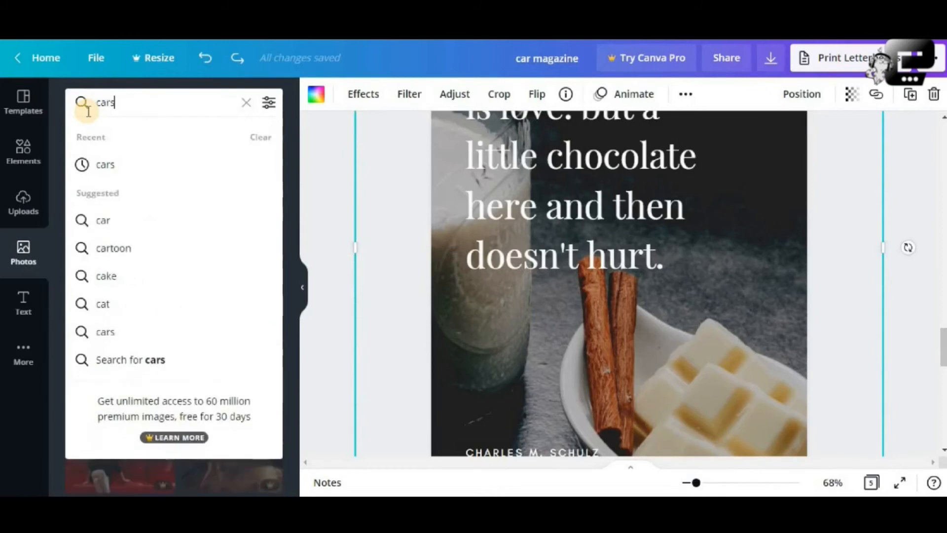
pyautogui.press('Return')
# - Undo the insertion of the black-and-white car photo over the quote on page 4
pyautogui.scroll(5, 474, 247)
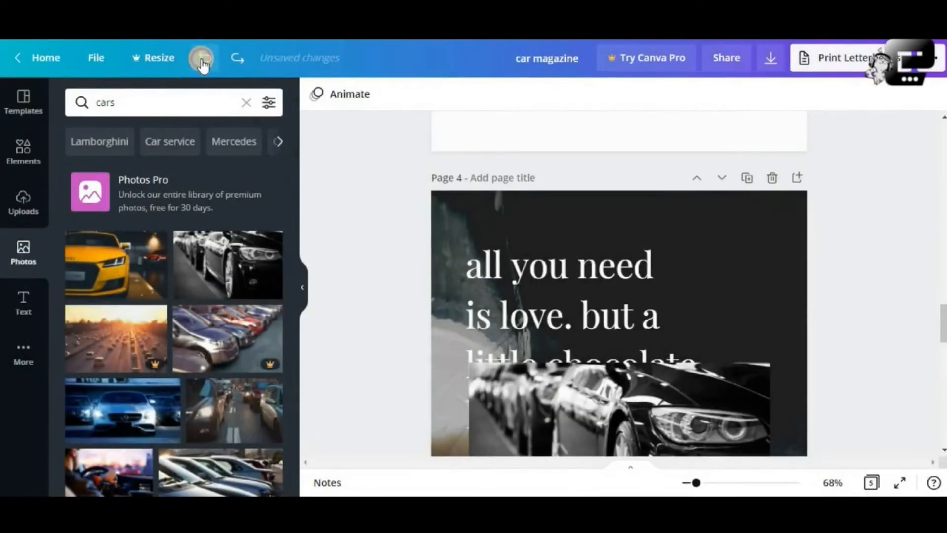
pyautogui.click(202, 59)
pyautogui.scroll(-5, 700, 308)
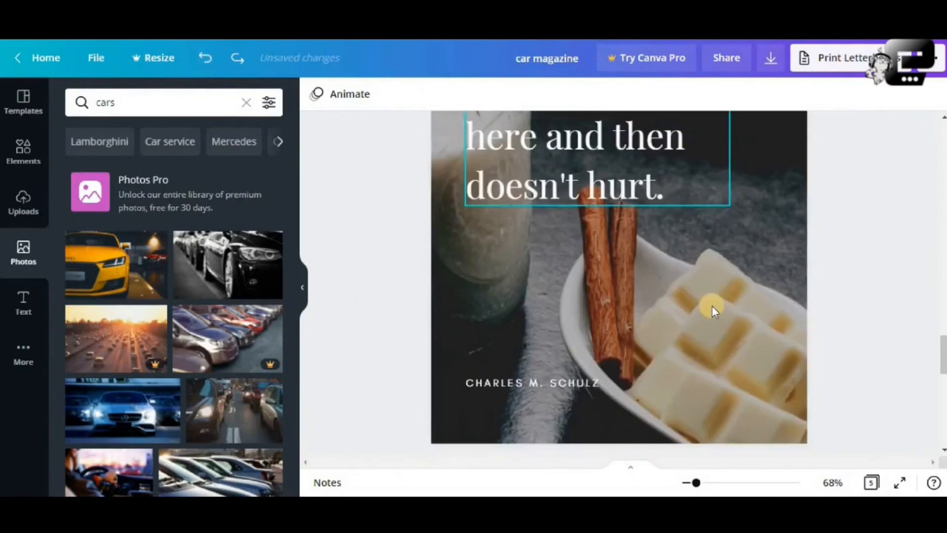
# - Replace the page 4 background with the free black-and-white car photo, and check the whole page
pyautogui.scroll(3, 712, 306)
pyautogui.scroll(3, 750, 215)
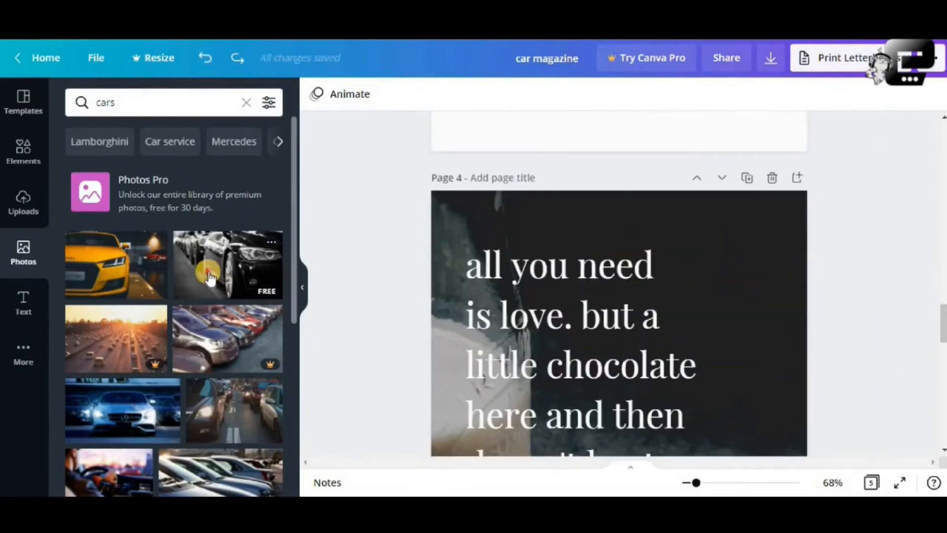
pyautogui.moveTo(212, 276); pyautogui.dragTo(449, 248)
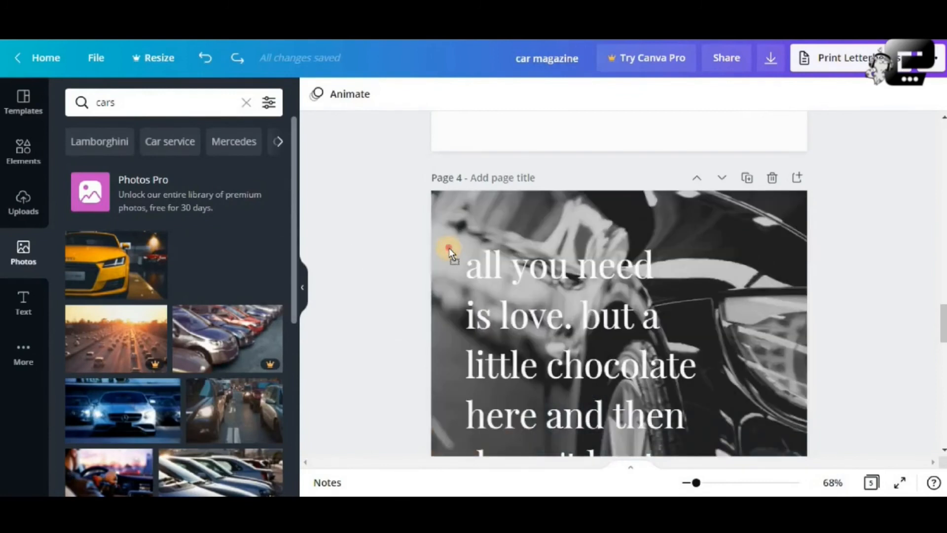
pyautogui.scroll(-4, 830, 297)
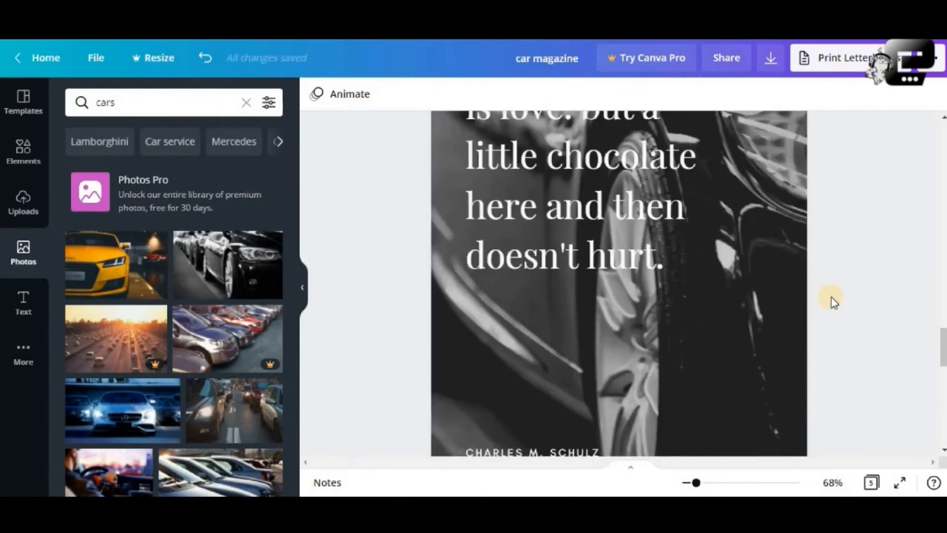
pyautogui.scroll(-3, 831, 296)
pyautogui.scroll(8, 830, 297)
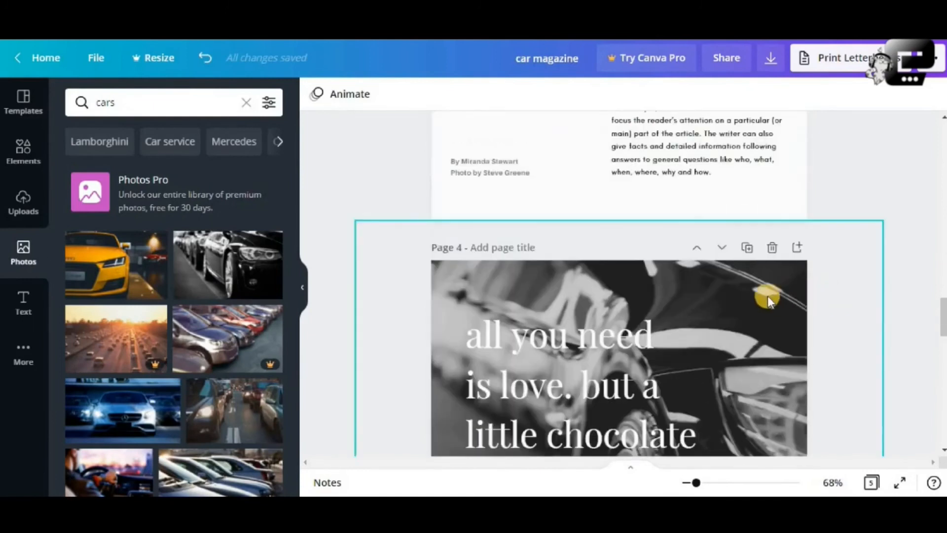
# - Reposition the car photo inside the page 4 background crop so its front wheel and headlight show, and apply the crop
pyautogui.scroll(-3, 768, 295)
pyautogui.click(750, 244)
pyautogui.doubleClick(747, 247)
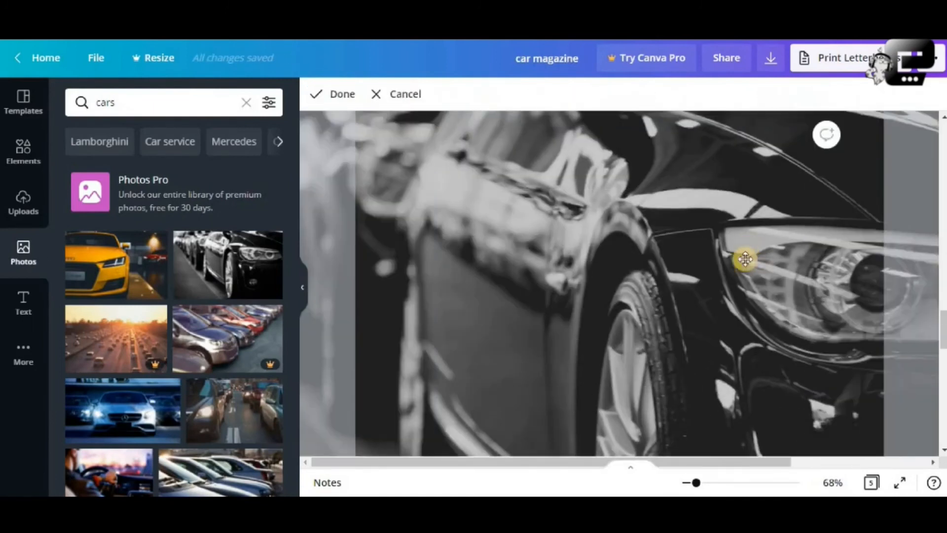
pyautogui.moveTo(695, 486); pyautogui.dragTo(683, 486)
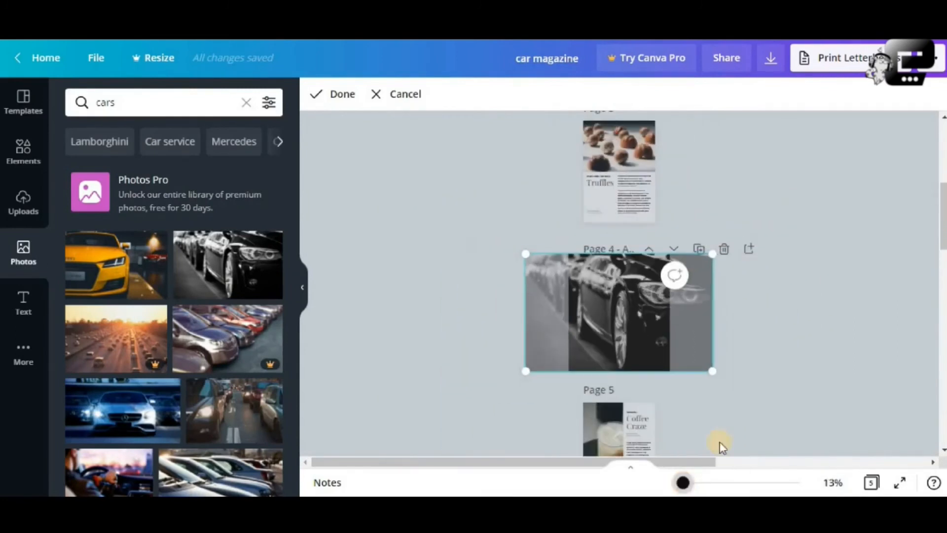
pyautogui.moveTo(700, 322)
pyautogui.mouseDown()
pyautogui.moveTo(676, 328)
pyautogui.moveTo(696, 330)
pyautogui.mouseUp()
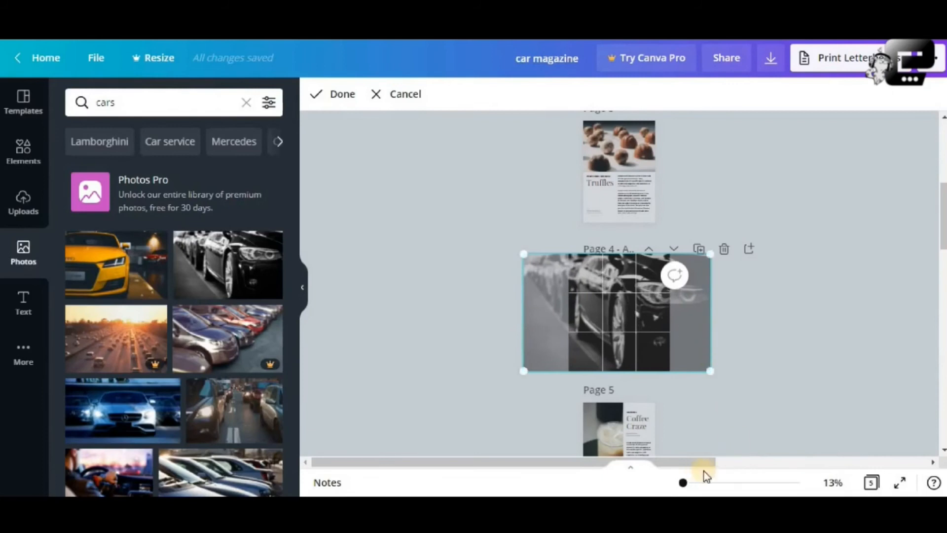
pyautogui.moveTo(688, 487); pyautogui.dragTo(686, 485)
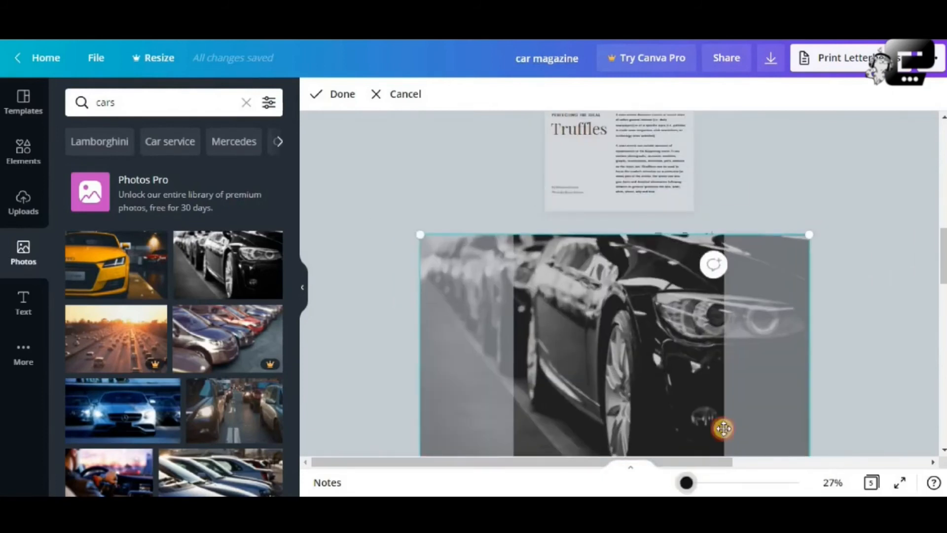
pyautogui.scroll(-4, 776, 360)
pyautogui.scroll(3, 765, 334)
pyautogui.moveTo(763, 327)
pyautogui.mouseDown()
pyautogui.moveTo(727, 334)
pyautogui.moveTo(759, 339)
pyautogui.mouseUp()
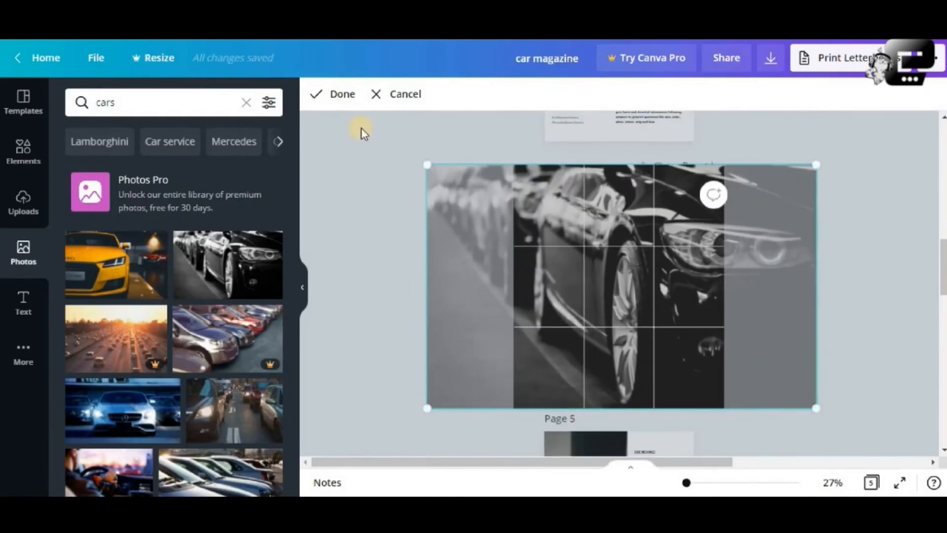
pyautogui.click(344, 94)
pyautogui.click(816, 345)
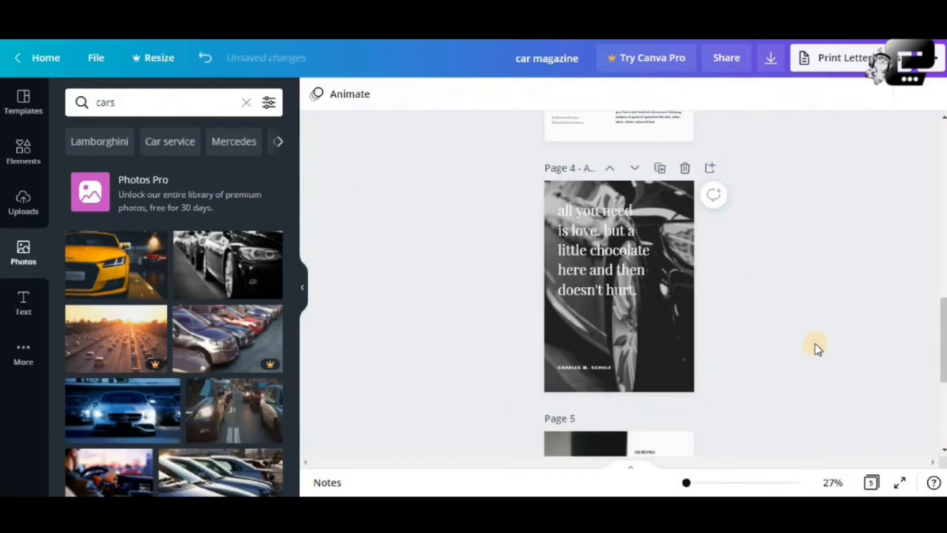
# - Darken the car background photo on page 4 by setting its brightness to -68
pyautogui.click(677, 362)
pyautogui.click(454, 96)
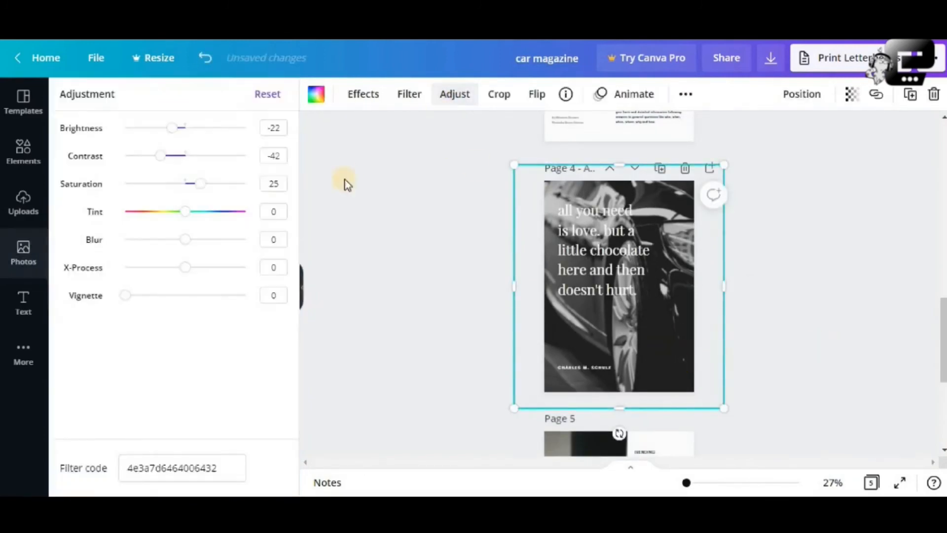
pyautogui.moveTo(176, 138); pyautogui.dragTo(143, 131)
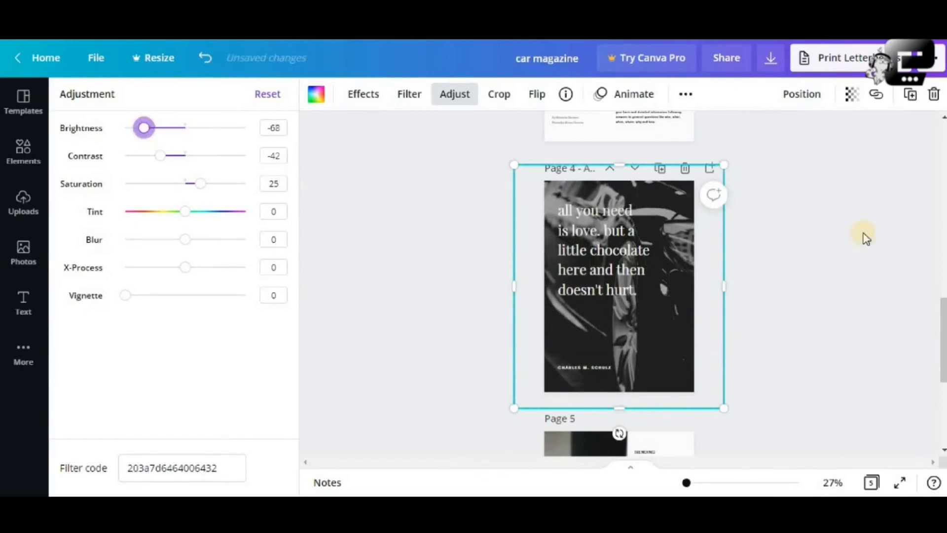
# - Set the transparency of the page 4 car background photo to 60
pyautogui.click(855, 95)
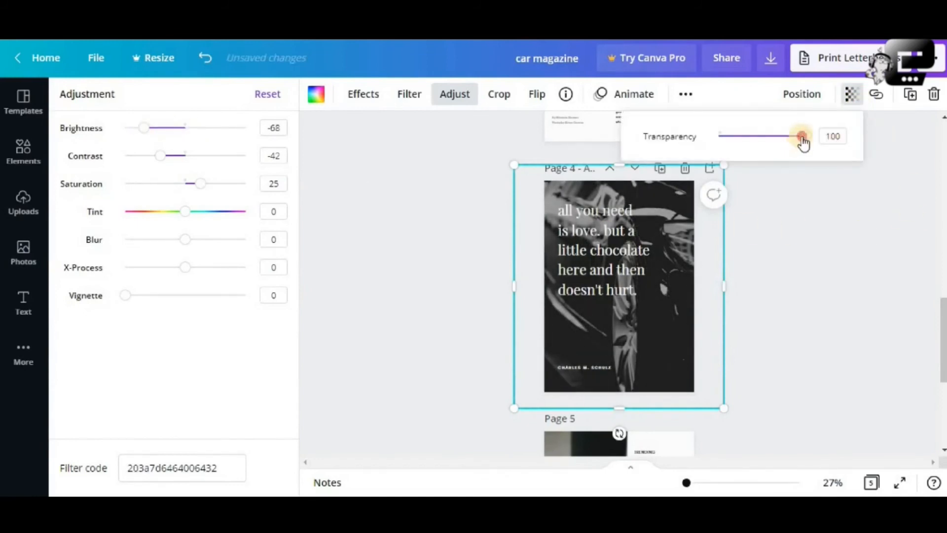
pyautogui.moveTo(801, 142); pyautogui.dragTo(772, 143)
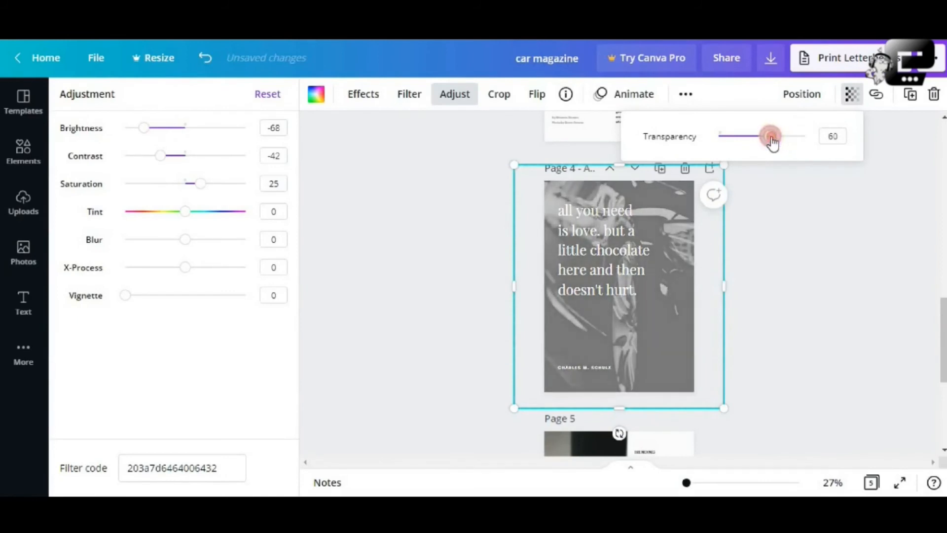
pyautogui.click(768, 262)
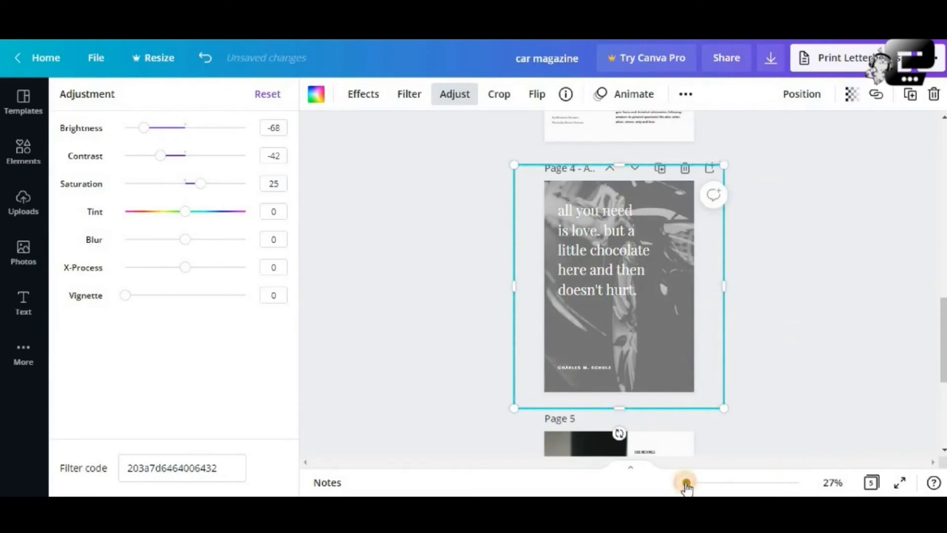
# - Change the colour of the quote text on page 4 to black
pyautogui.moveTo(687, 485); pyautogui.dragTo(690, 482)
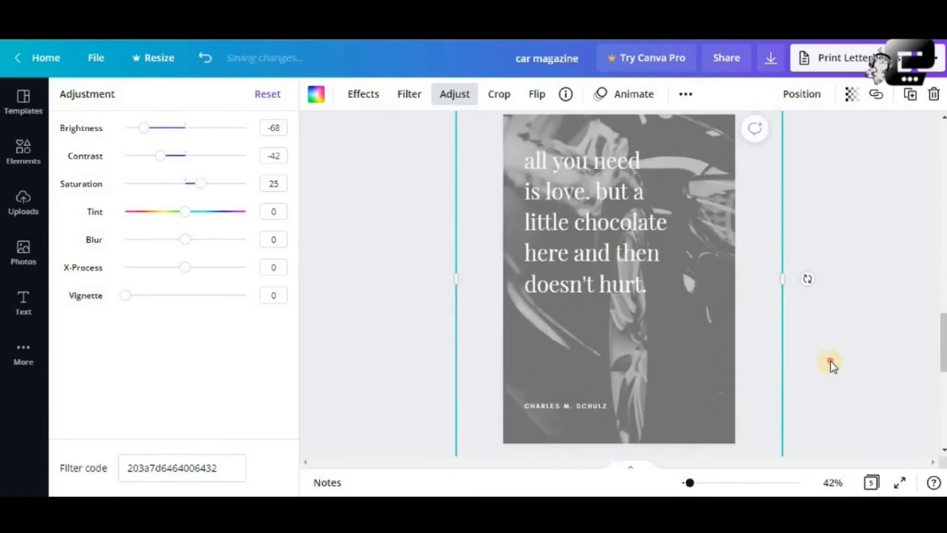
pyautogui.click(661, 369)
pyautogui.scroll(4, 662, 369)
pyautogui.scroll(-3, 662, 369)
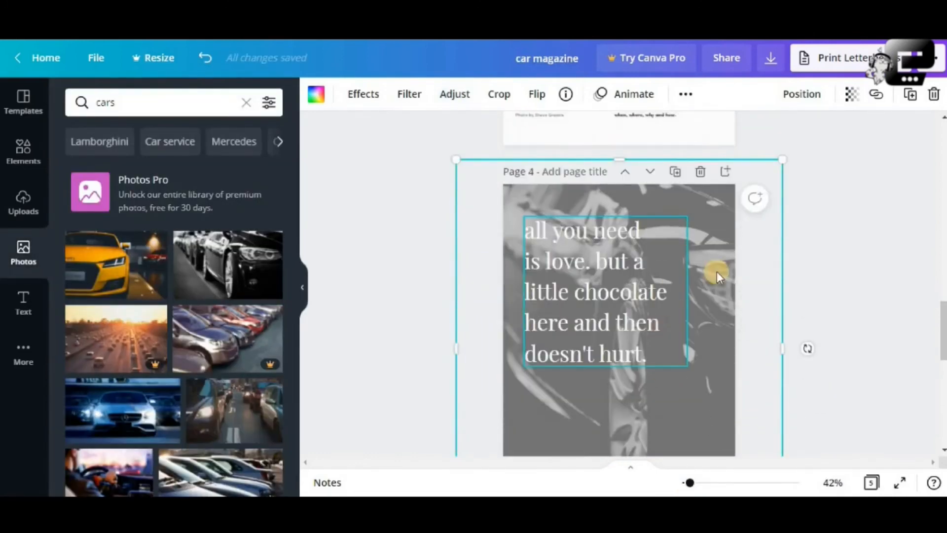
pyautogui.scroll(-2, 740, 279)
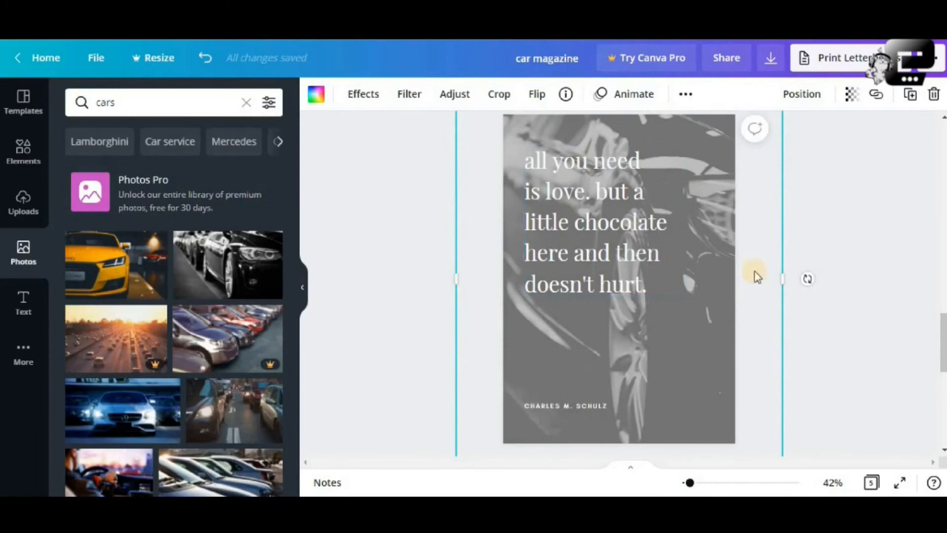
pyautogui.click(610, 221)
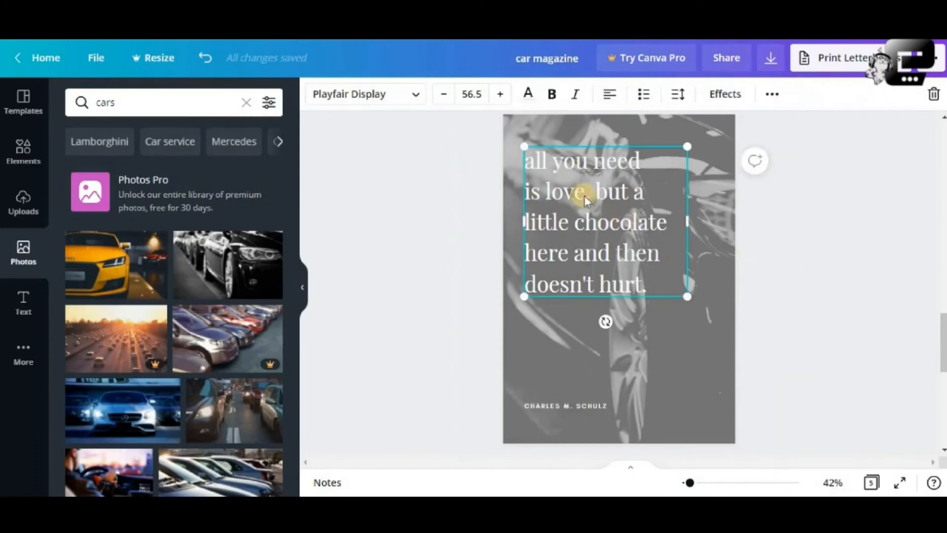
pyautogui.click(535, 103)
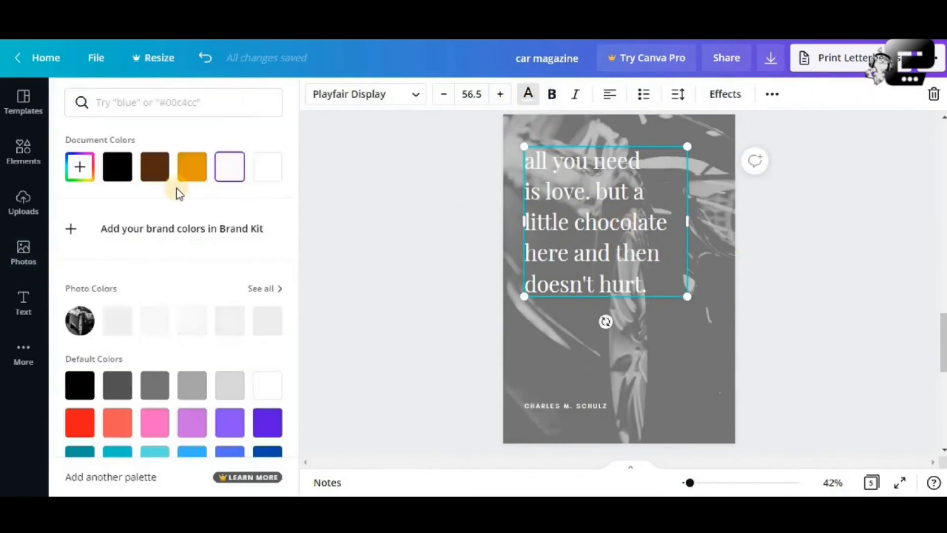
pyautogui.click(117, 167)
pyautogui.click(827, 283)
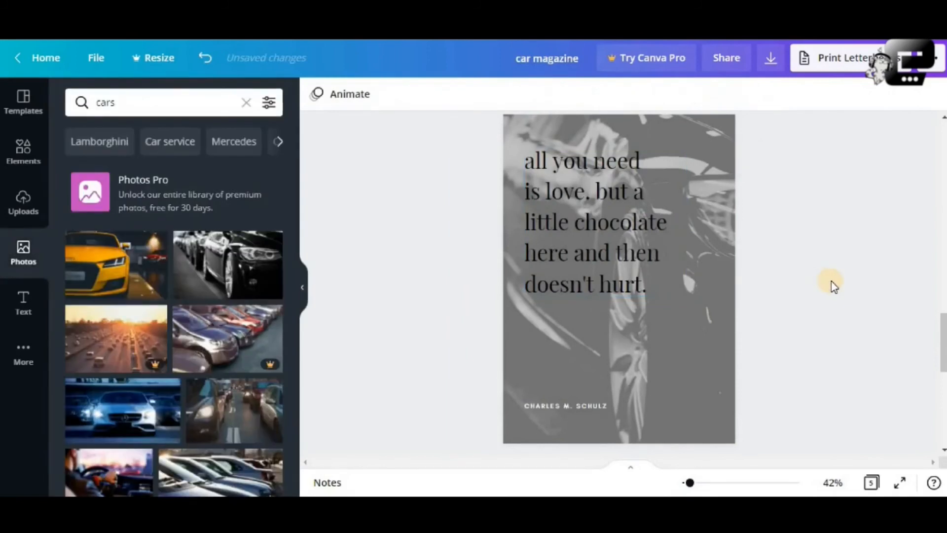
# - Delete page 2, the contents page with the Editor's Notes listing
pyautogui.scroll(5, 834, 286)
pyautogui.scroll(-5, 833, 286)
pyautogui.scroll(7, 834, 287)
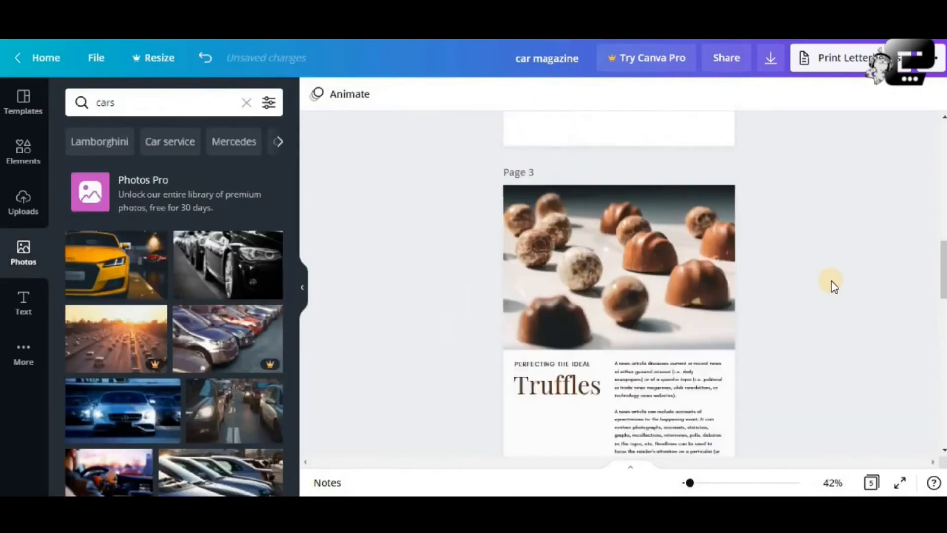
pyautogui.scroll(7, 832, 283)
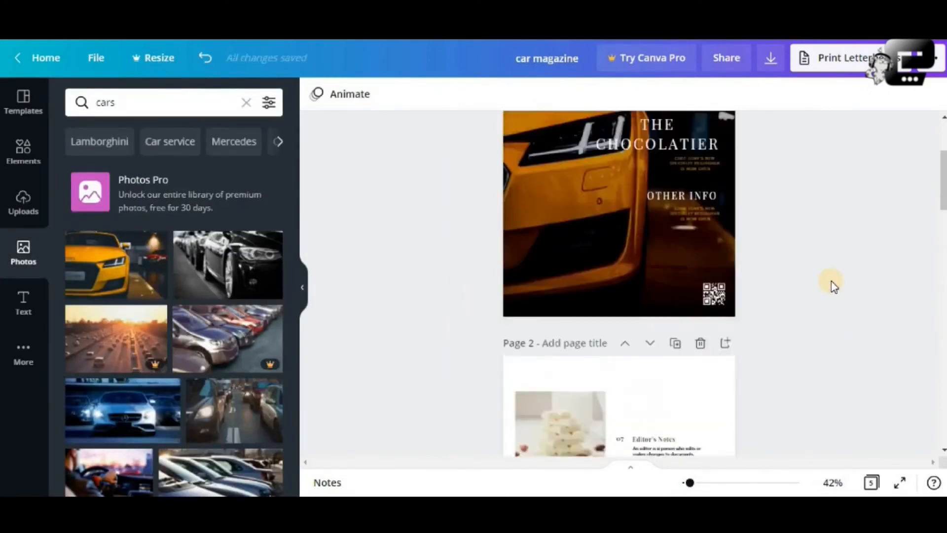
pyautogui.scroll(-2, 789, 276)
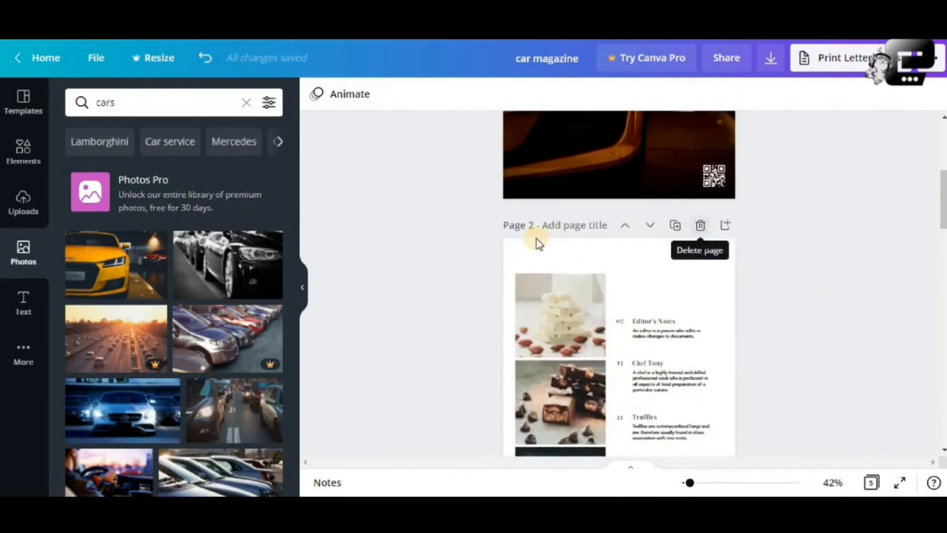
pyautogui.click(700, 226)
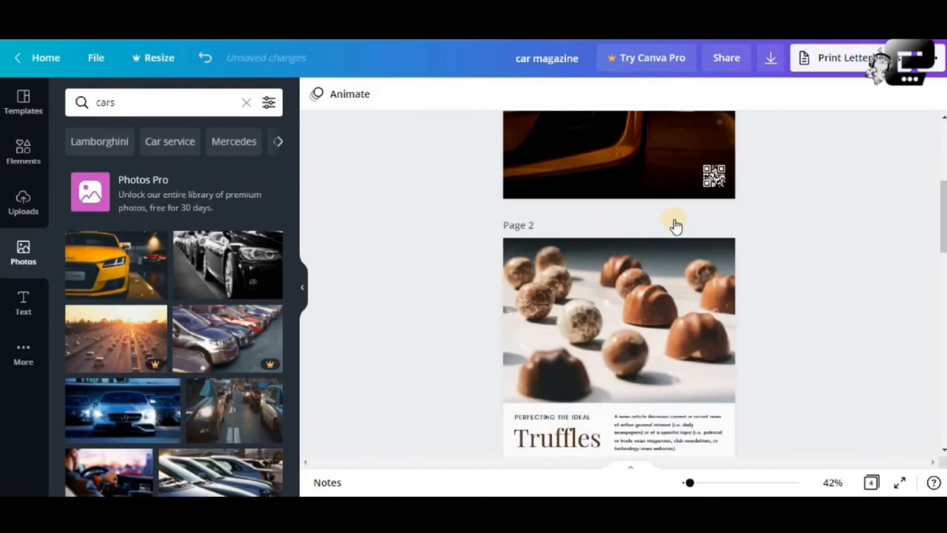
# - Delete the Truffles article page that follows the cover, and check the remaining pages
pyautogui.scroll(-4, 674, 222)
pyautogui.scroll(6, 678, 247)
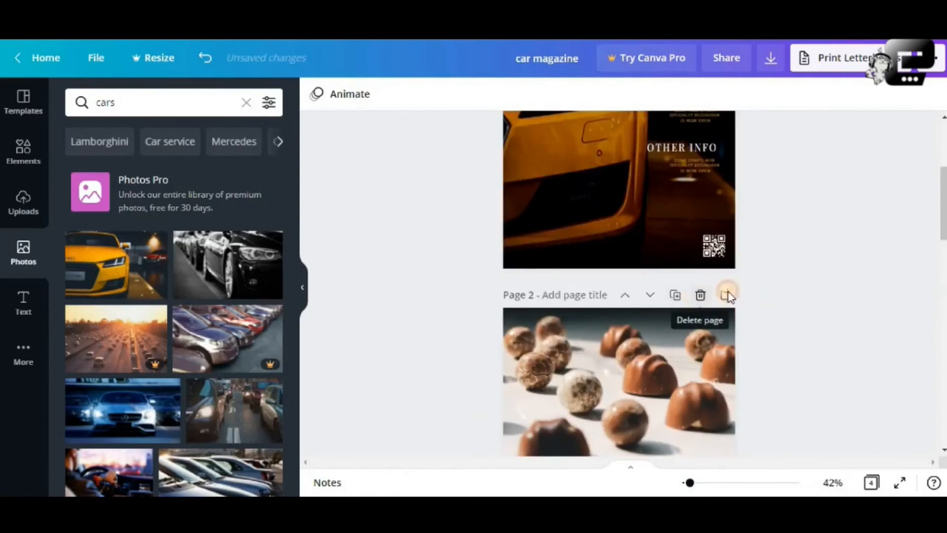
pyautogui.click(701, 295)
pyautogui.scroll(-6, 776, 287)
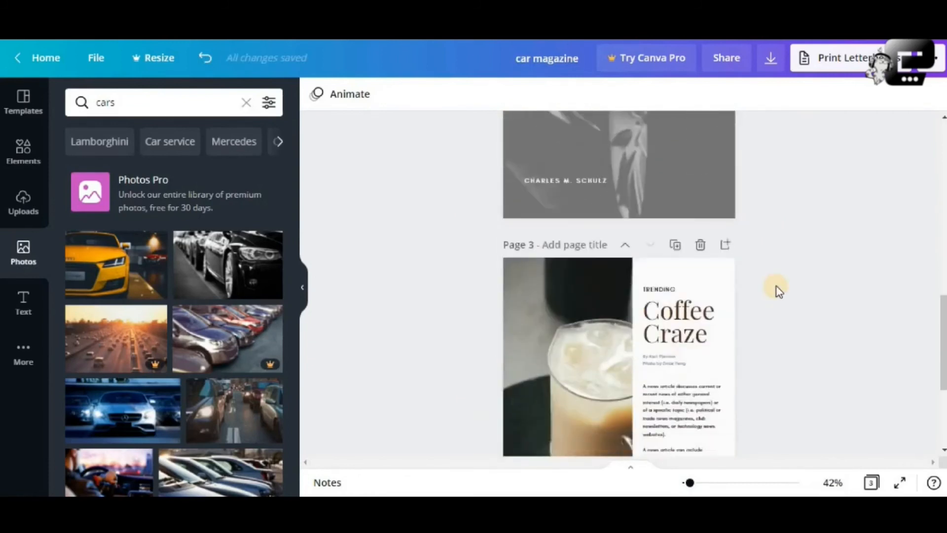
pyautogui.scroll(5, 776, 286)
pyautogui.scroll(-4, 800, 295)
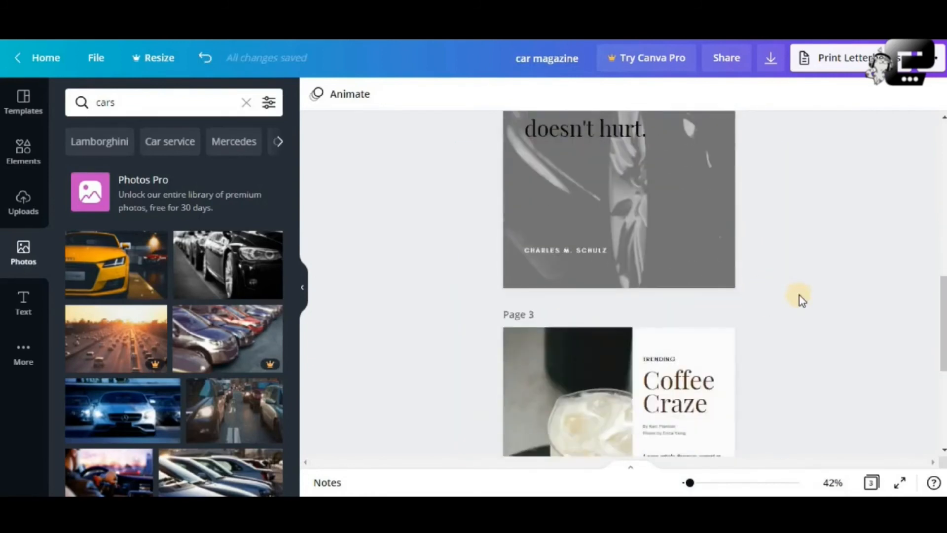
# - Replace the coffee photo on page 3 with the free photo of a driver's hand on a steering wheel
pyautogui.scroll(-3, 800, 295)
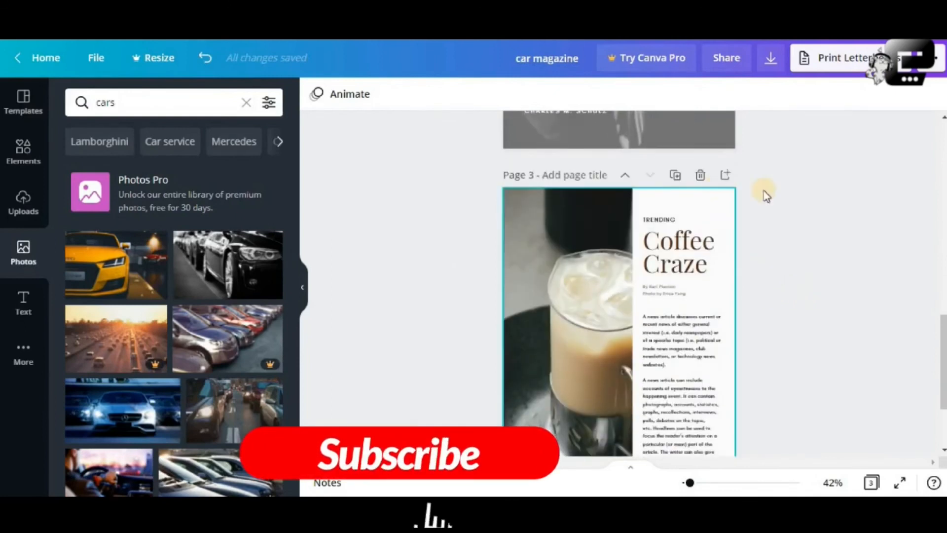
pyautogui.scroll(-4, 778, 205)
pyautogui.scroll(4, 778, 205)
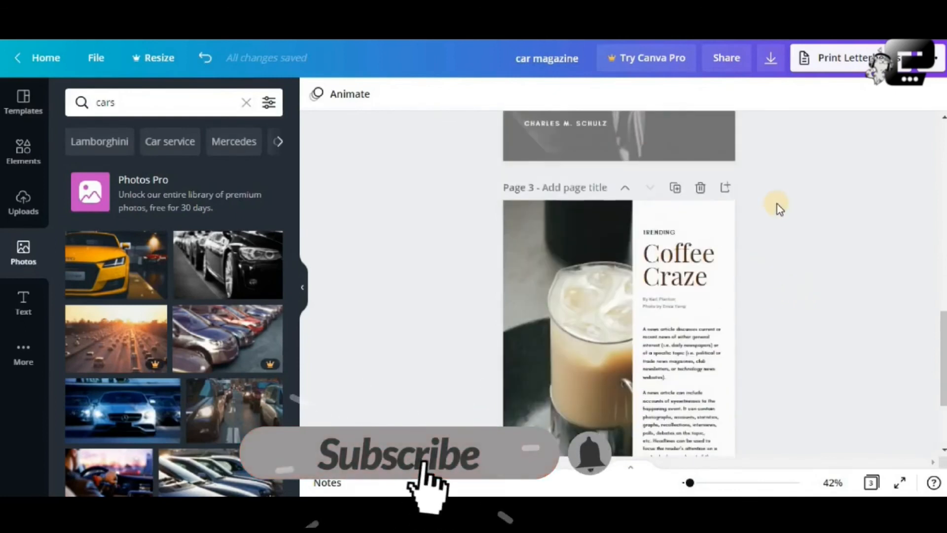
pyautogui.click(569, 248)
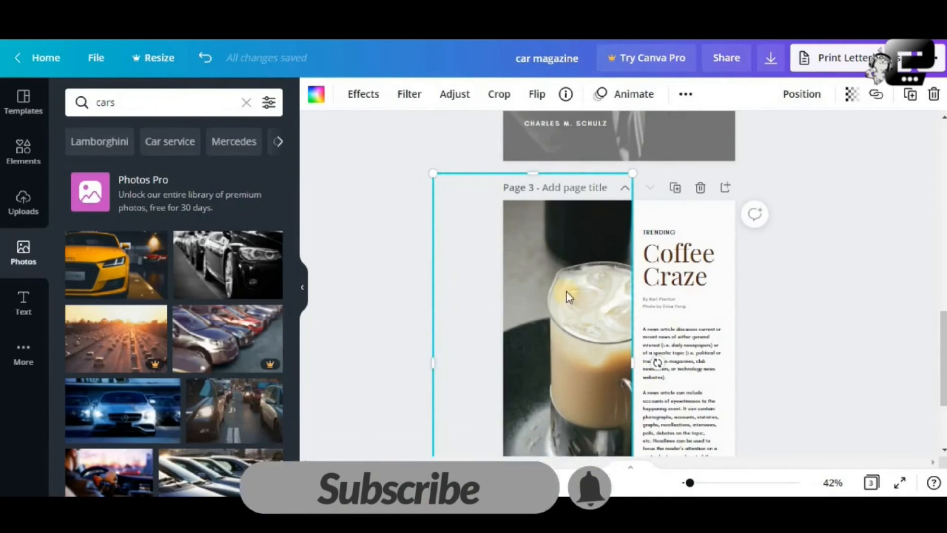
pyautogui.scroll(-3, 566, 291)
pyautogui.scroll(-3, 169, 368)
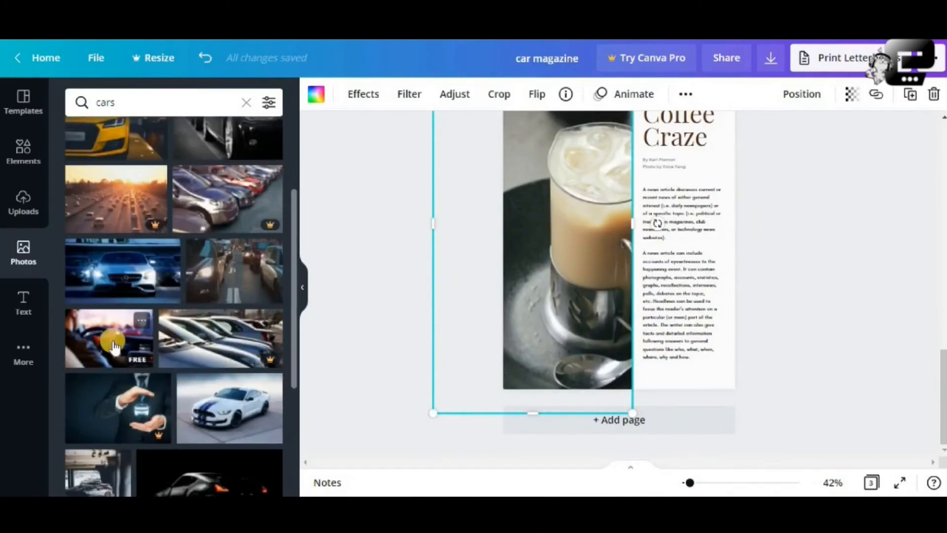
pyautogui.moveTo(113, 345); pyautogui.dragTo(543, 254)
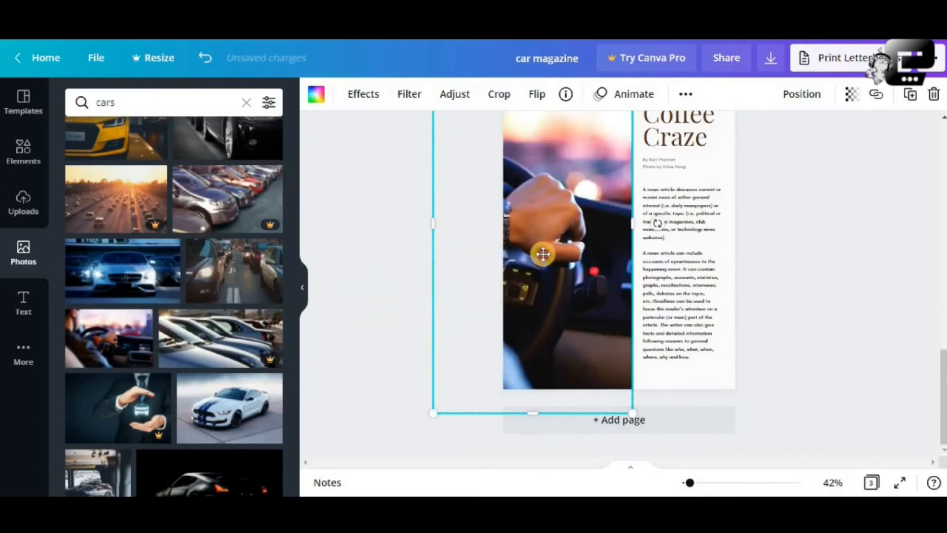
# - Try shifting the driver photo within its page 3 crop to show more of the dashboard, and apply the crop
pyautogui.doubleClick(544, 253)
pyautogui.moveTo(522, 274); pyautogui.dragTo(434, 294)
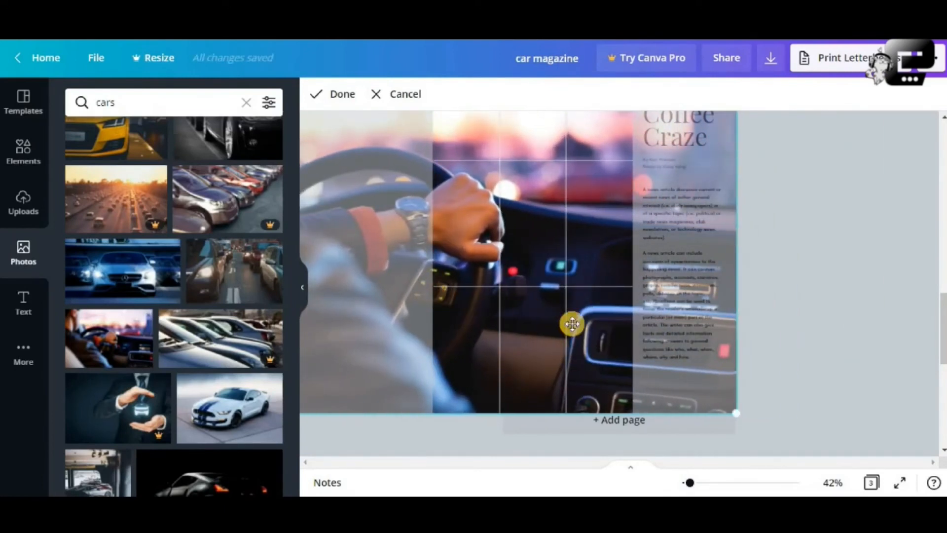
pyautogui.scroll(4, 574, 315)
pyautogui.scroll(-3, 444, 188)
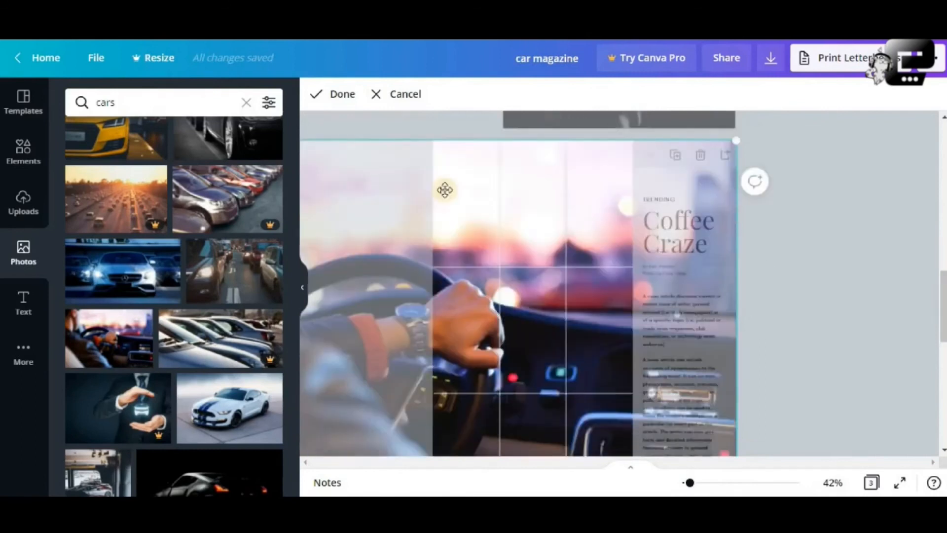
pyautogui.click(344, 101)
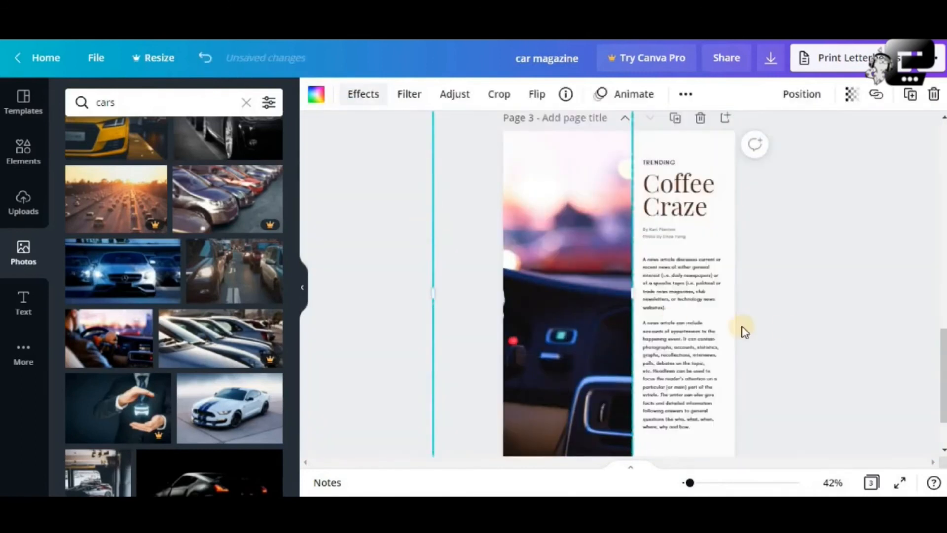
pyautogui.click(786, 327)
# - Reposition the driver photo within its page 3 crop so the hand on the steering wheel shows, and apply the crop
pyautogui.doubleClick(572, 318)
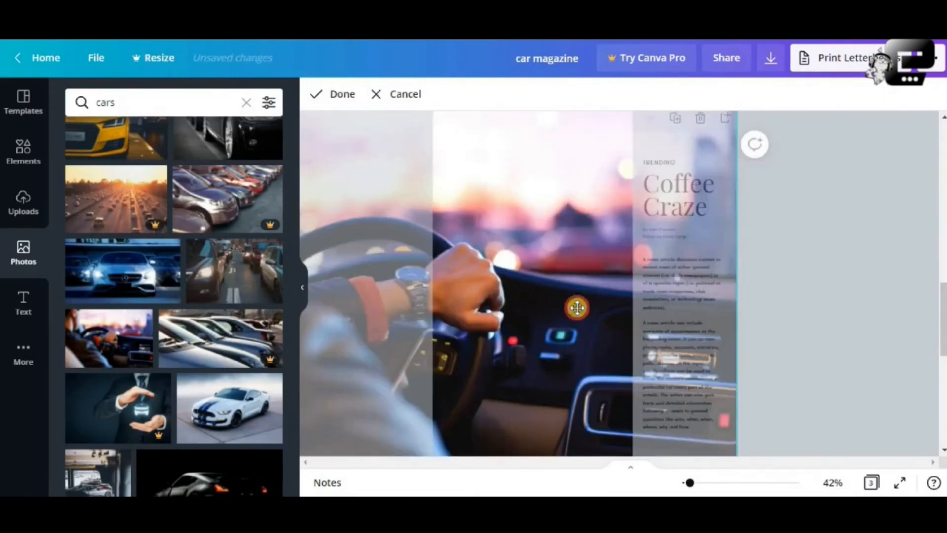
pyautogui.moveTo(577, 308); pyautogui.dragTo(603, 308)
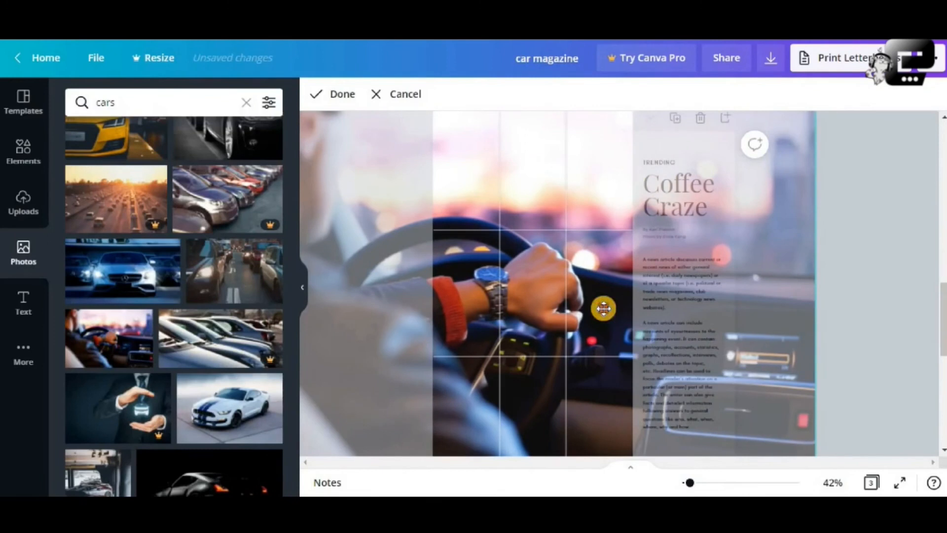
pyautogui.click(341, 100)
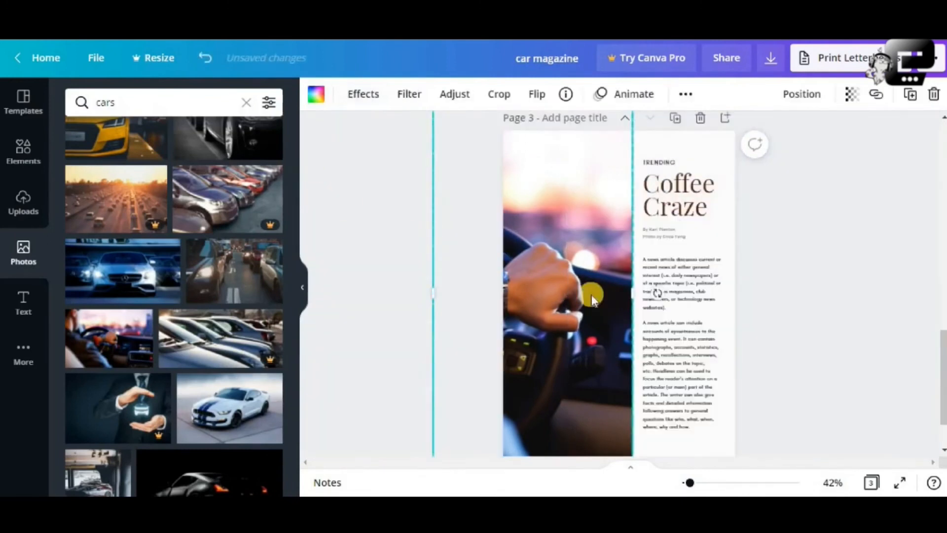
pyautogui.click(783, 307)
pyautogui.scroll(4, 778, 308)
pyautogui.scroll(-3, 779, 309)
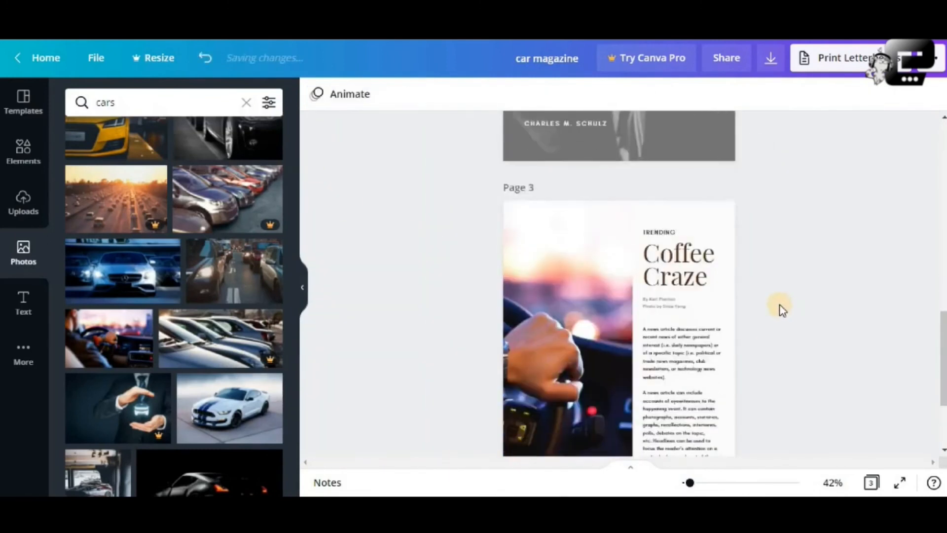
# - Set the background colour of page 3 to black
pyautogui.click(727, 304)
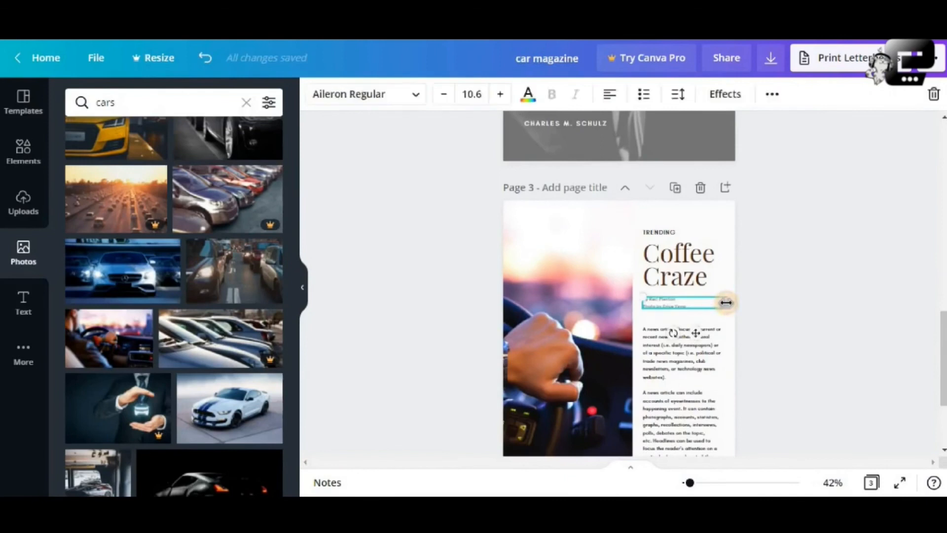
pyautogui.click(725, 215)
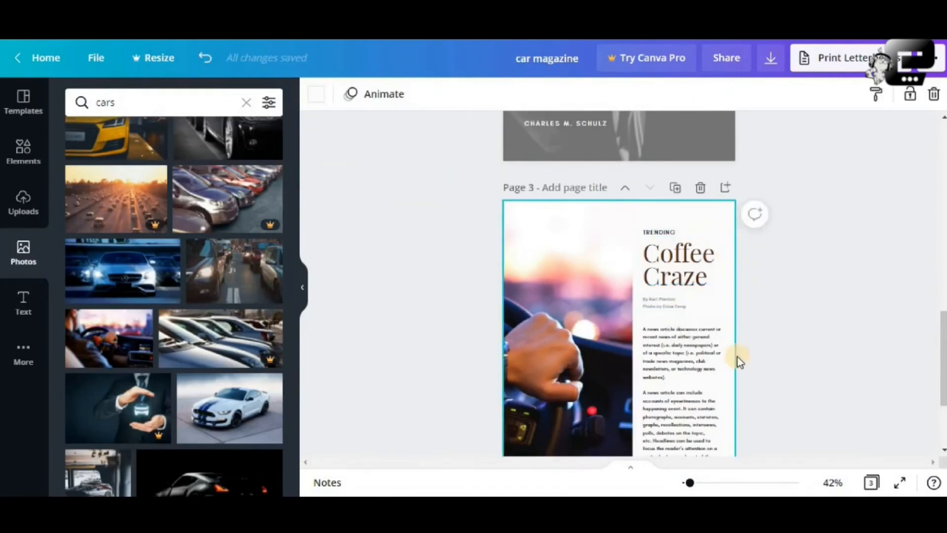
pyautogui.click(318, 97)
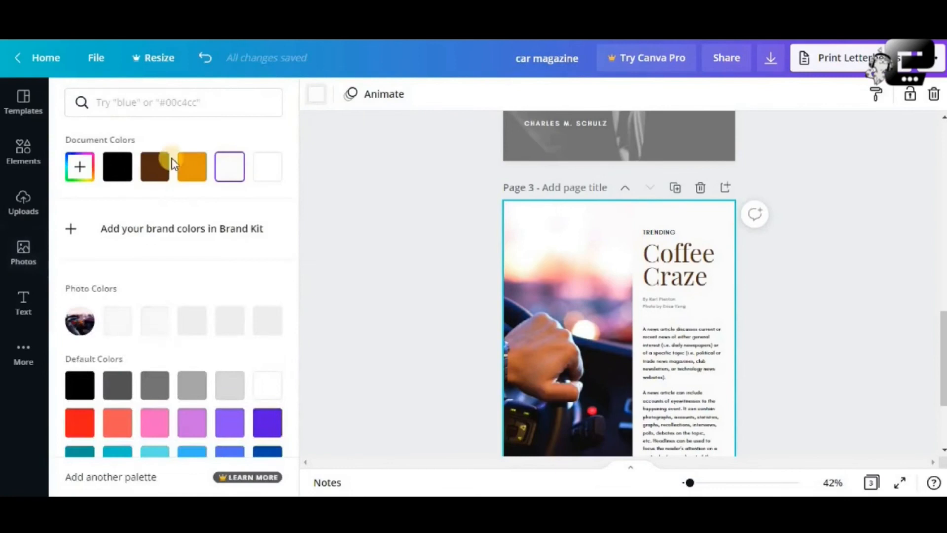
pyautogui.click(117, 166)
# - Try white and light grey on the Coffee Craze heading on page 3, and settle on medium grey
pyautogui.click(680, 273)
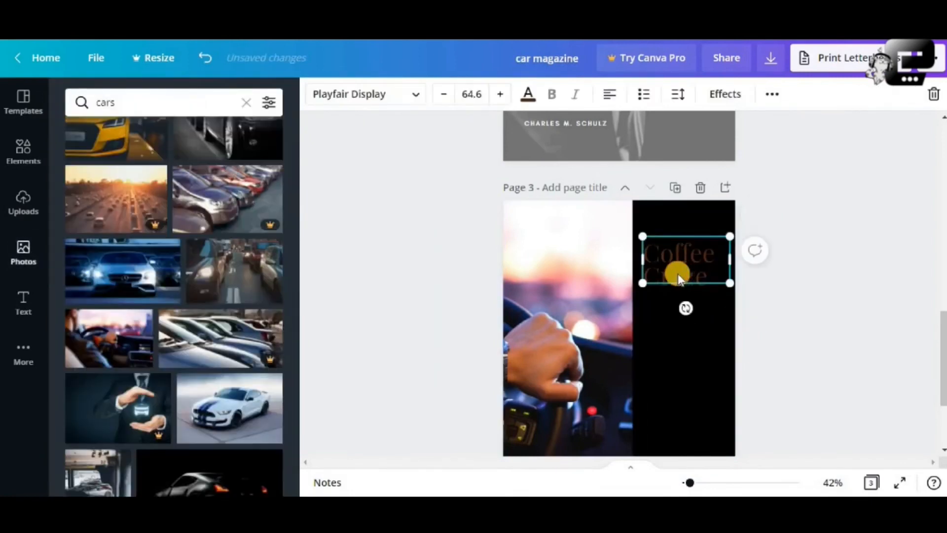
pyautogui.click(528, 95)
pyautogui.click(229, 167)
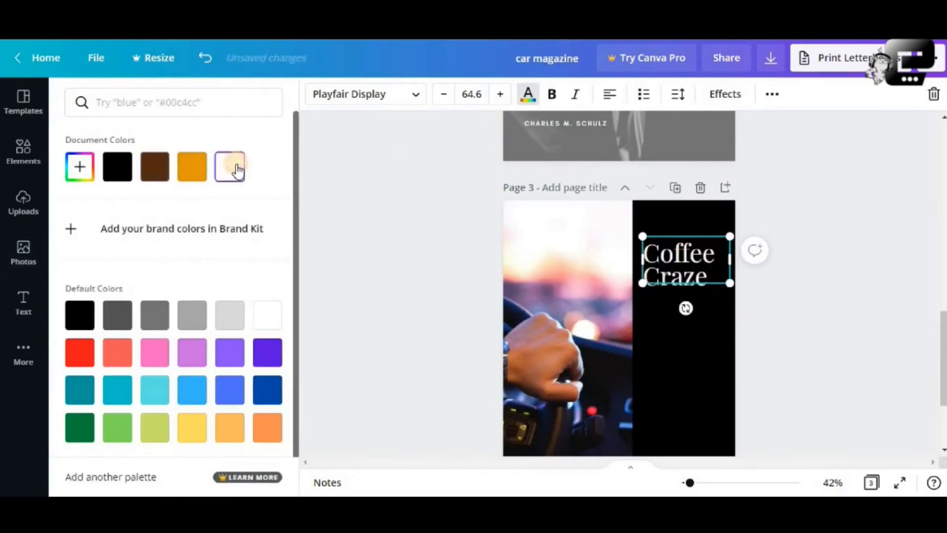
pyautogui.click(226, 320)
pyautogui.click(197, 320)
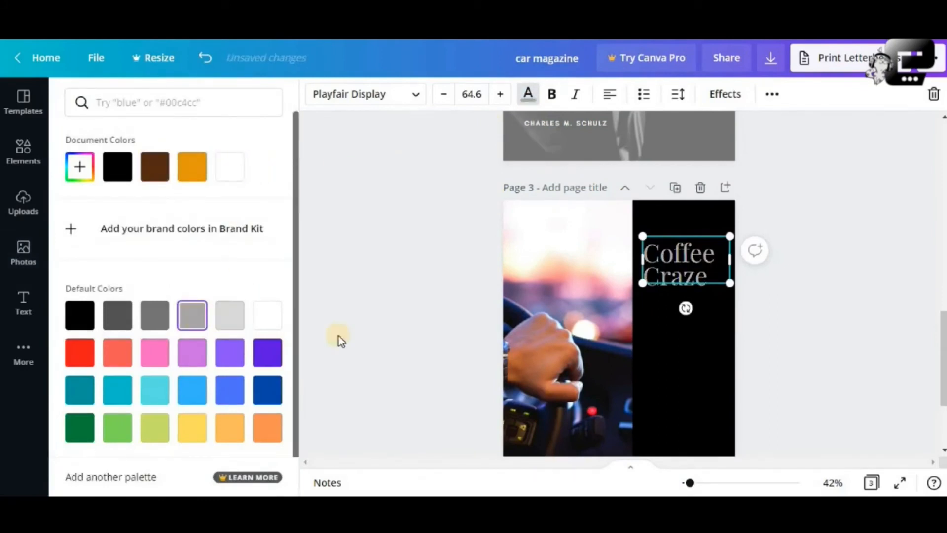
# - Set the colour of the article body text on page 3 to white
pyautogui.click(665, 361)
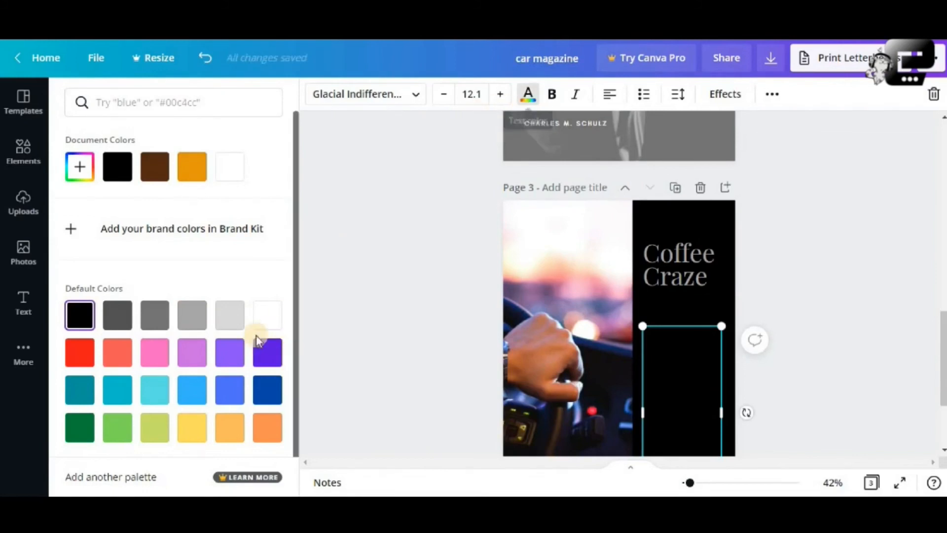
pyautogui.click(270, 318)
pyautogui.scroll(-3, 801, 343)
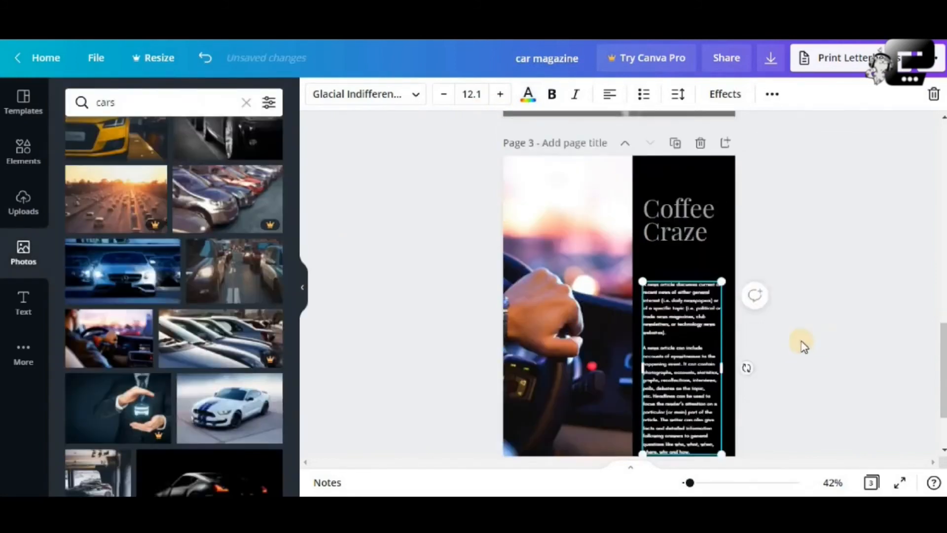
# - Try overwriting the article body text on page 3 with filler text, and undo the replacement
pyautogui.doubleClick(701, 300)
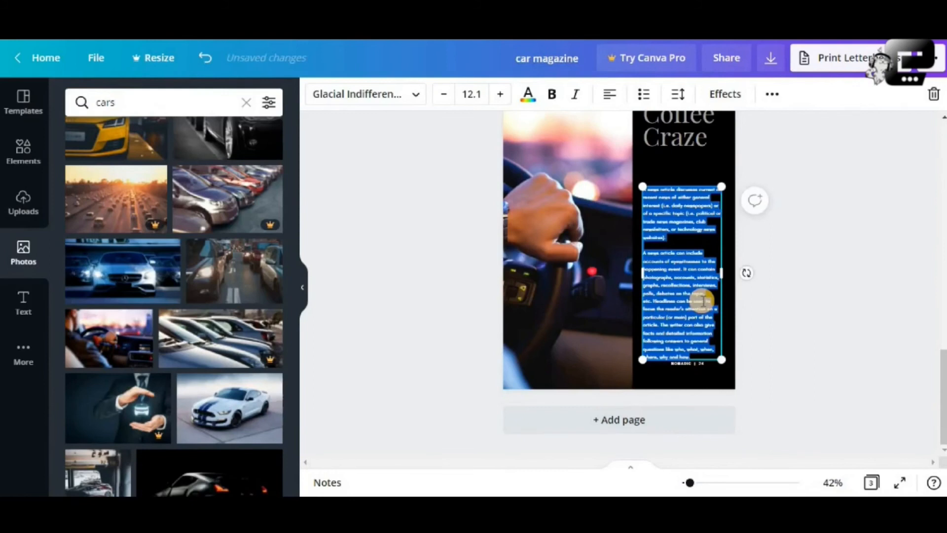
pyautogui.write('Heading')
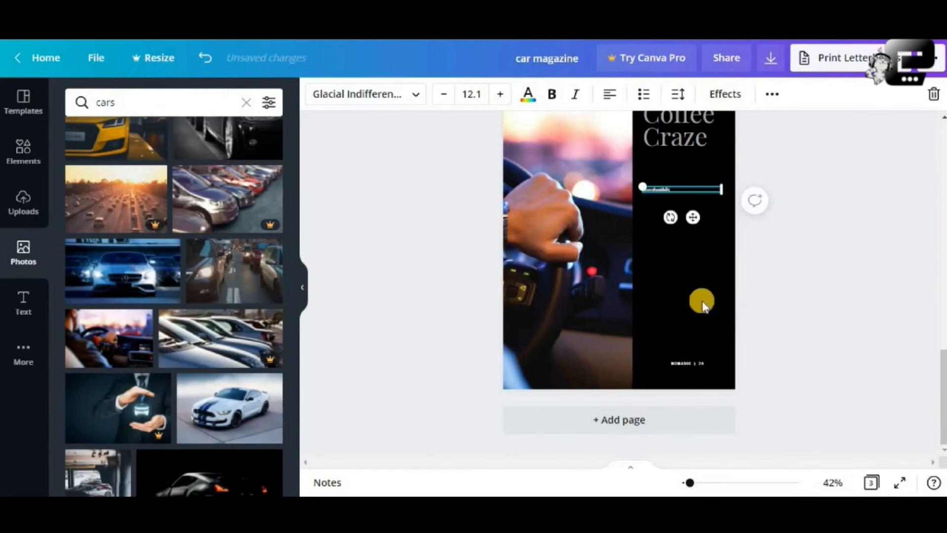
pyautogui.write('abc')
pyautogui.press('capslock')
pyautogui.press('Return')
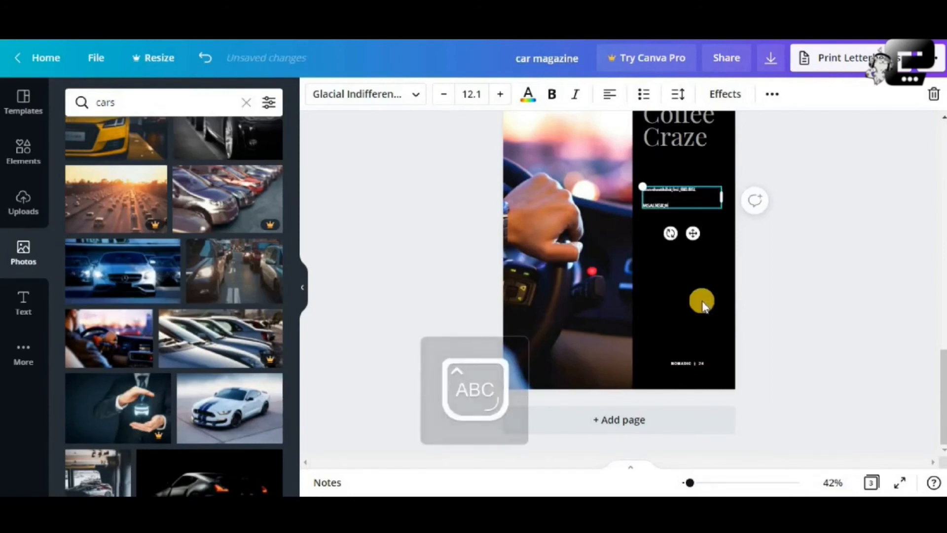
pyautogui.click(207, 61)
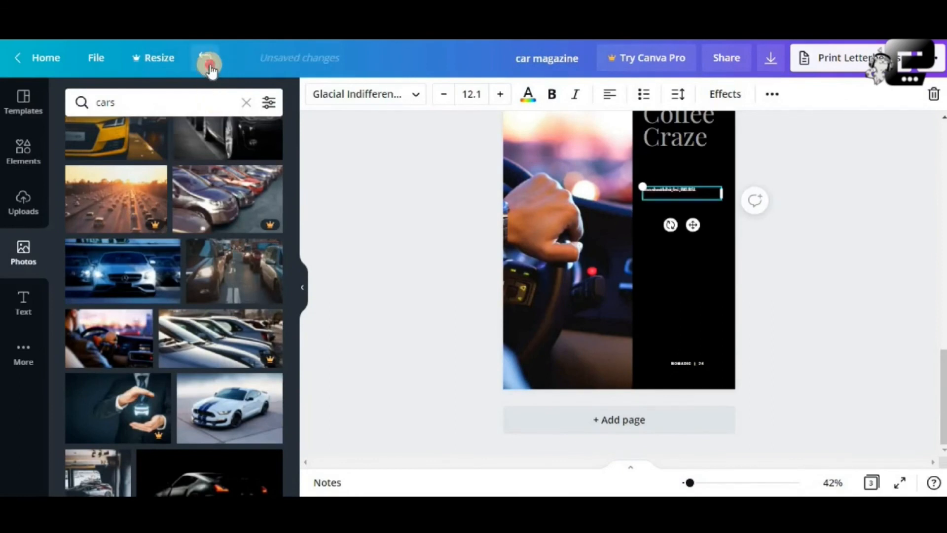
pyautogui.click(208, 61)
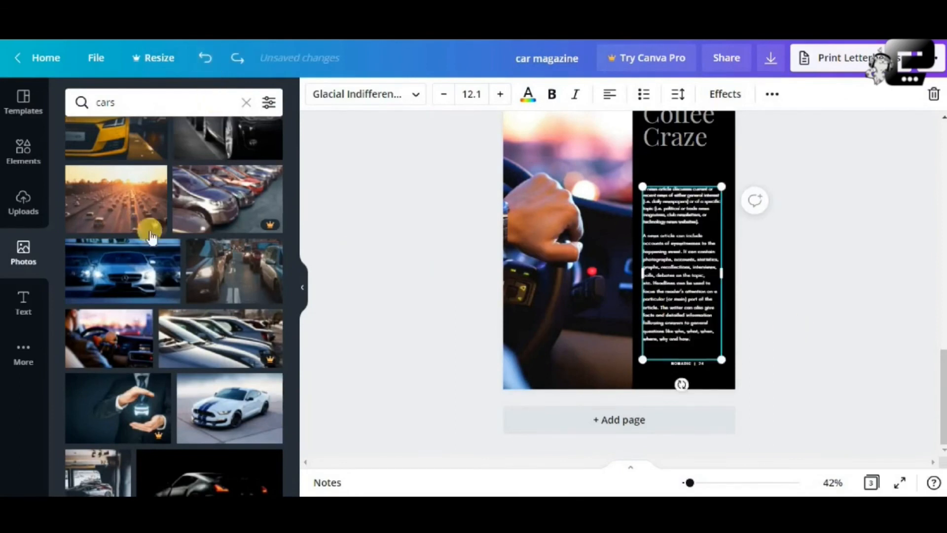
# - Review the edited magazine pages from page 3 back up to the CAR HUB cover
pyautogui.click(812, 251)
pyautogui.scroll(5, 813, 253)
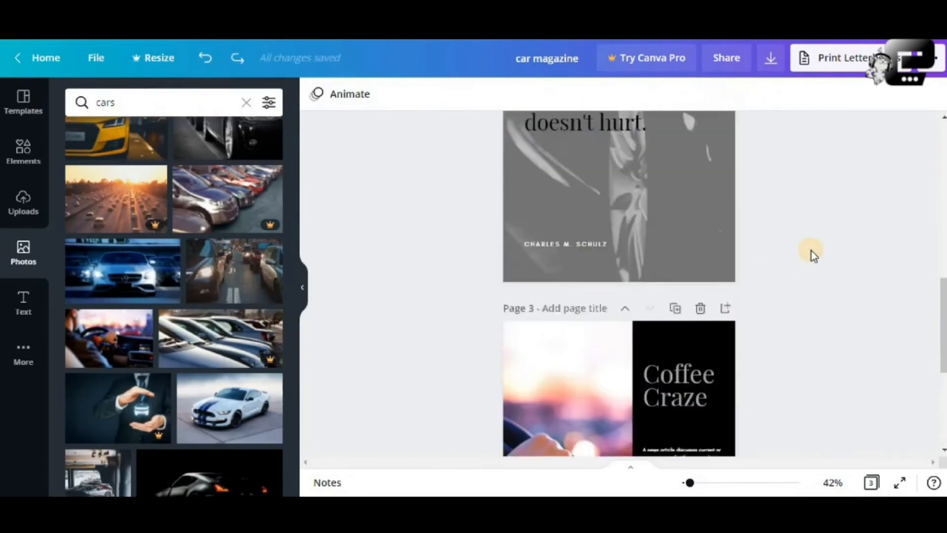
pyautogui.scroll(-4, 812, 251)
pyautogui.scroll(10, 812, 251)
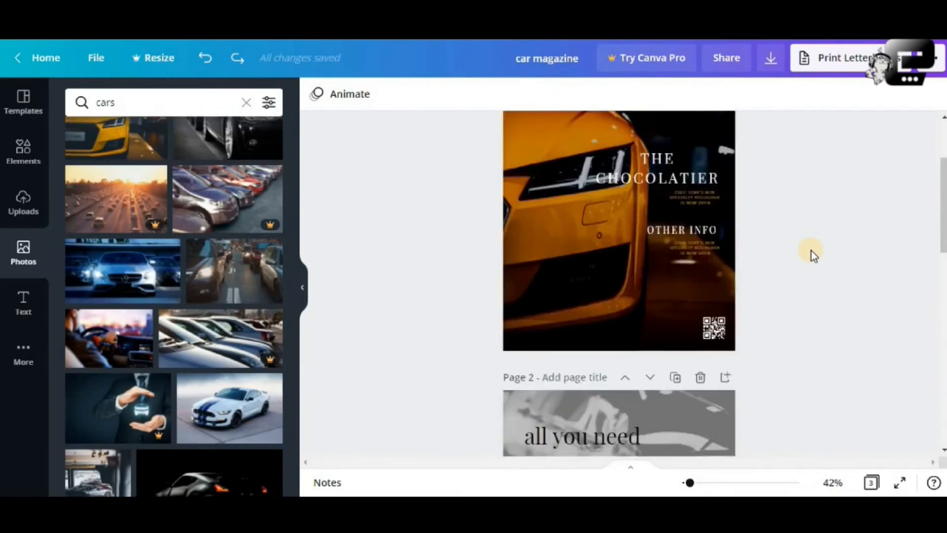
pyautogui.scroll(3, 811, 252)
pyautogui.scroll(-2, 810, 250)
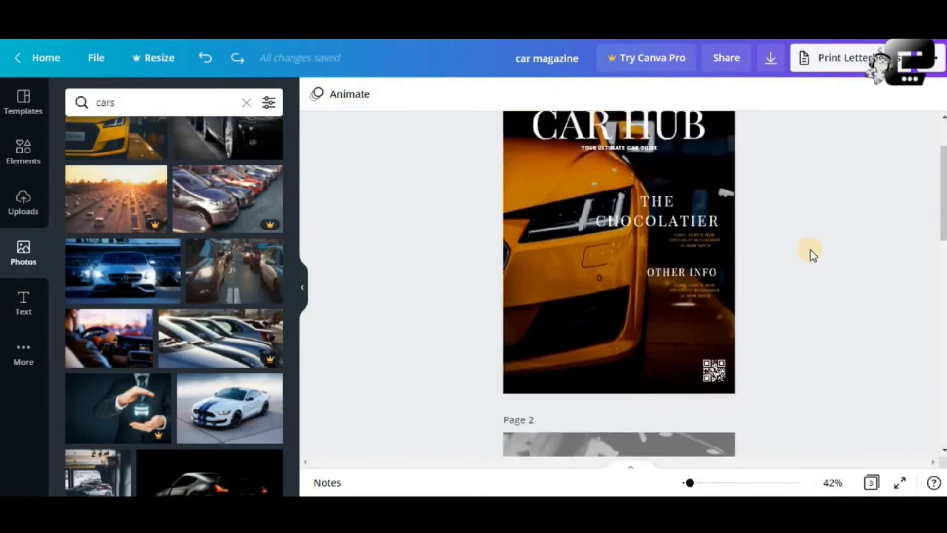
pyautogui.scroll(2, 809, 250)
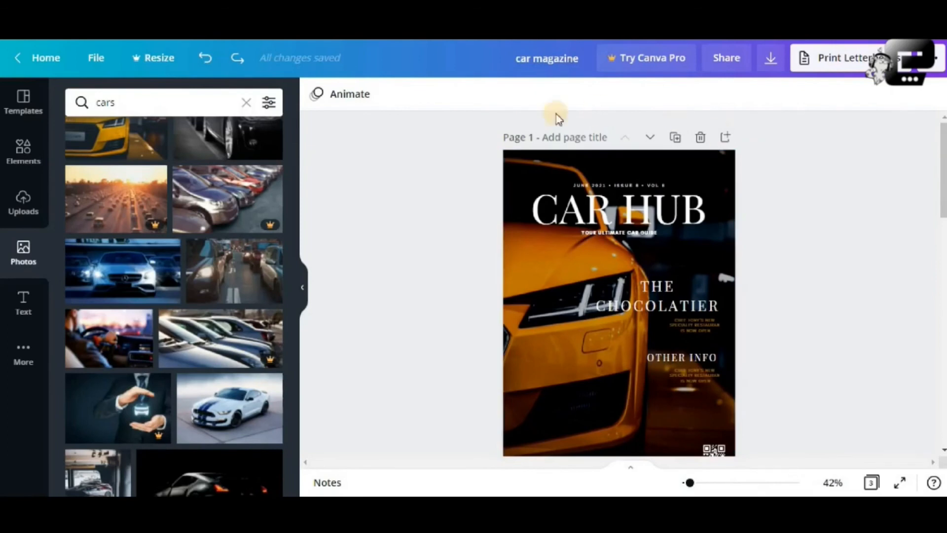
pyautogui.scroll(-2, 809, 223)
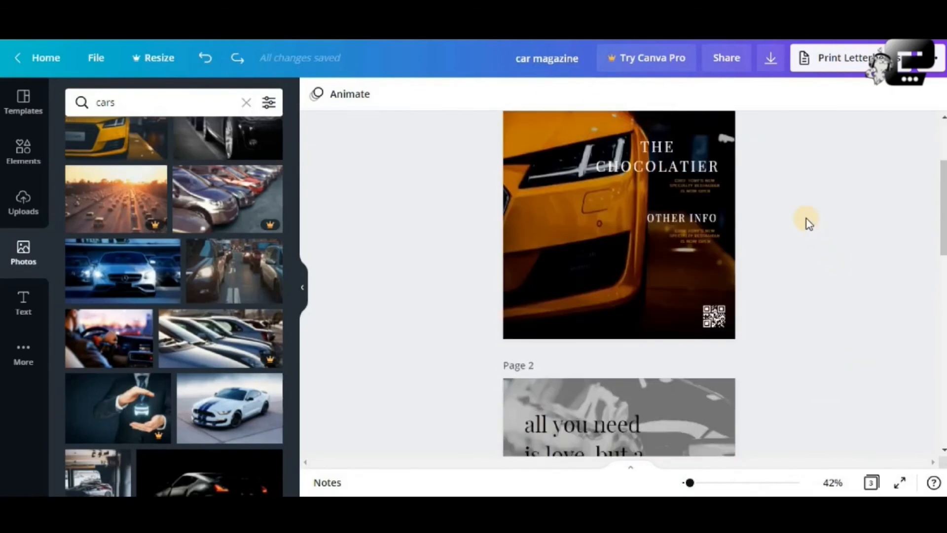
pyautogui.scroll(2, 808, 223)
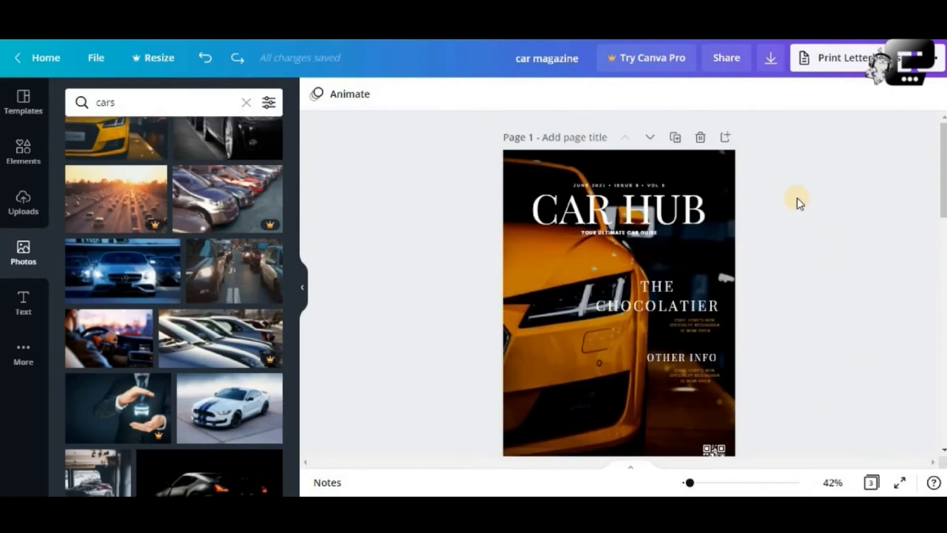
pyautogui.scroll(-3, 798, 201)
pyautogui.scroll(3, 798, 201)
pyautogui.scroll(-3, 797, 185)
pyautogui.scroll(3, 796, 185)
pyautogui.scroll(-2, 797, 185)
pyautogui.scroll(2, 797, 185)
pyautogui.scroll(-3, 796, 185)
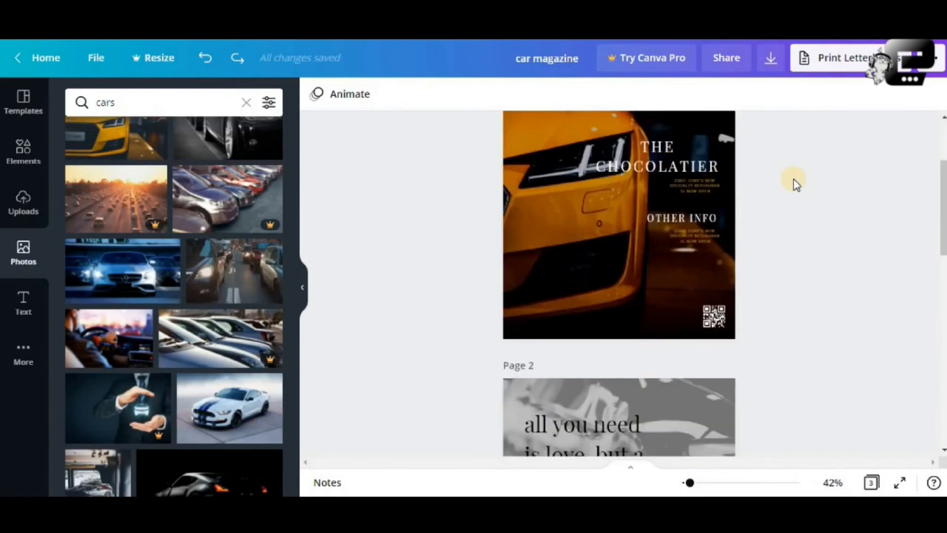
pyautogui.scroll(3, 797, 185)
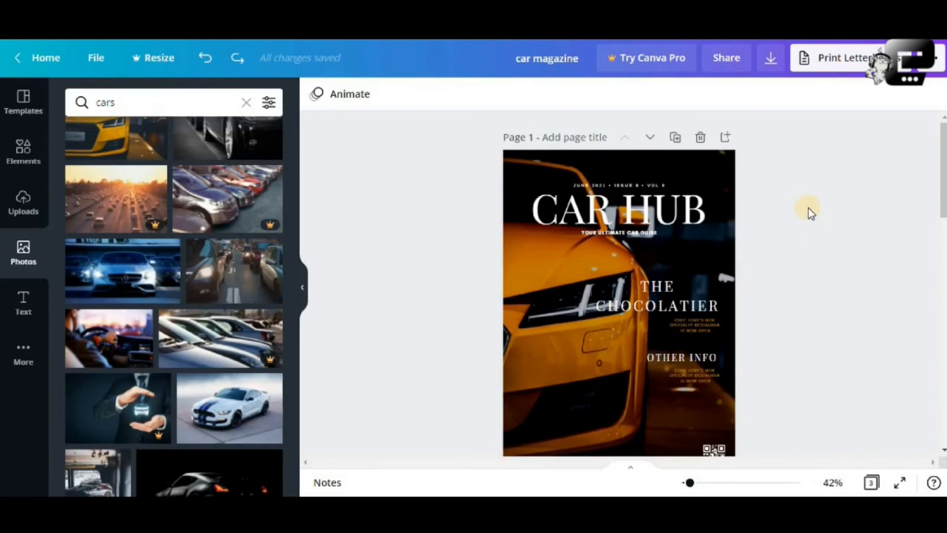
pyautogui.scroll(-2, 809, 209)
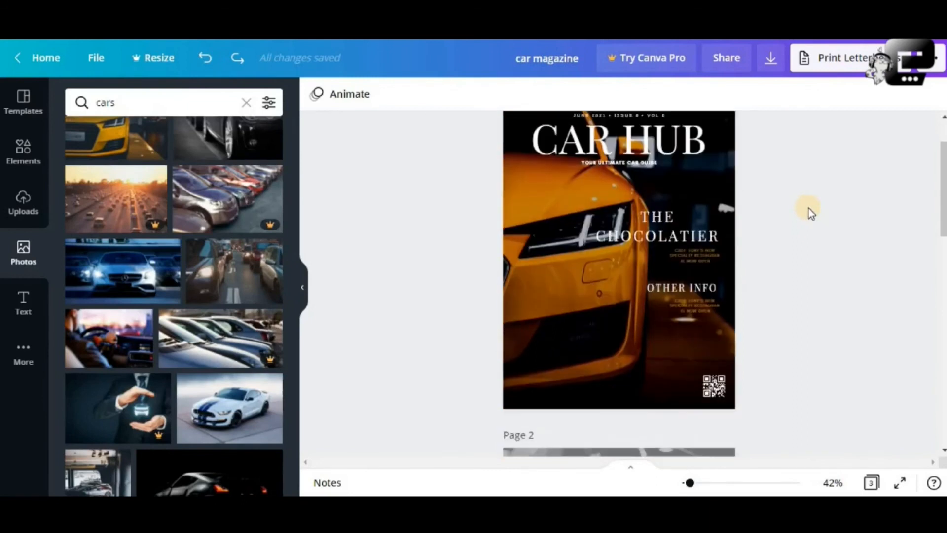
# - Set up the magazine's download as PDF Print with crop marks and bleed, after looking through the available file types
pyautogui.click(772, 61)
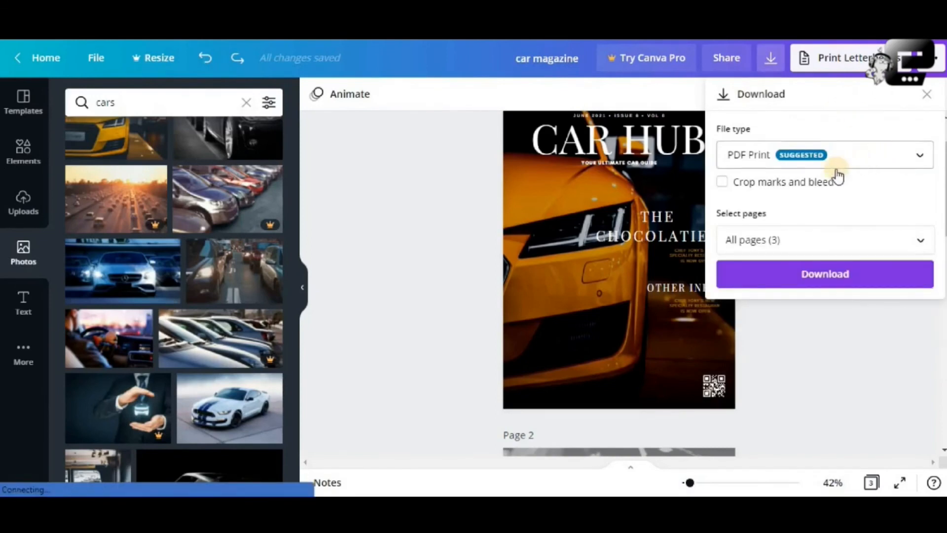
pyautogui.click(906, 167)
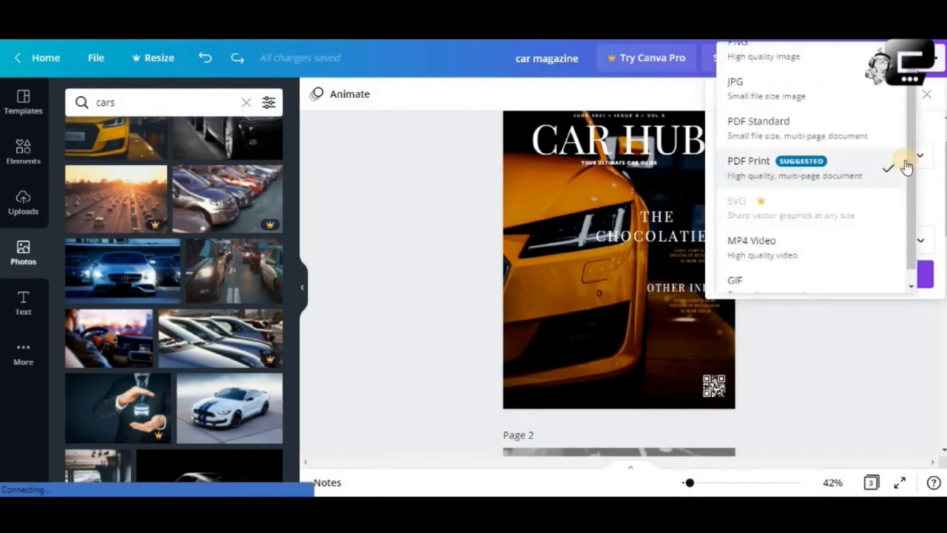
pyautogui.click(833, 352)
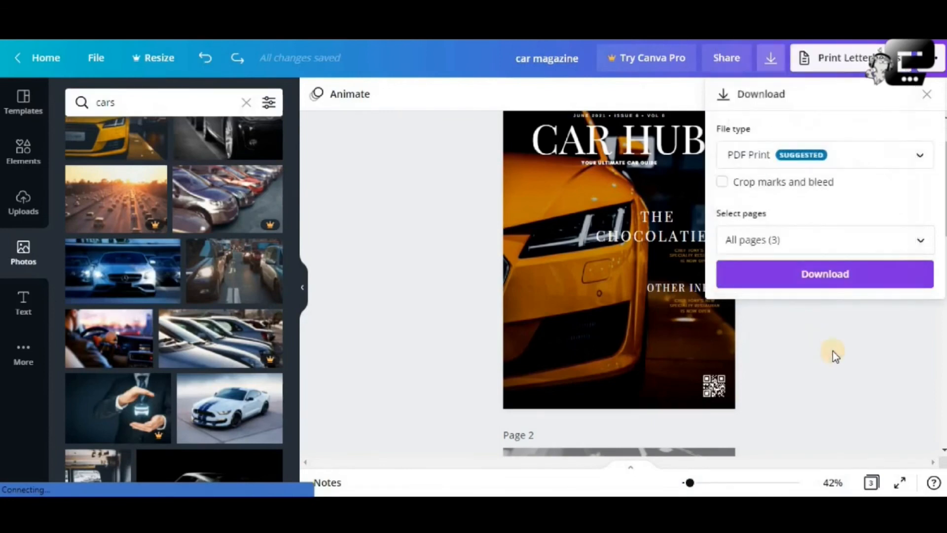
pyautogui.click(883, 168)
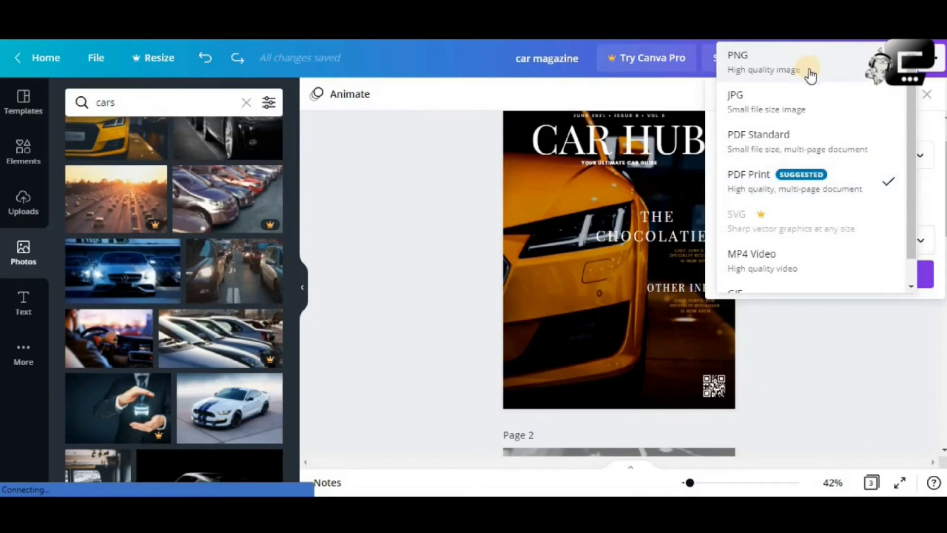
pyautogui.click(829, 186)
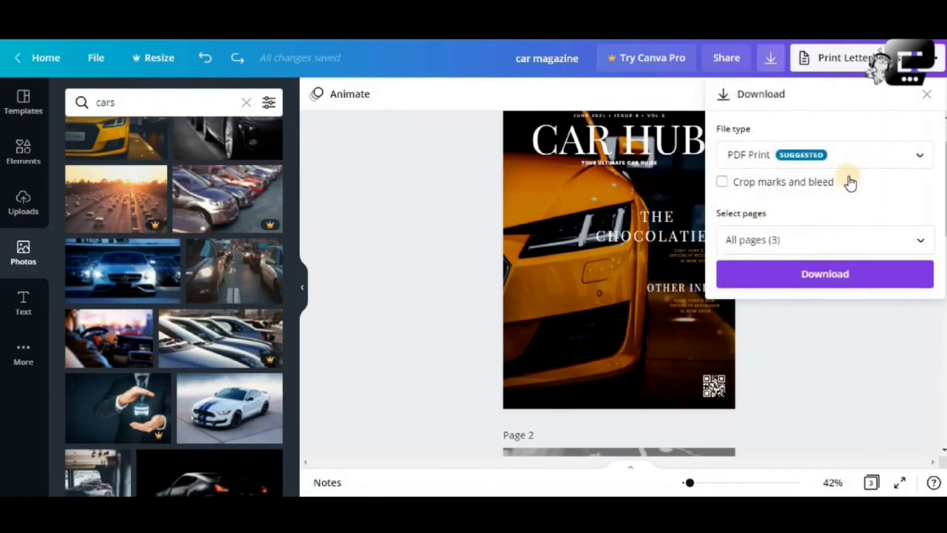
pyautogui.click(910, 167)
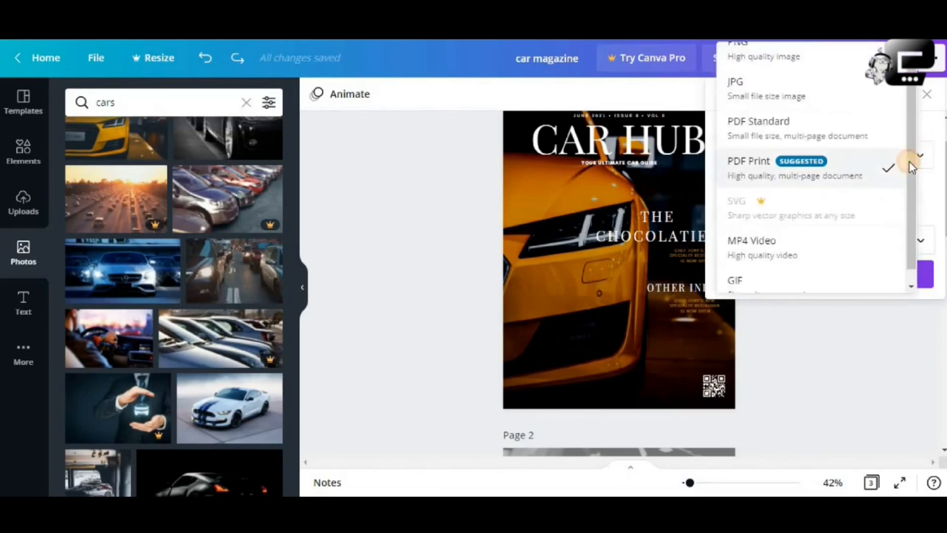
pyautogui.click(856, 162)
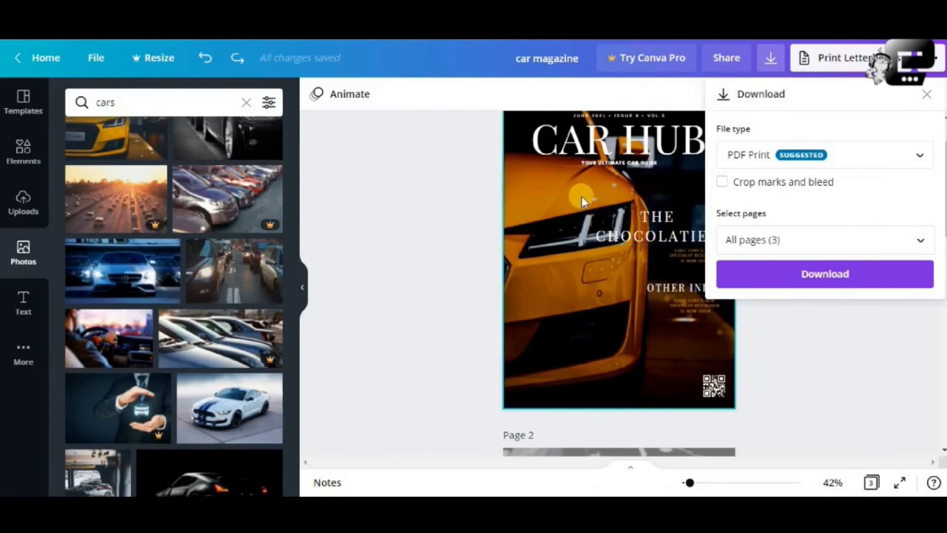
pyautogui.click(724, 184)
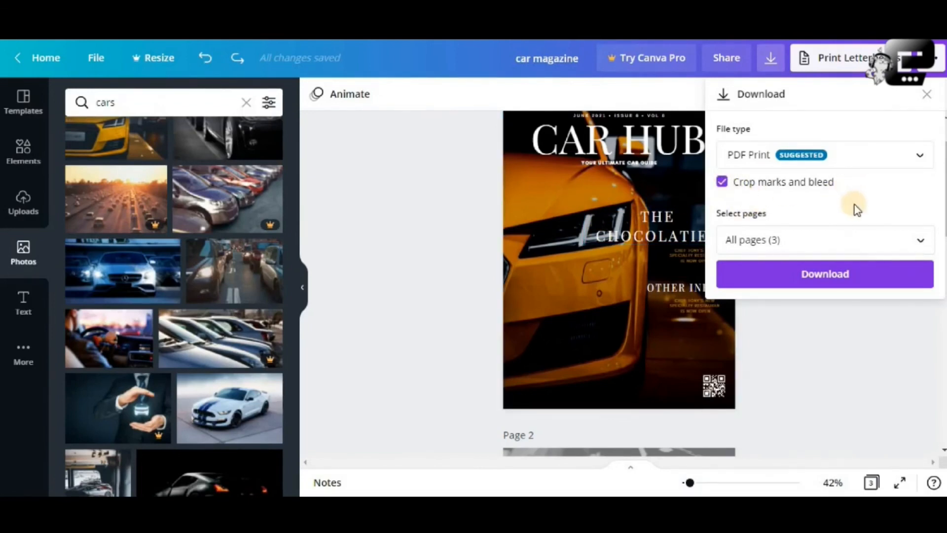
# - Keep pages 1–3 selected, download the magazine, and dismiss the professional prints offer
pyautogui.click(893, 241)
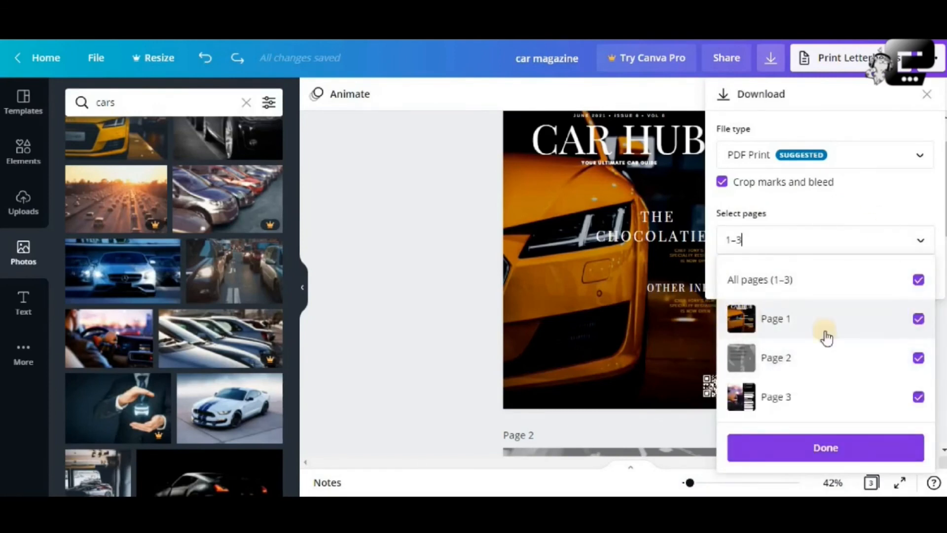
pyautogui.click(918, 358)
pyautogui.click(920, 360)
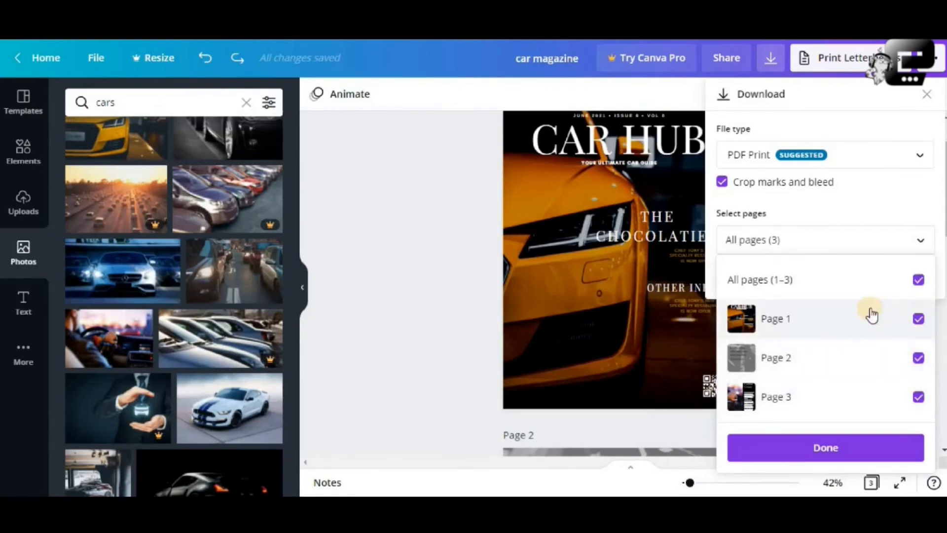
pyautogui.click(869, 209)
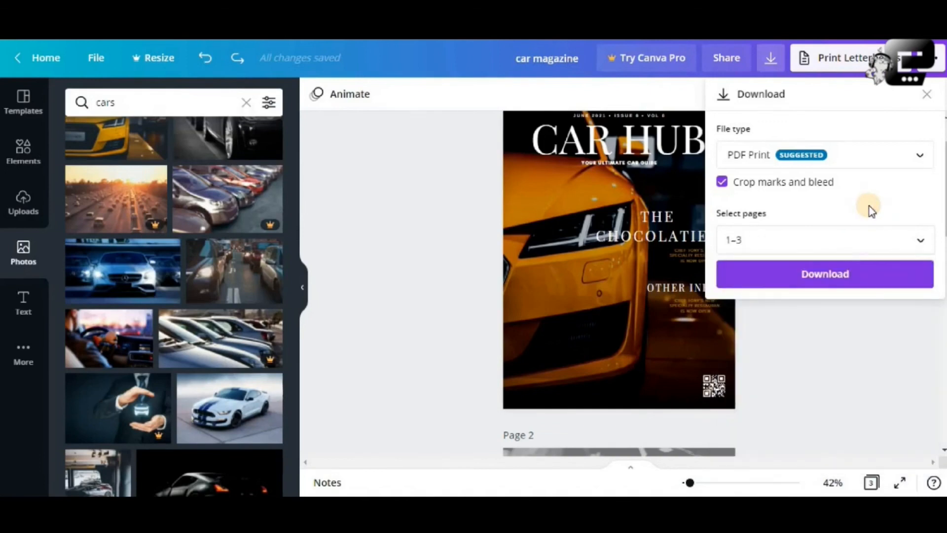
pyautogui.click(839, 276)
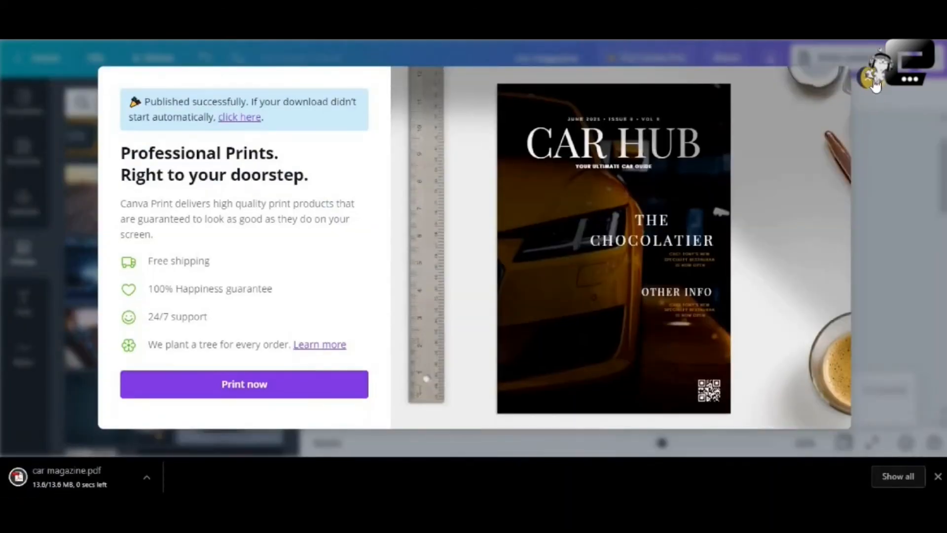
pyautogui.click(871, 84)
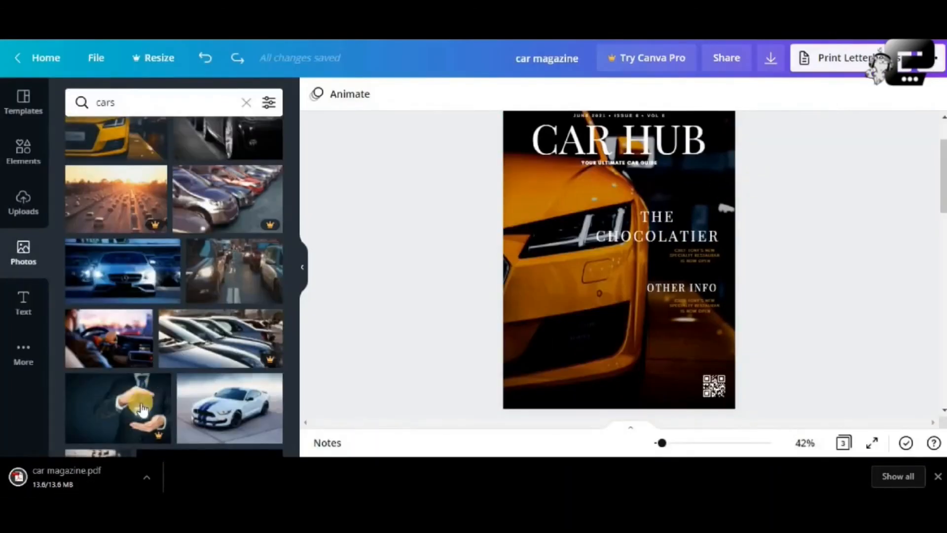
# - Open the downloaded car magazine.pdf and examine the cover, its crop marks and the start of page 2
pyautogui.click(87, 476)
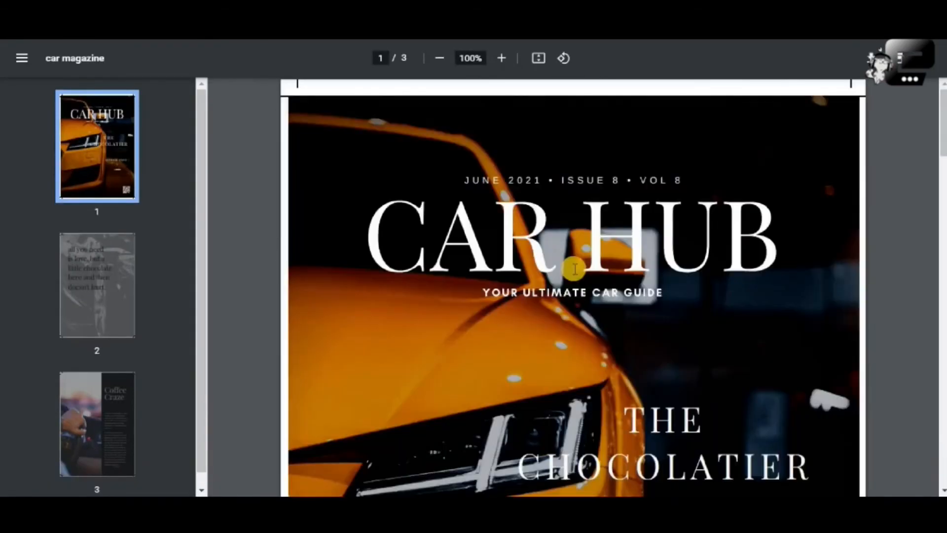
pyautogui.scroll(-4, 574, 269)
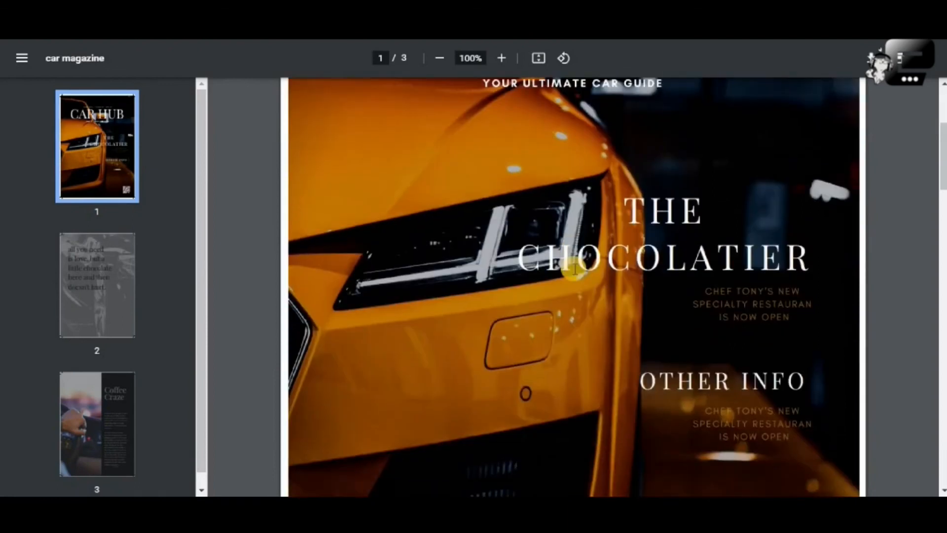
pyautogui.scroll(-5, 575, 268)
pyautogui.scroll(1, 573, 269)
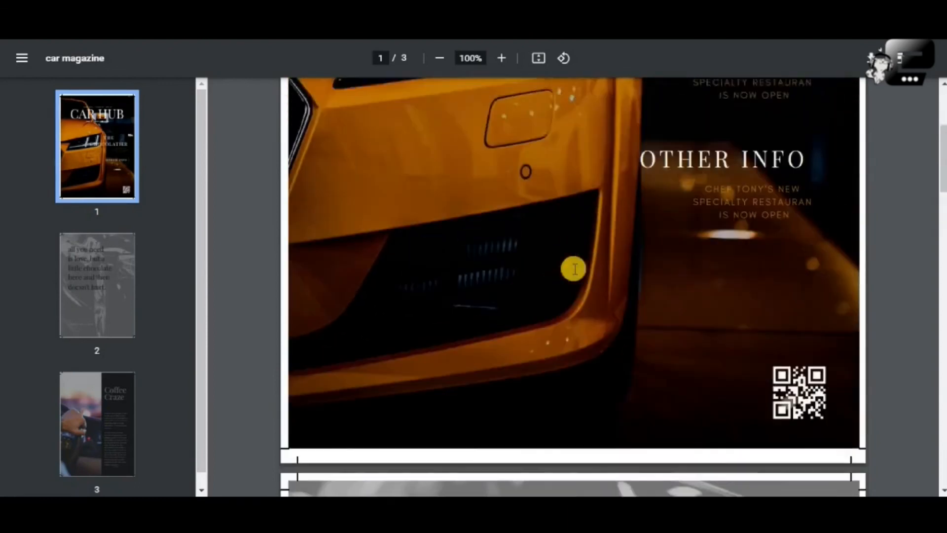
pyautogui.scroll(8, 575, 269)
pyautogui.scroll(-3, 574, 269)
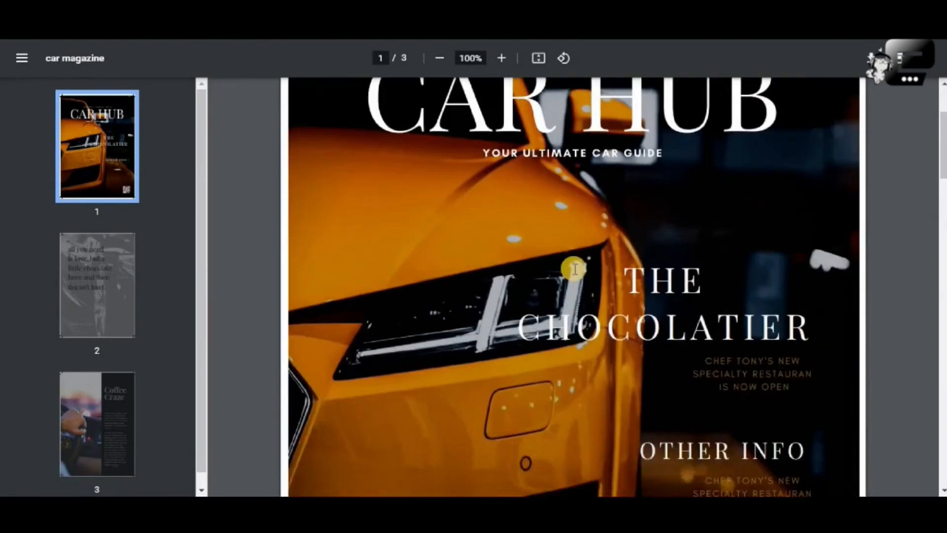
pyautogui.scroll(-3, 574, 268)
pyautogui.scroll(-4, 574, 269)
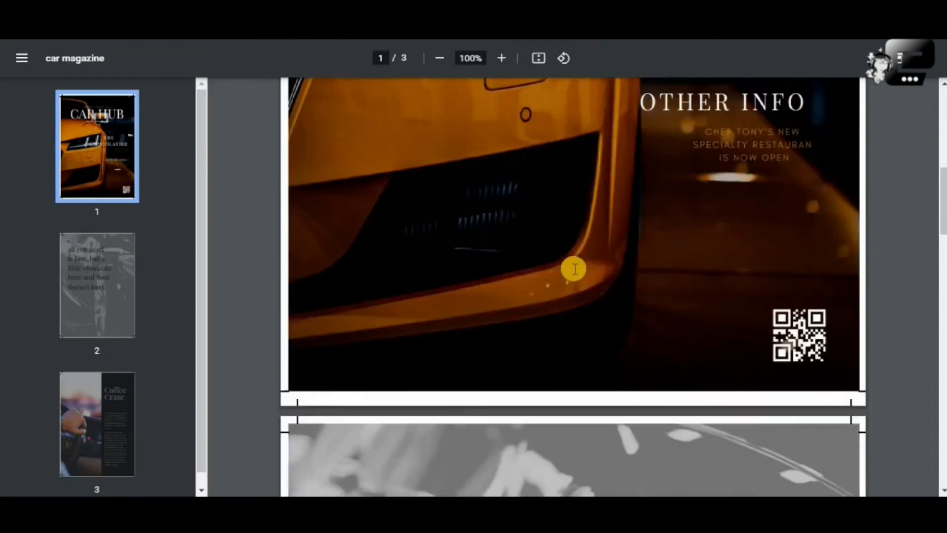
pyautogui.scroll(9, 574, 269)
pyautogui.scroll(1, 575, 269)
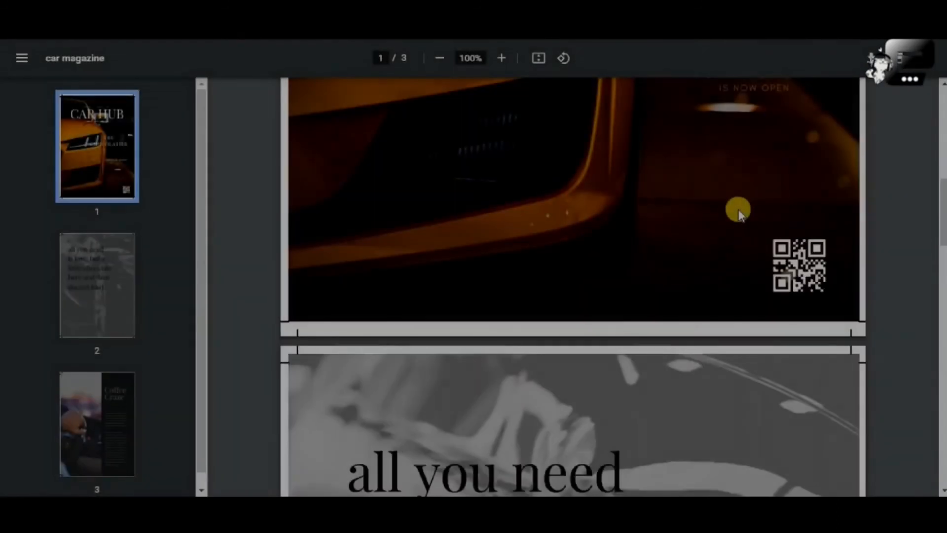
# - Examine pages 2 and 3 of the downloaded PDF, including their crop marks, and return towards the cover
pyautogui.scroll(-3, 738, 209)
pyautogui.scroll(-6, 738, 209)
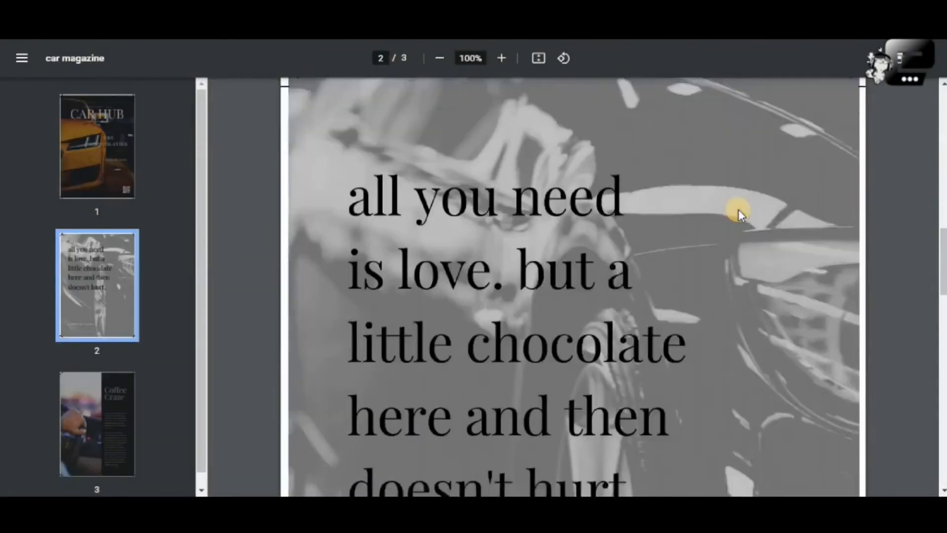
pyautogui.scroll(-12, 738, 210)
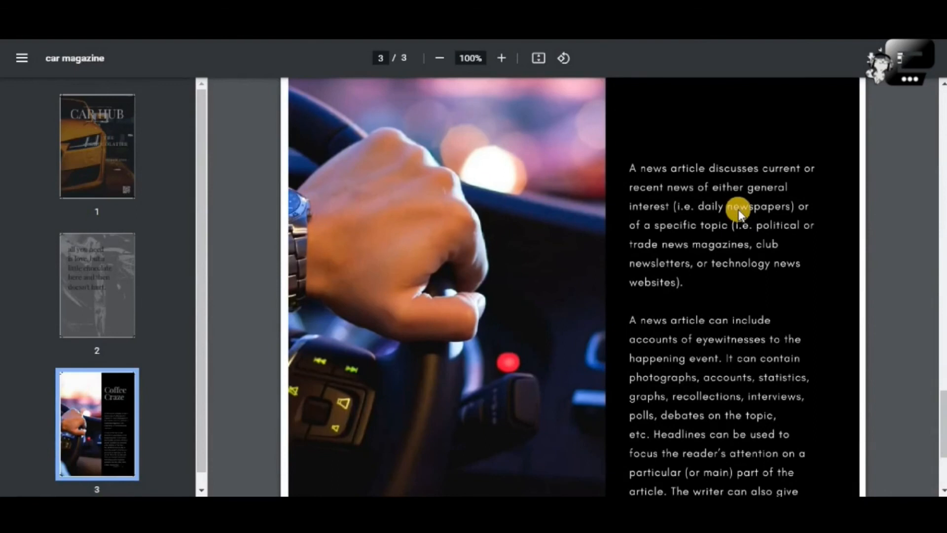
pyautogui.scroll(-3, 738, 209)
pyautogui.scroll(20, 739, 209)
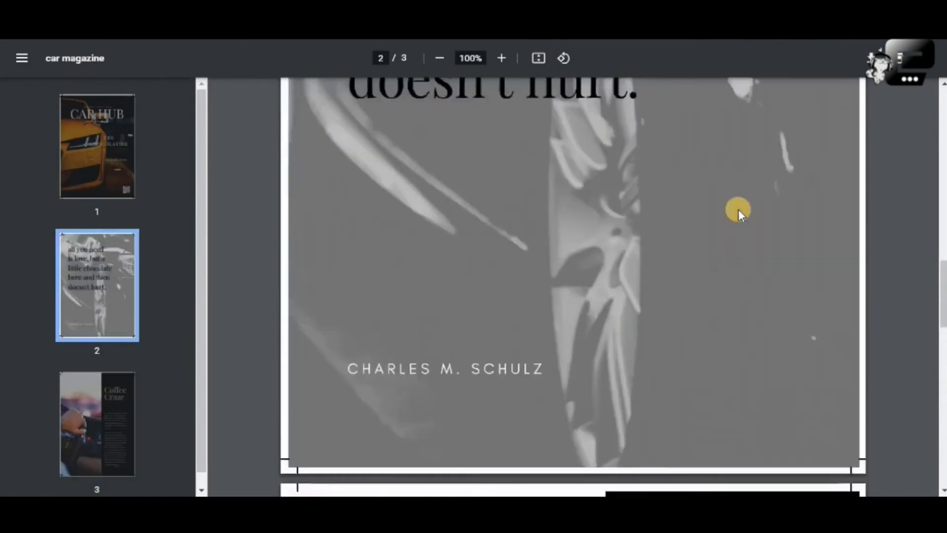
pyautogui.scroll(7, 738, 210)
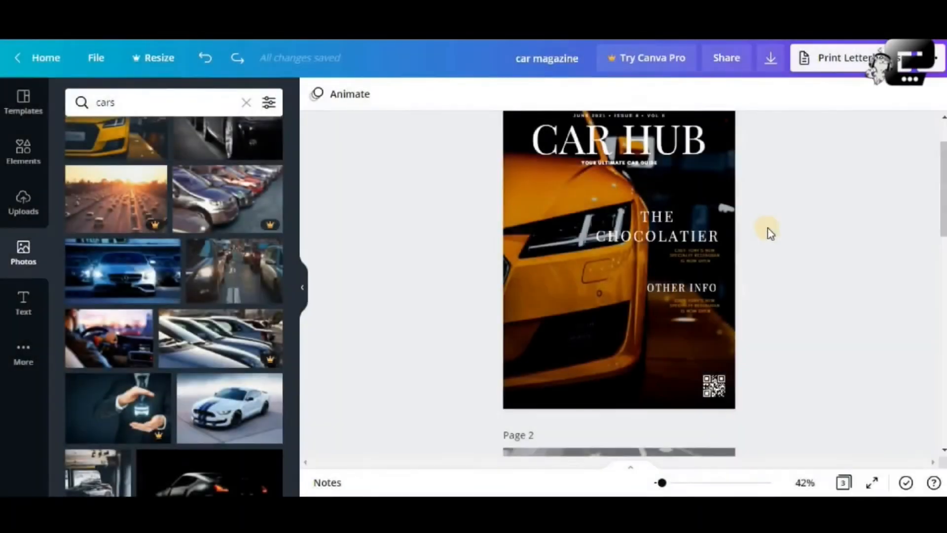
# - Switch back to the Canva design and review its pages from the CAR HUB cover through page 3 and back
pyautogui.scroll(1, 770, 234)
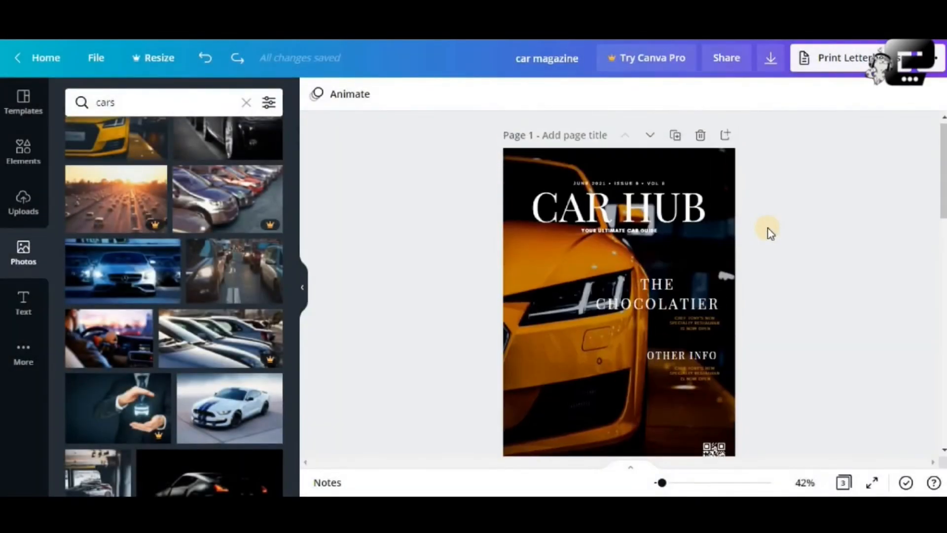
pyautogui.scroll(-4, 771, 234)
pyautogui.scroll(-4, 770, 234)
pyautogui.scroll(4, 771, 234)
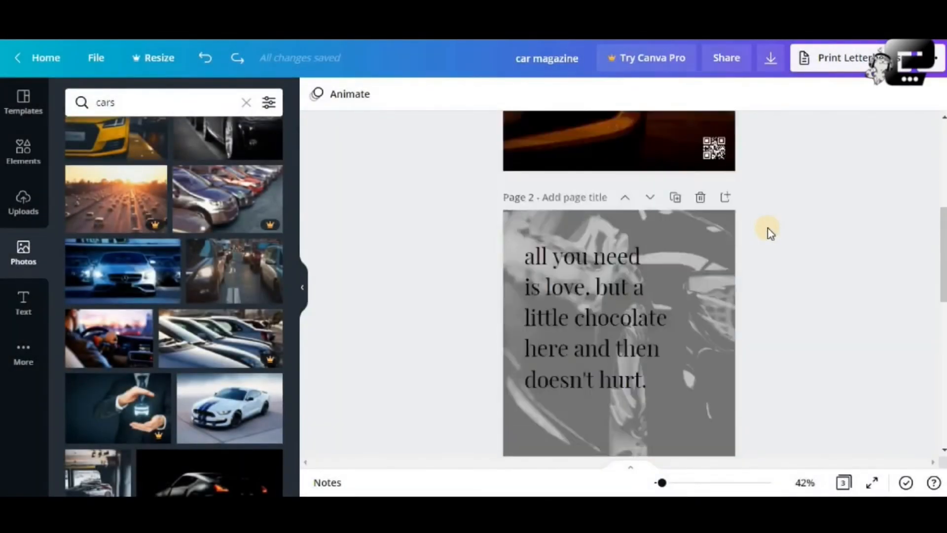
pyautogui.scroll(-1, 771, 233)
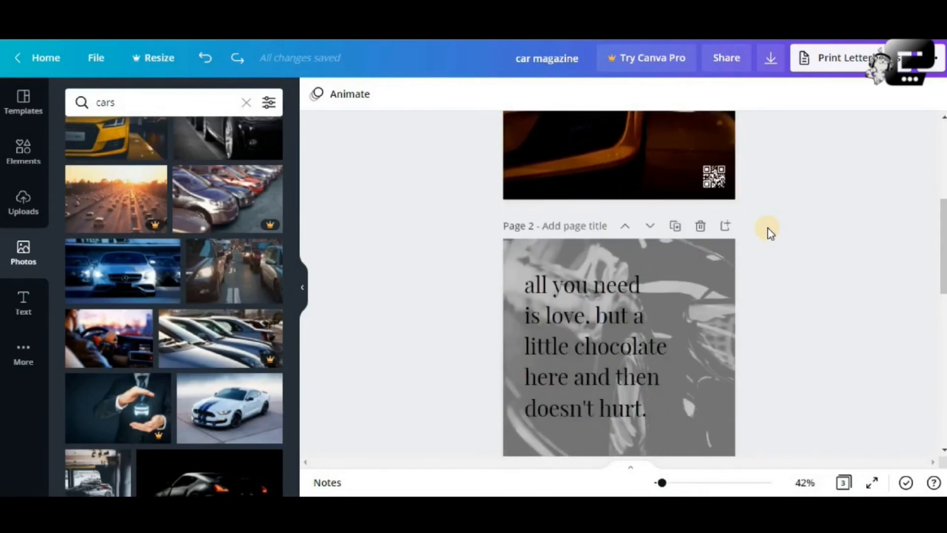
pyautogui.scroll(-3, 771, 234)
pyautogui.scroll(2, 771, 234)
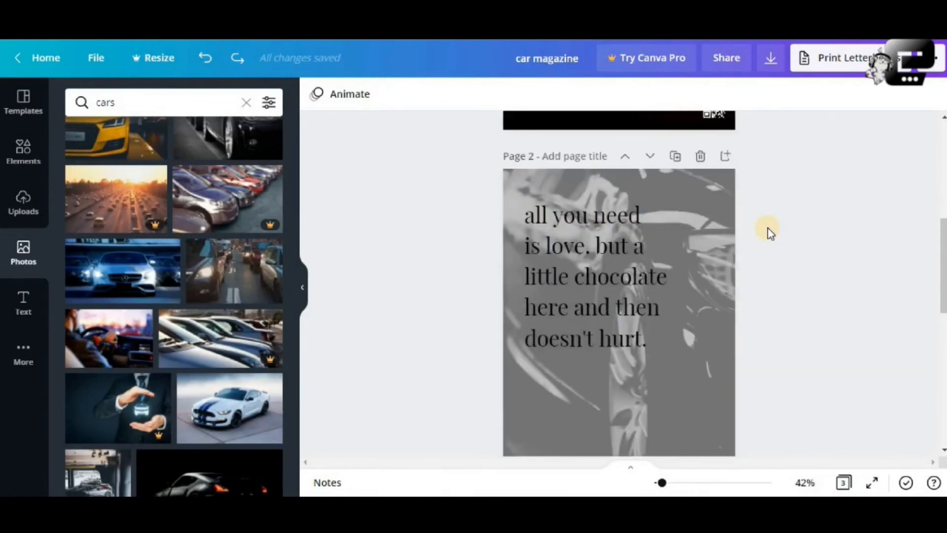
pyautogui.scroll(-5, 771, 234)
pyautogui.scroll(8, 771, 234)
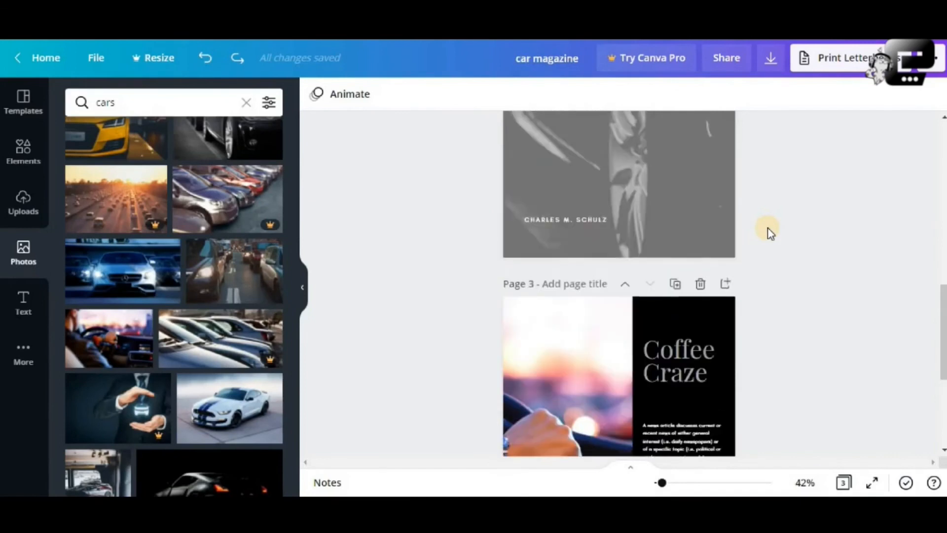
pyautogui.scroll(3, 770, 234)
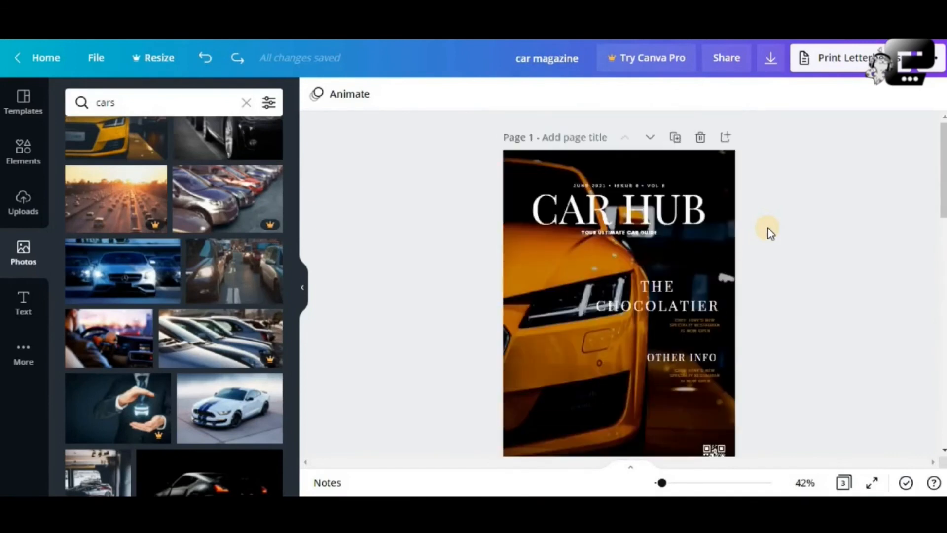
pyautogui.scroll(-3, 771, 233)
pyautogui.scroll(3, 771, 234)
pyautogui.scroll(-2, 771, 233)
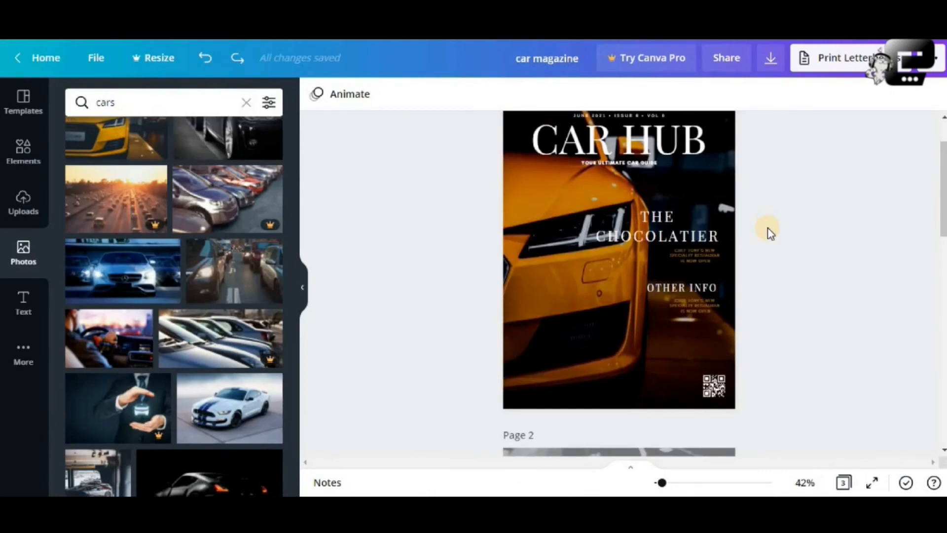
pyautogui.scroll(2, 771, 234)
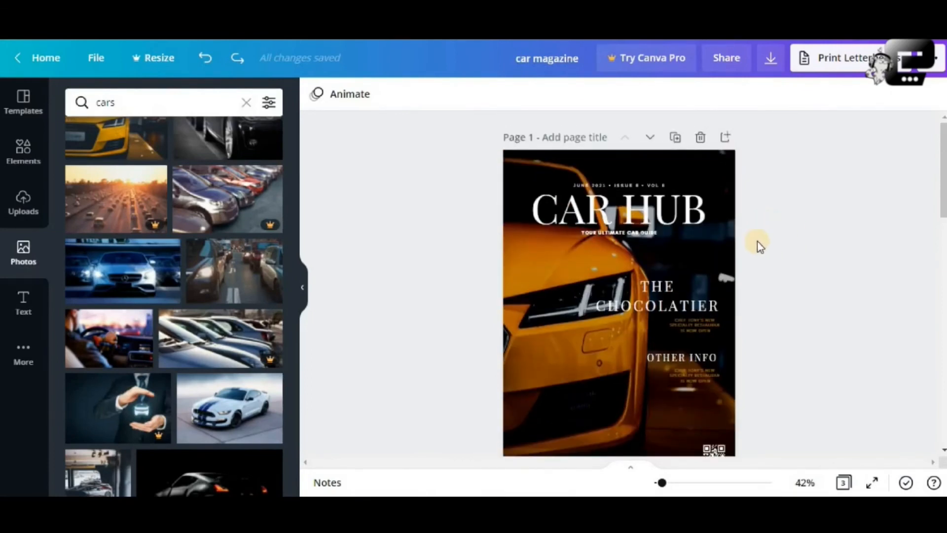
pyautogui.scroll(-5, 818, 248)
pyautogui.scroll(5, 818, 248)
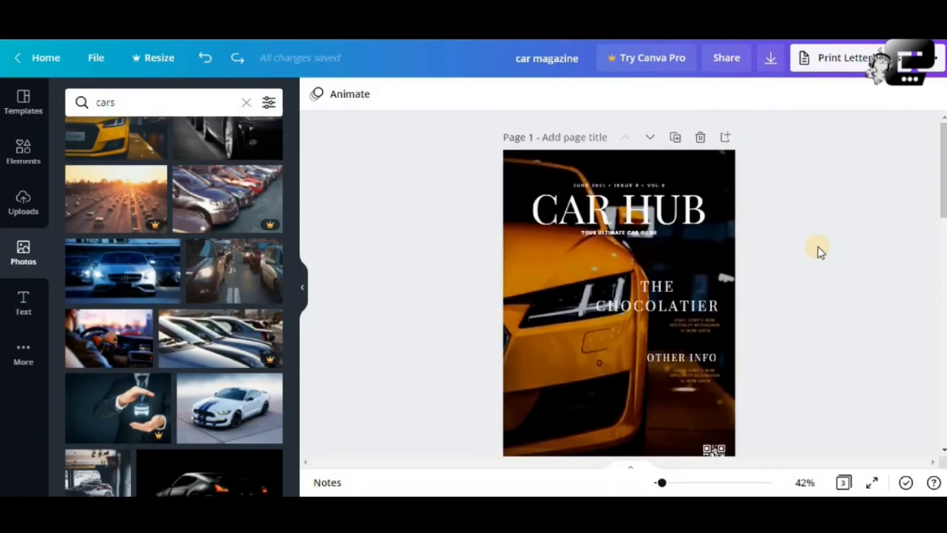